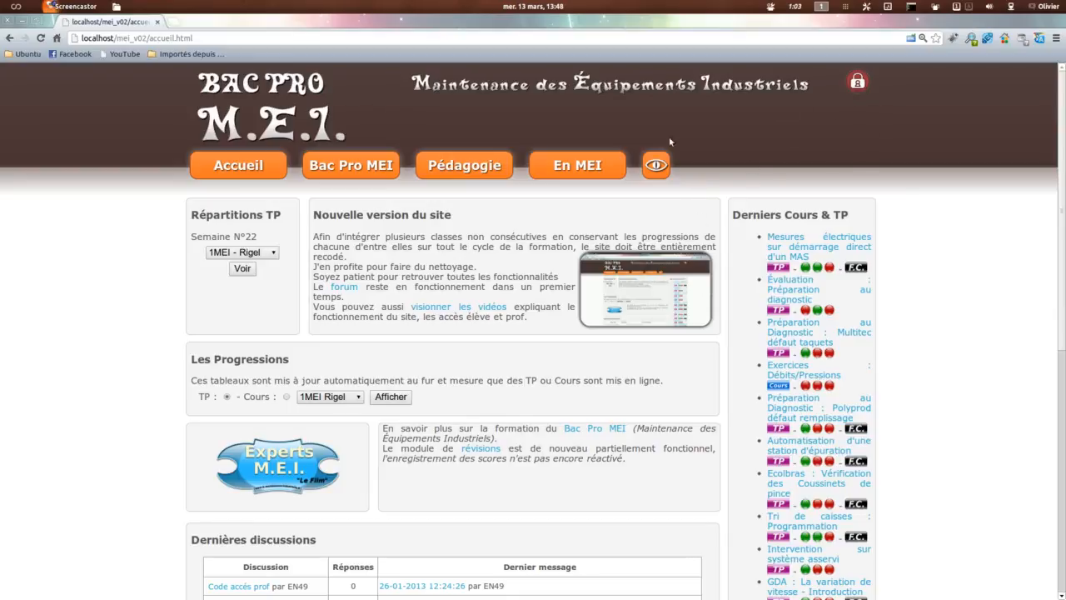
Step: Open the Ajout TP form for adding a new practical work entry
{"action": "left_click", "coordinate": [655, 164]}
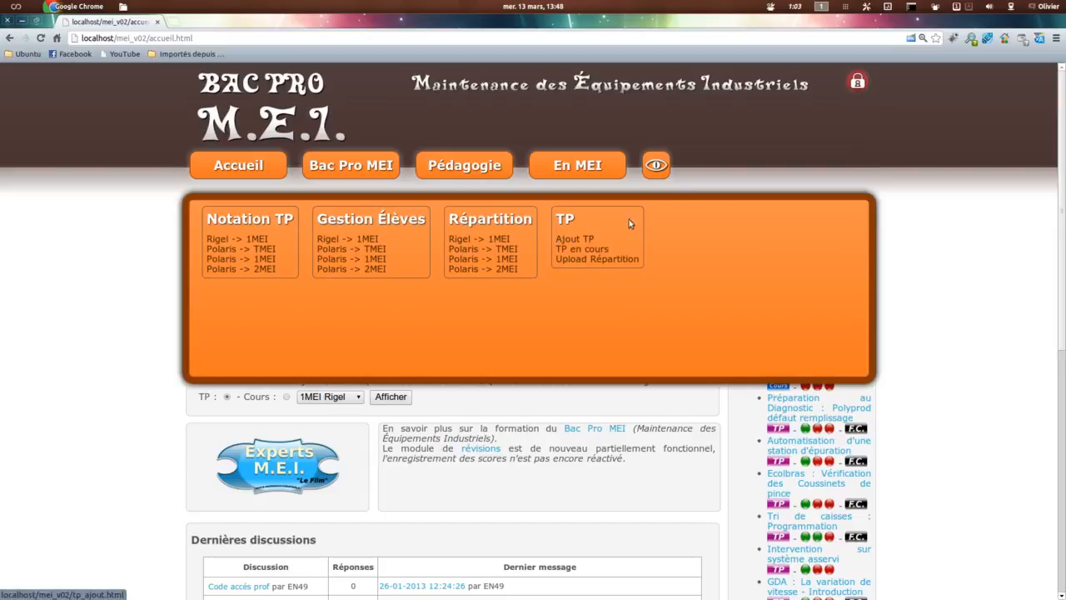
{"action": "left_click", "coordinate": [573, 240]}
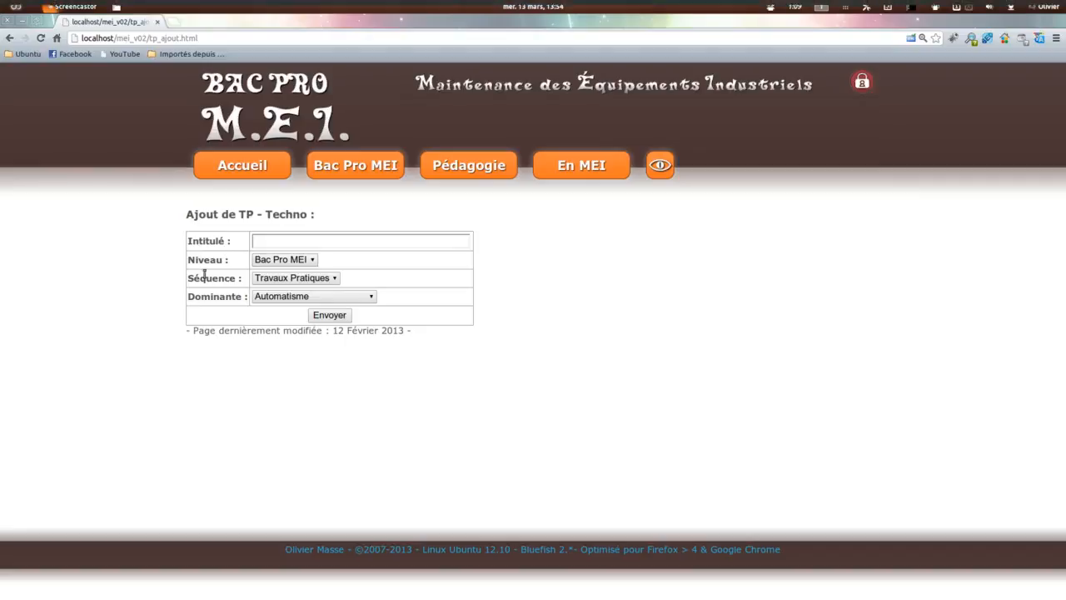
Step: Review the available choices for Niveau, Séquence and Dominante in the new TP form
{"action": "left_click", "coordinate": [274, 263]}
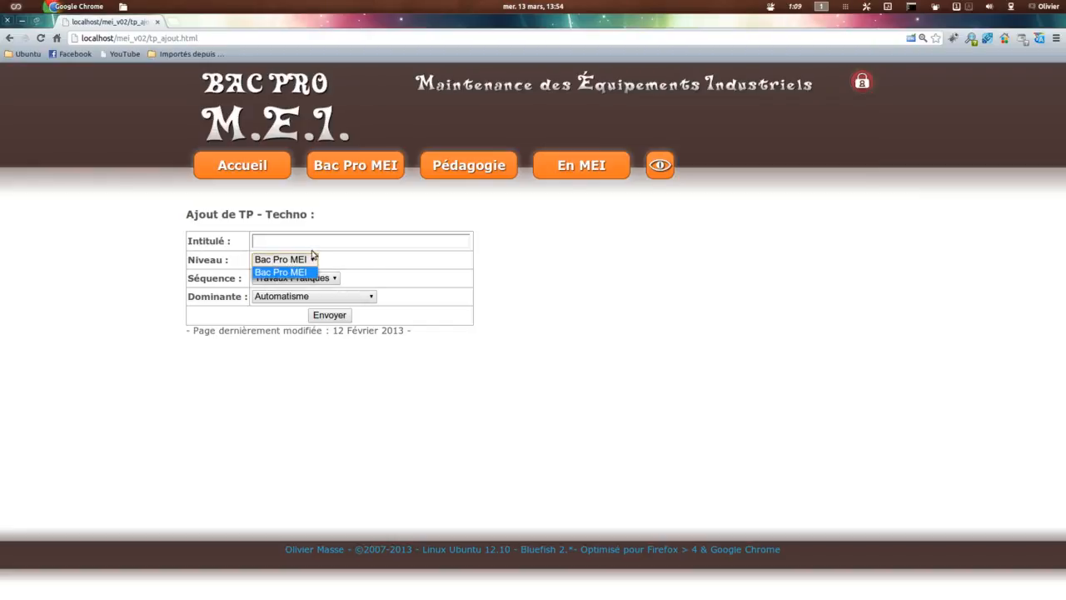
{"action": "left_click", "coordinate": [369, 262]}
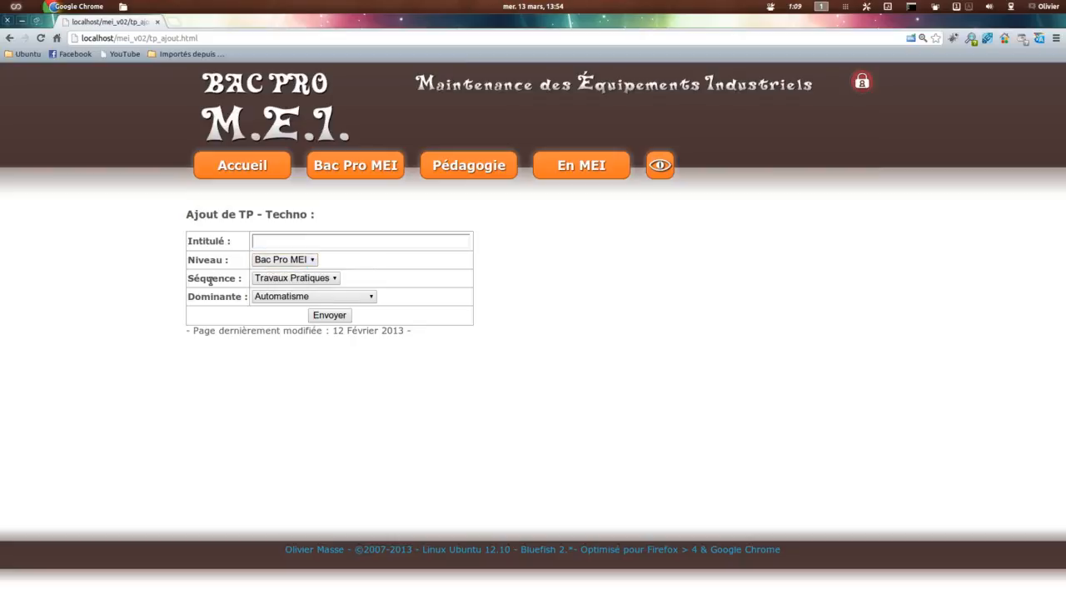
{"action": "left_click", "coordinate": [306, 278]}
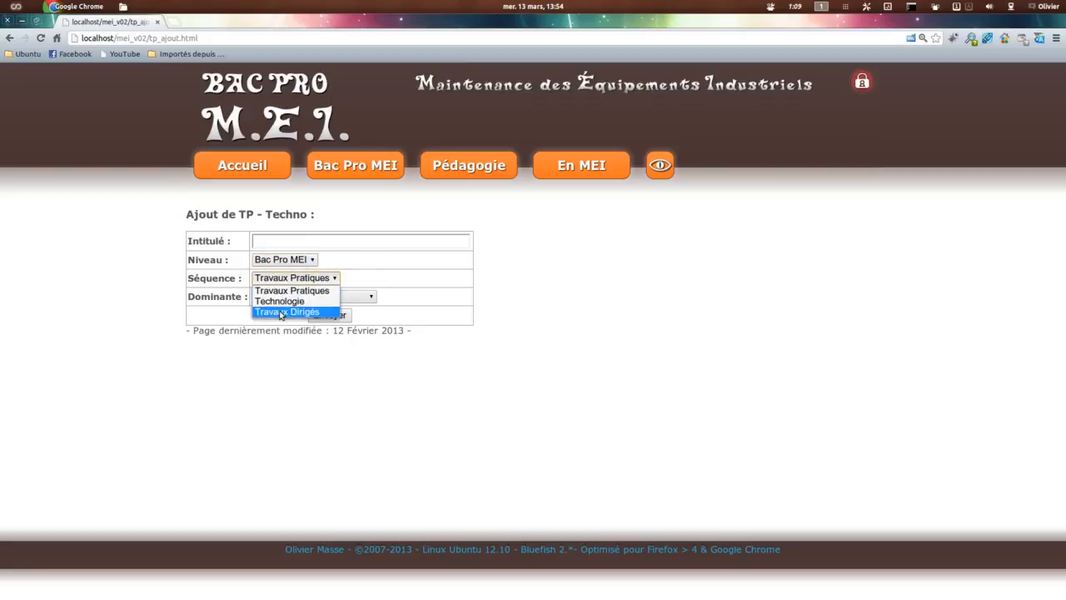
{"action": "left_click", "coordinate": [200, 302]}
{"action": "left_click", "coordinate": [305, 300]}
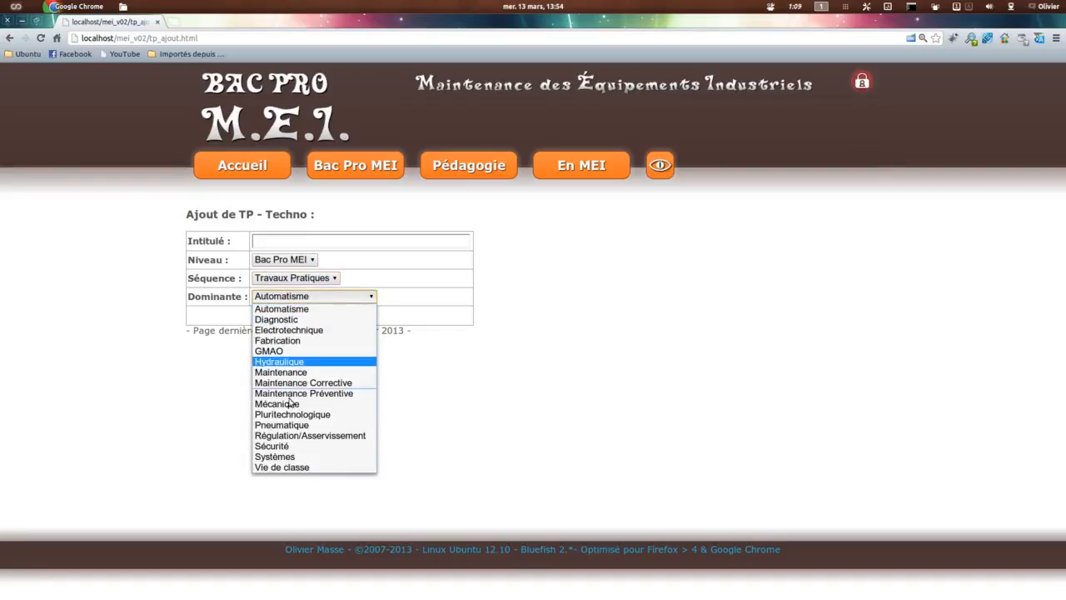
Step: Enter "Démo Création TP" as the Intitulé of the new TP
{"action": "left_click", "coordinate": [326, 240]}
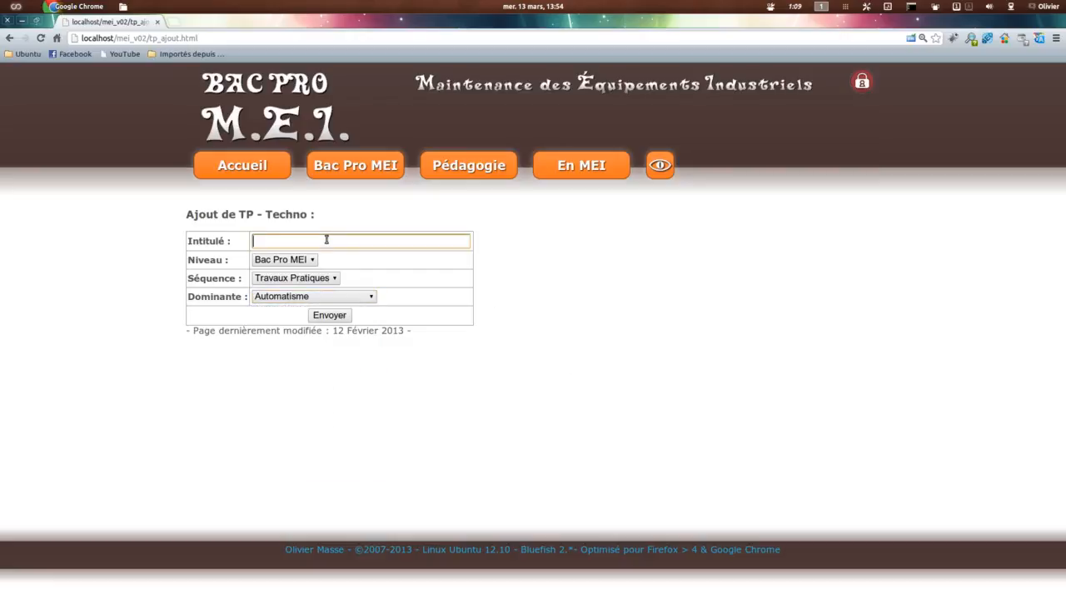
{"action": "type", "text": "Démo Création TP"}
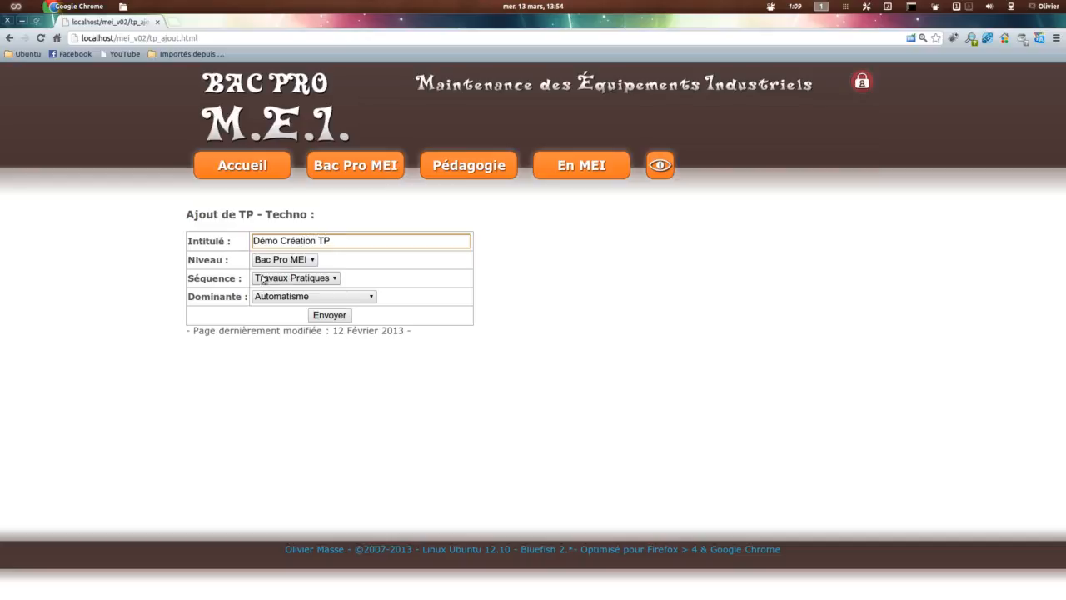
Step: Choose Travaux Pratiques as the Séquence and Maintenance as the Dominante, and submit the new TP
{"action": "left_click", "coordinate": [298, 280]}
{"action": "left_click", "coordinate": [296, 290]}
{"action": "left_click", "coordinate": [310, 296]}
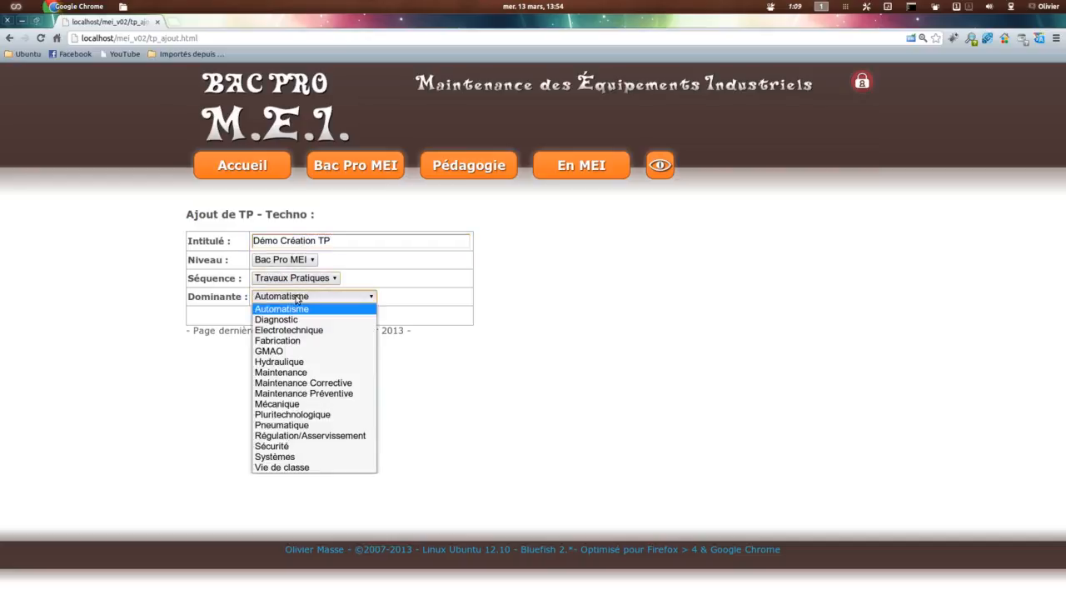
{"action": "left_click", "coordinate": [286, 372]}
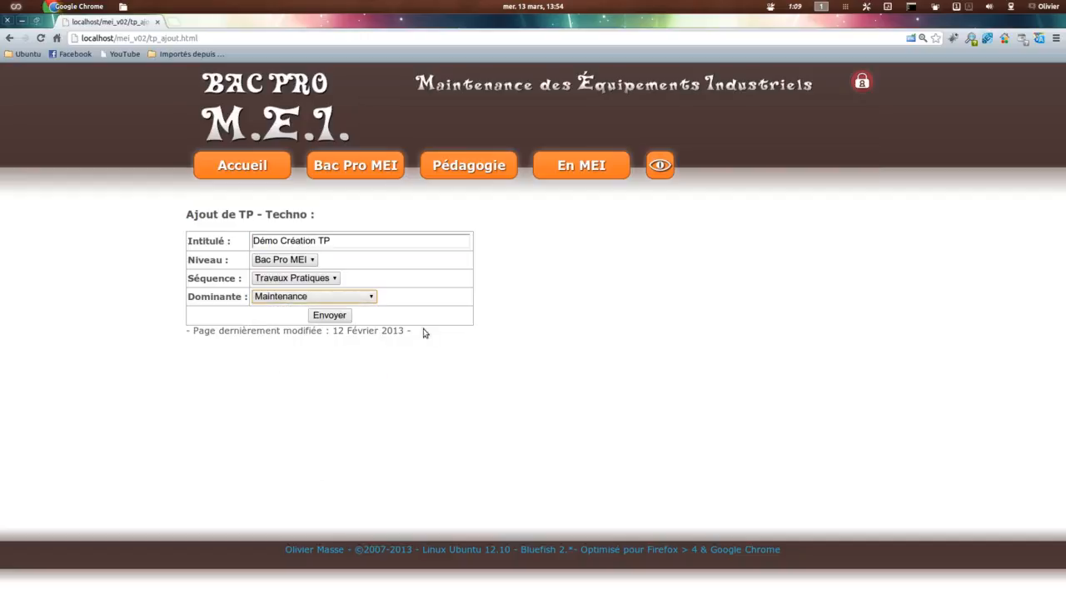
{"action": "left_click", "coordinate": [330, 315]}
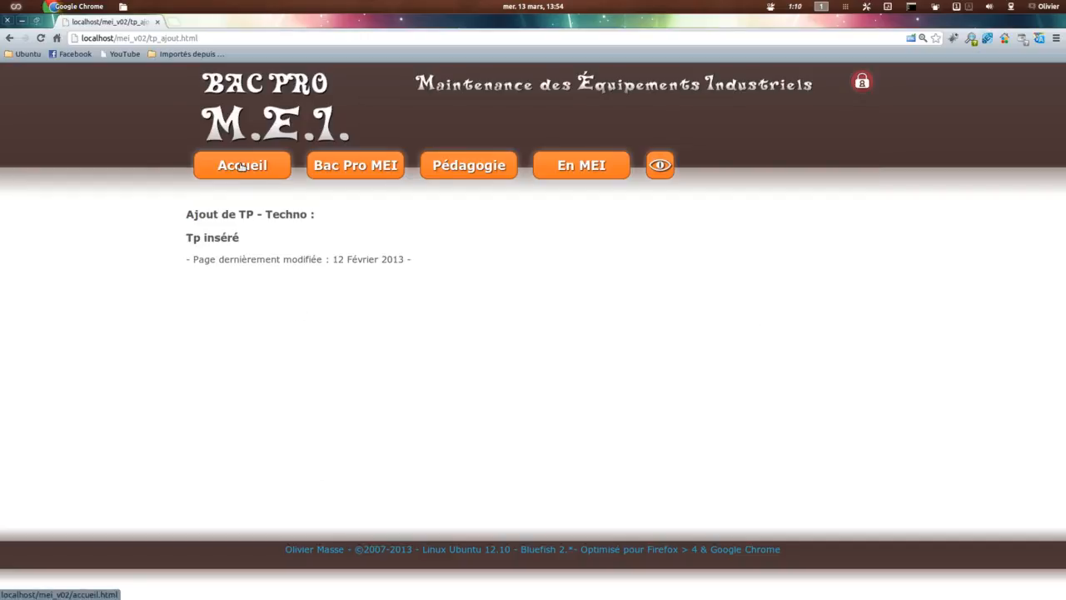
Step: Open Démo Création TP from the home page's latest courses and review its title, number, Classe - Semaine, Dominante and Type d'évaluation
{"action": "left_click", "coordinate": [240, 165]}
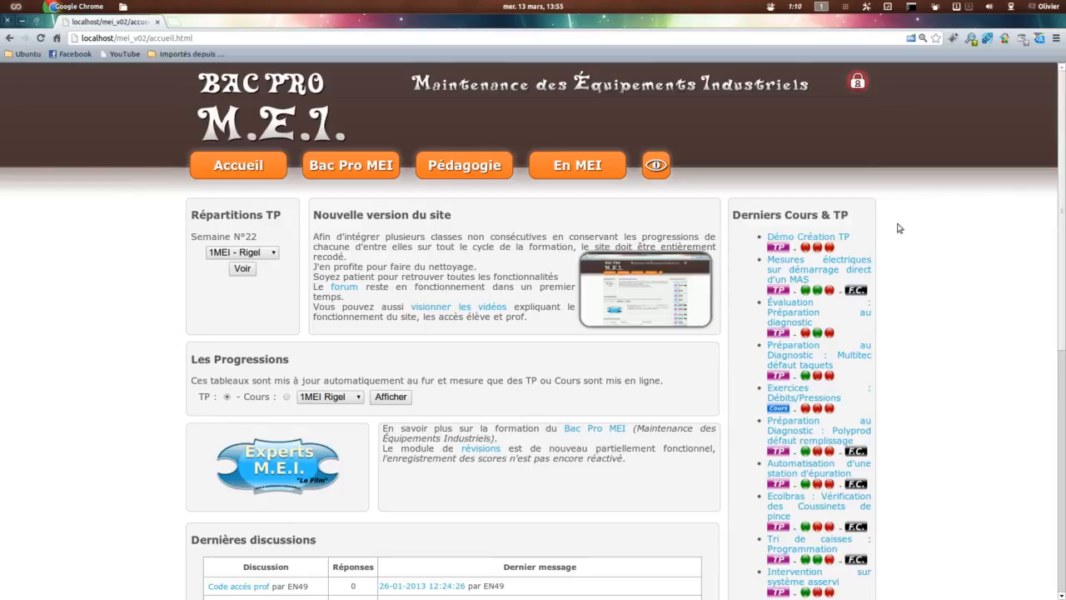
{"action": "left_click", "coordinate": [797, 237]}
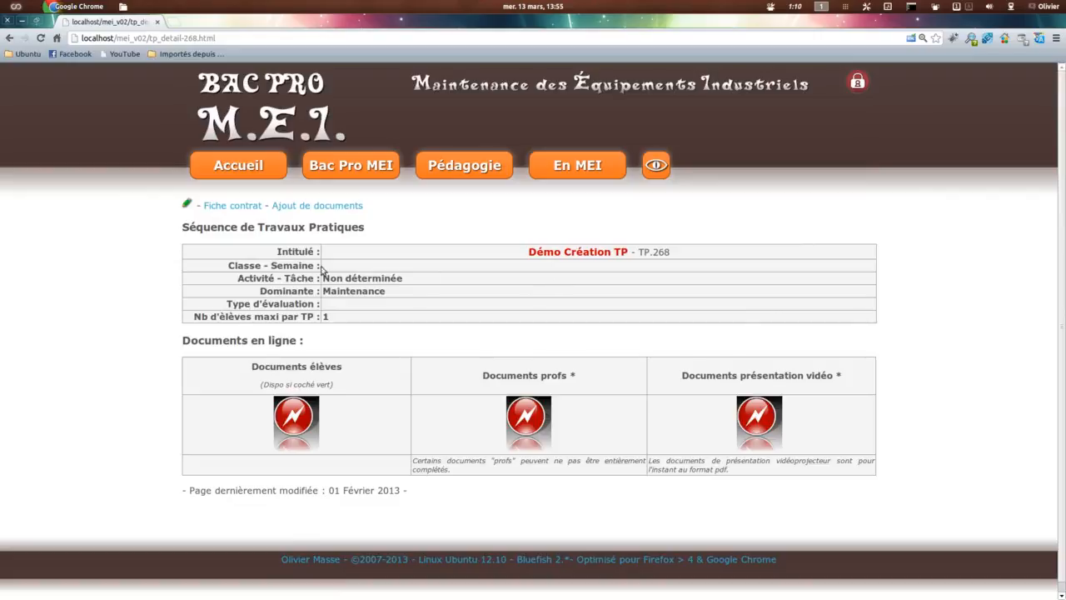
{"action": "left_click_drag", "start_coordinate": [525, 251], "coordinate": [681, 252]}
{"action": "double_click", "coordinate": [662, 252]}
{"action": "left_click_drag", "start_coordinate": [225, 265], "coordinate": [340, 270]}
{"action": "left_click", "coordinate": [341, 269]}
{"action": "left_click_drag", "start_coordinate": [323, 291], "coordinate": [419, 293]}
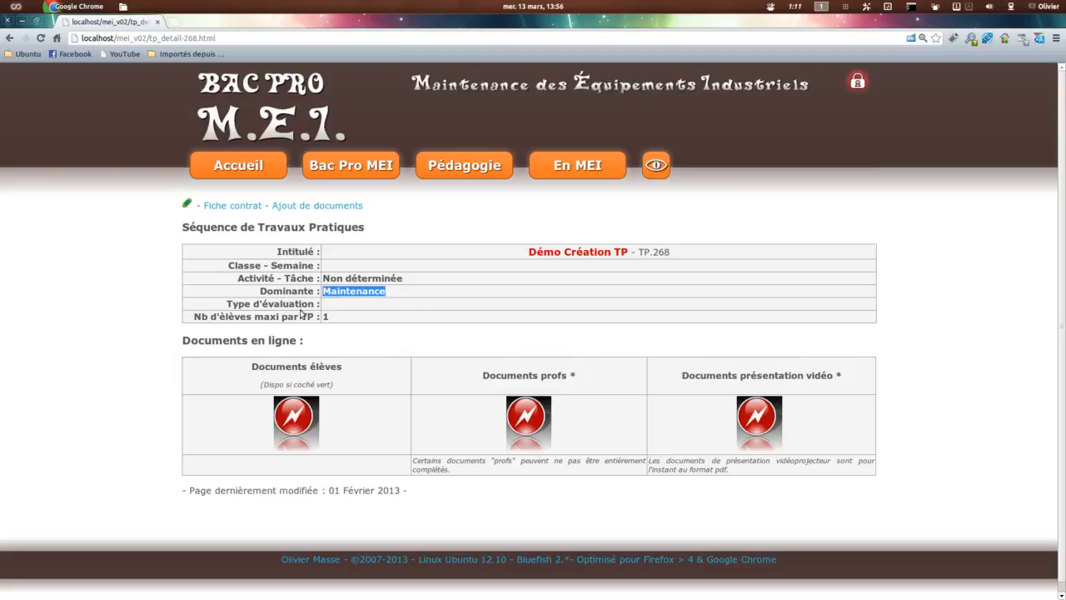
{"action": "left_click", "coordinate": [333, 308]}
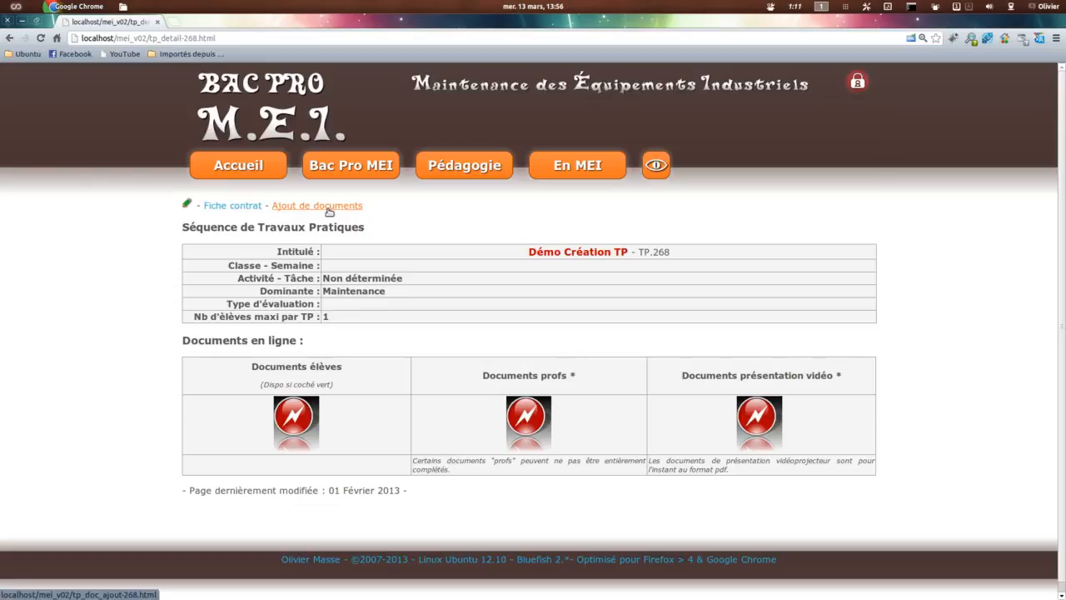
Step: Open Démo Création TP for modification and review its Intitulé and Filiere fields
{"action": "left_click", "coordinate": [188, 205]}
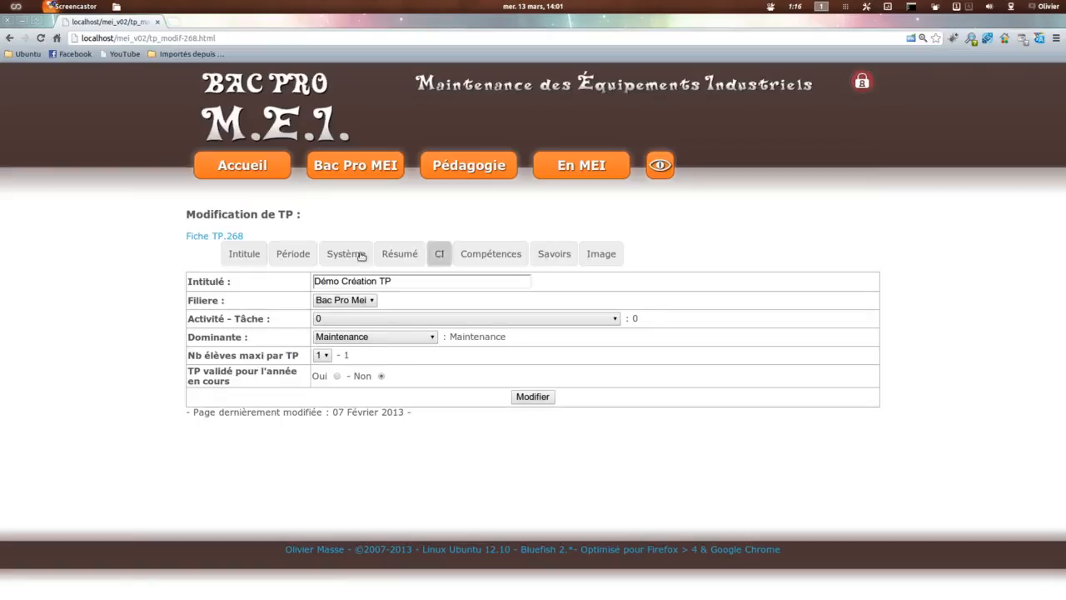
{"action": "left_click", "coordinate": [233, 259]}
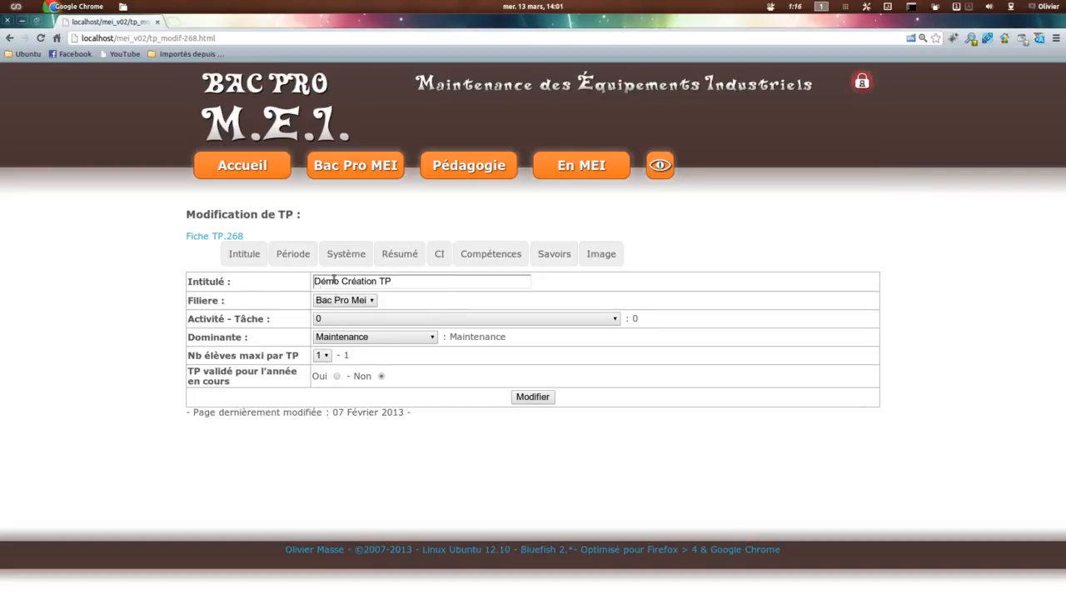
{"action": "left_click", "coordinate": [404, 281]}
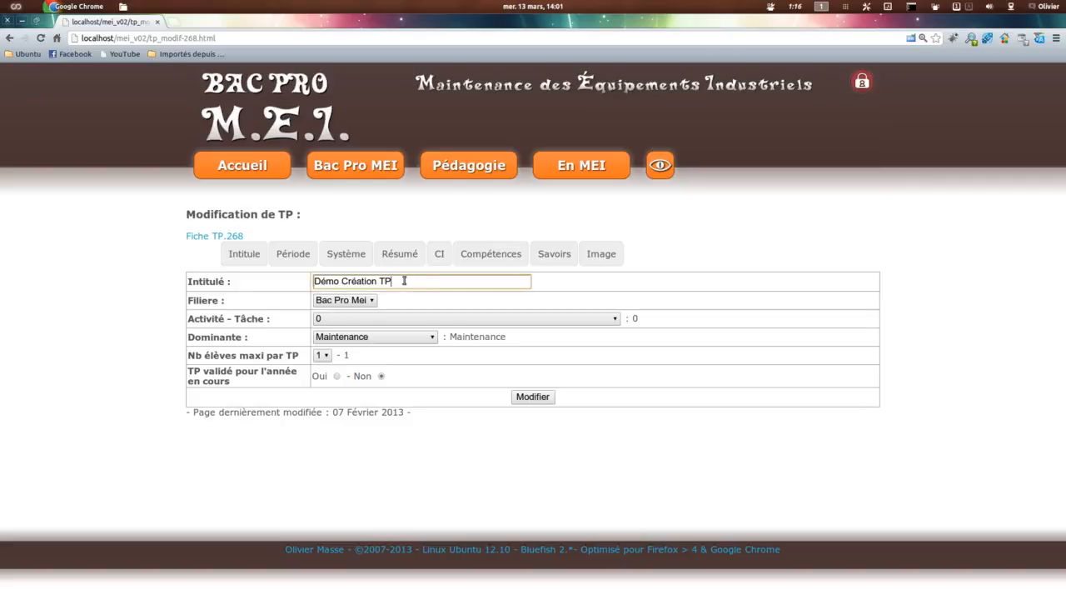
{"action": "left_click", "coordinate": [345, 301]}
{"action": "left_click", "coordinate": [366, 313]}
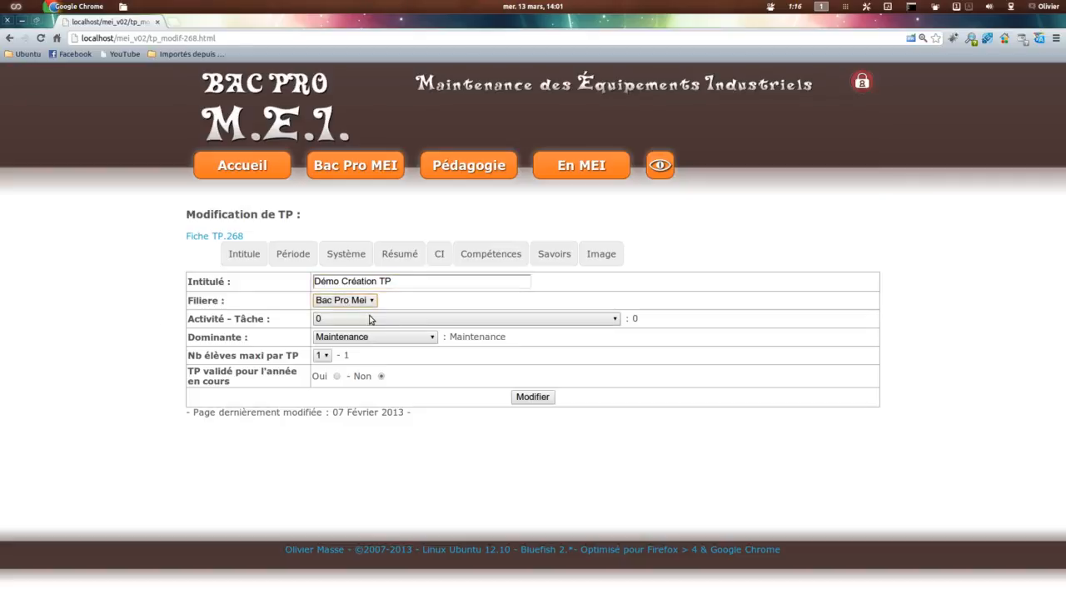
Step: Review the choices for Activité - Tâche, Dominante and the maximum number of students per TP, leaving the values as they are
{"action": "left_click", "coordinate": [379, 321]}
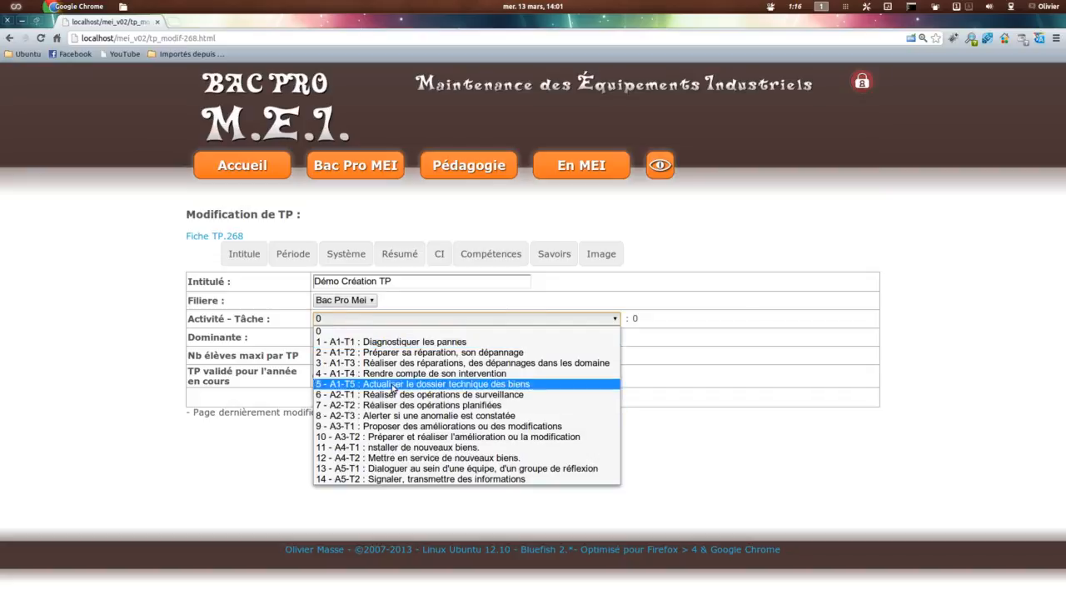
{"action": "left_click", "coordinate": [107, 340]}
{"action": "left_click", "coordinate": [386, 339]}
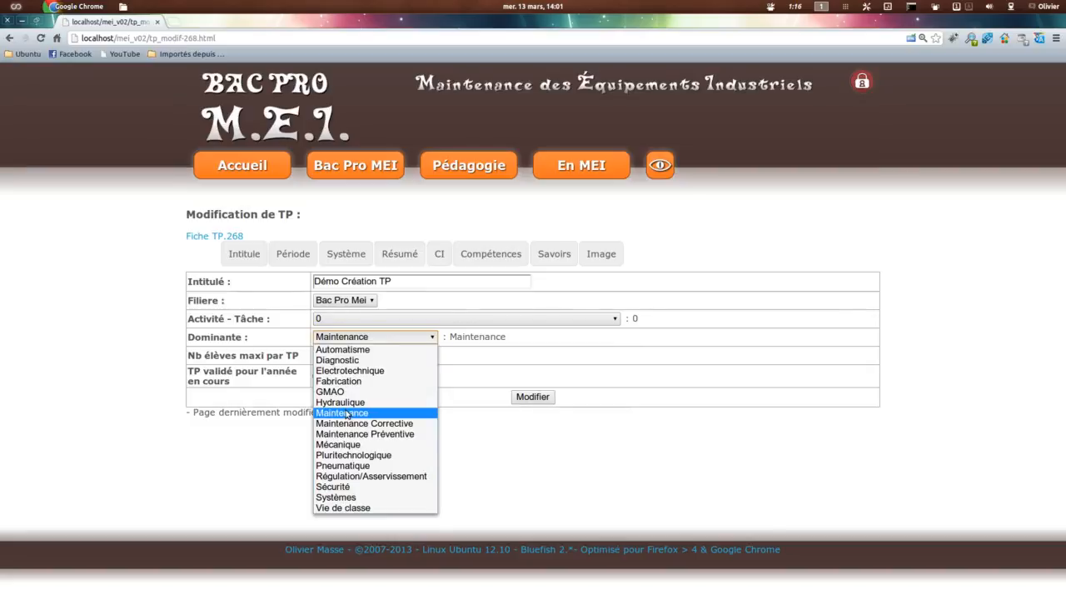
{"action": "left_click", "coordinate": [132, 359]}
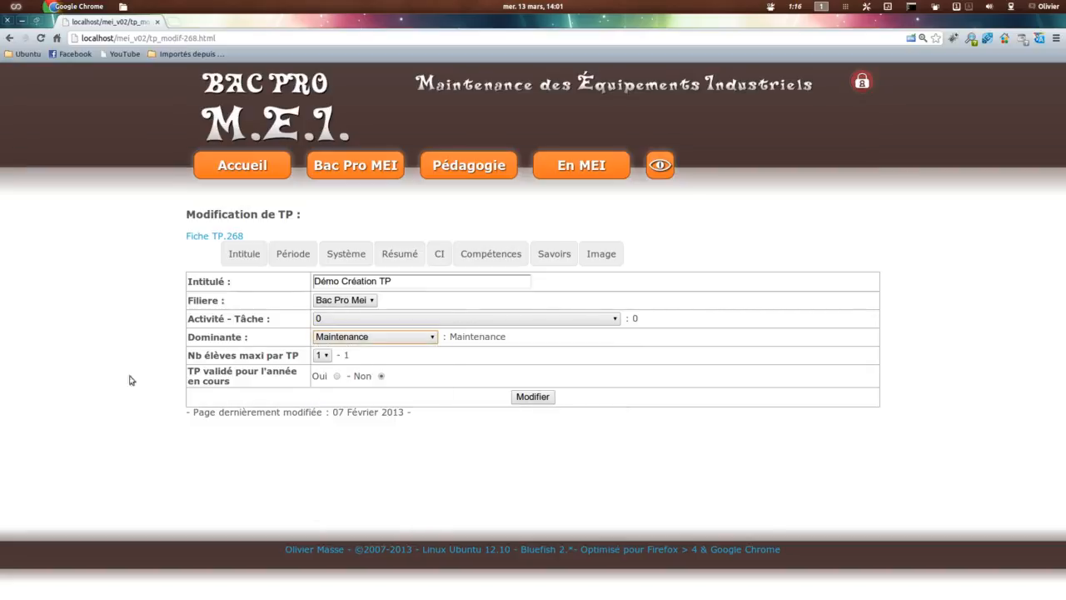
{"action": "left_click", "coordinate": [326, 356]}
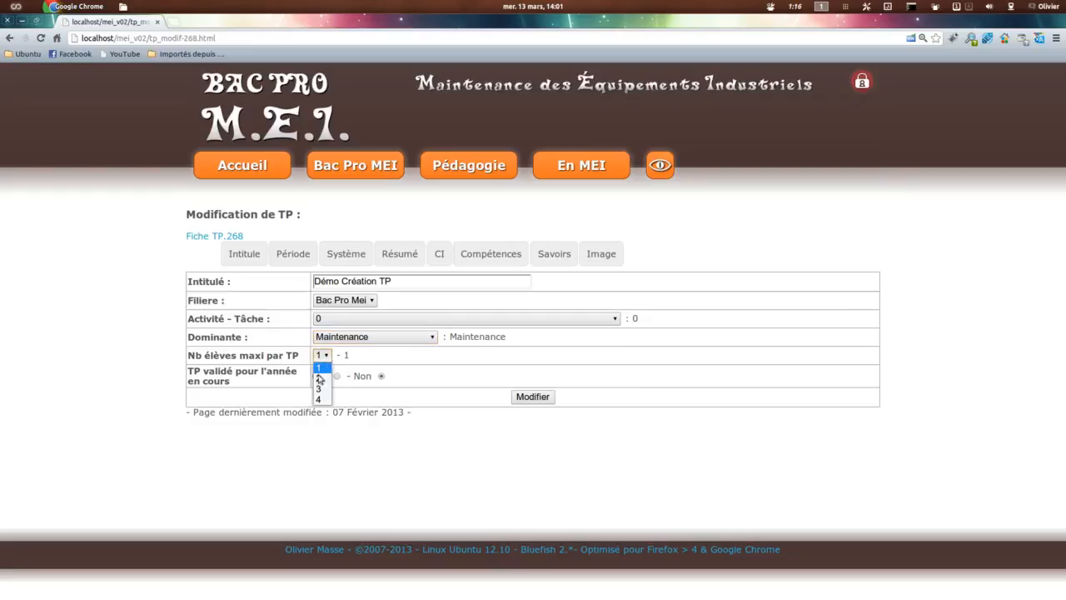
{"action": "left_click", "coordinate": [124, 345]}
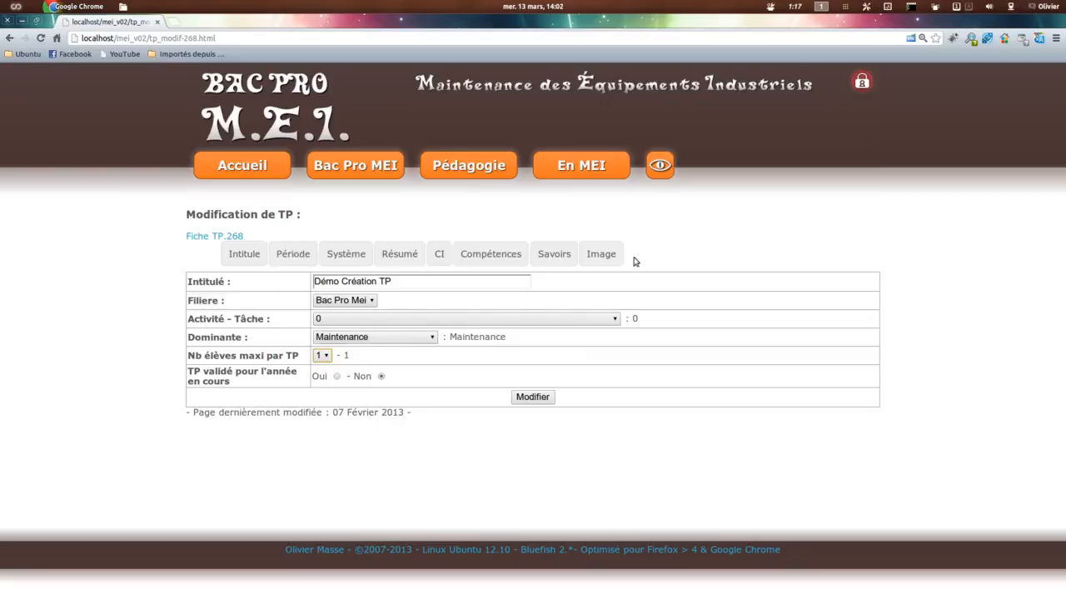
Step: Examine the TP's Période settings and look through the list of available systems
{"action": "left_click", "coordinate": [292, 255]}
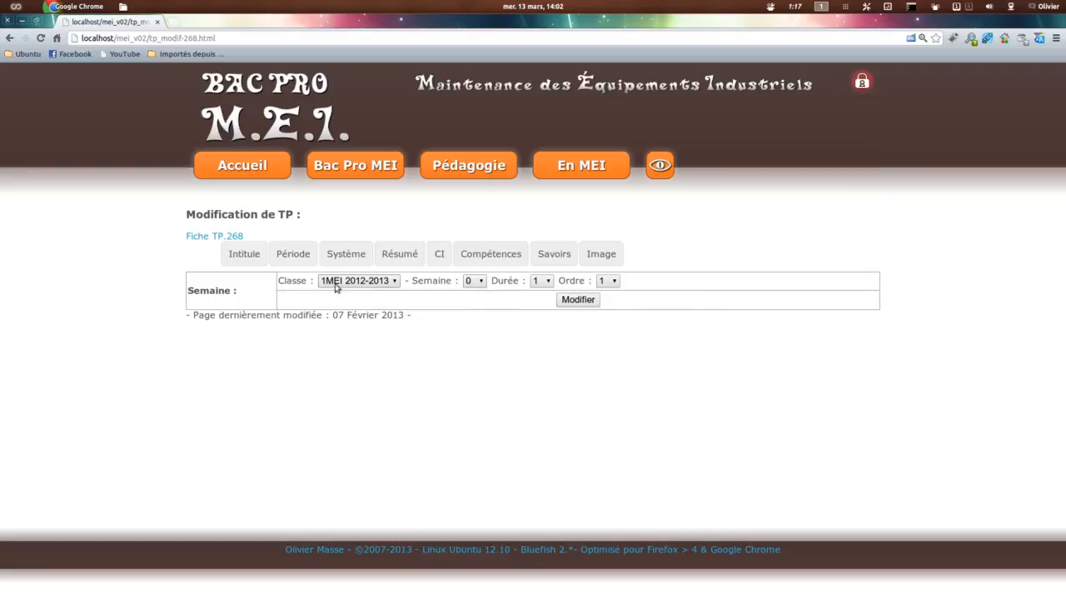
{"action": "left_click", "coordinate": [348, 254]}
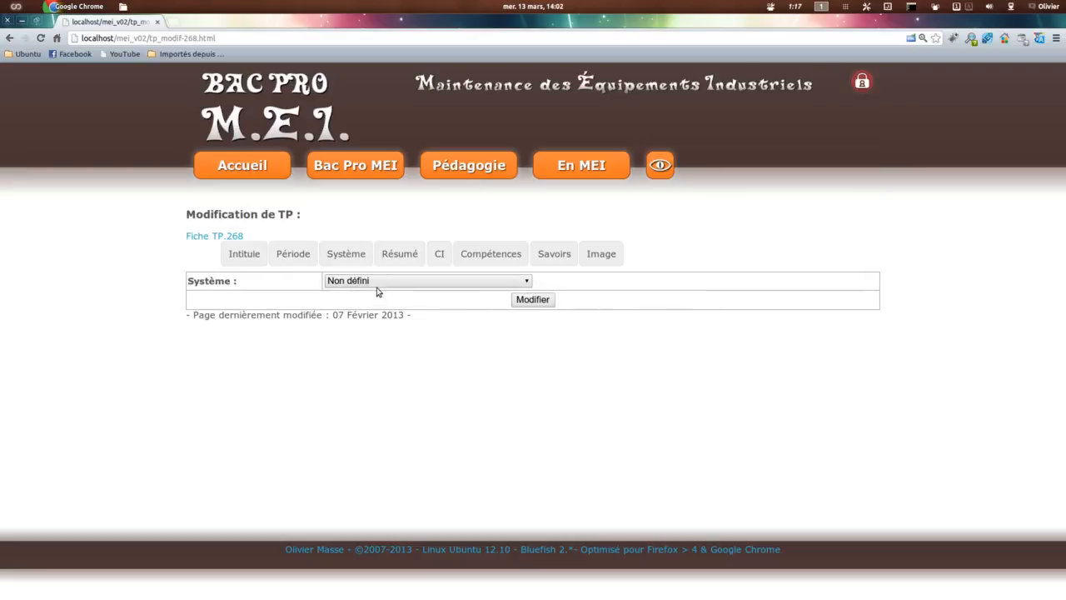
{"action": "left_click", "coordinate": [379, 282]}
{"action": "scroll", "coordinate": [410, 429], "scroll_direction": "down", "scroll_amount": 3}
{"action": "scroll", "coordinate": [411, 431], "scroll_direction": "up", "scroll_amount": 3}
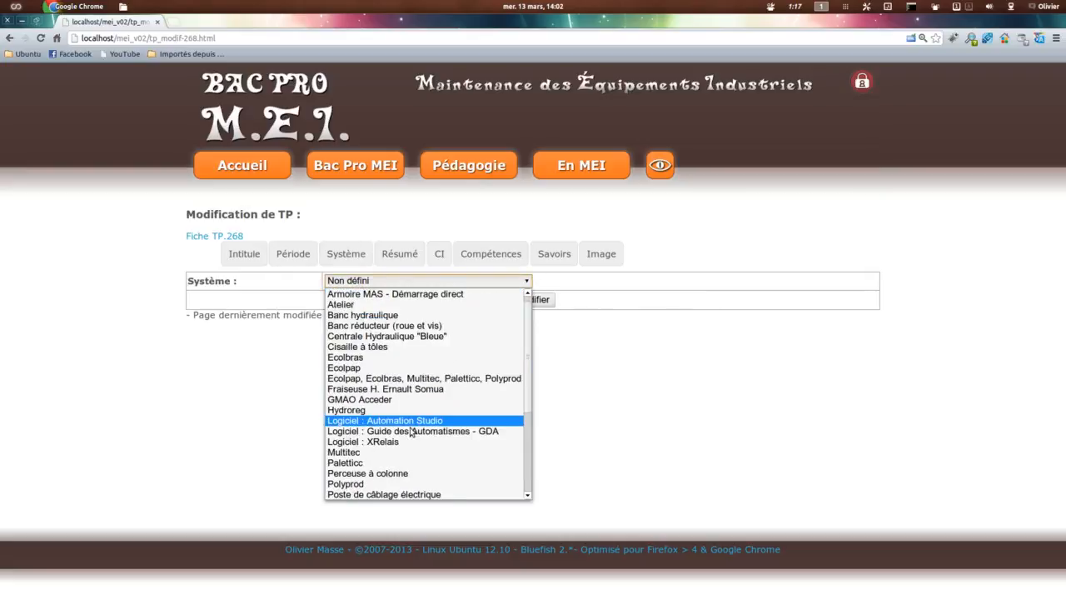
{"action": "scroll", "coordinate": [410, 431], "scroll_direction": "up", "scroll_amount": 1}
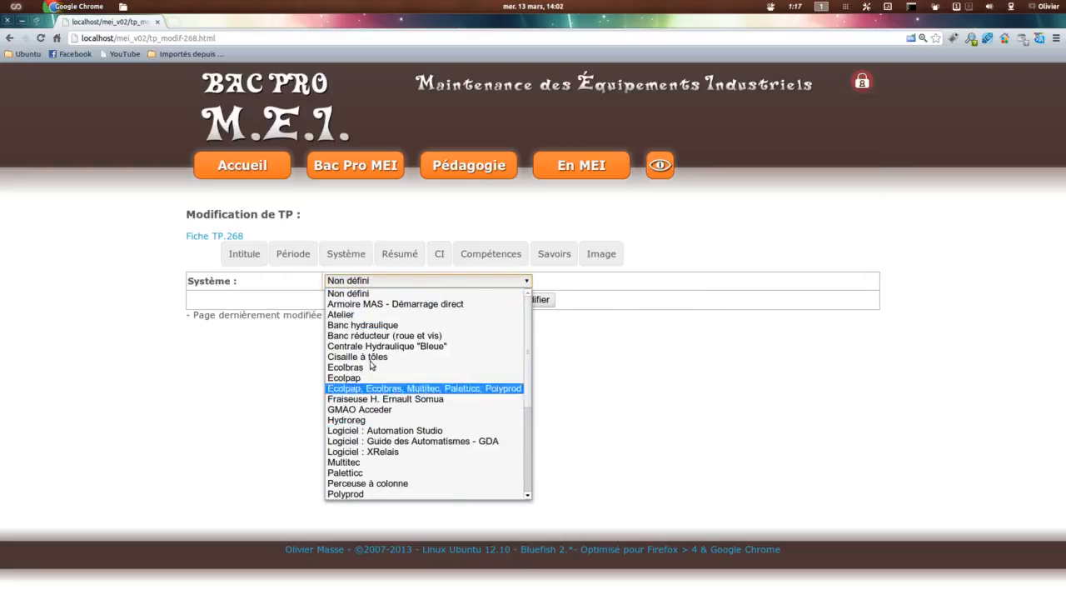
Step: Examine the Résumé fields: Objectif terminal, the Évaluation choices, the resizable Prérequis box and Déroulement de séquence
{"action": "left_click", "coordinate": [403, 254]}
{"action": "left_click", "coordinate": [249, 299]}
{"action": "left_click", "coordinate": [293, 332]}
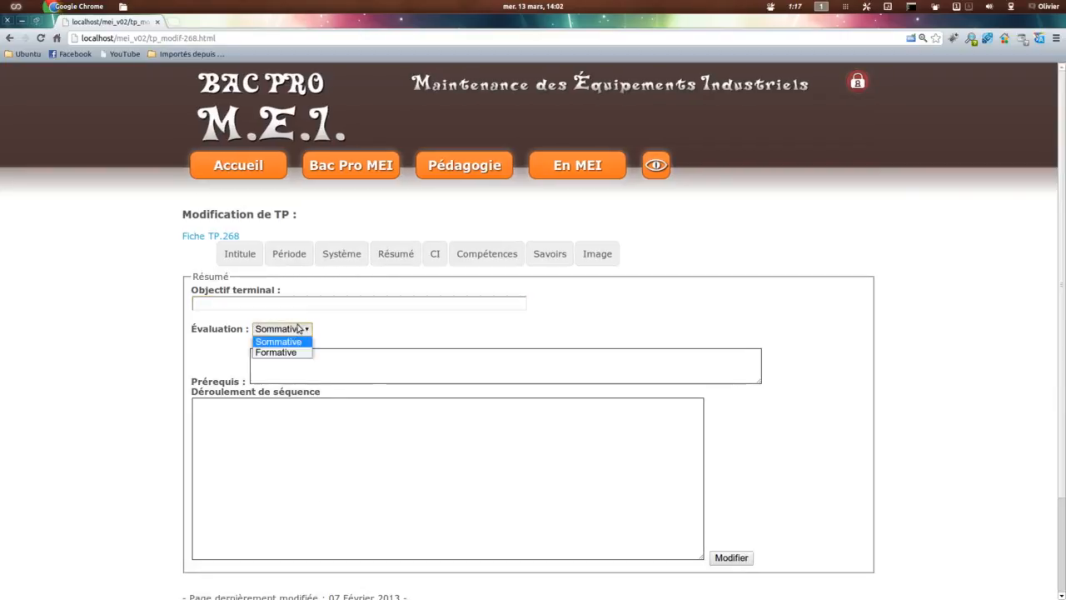
{"action": "left_click", "coordinate": [378, 367]}
{"action": "left_click", "coordinate": [266, 356]}
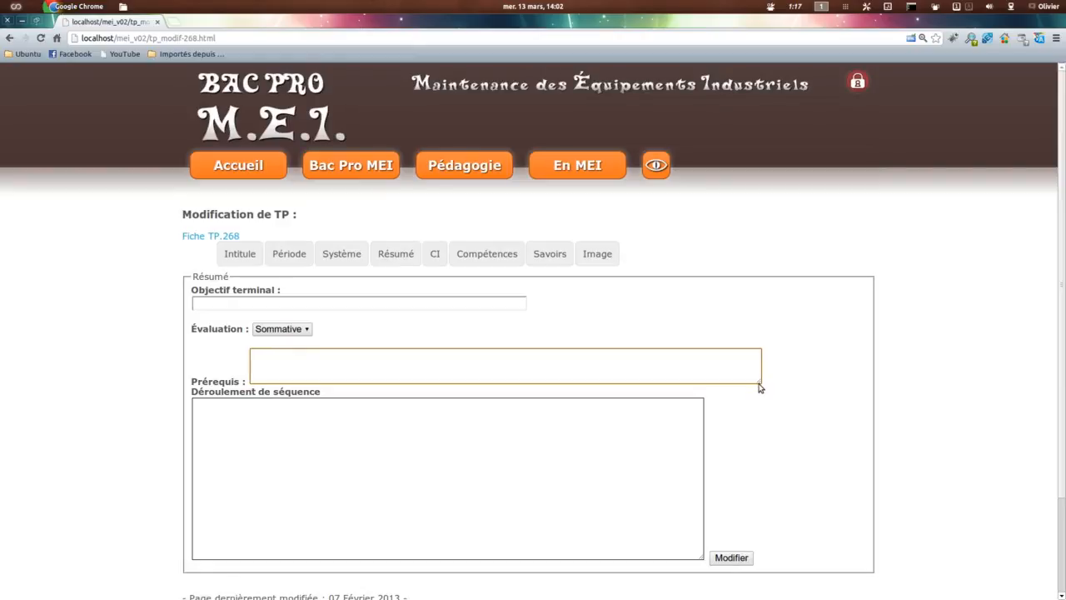
{"action": "left_click_drag", "start_coordinate": [758, 385], "coordinate": [695, 391]}
{"action": "left_click", "coordinate": [257, 417]}
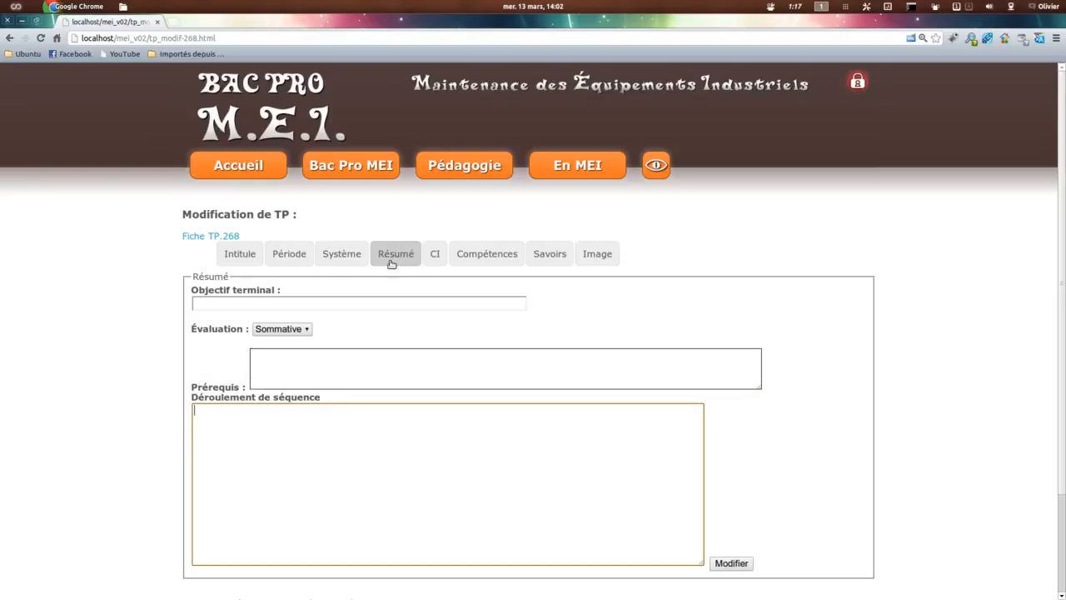
Step: Review the available CI choices and the Compétence P. selection for the TP
{"action": "left_click", "coordinate": [435, 255]}
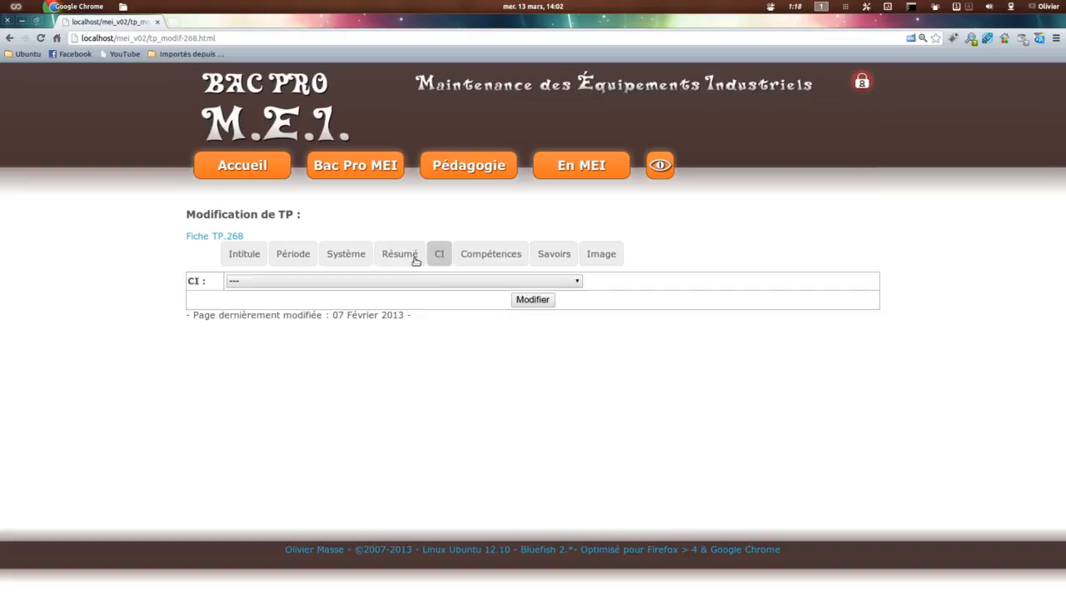
{"action": "left_click", "coordinate": [405, 281]}
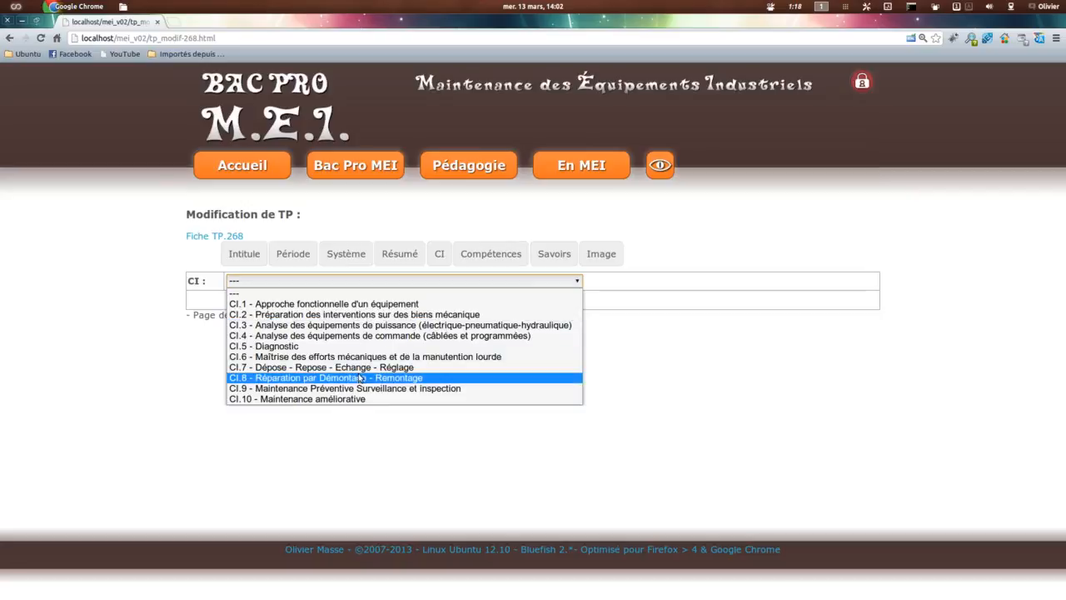
{"action": "left_click", "coordinate": [485, 255]}
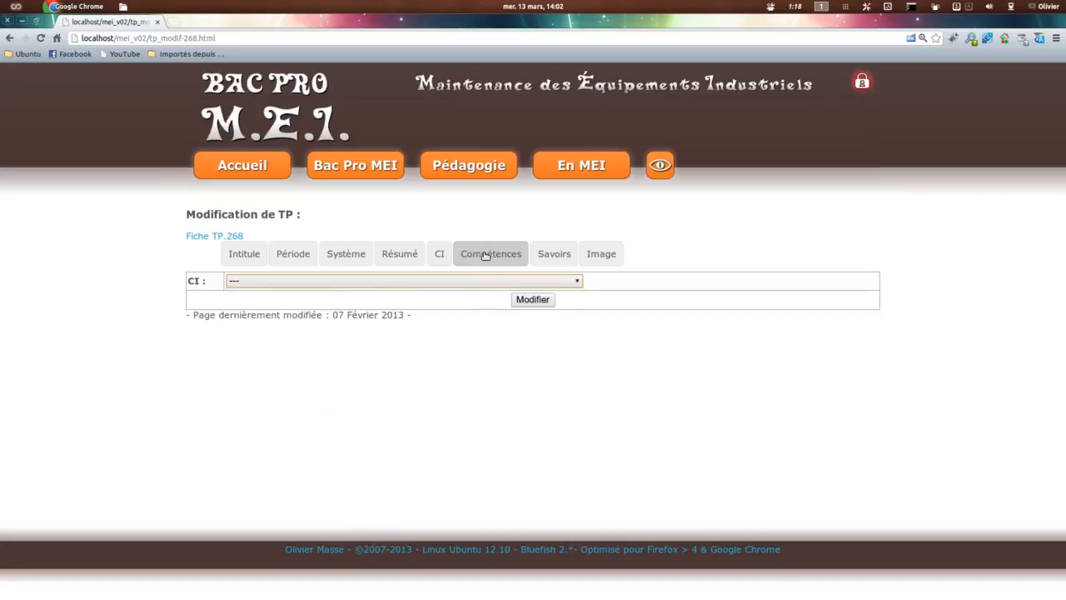
{"action": "left_click", "coordinate": [485, 255]}
{"action": "left_click", "coordinate": [715, 291]}
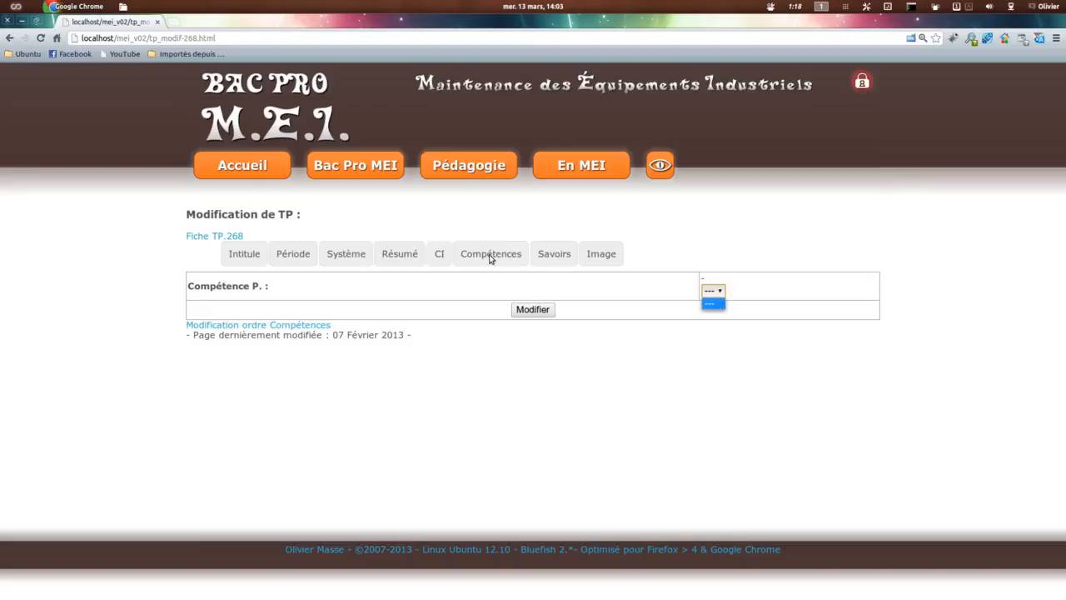
Step: Examine the Référentiel page matching Compétences and Activités, including its Tableau relationnel, and close it to return to the TP's Intitulé settings
{"action": "left_click", "coordinate": [320, 309]}
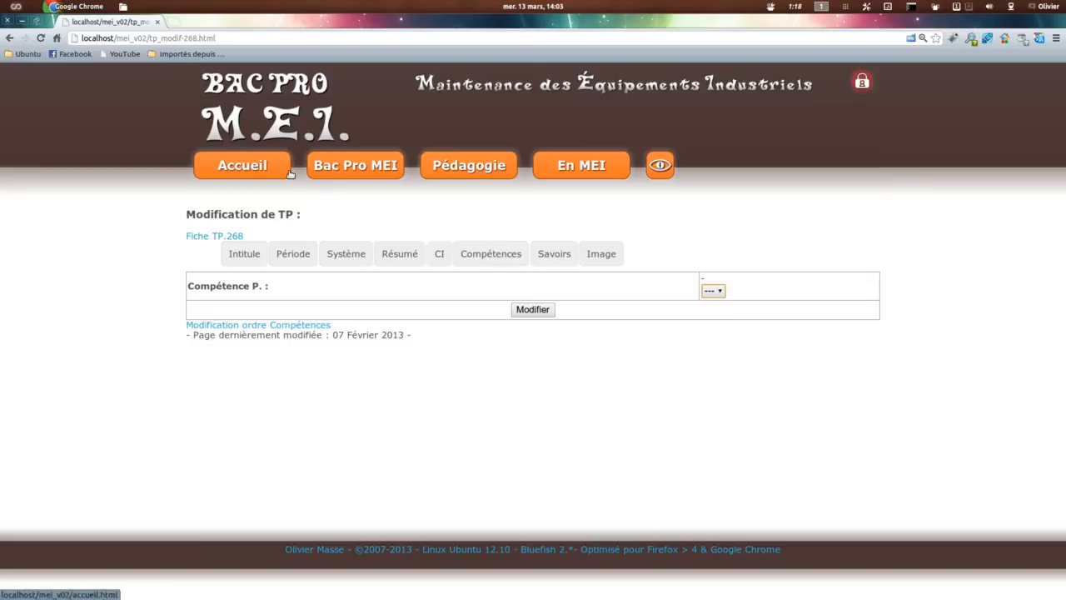
{"action": "left_click", "coordinate": [244, 254]}
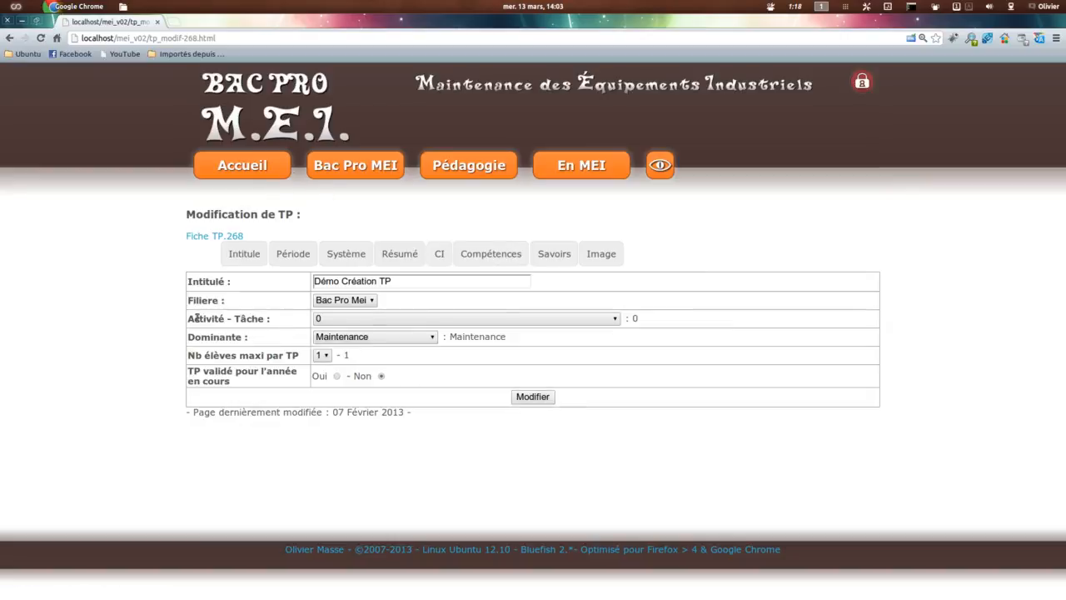
{"action": "mouse_move", "coordinate": [349, 169]}
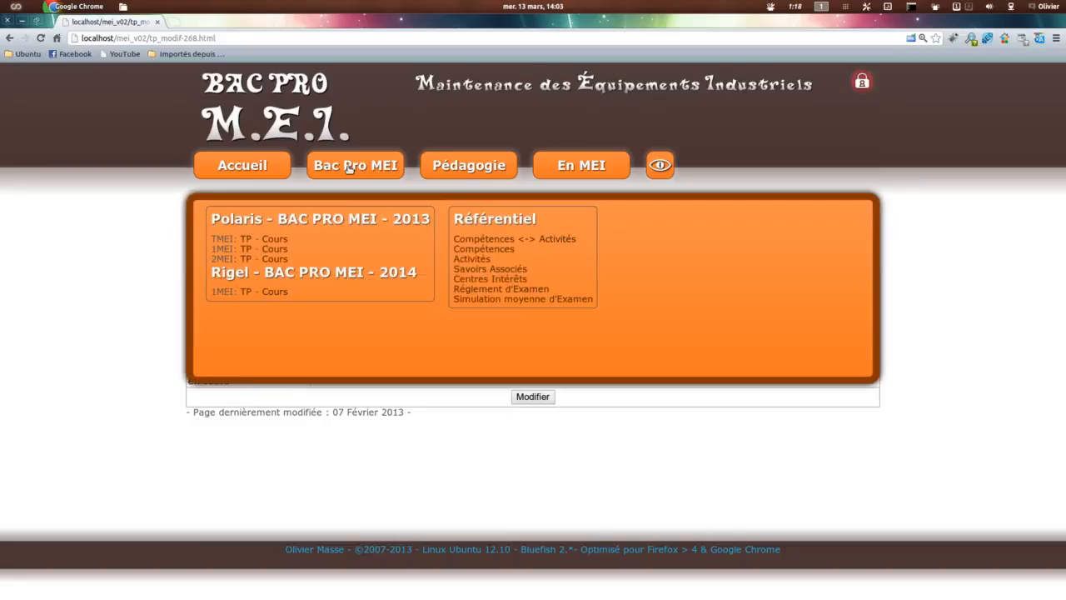
{"action": "left_click", "coordinate": [517, 241]}
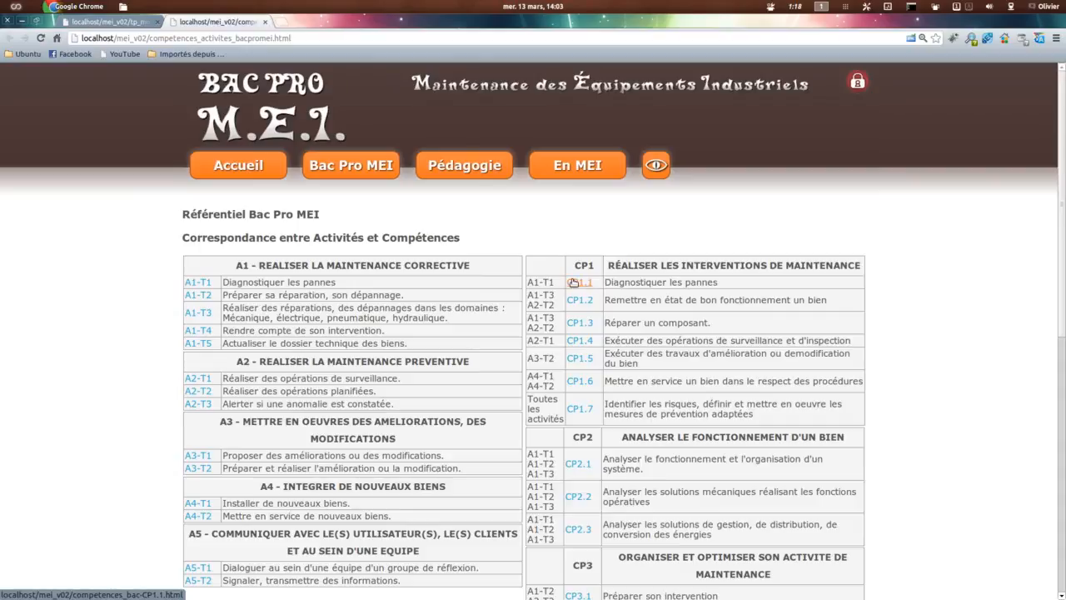
{"action": "scroll", "coordinate": [526, 435], "scroll_direction": "down", "scroll_amount": 1}
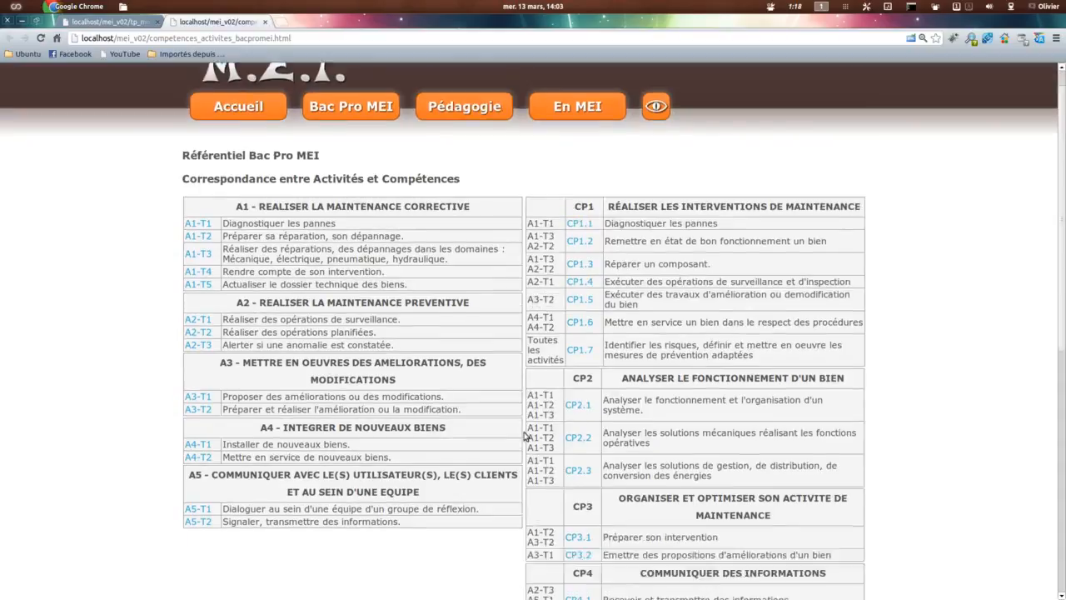
{"action": "scroll", "coordinate": [525, 433], "scroll_direction": "down", "scroll_amount": 6}
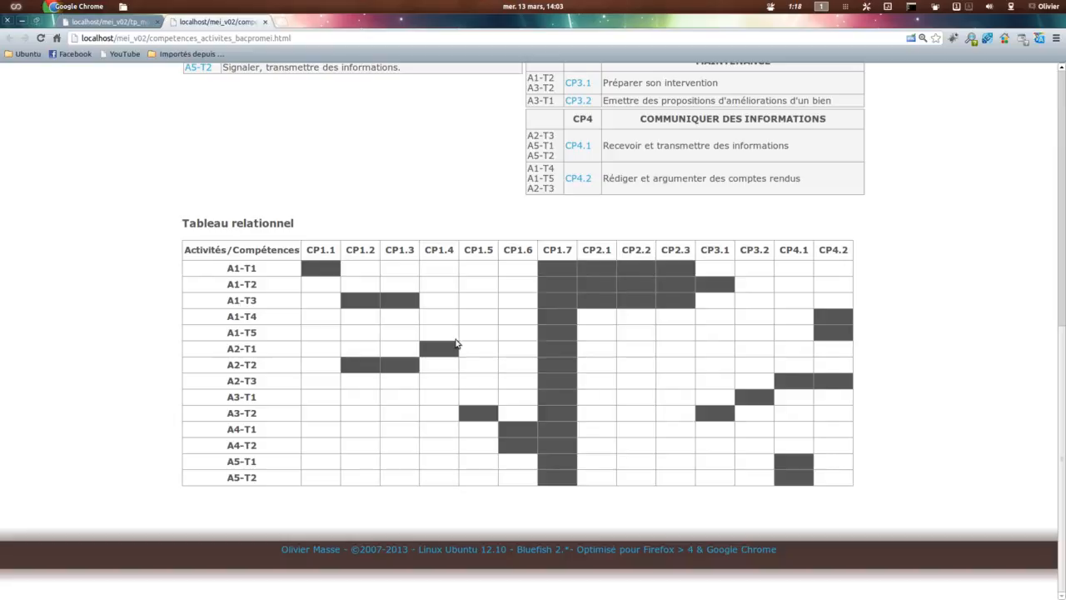
{"action": "scroll", "coordinate": [455, 343], "scroll_direction": "up", "scroll_amount": 6}
{"action": "scroll", "coordinate": [457, 428], "scroll_direction": "down", "scroll_amount": 4}
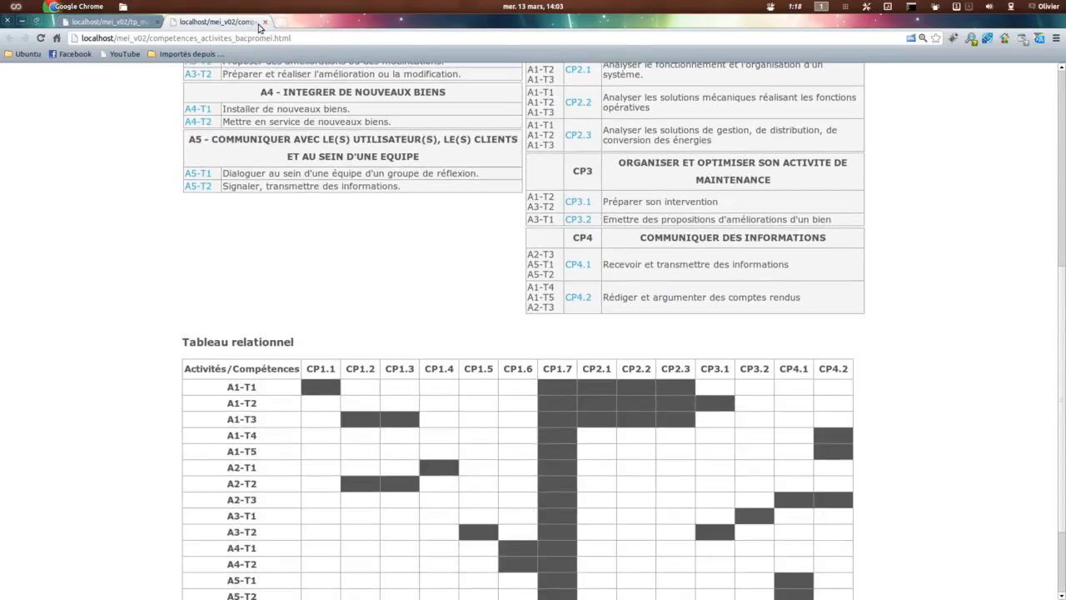
{"action": "left_click", "coordinate": [267, 23]}
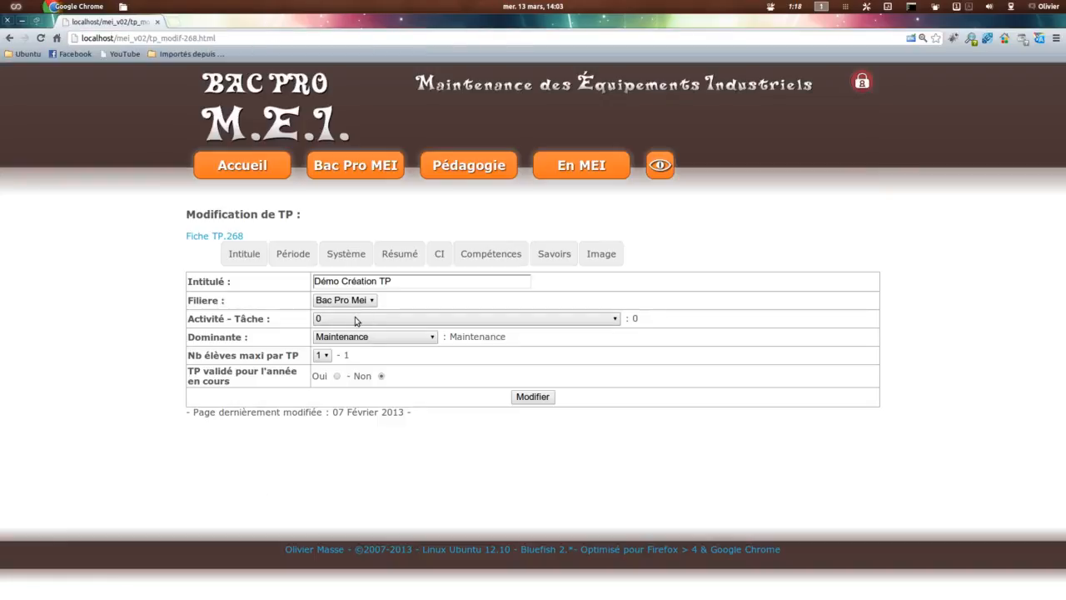
Step: Look at the TP's Savoirs choices and examine the Savoirs <-> Compétences relational table on the Savoirs Associés page
{"action": "left_click", "coordinate": [490, 253]}
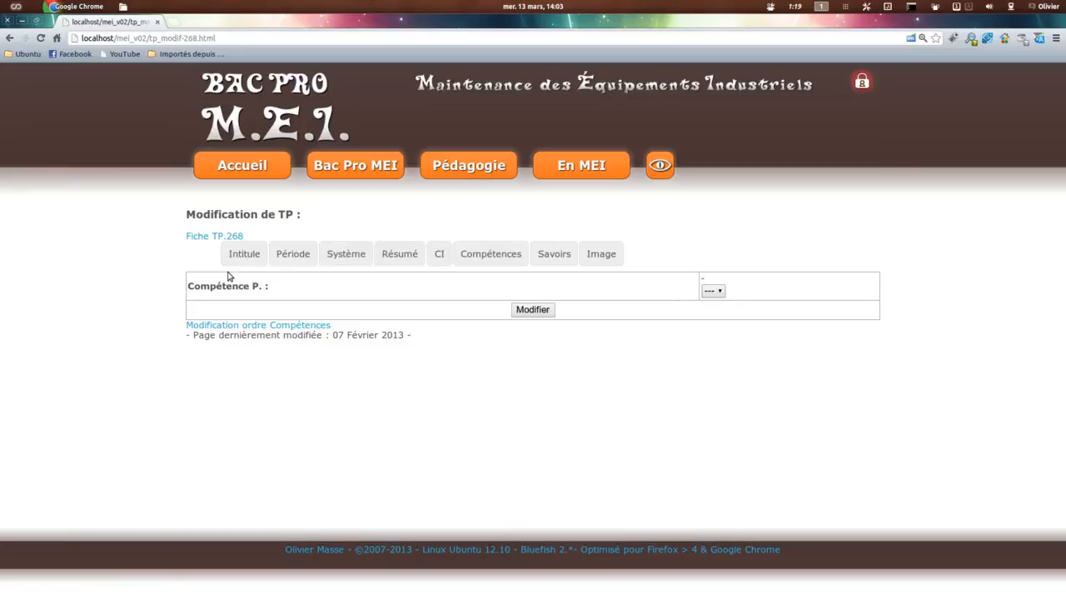
{"action": "left_click", "coordinate": [556, 255]}
{"action": "left_click", "coordinate": [362, 285]}
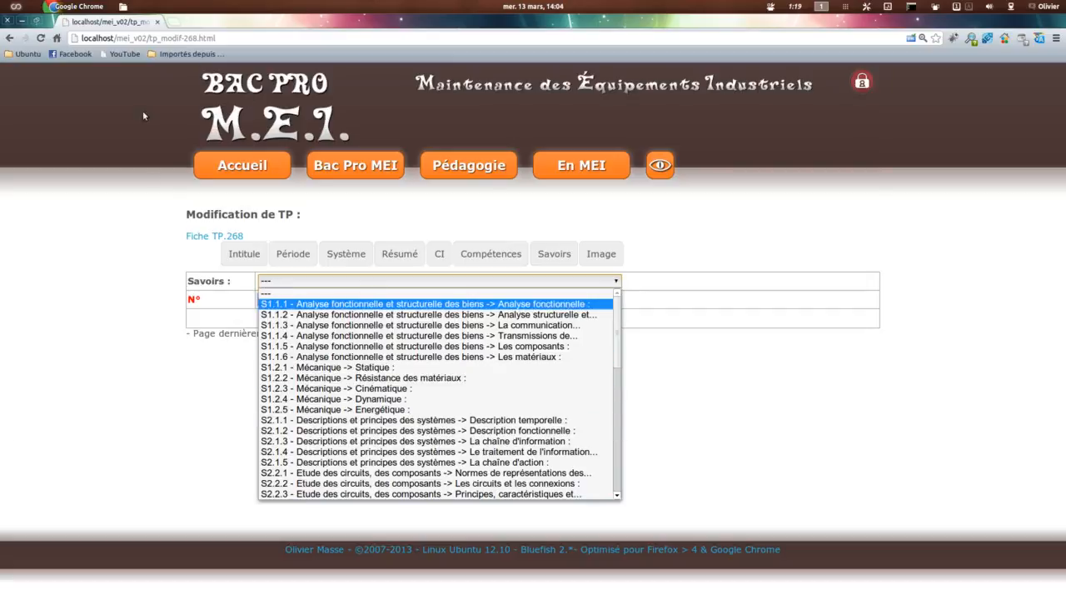
{"action": "mouse_move", "coordinate": [373, 169]}
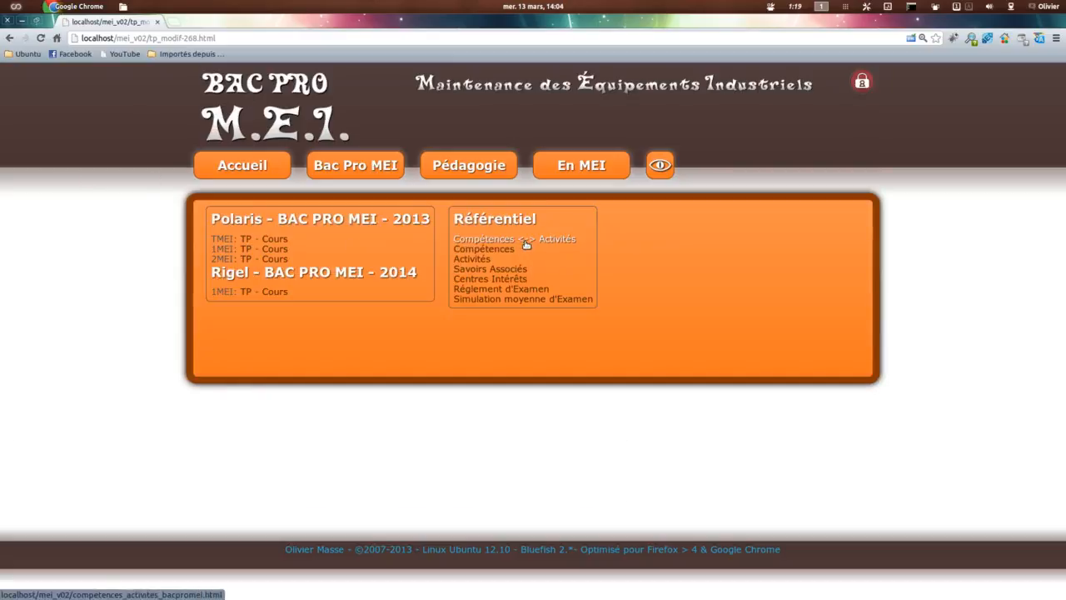
{"action": "middle_click", "coordinate": [496, 269]}
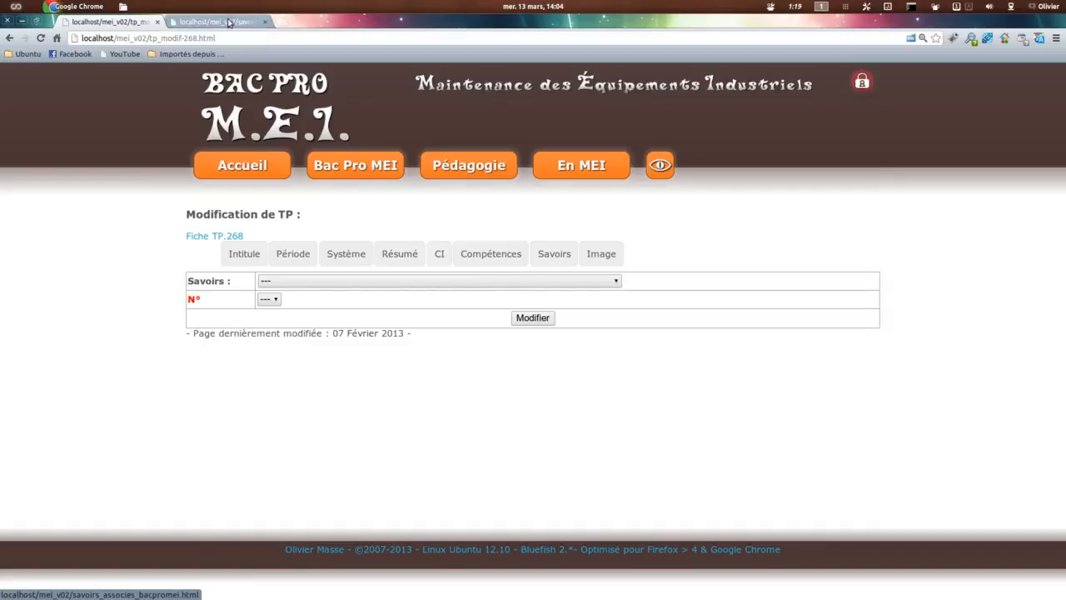
{"action": "left_click", "coordinate": [229, 23]}
{"action": "scroll", "coordinate": [795, 429], "scroll_direction": "down", "scroll_amount": 7}
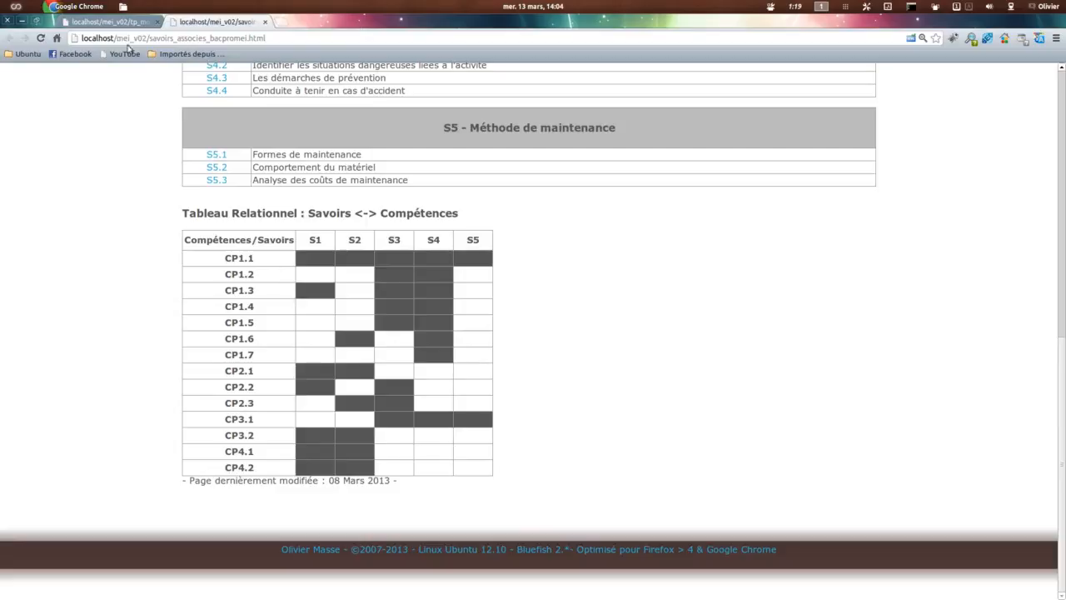
{"action": "left_click", "coordinate": [108, 21]}
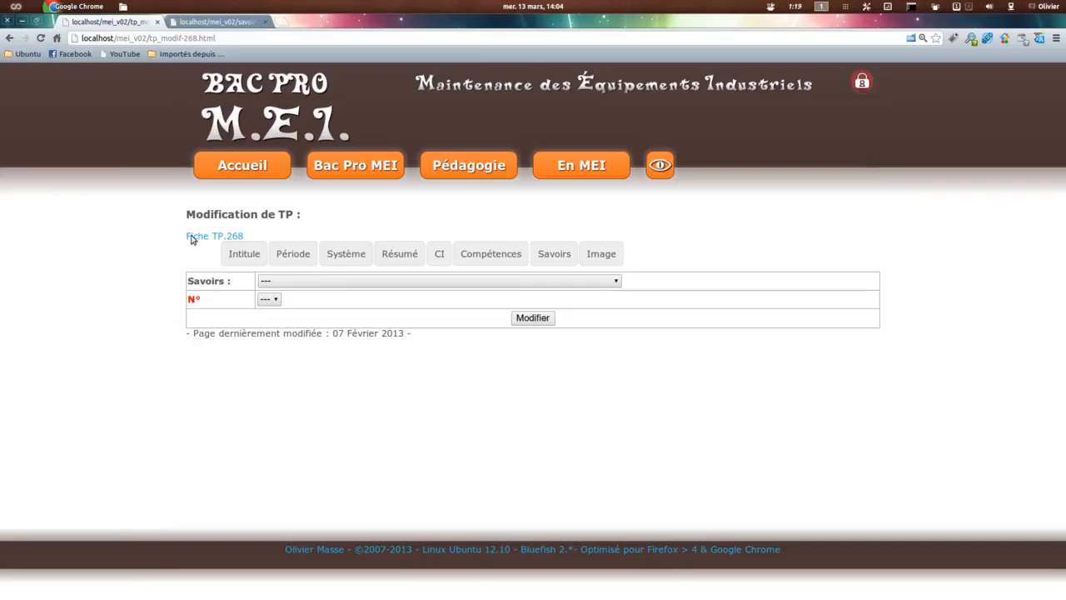
Step: Go back over the TP's Intitulé and Compétences settings and look through the full list of Savoirs
{"action": "left_click", "coordinate": [244, 253]}
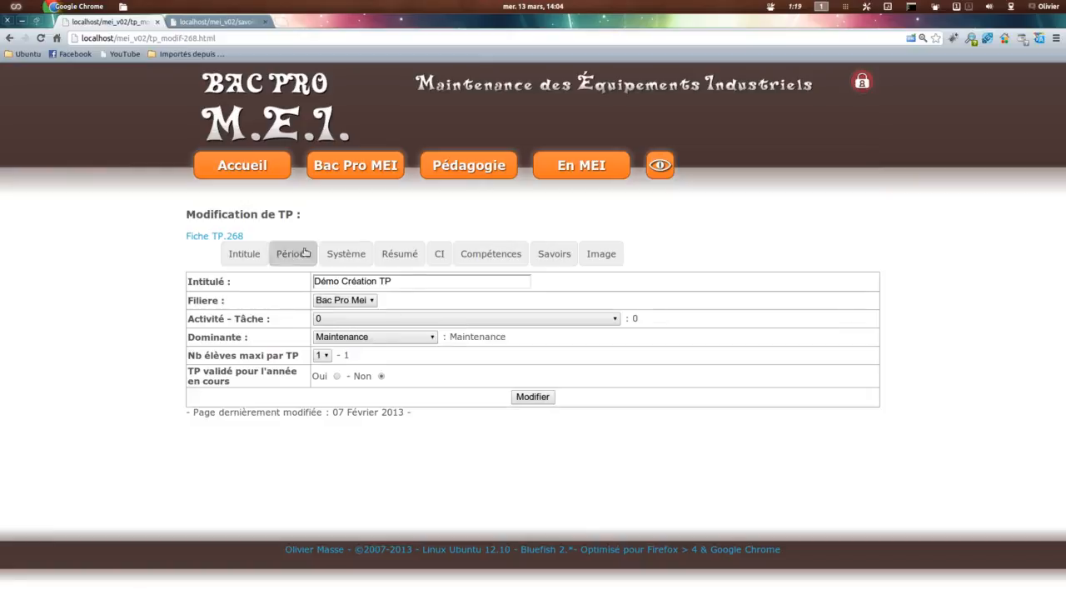
{"action": "left_click", "coordinate": [498, 259]}
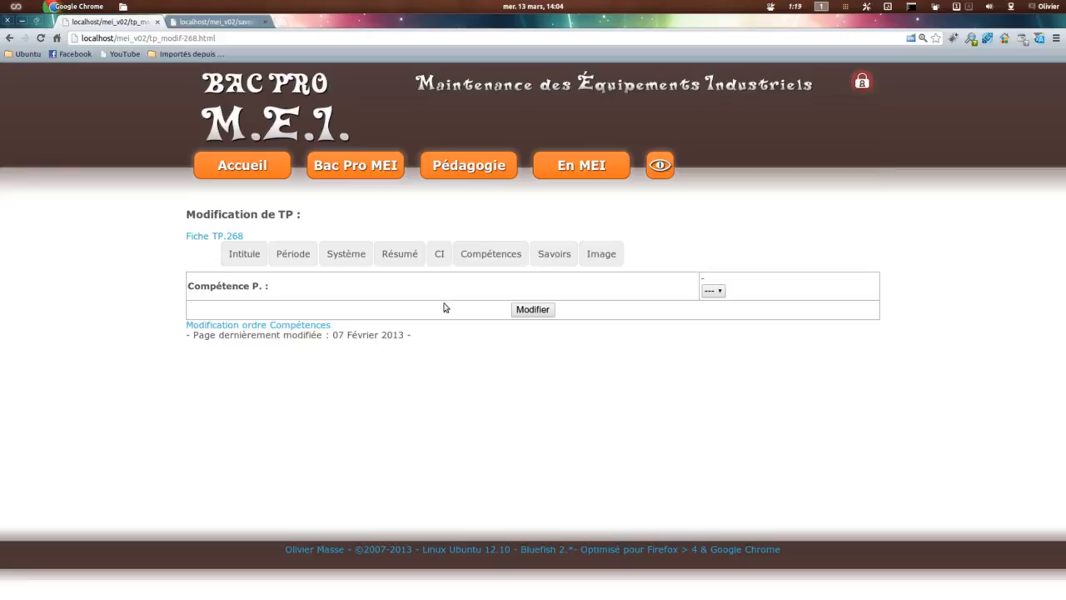
{"action": "left_click", "coordinate": [547, 259]}
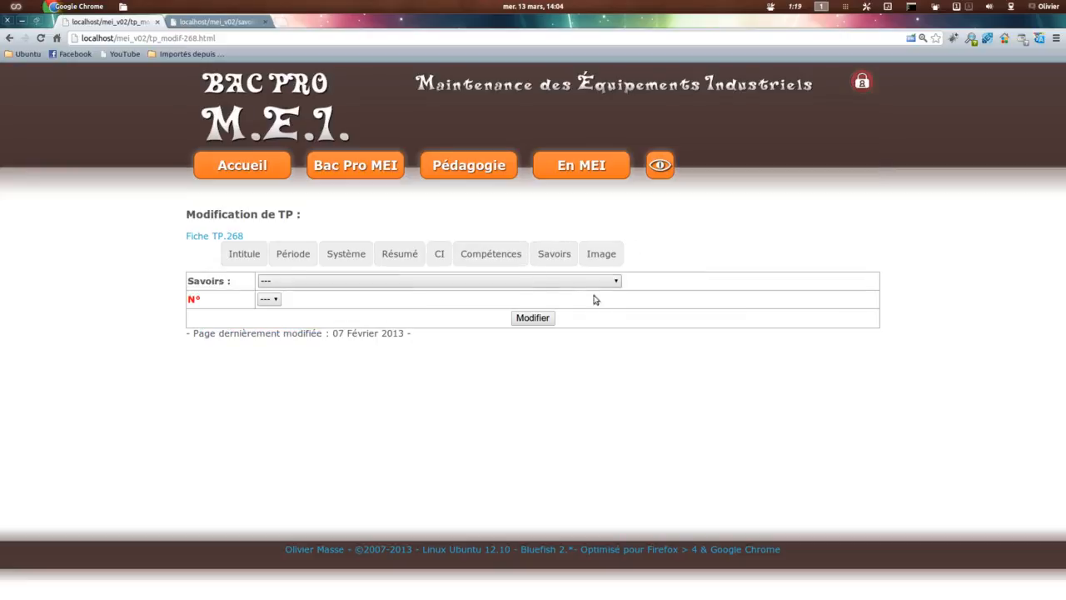
{"action": "left_click", "coordinate": [583, 281]}
{"action": "scroll", "coordinate": [512, 419], "scroll_direction": "down", "scroll_amount": 5}
{"action": "scroll", "coordinate": [511, 419], "scroll_direction": "down", "scroll_amount": 5}
{"action": "scroll", "coordinate": [511, 419], "scroll_direction": "up", "scroll_amount": 15}
{"action": "left_click", "coordinate": [521, 262]}
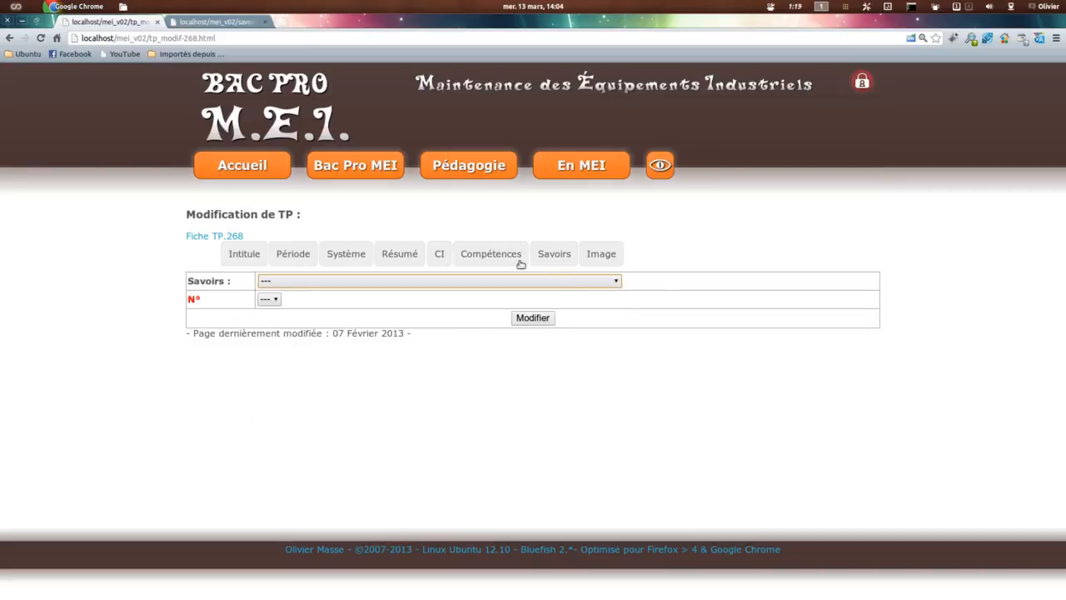
Step: Revisit the TP's Compétences and Savoirs settings and examine the Image settings for adding a document
{"action": "left_click", "coordinate": [521, 260]}
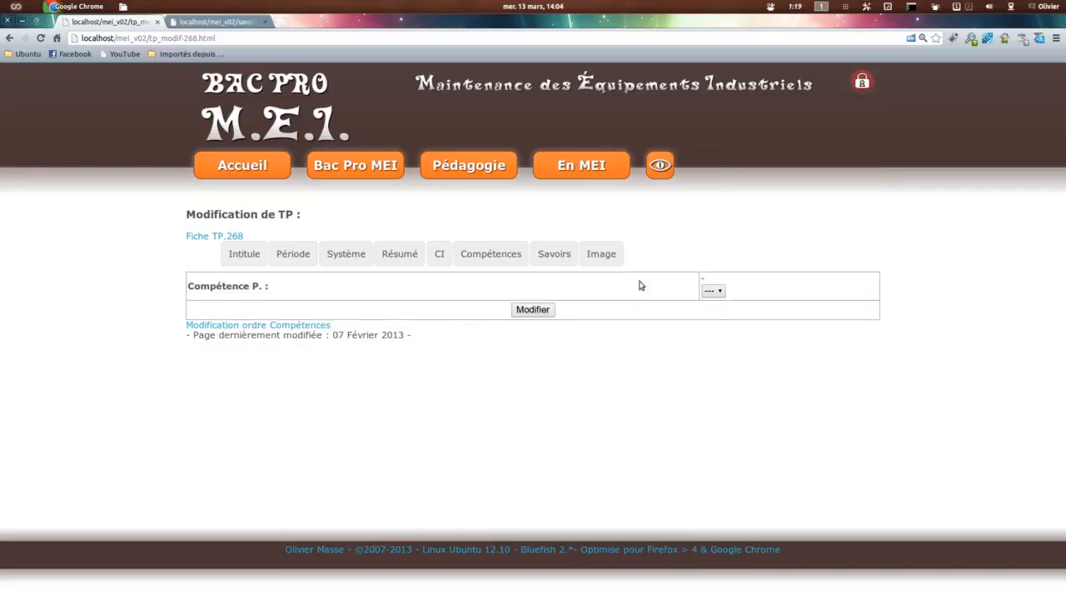
{"action": "left_click", "coordinate": [554, 256]}
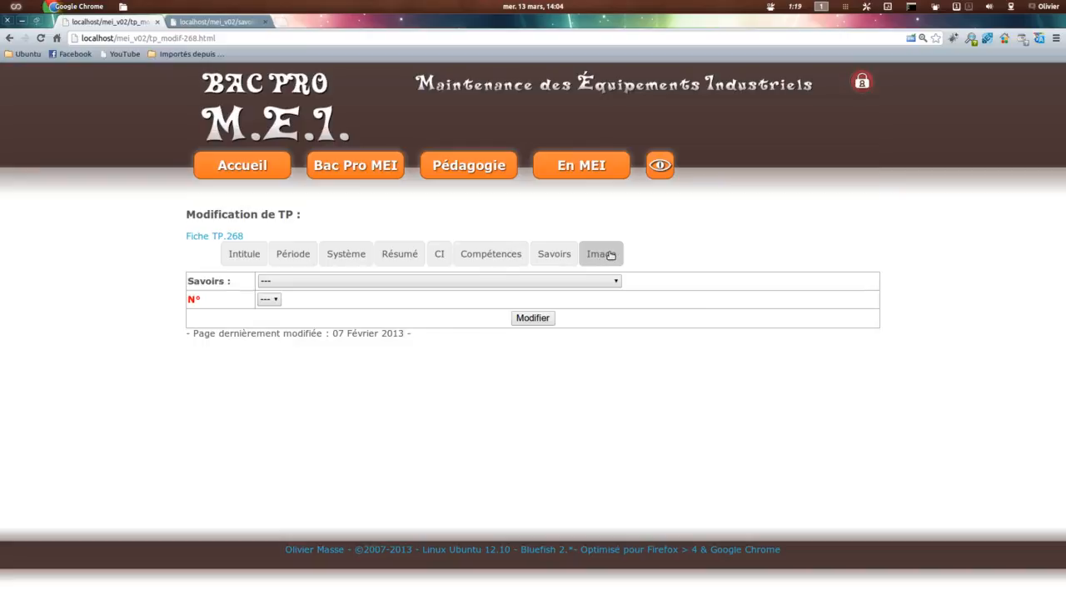
{"action": "left_click", "coordinate": [610, 255]}
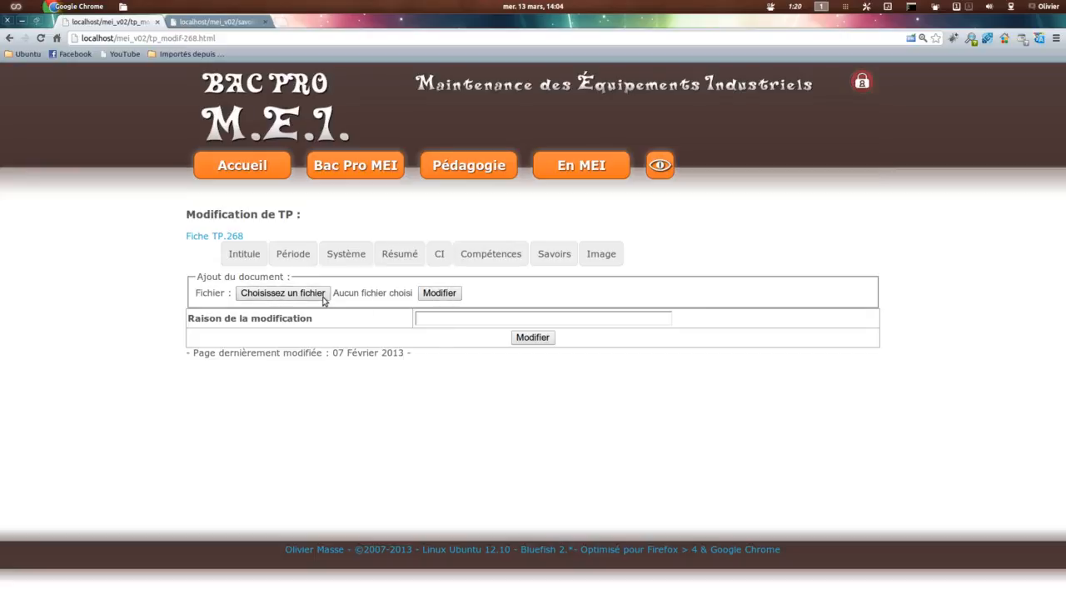
Step: Set Activité - Tâche to "6 - A2-T1 : Réaliser des opérations de surveillance", validate the TP for the current year with Oui, and save
{"action": "left_click", "coordinate": [243, 255]}
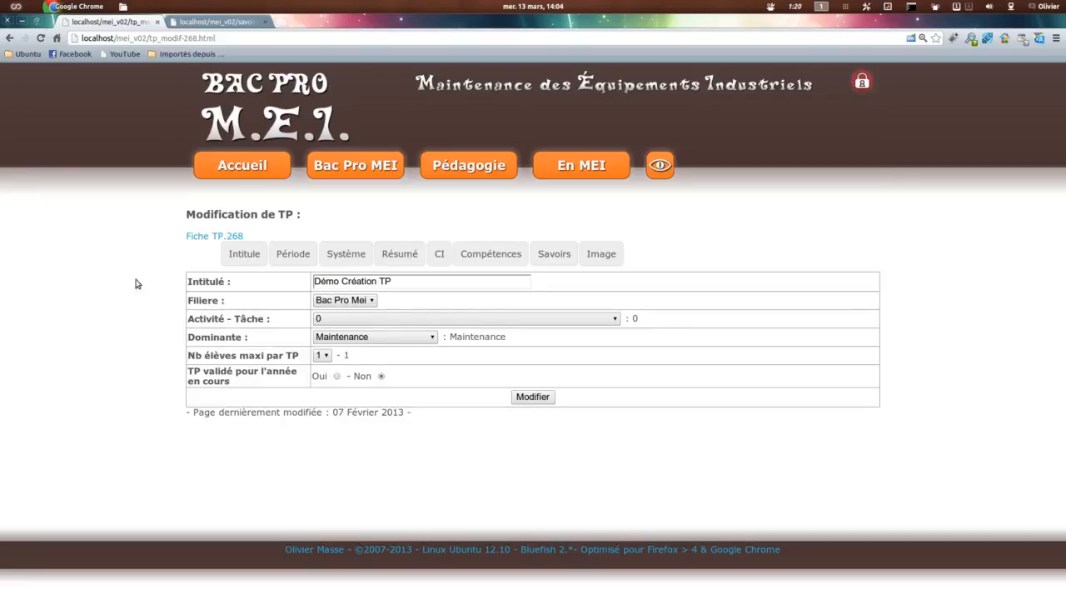
{"action": "left_click", "coordinate": [353, 320]}
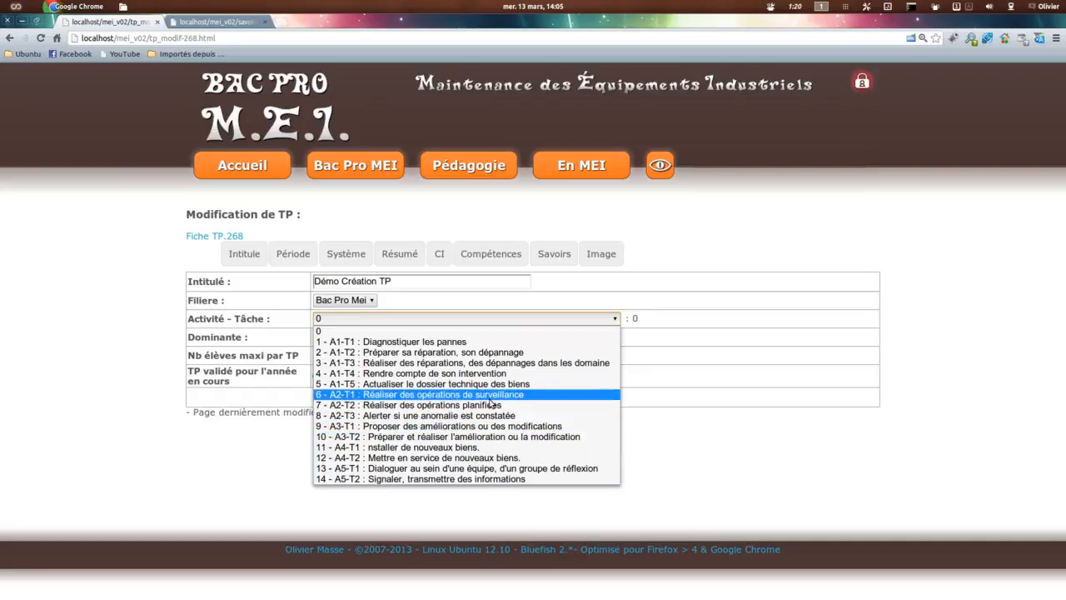
{"action": "left_click", "coordinate": [461, 395]}
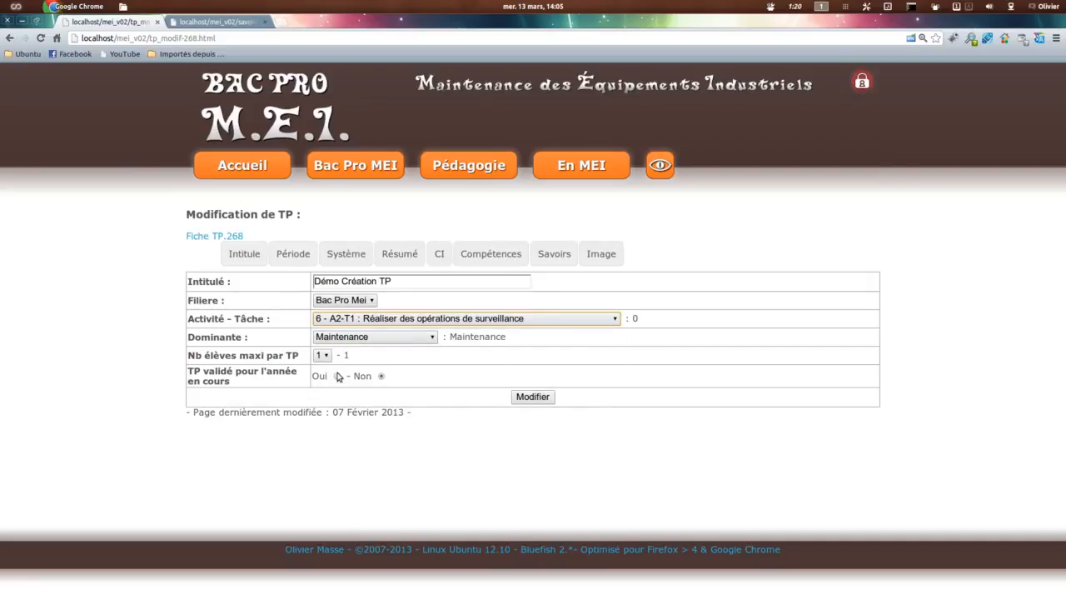
{"action": "left_click", "coordinate": [338, 376]}
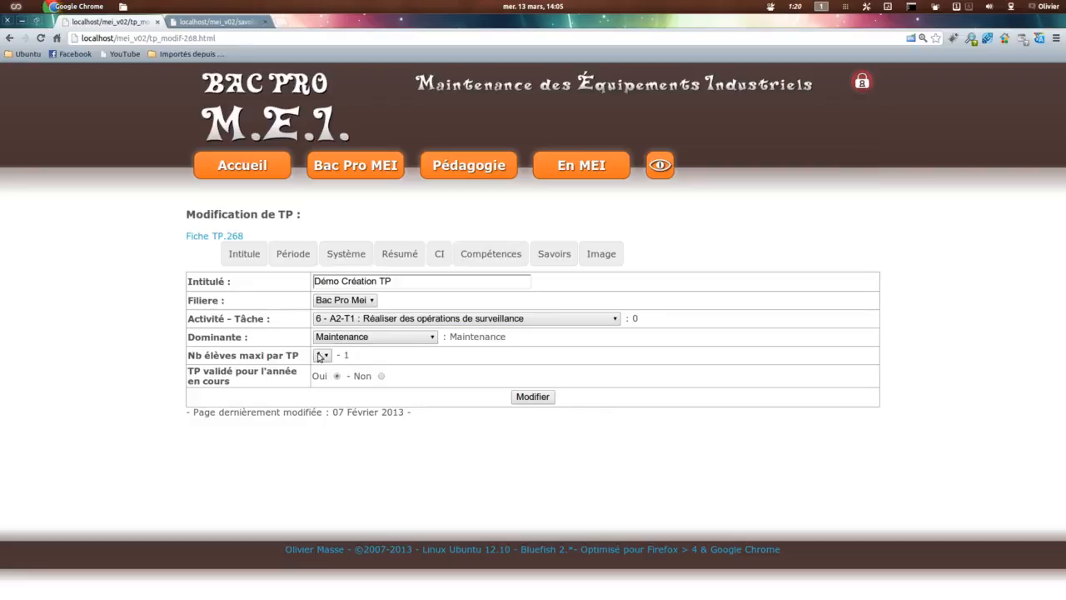
{"action": "left_click", "coordinate": [541, 397]}
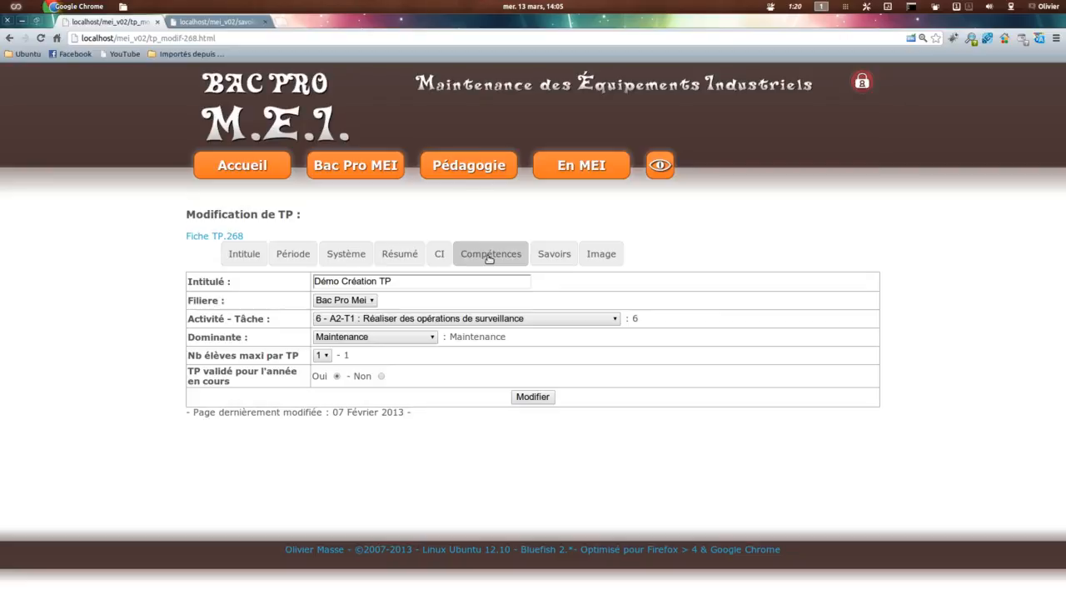
Step: Check which Compétence P. choices are offered for activity A2-T1 and return to the Intitulé settings
{"action": "left_click", "coordinate": [489, 256]}
{"action": "left_click", "coordinate": [444, 290]}
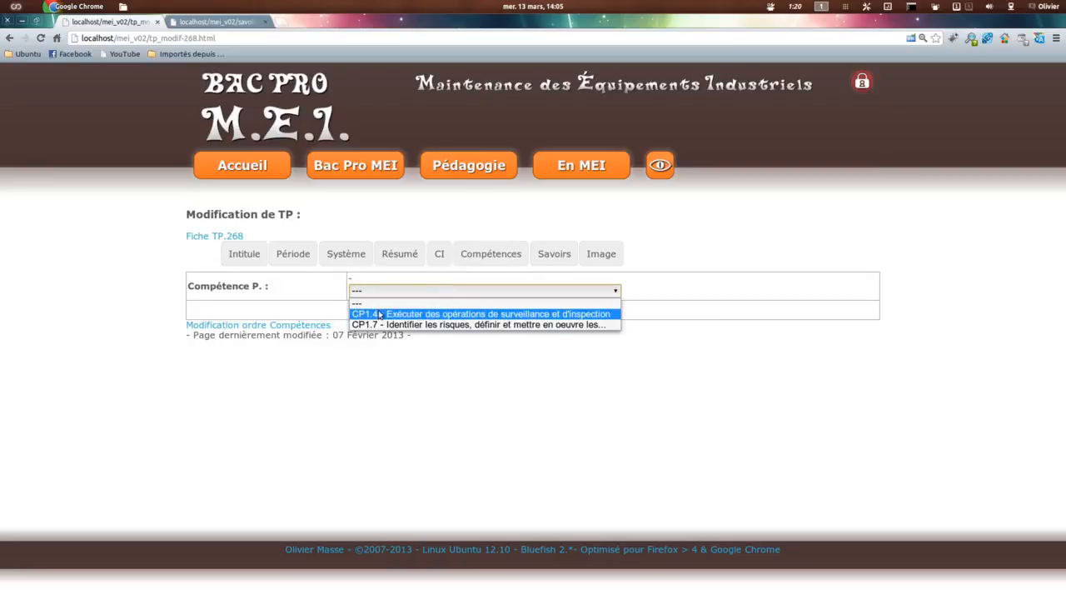
{"action": "left_click", "coordinate": [245, 255]}
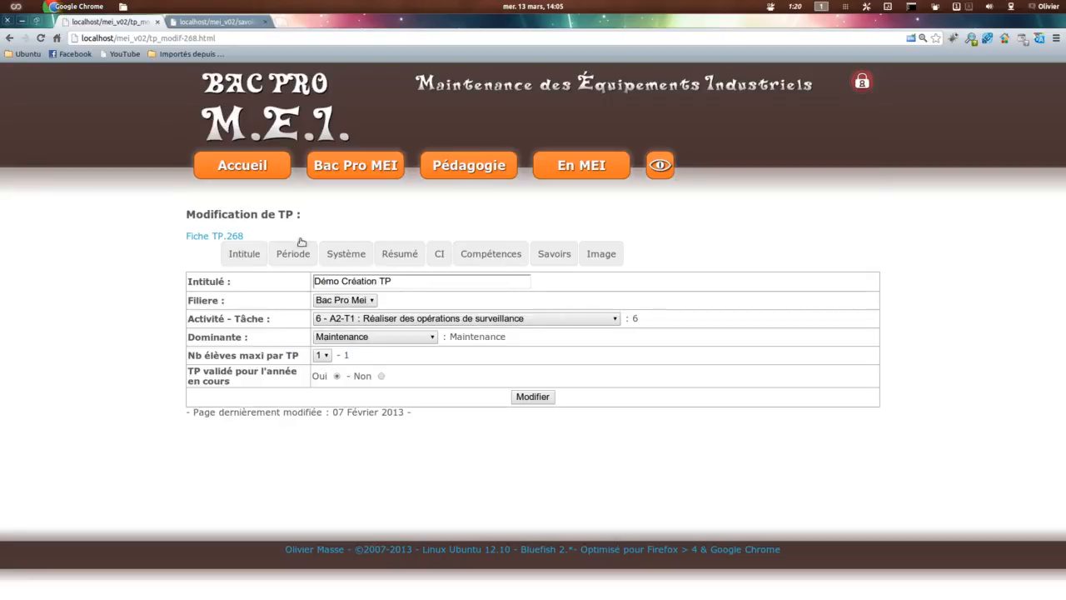
Step: Compare the Activités/Compétences relational table for A2-T1 with the TP's list of Compétence P. choices
{"action": "left_click", "coordinate": [214, 23]}
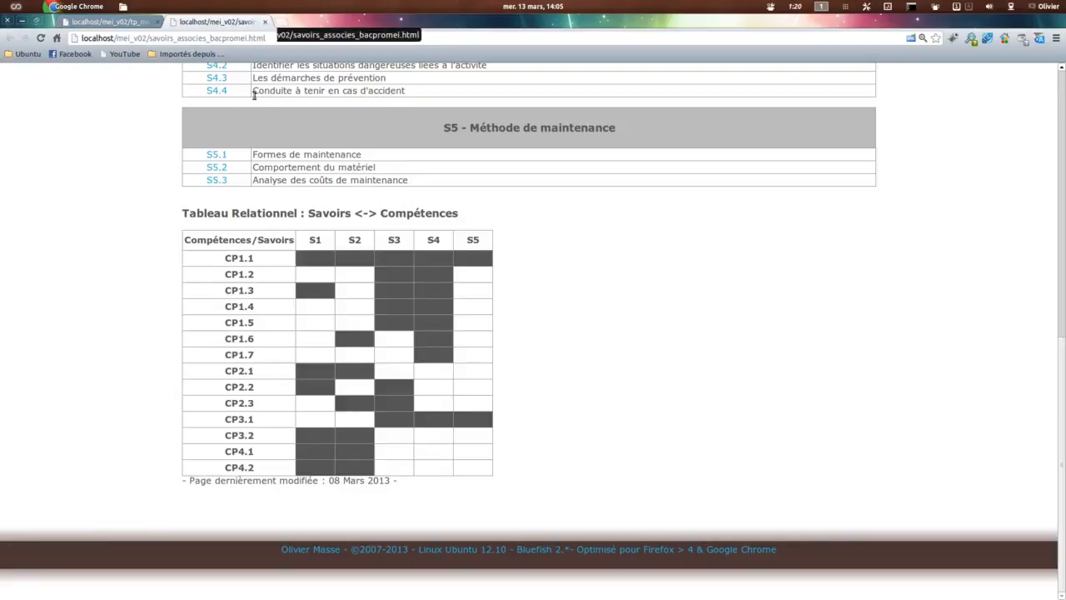
{"action": "left_click", "coordinate": [261, 22]}
{"action": "mouse_move", "coordinate": [458, 171]}
{"action": "left_click", "coordinate": [492, 240]}
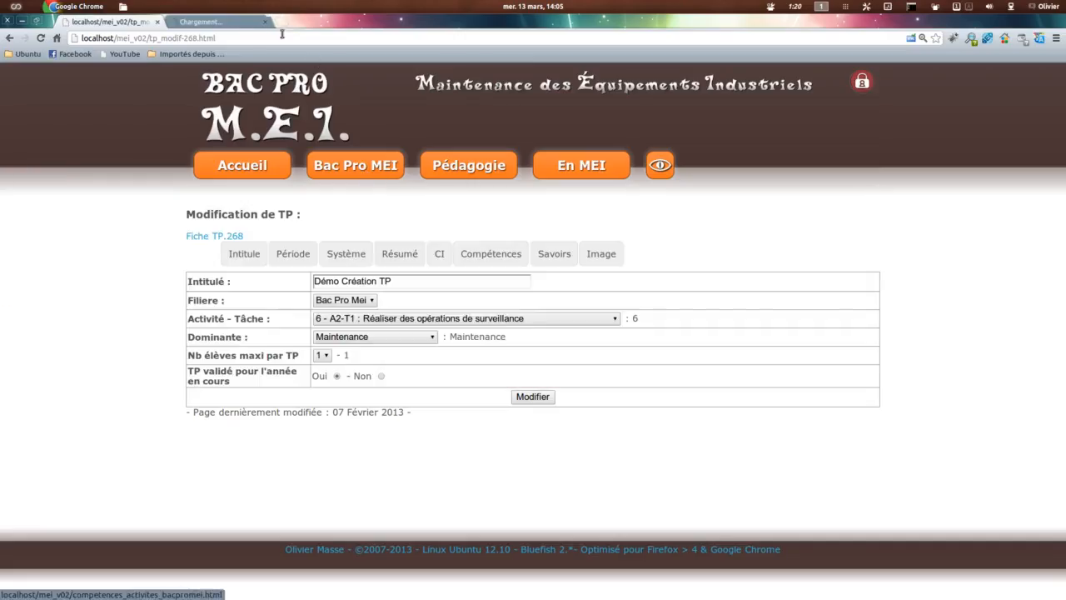
{"action": "scroll", "coordinate": [465, 363], "scroll_direction": "down", "scroll_amount": 6}
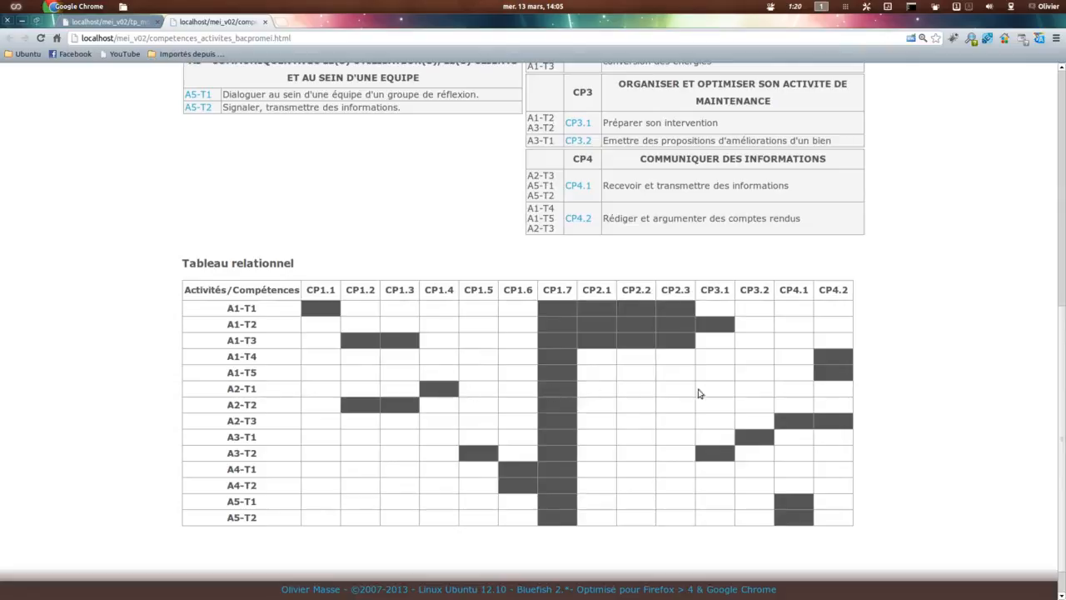
{"action": "left_click", "coordinate": [104, 22]}
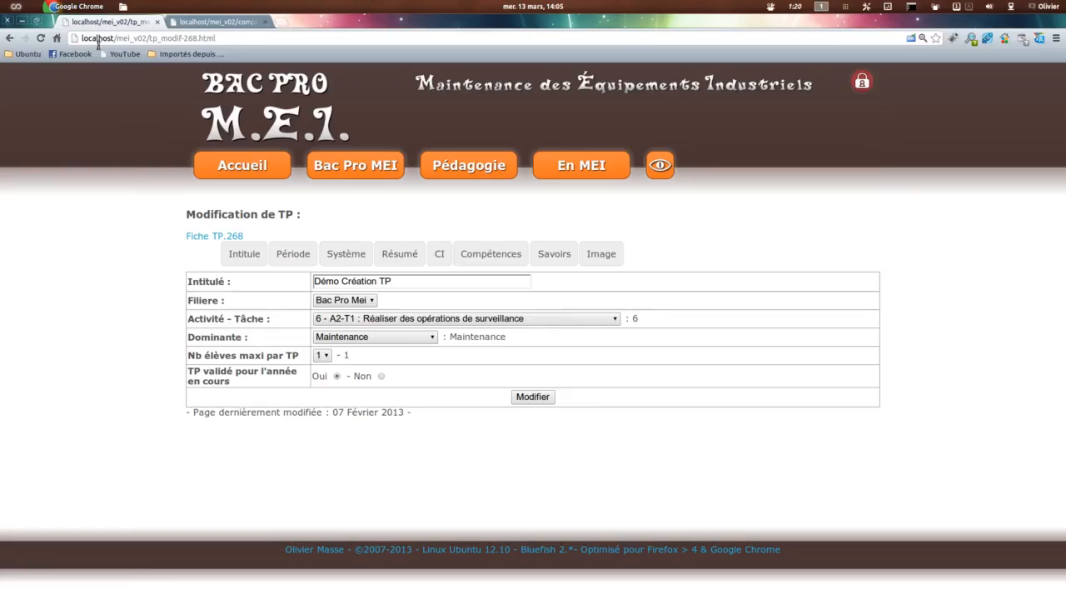
{"action": "left_click", "coordinate": [517, 252]}
{"action": "left_click", "coordinate": [433, 290]}
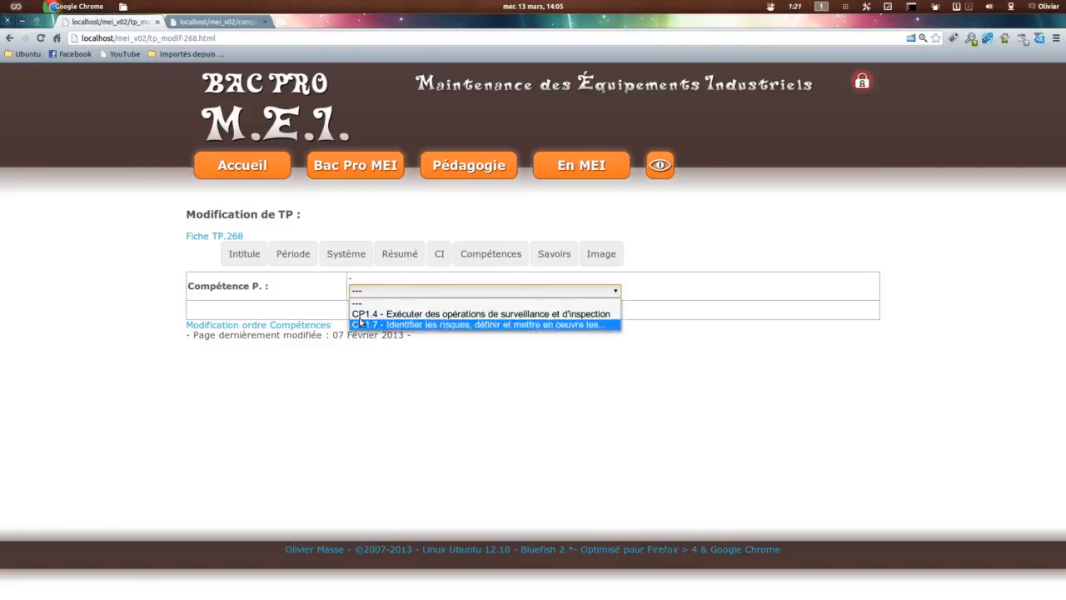
Step: Return to the TP's Intitulé settings and open the Fiche TP.268 detail sheet
{"action": "left_click", "coordinate": [233, 256]}
{"action": "left_click", "coordinate": [233, 256]}
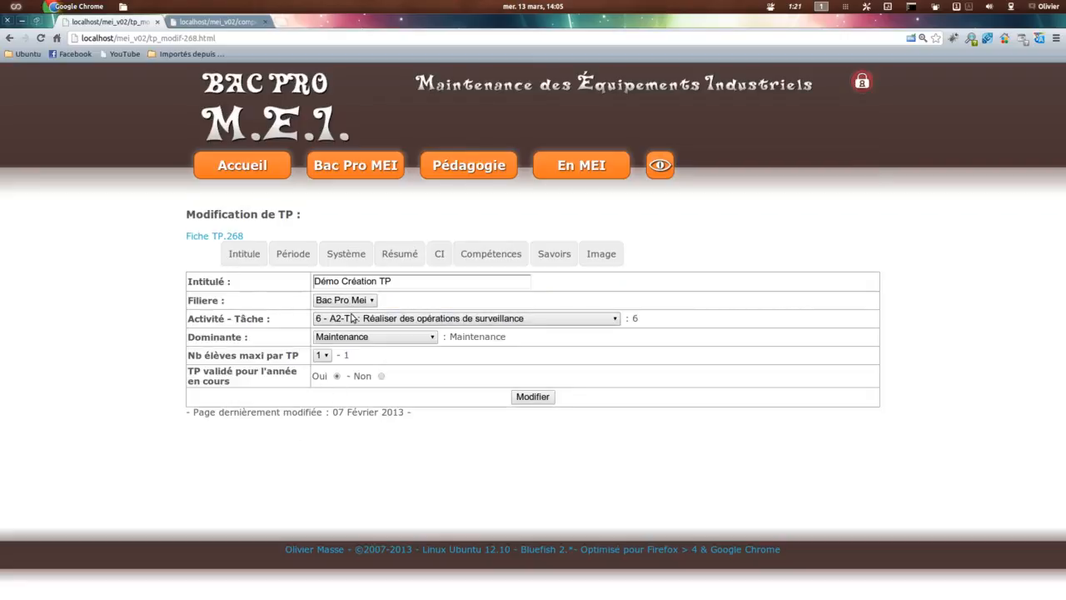
{"action": "left_click", "coordinate": [204, 237]}
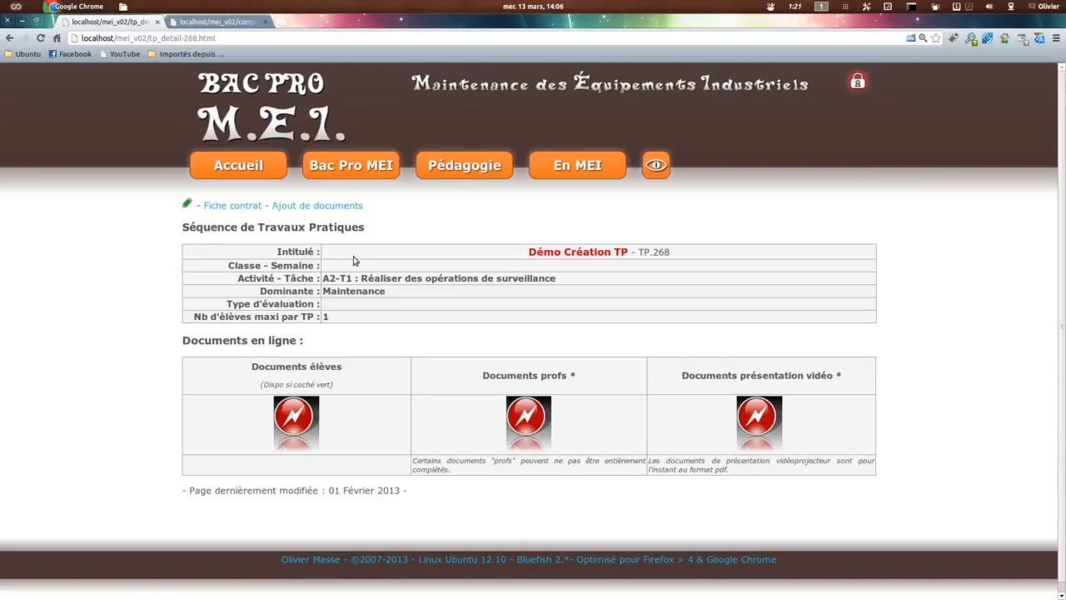
Step: Open the TMEI workshop TP list in a second tab and generate the class's chronological progression PDF
{"action": "left_click_drag", "start_coordinate": [323, 278], "coordinate": [598, 278]}
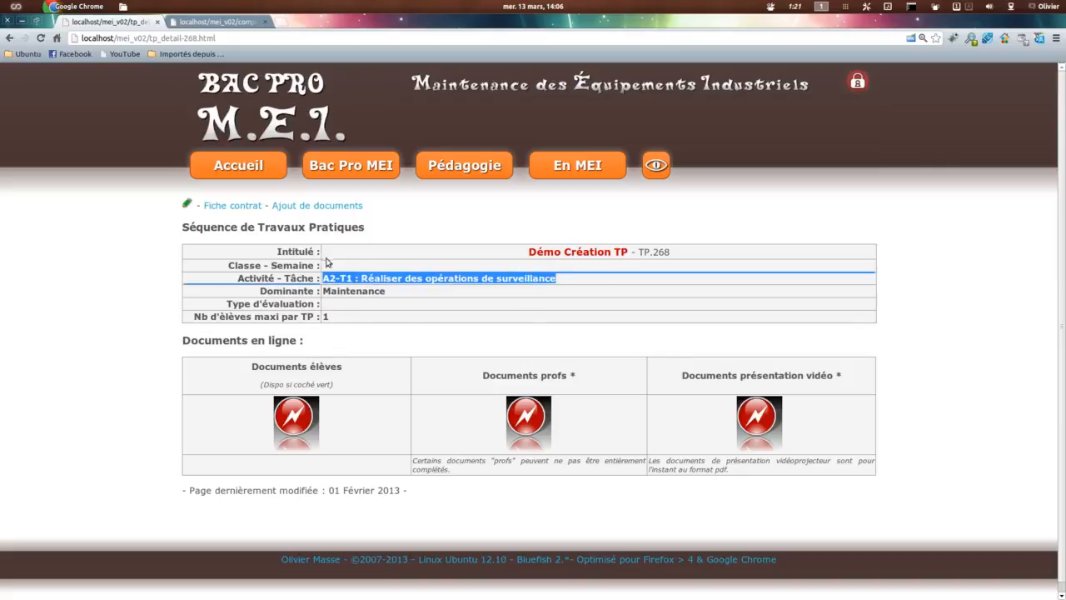
{"action": "left_click", "coordinate": [266, 266]}
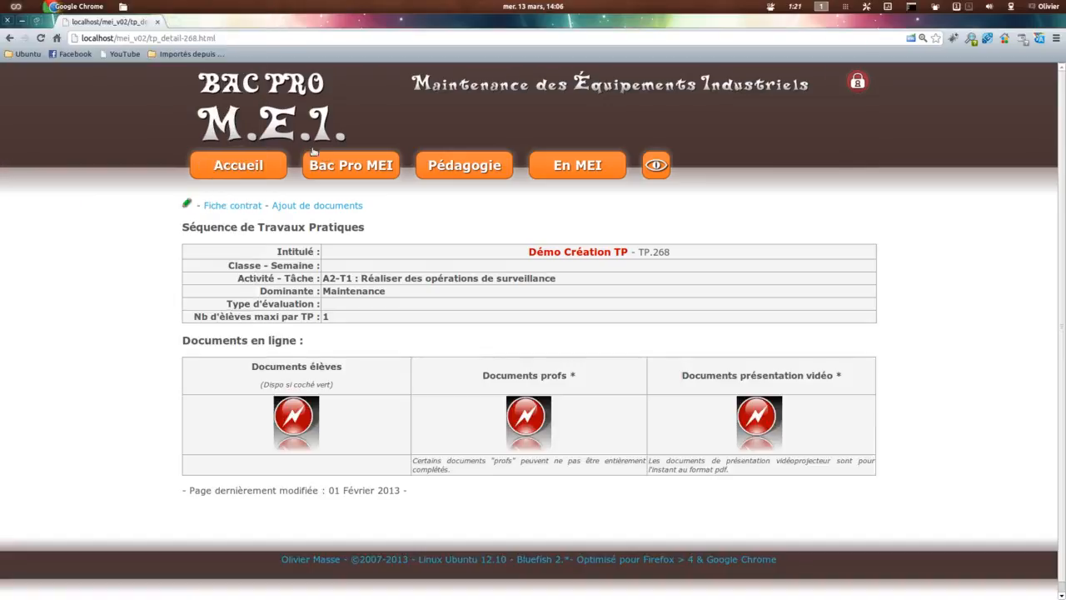
{"action": "left_click", "coordinate": [346, 167]}
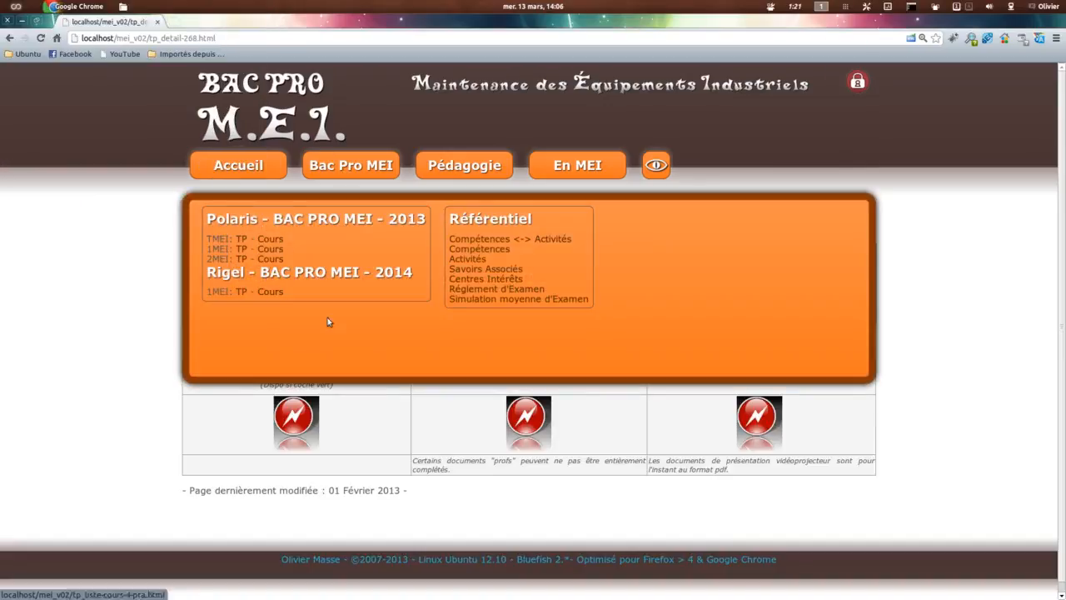
{"action": "left_click", "coordinate": [242, 239]}
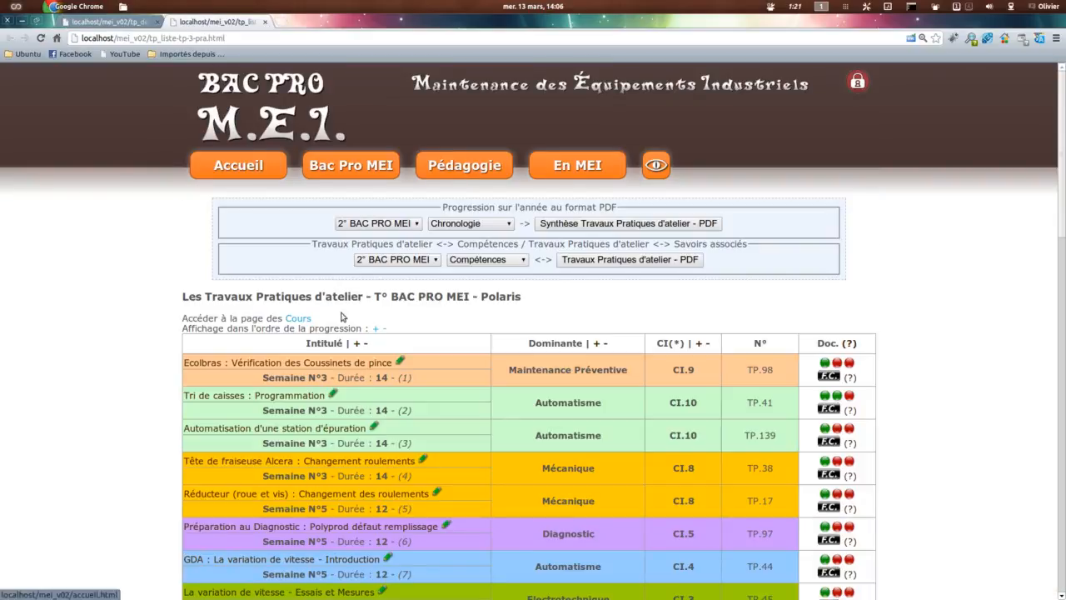
{"action": "left_click", "coordinate": [375, 223]}
{"action": "left_click", "coordinate": [377, 258]}
{"action": "left_click", "coordinate": [575, 225]}
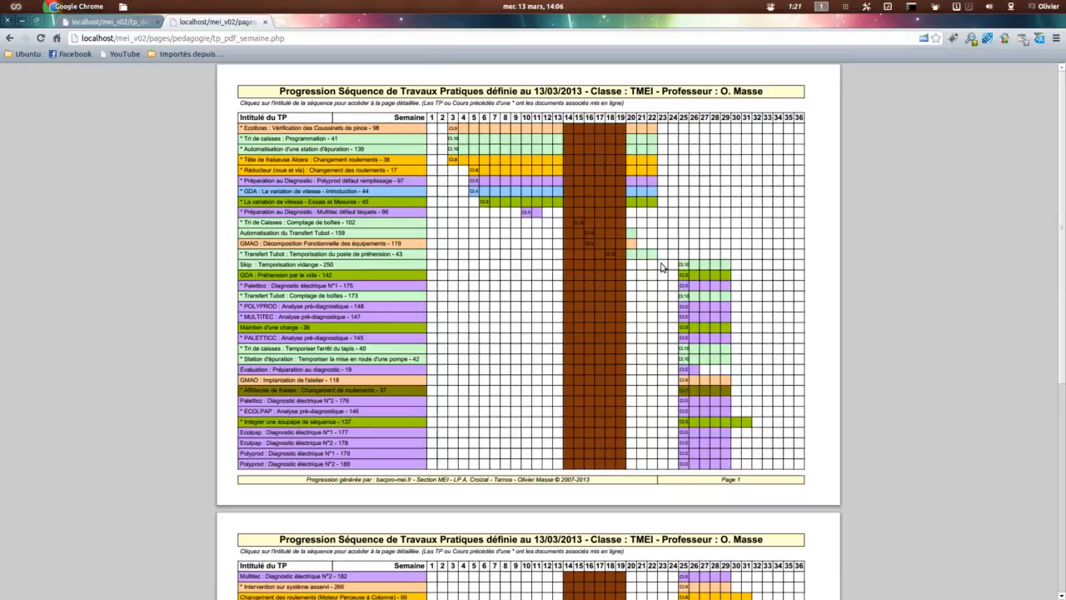
Step: Set the demo TP's period to class TMEI 2012-2013, Semaine 23, Durée 4, and save it
{"action": "left_click", "coordinate": [104, 22]}
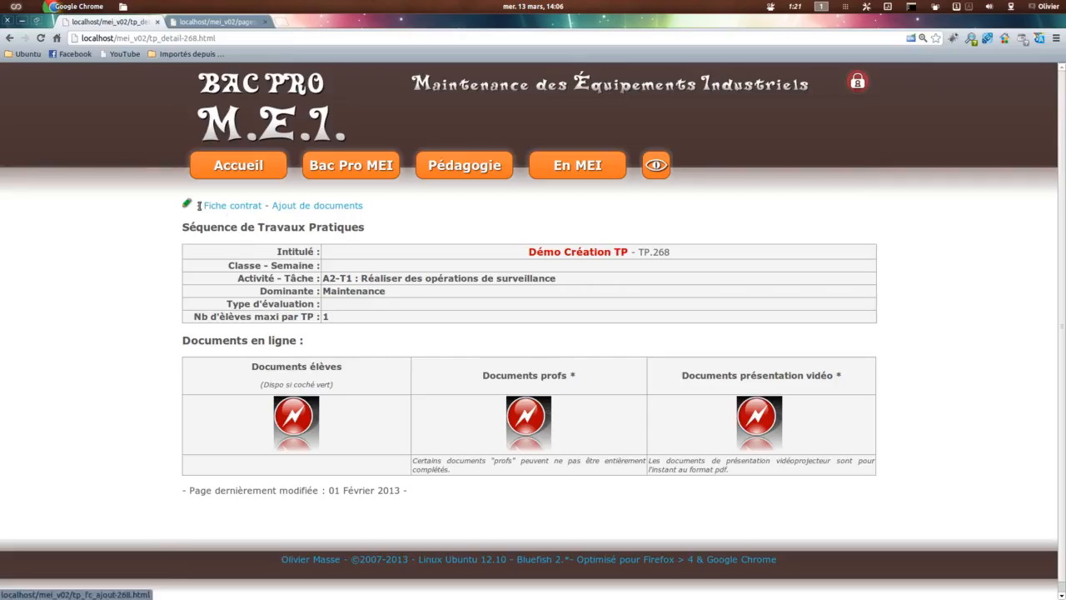
{"action": "left_click", "coordinate": [189, 204]}
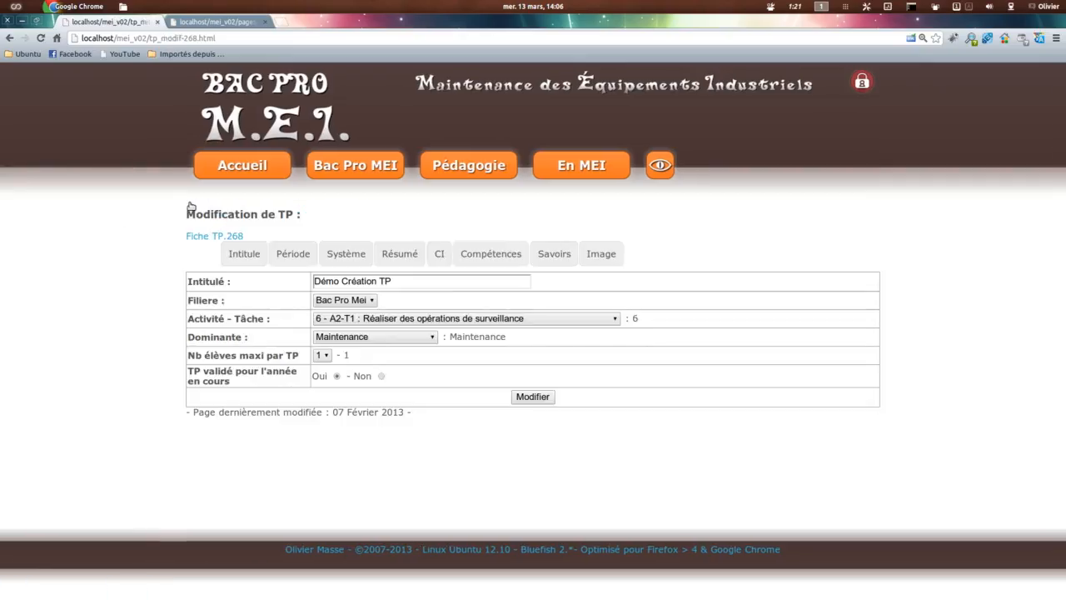
{"action": "left_click", "coordinate": [293, 257]}
{"action": "left_click", "coordinate": [366, 281]}
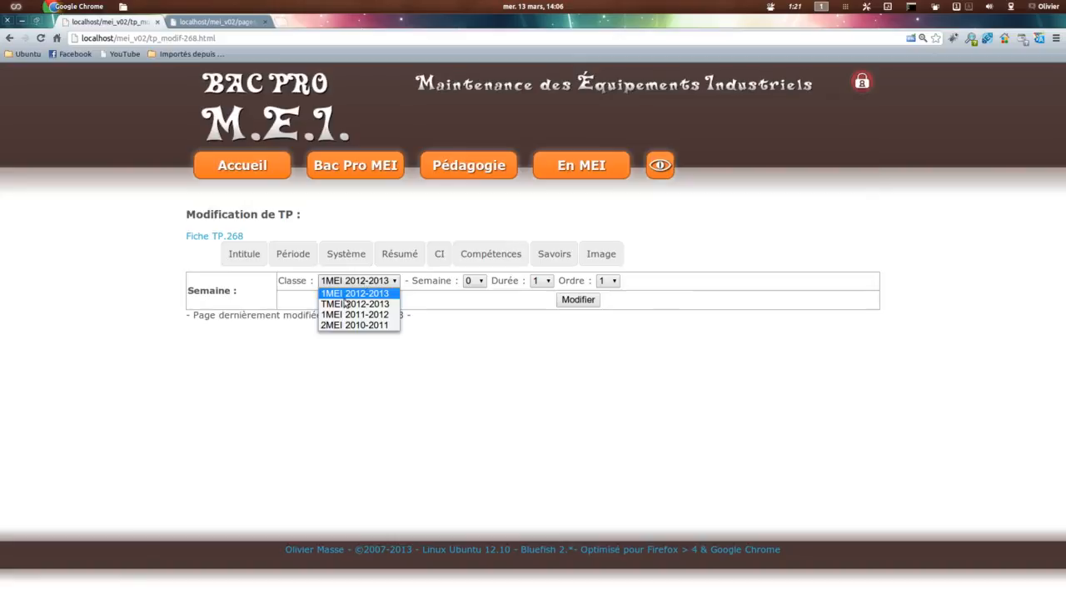
{"action": "left_click", "coordinate": [345, 304]}
{"action": "left_click", "coordinate": [474, 280]}
{"action": "scroll", "coordinate": [473, 449], "scroll_direction": "down", "scroll_amount": 2}
{"action": "left_click", "coordinate": [472, 476]}
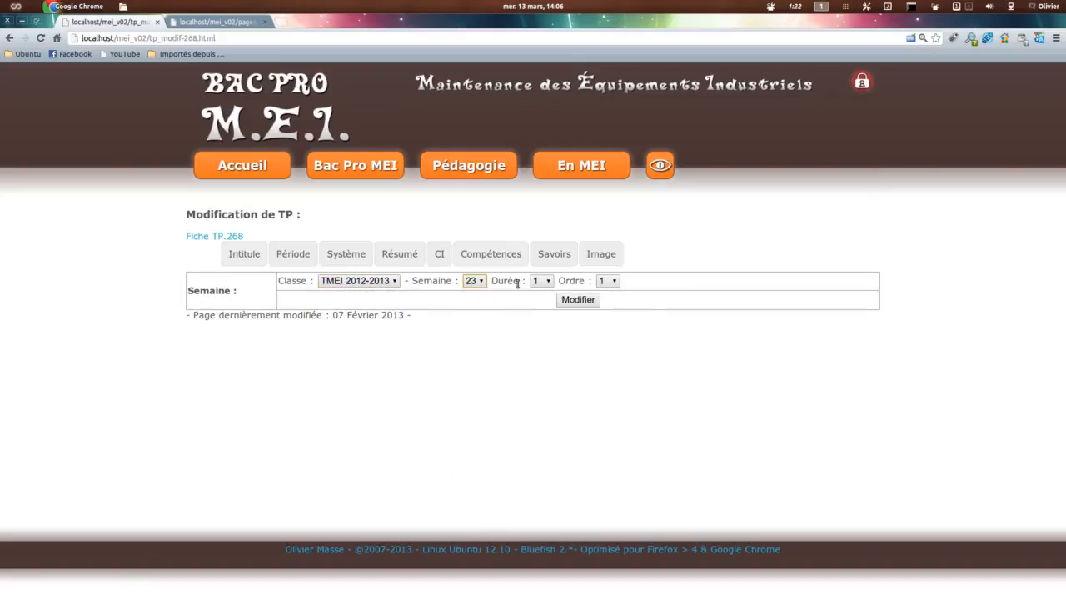
{"action": "left_click", "coordinate": [540, 282]}
{"action": "left_click", "coordinate": [541, 334]}
{"action": "left_click", "coordinate": [579, 302]}
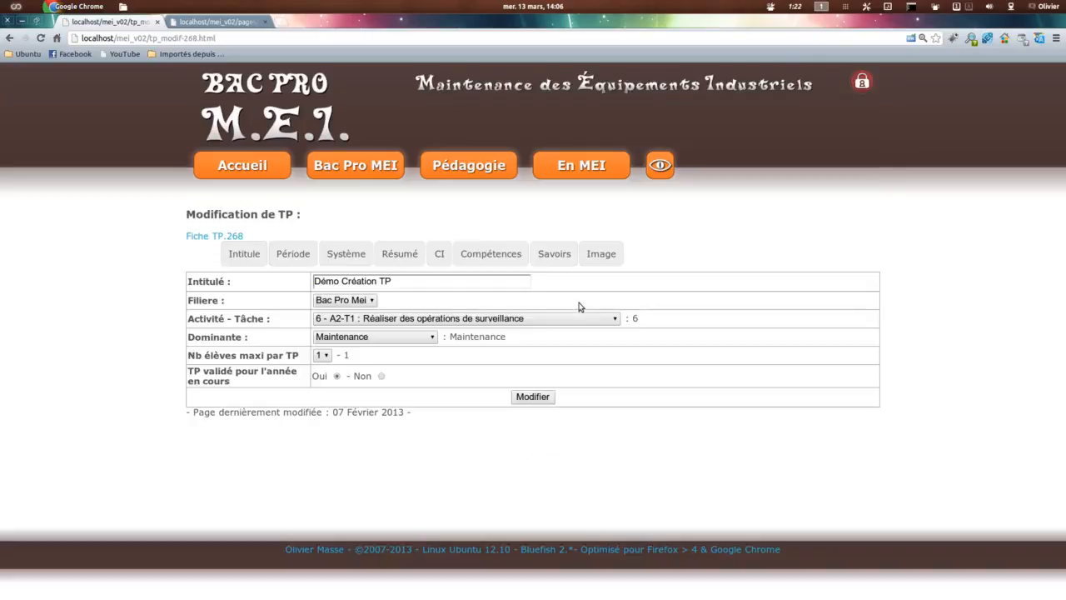
Step: Open the Fiche TP.268 sheet and check its Classe - Semaine line
{"action": "left_click", "coordinate": [205, 236]}
{"action": "left_click_drag", "start_coordinate": [325, 265], "coordinate": [664, 265]}
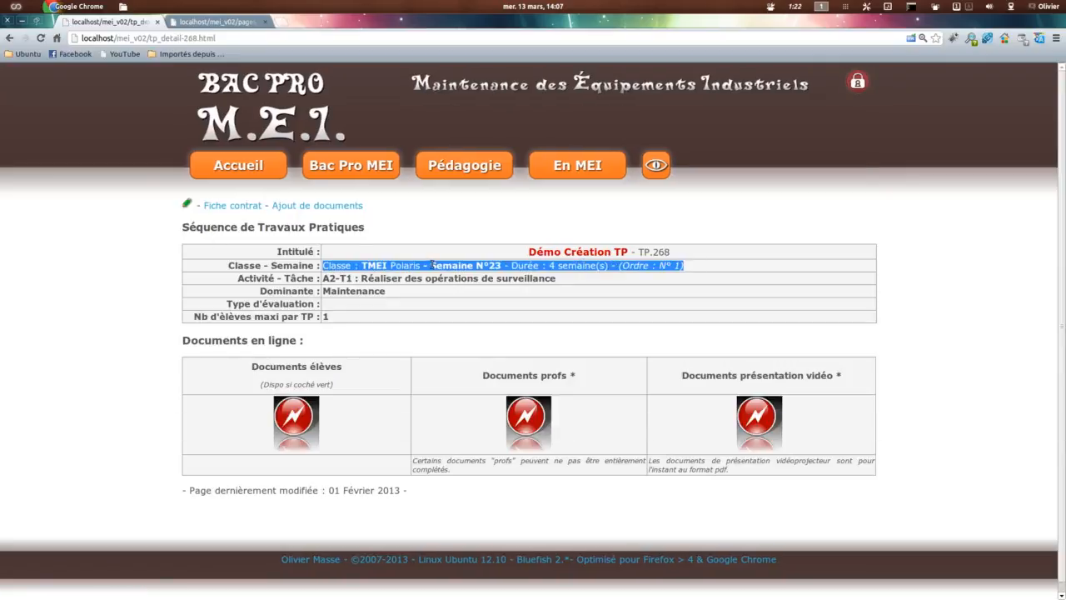
{"action": "left_click", "coordinate": [364, 265]}
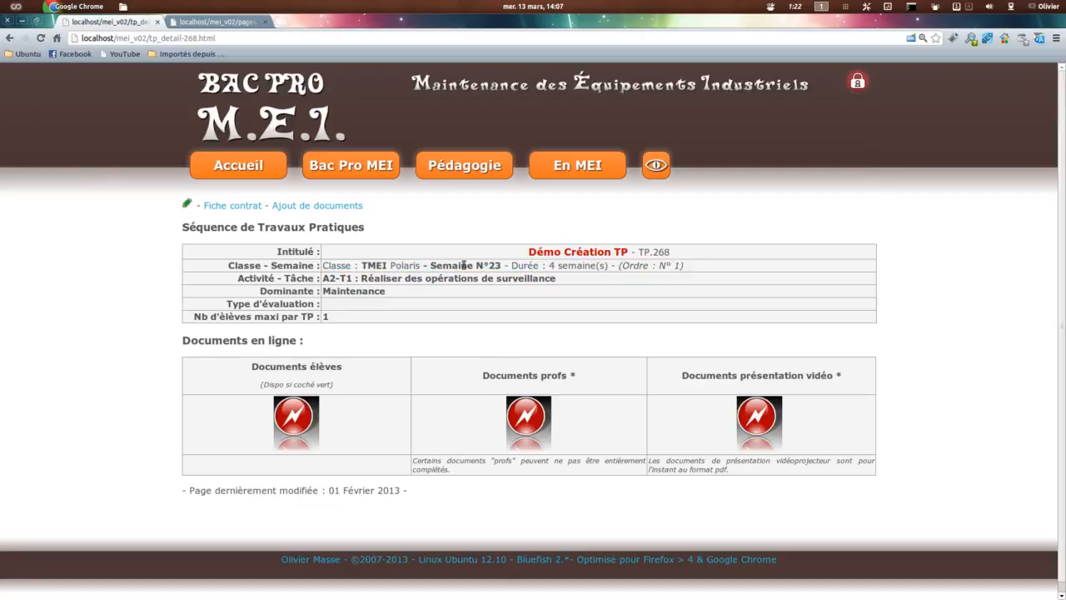
Step: Regenerate the TMEI progression PDF to check the Démo Création TP row
{"action": "left_click", "coordinate": [227, 22]}
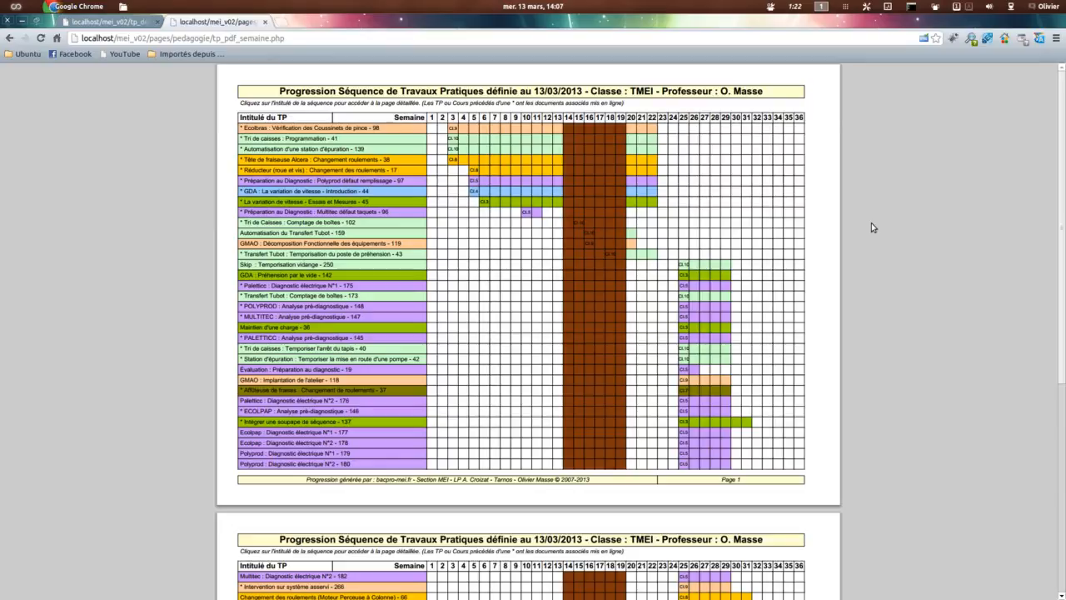
{"action": "key", "text": "F5"}
{"action": "left_click", "coordinate": [610, 359]}
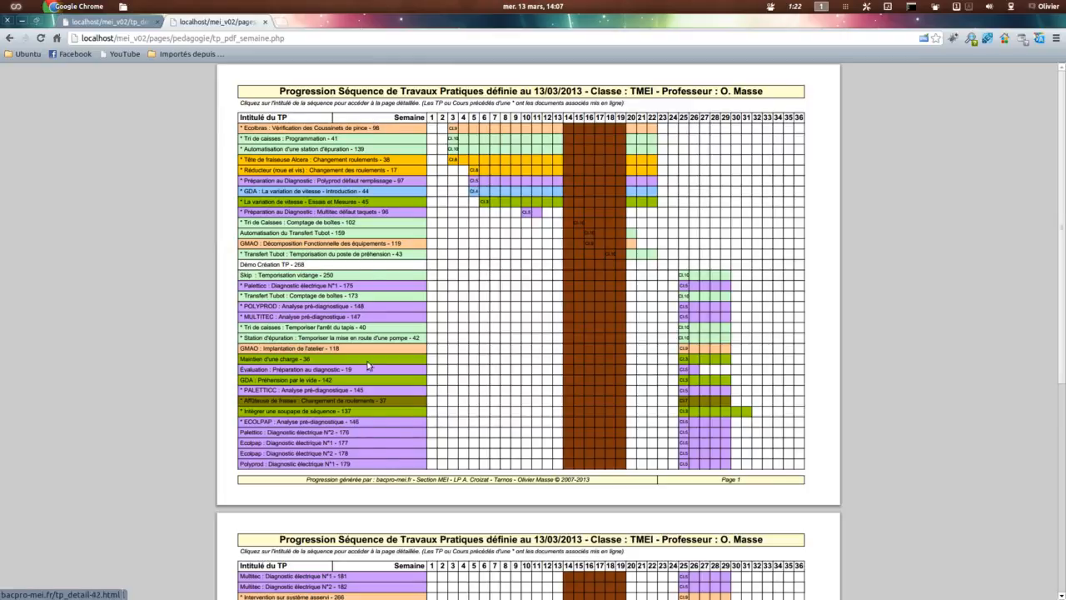
Step: Set the demo TP's CI to "CI.9 - Maintenance Préventive Surveillance et inspection" and save it
{"action": "left_click", "coordinate": [103, 23]}
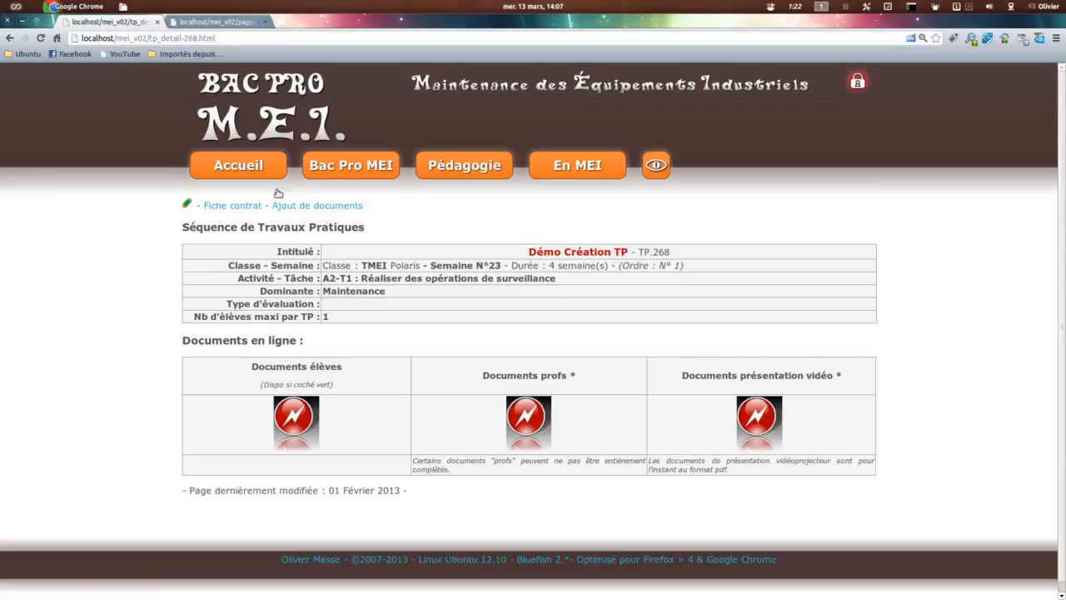
{"action": "left_click", "coordinate": [187, 206]}
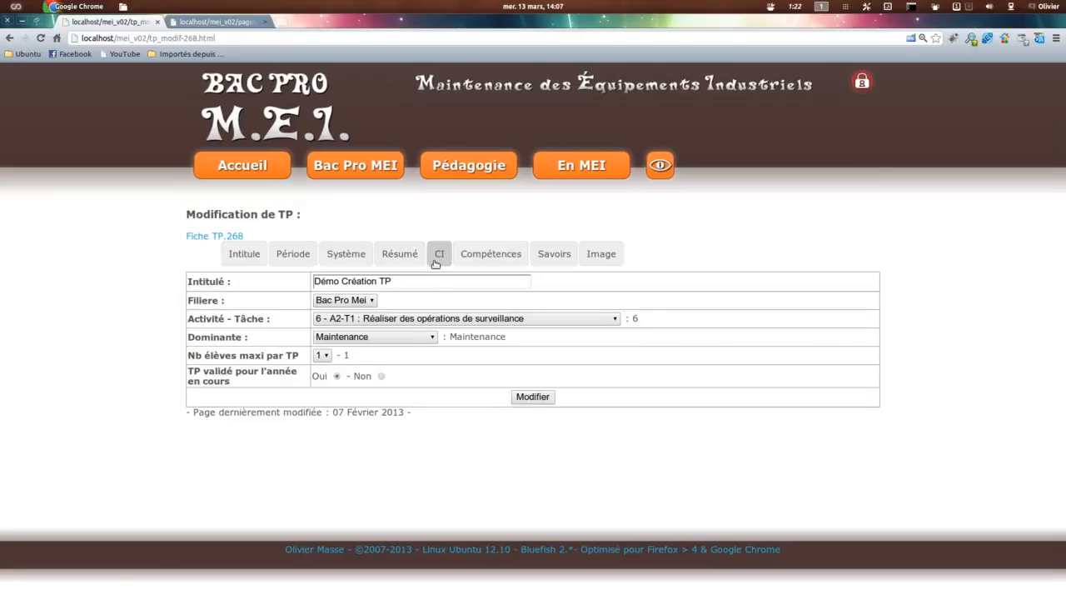
{"action": "left_click", "coordinate": [436, 261]}
{"action": "left_click", "coordinate": [313, 284]}
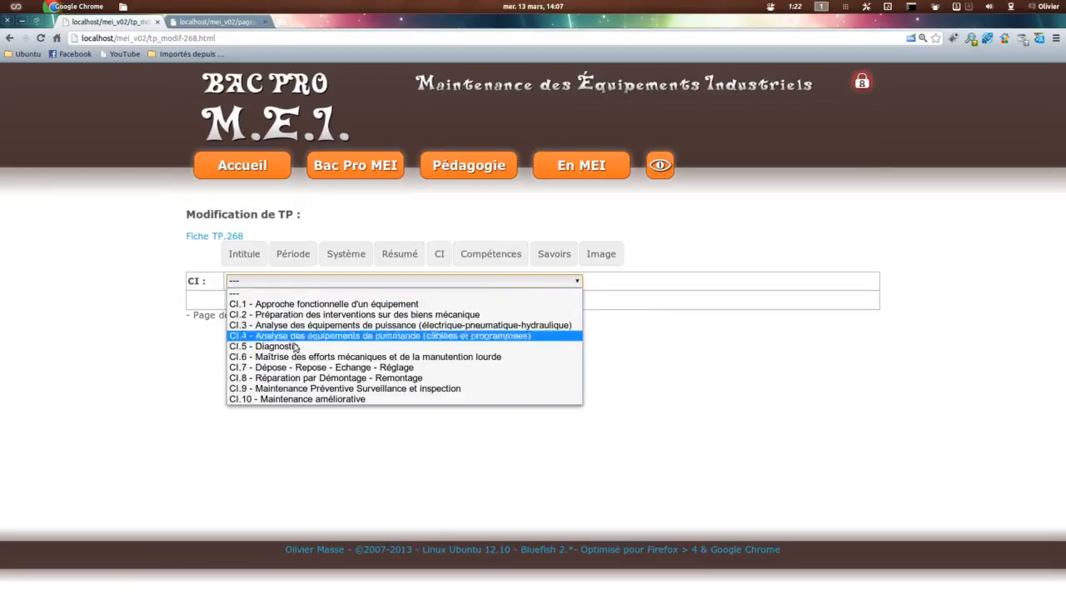
{"action": "left_click", "coordinate": [385, 389]}
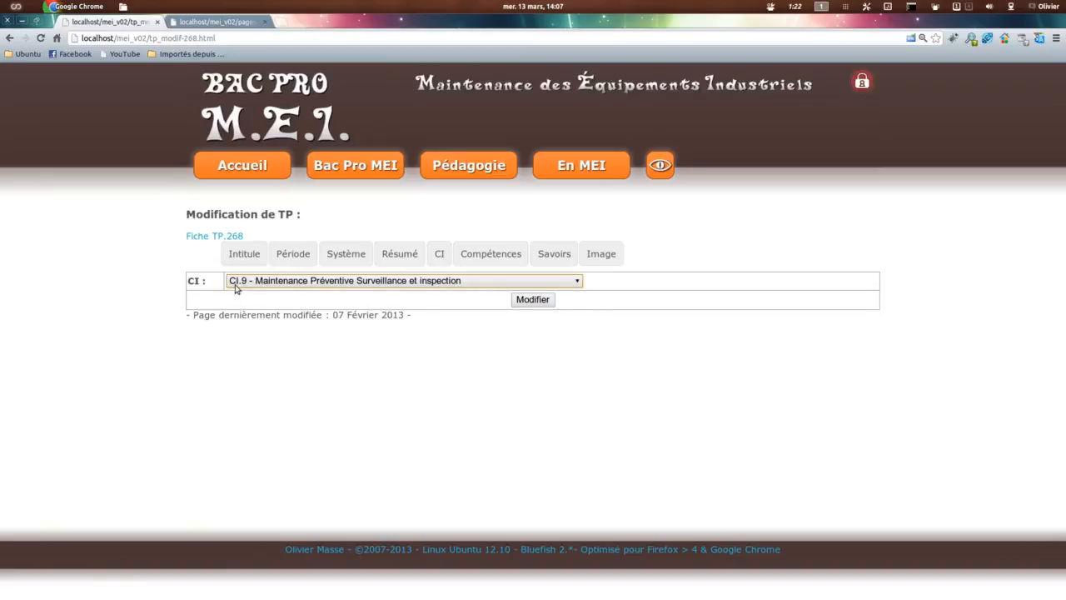
{"action": "left_click", "coordinate": [532, 301]}
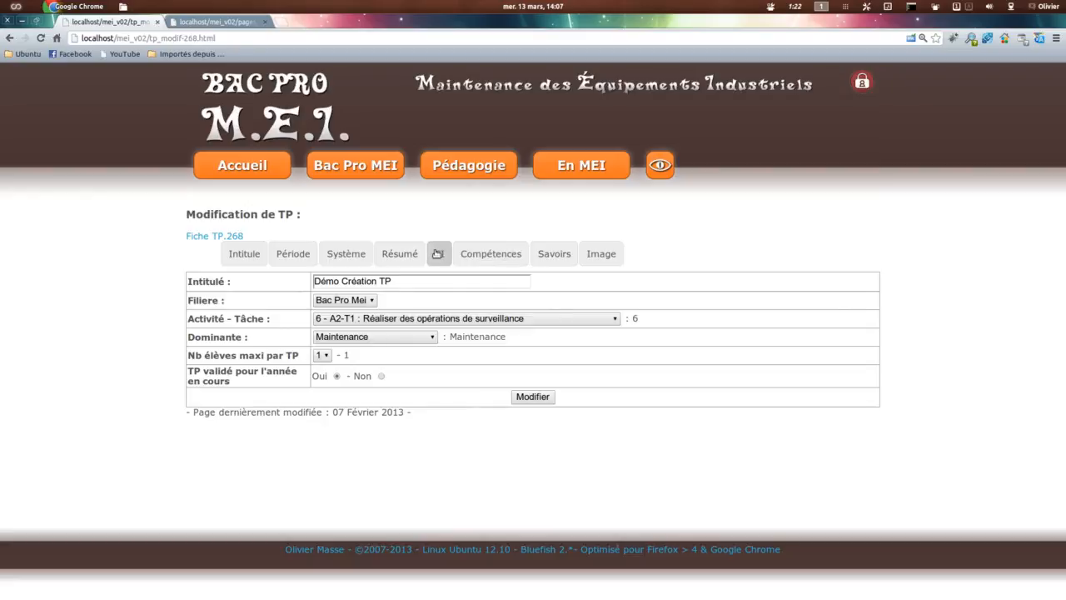
Step: Reload the TMEI progression PDF and examine the CI and weeks shown for Démo Création TP
{"action": "left_click", "coordinate": [223, 25]}
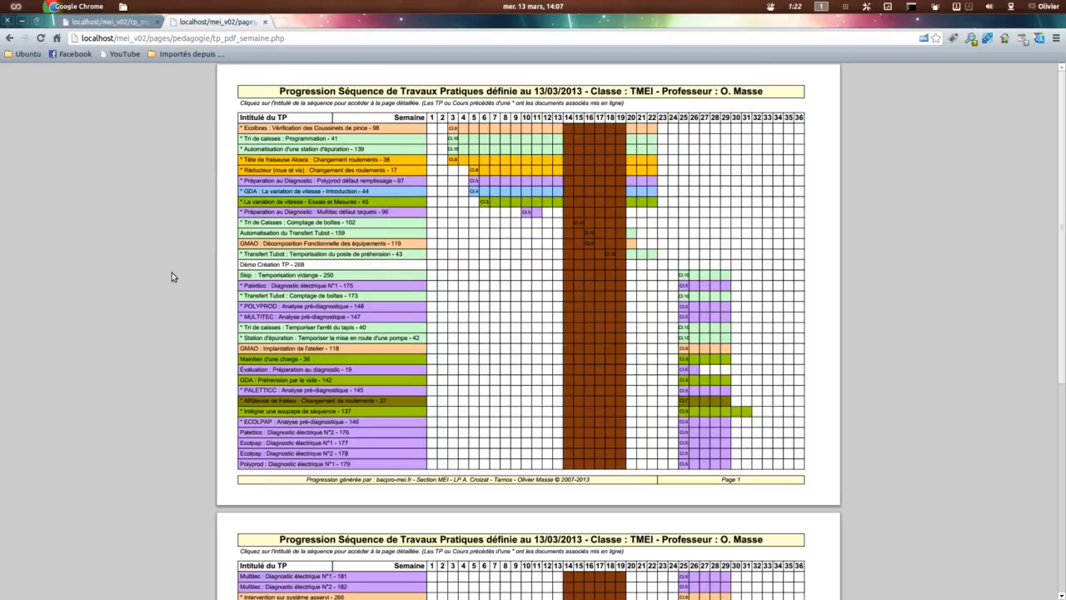
{"action": "key", "text": "F5"}
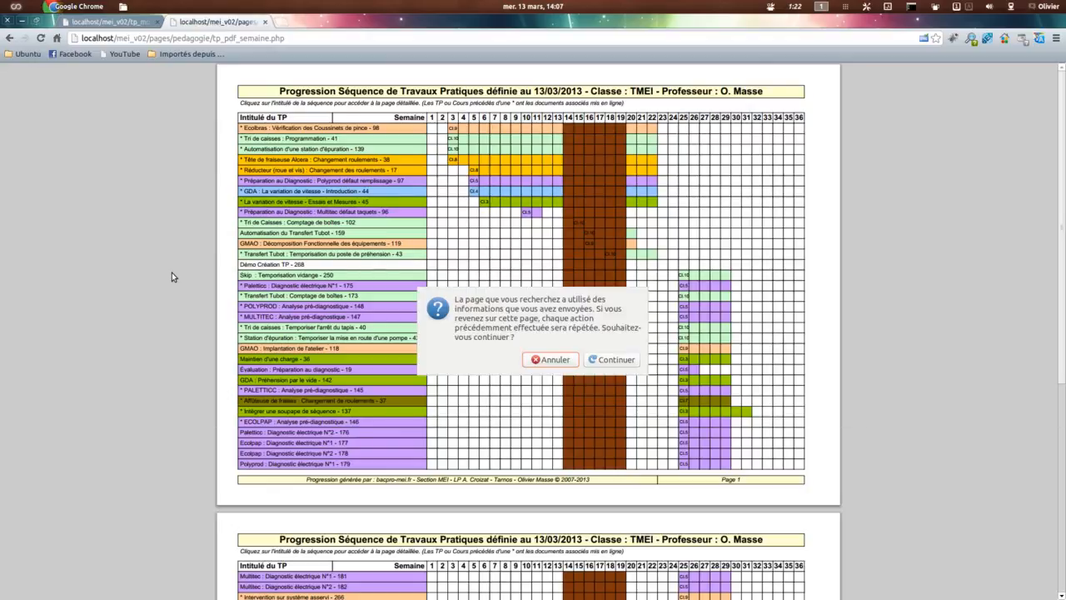
{"action": "left_click", "coordinate": [614, 359]}
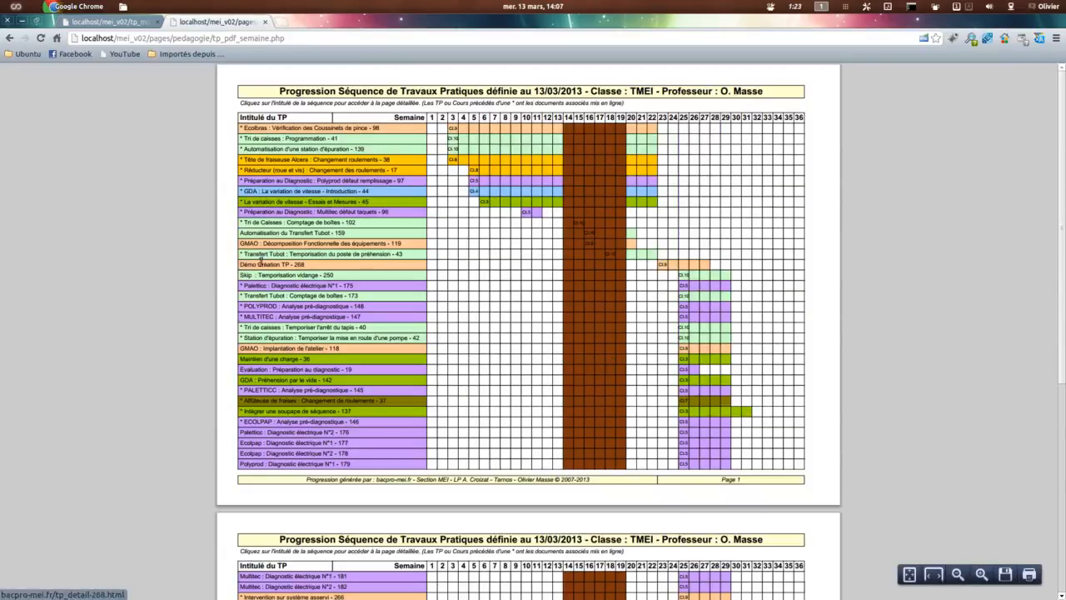
{"action": "scroll", "coordinate": [235, 283], "scroll_direction": "up", "scroll_amount": 3}
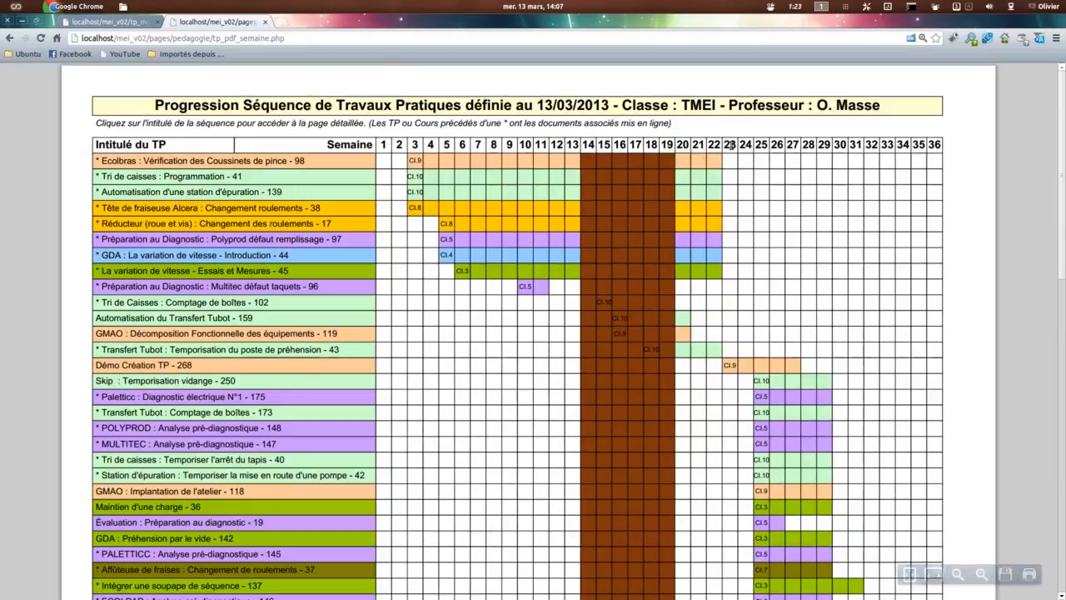
{"action": "left_click", "coordinate": [794, 367]}
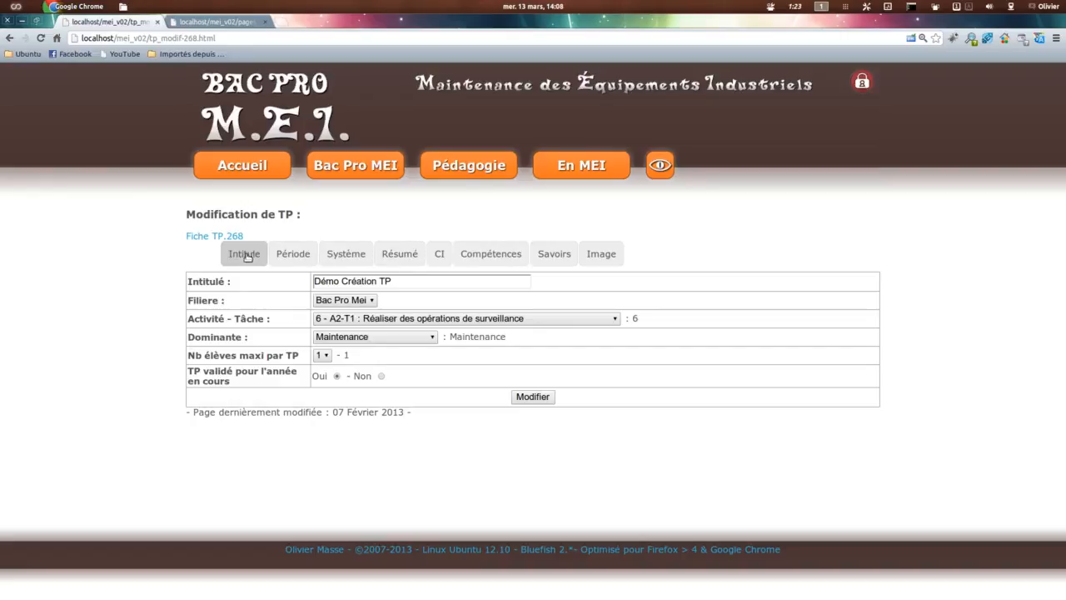
Step: Compare the demo TP's Période settings with the TMEI progression, and close the PDF
{"action": "left_click", "coordinate": [305, 260]}
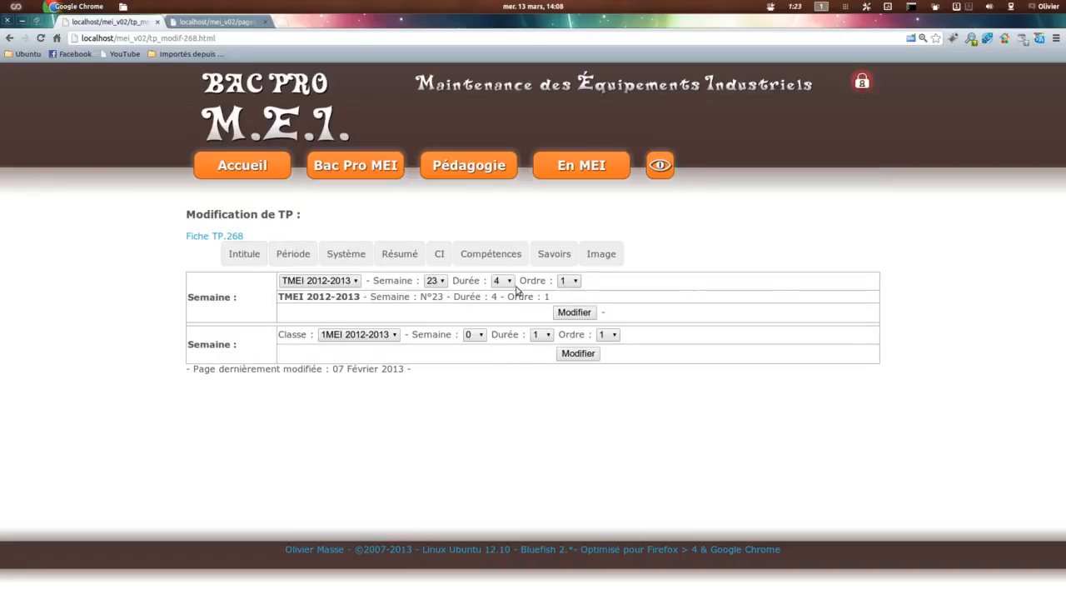
{"action": "left_click", "coordinate": [218, 22]}
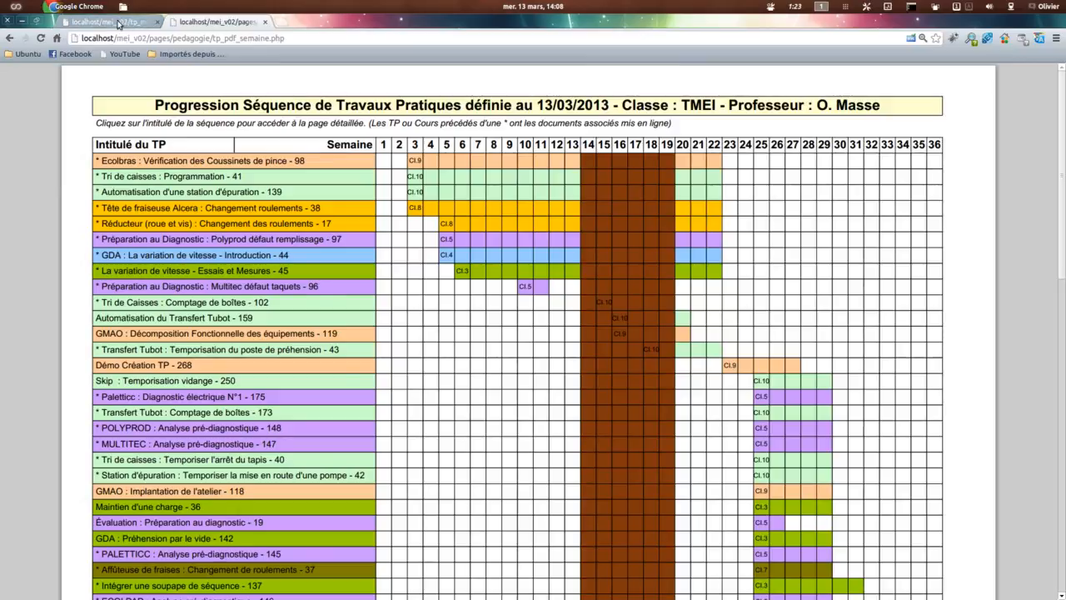
{"action": "left_click", "coordinate": [119, 23]}
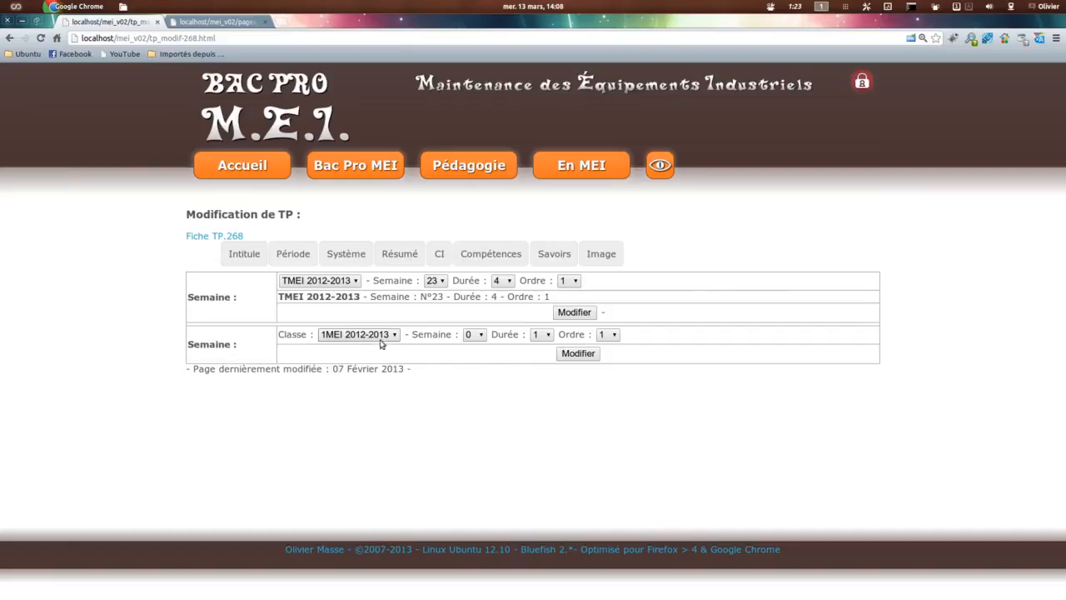
{"action": "left_click", "coordinate": [256, 25]}
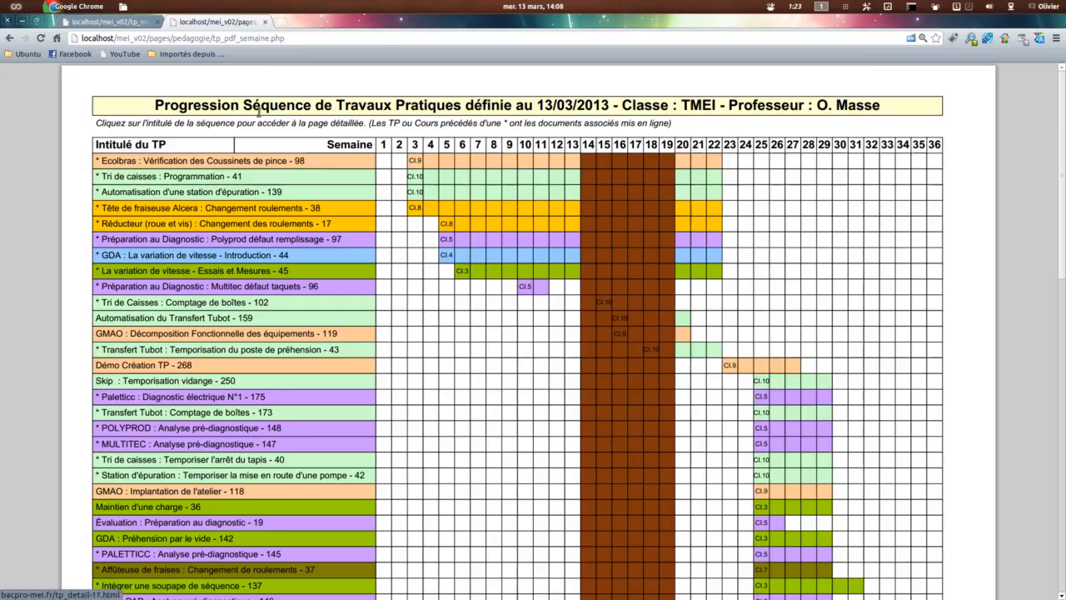
{"action": "left_click", "coordinate": [266, 25]}
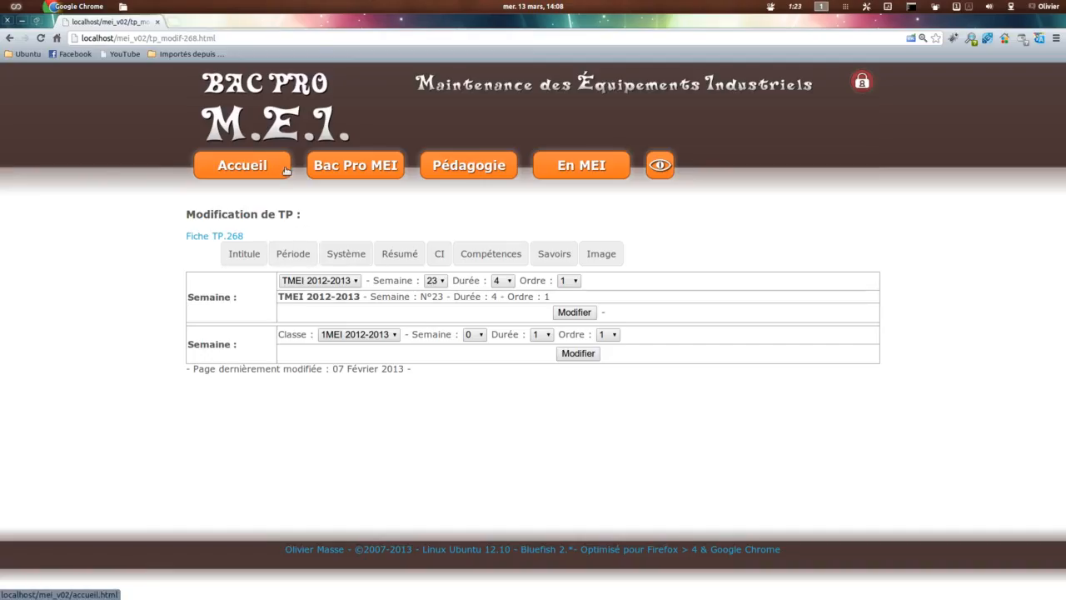
Step: Open the Rigel 1MEI TP list in a second tab, view the 1MEI chronological progression PDF, and close it
{"action": "left_click", "coordinate": [356, 167]}
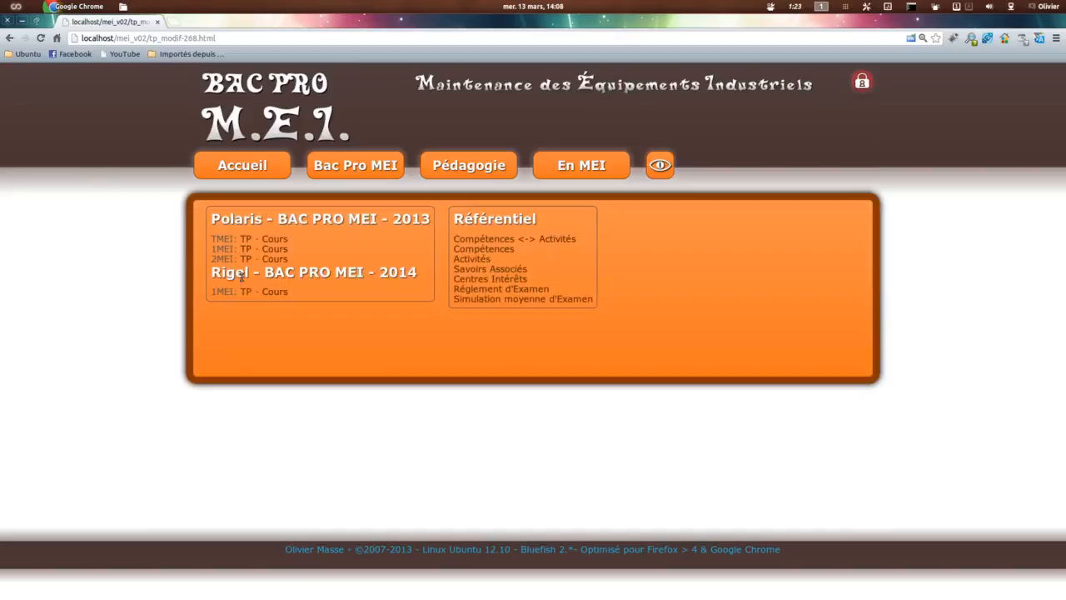
{"action": "middle_click", "coordinate": [249, 291]}
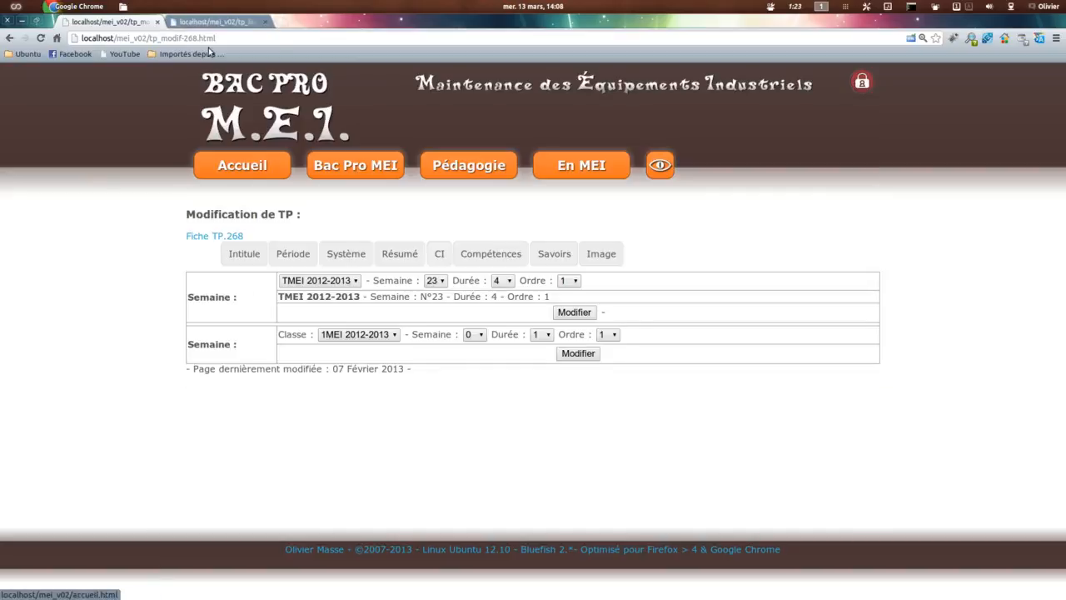
{"action": "left_click", "coordinate": [215, 24]}
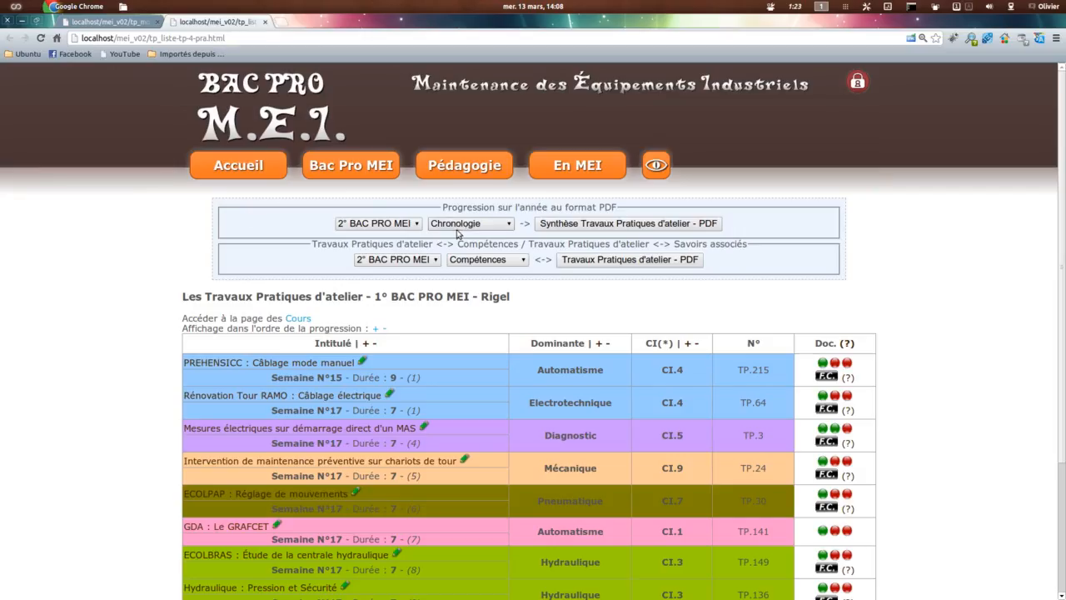
{"action": "left_click", "coordinate": [379, 224]}
{"action": "left_click", "coordinate": [375, 257]}
{"action": "left_click", "coordinate": [628, 224]}
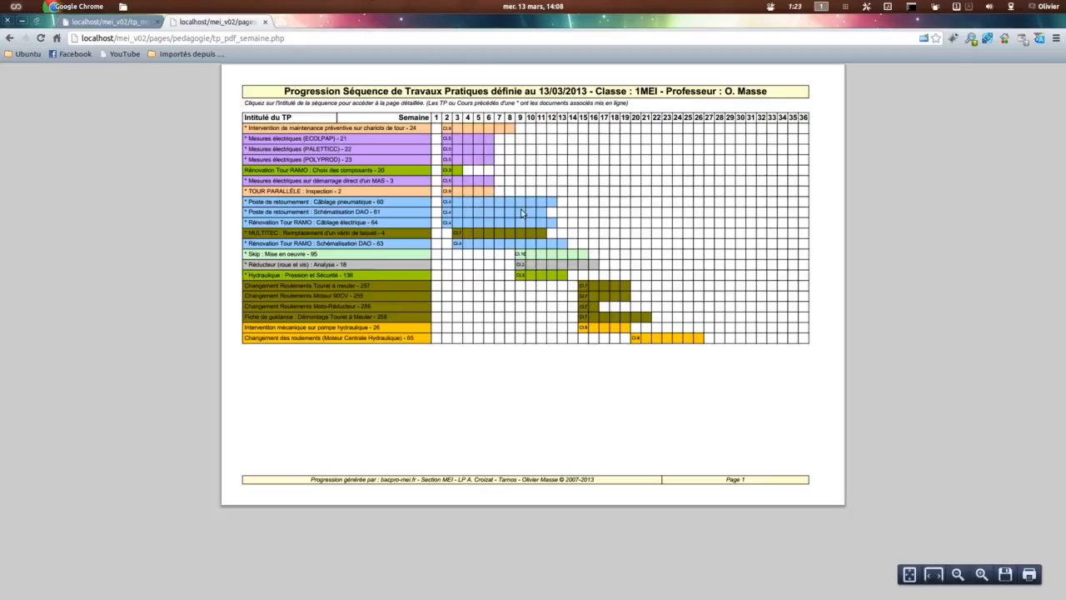
{"action": "left_click", "coordinate": [265, 22]}
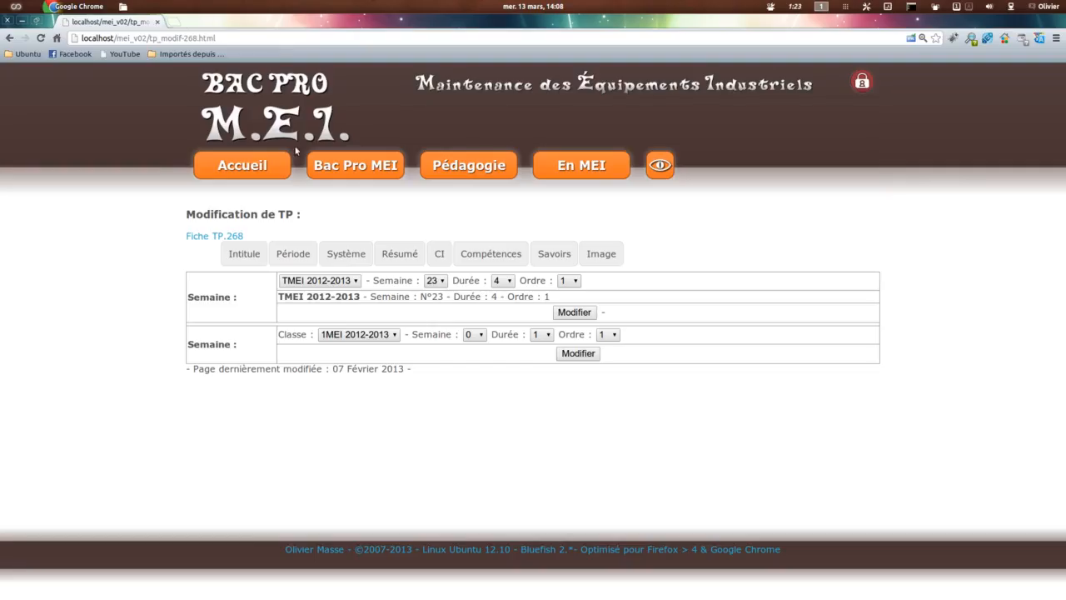
Step: Reopen the Rigel 1MEI TP list in a second tab, generate its weekly TP progression PDF and examine the scheduled weeks
{"action": "mouse_move", "coordinate": [354, 166]}
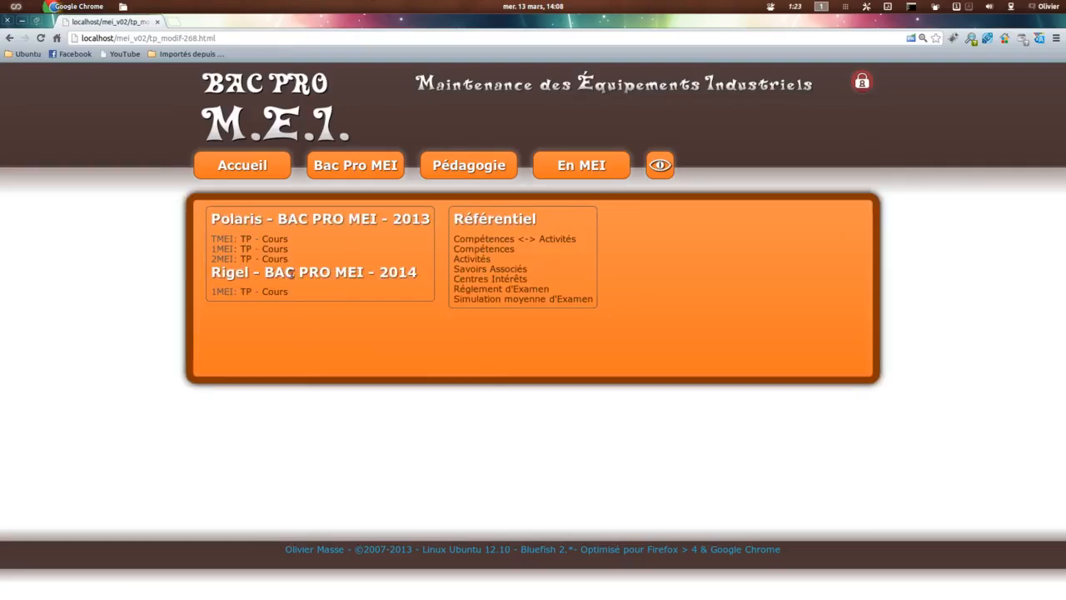
{"action": "middle_click", "coordinate": [246, 291]}
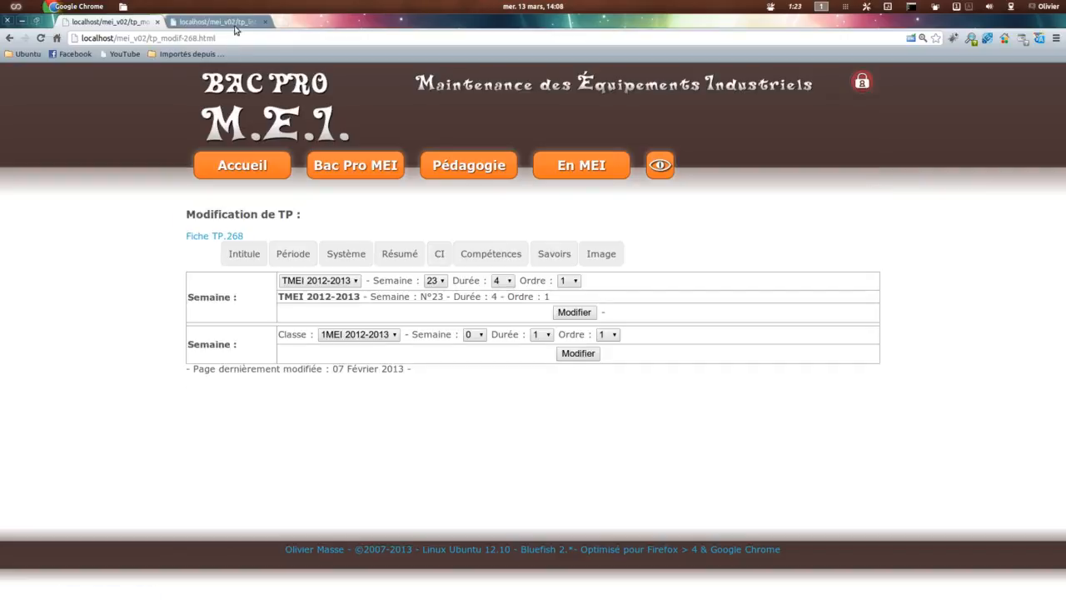
{"action": "left_click", "coordinate": [235, 25]}
{"action": "left_click", "coordinate": [377, 225]}
{"action": "left_click", "coordinate": [375, 268]}
{"action": "left_click", "coordinate": [581, 225]}
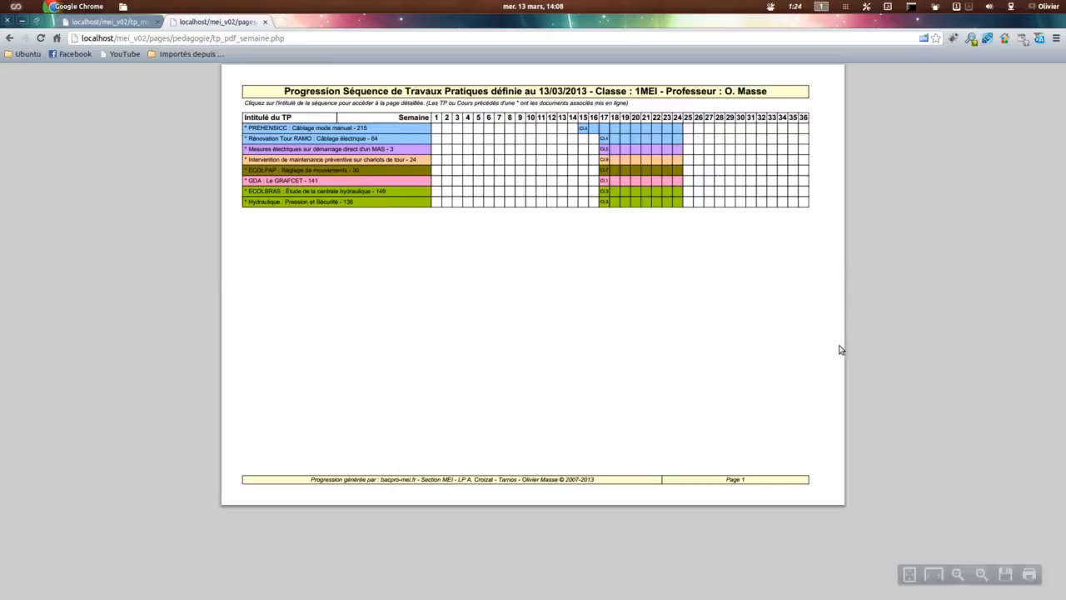
{"action": "scroll", "coordinate": [390, 96], "scroll_direction": "up", "scroll_amount": 3}
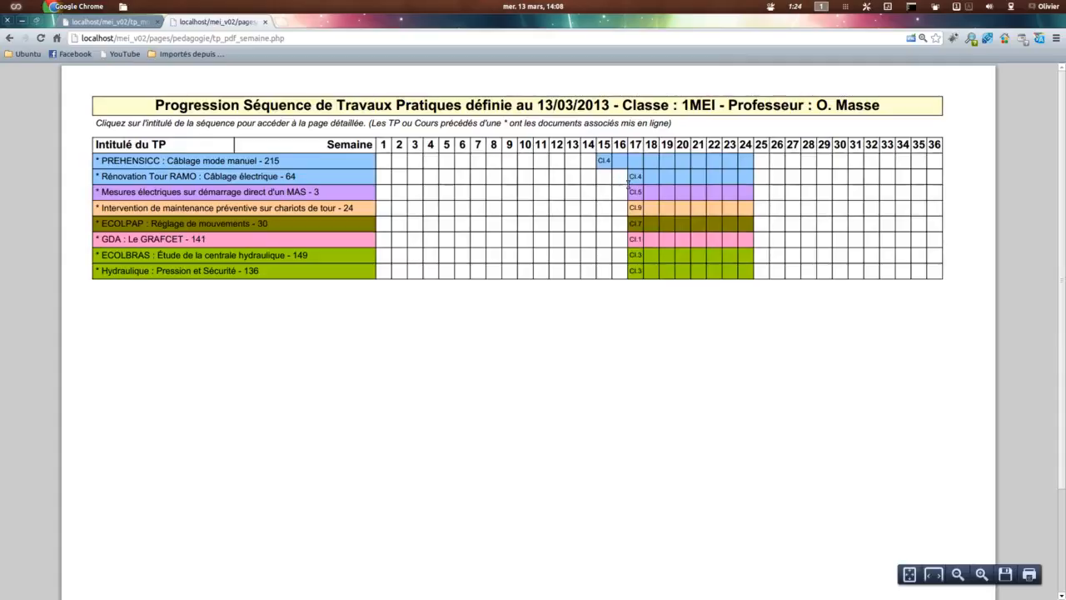
Step: Add a 1MEI 2012-2013 period to the demo TP with Semaine 16, Durée 4 and Ordre 1, and save it
{"action": "left_click", "coordinate": [108, 24]}
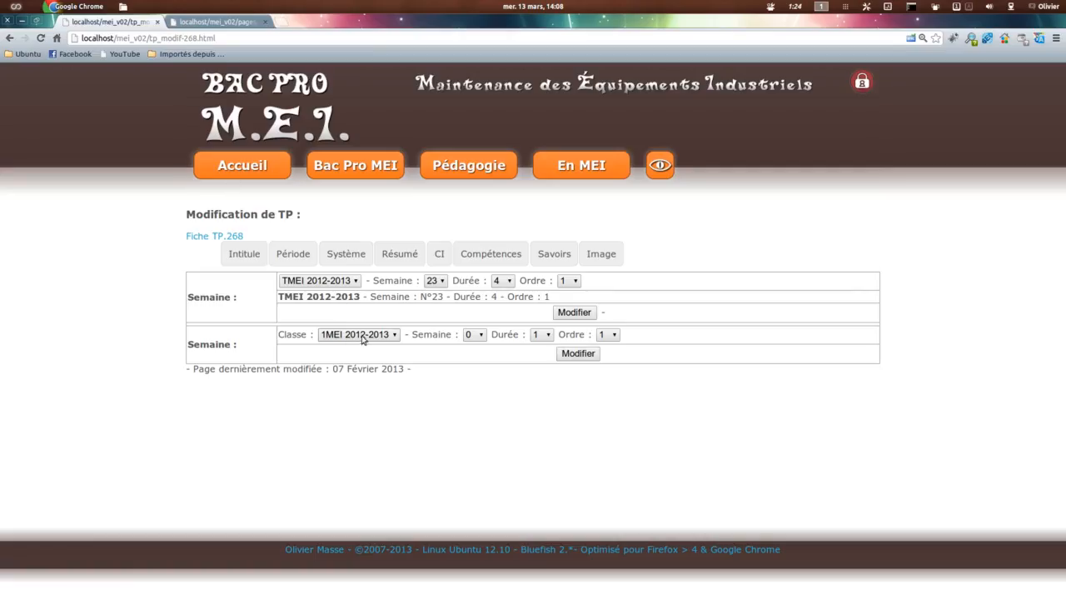
{"action": "left_click", "coordinate": [473, 334]}
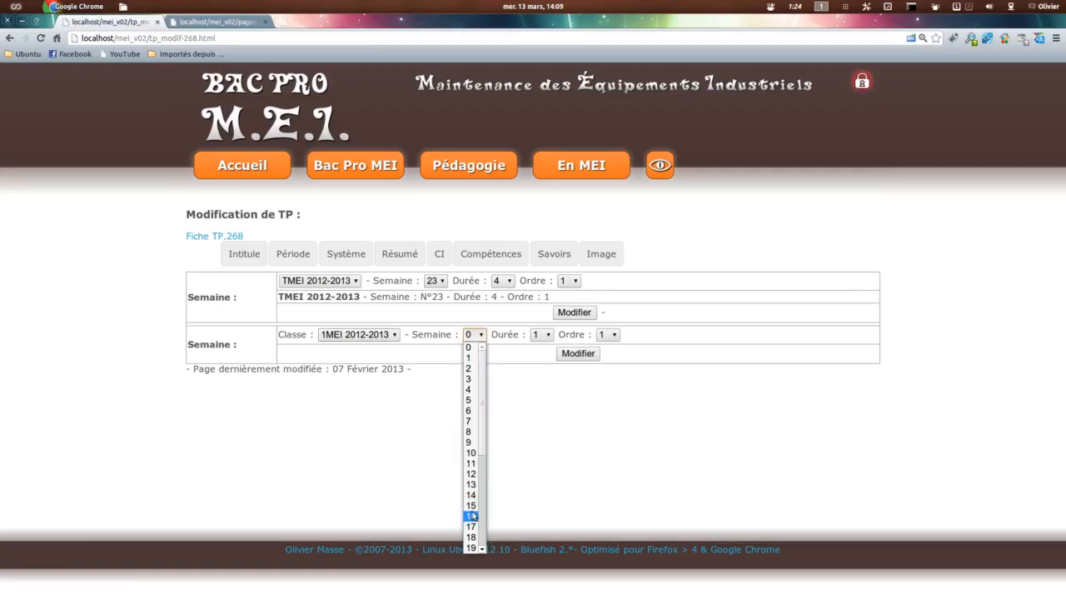
{"action": "left_click", "coordinate": [471, 516]}
{"action": "left_click", "coordinate": [537, 335]}
{"action": "left_click", "coordinate": [541, 382]}
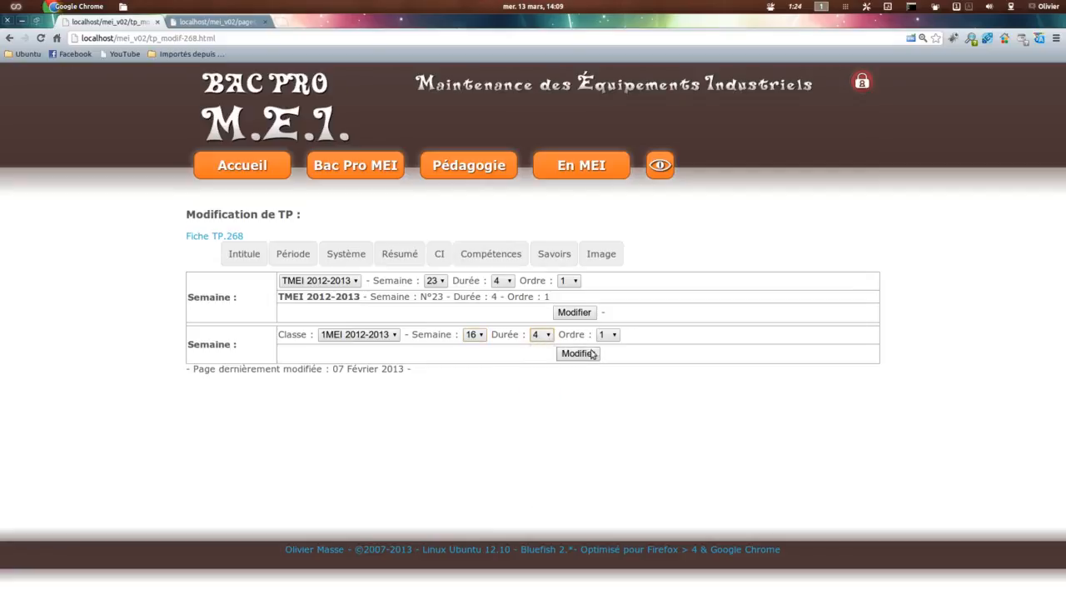
{"action": "left_click", "coordinate": [578, 355]}
Step: Reload the 1MEI progression PDF, examine the weeks and CI shown for Démo Création TP, and close it
{"action": "left_click", "coordinate": [230, 25]}
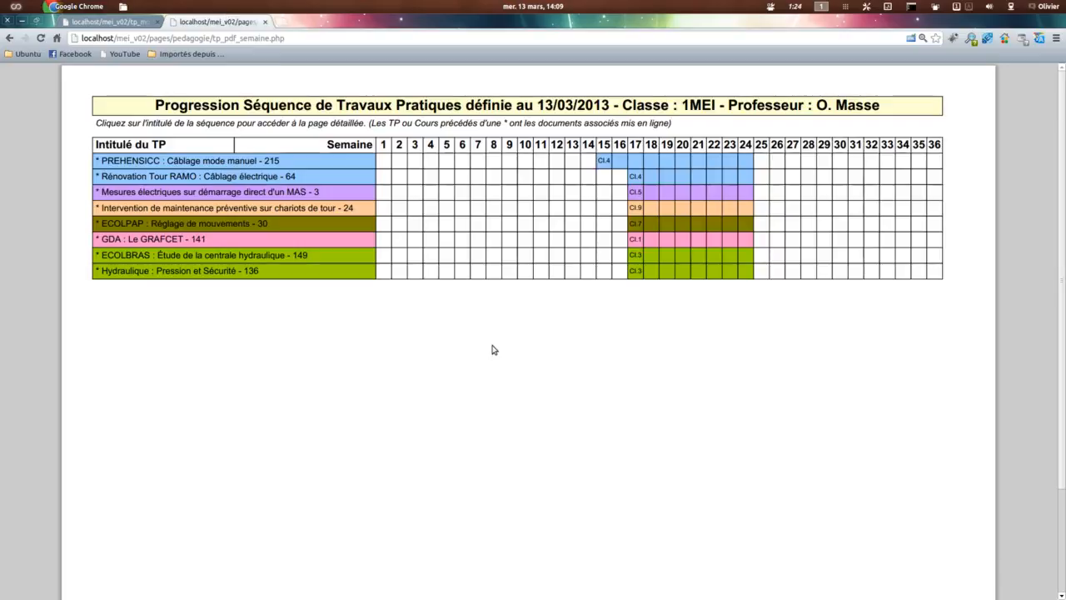
{"action": "key", "text": "F5"}
{"action": "left_click", "coordinate": [617, 359]}
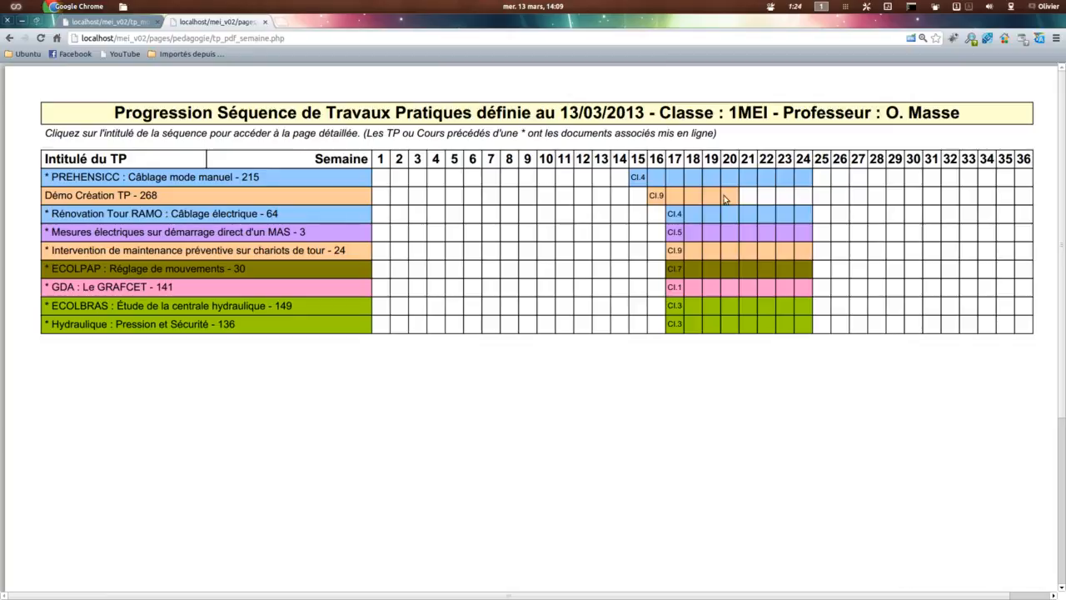
{"action": "left_click", "coordinate": [265, 22]}
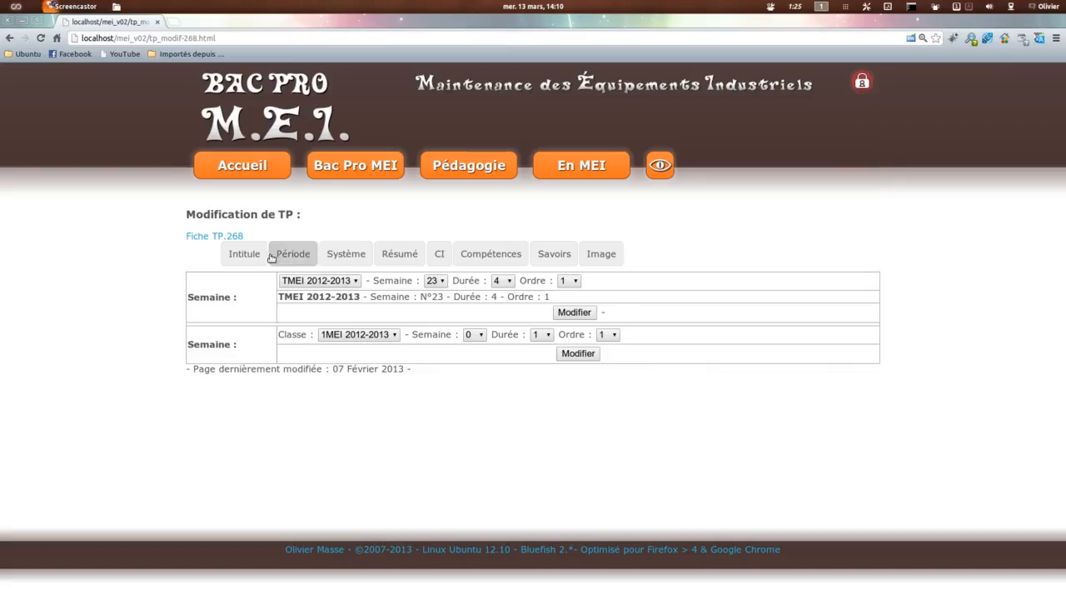
Step: Open the fiche contrat of TP.268 from its TP sheet and save its Validation settings
{"action": "left_click", "coordinate": [192, 238]}
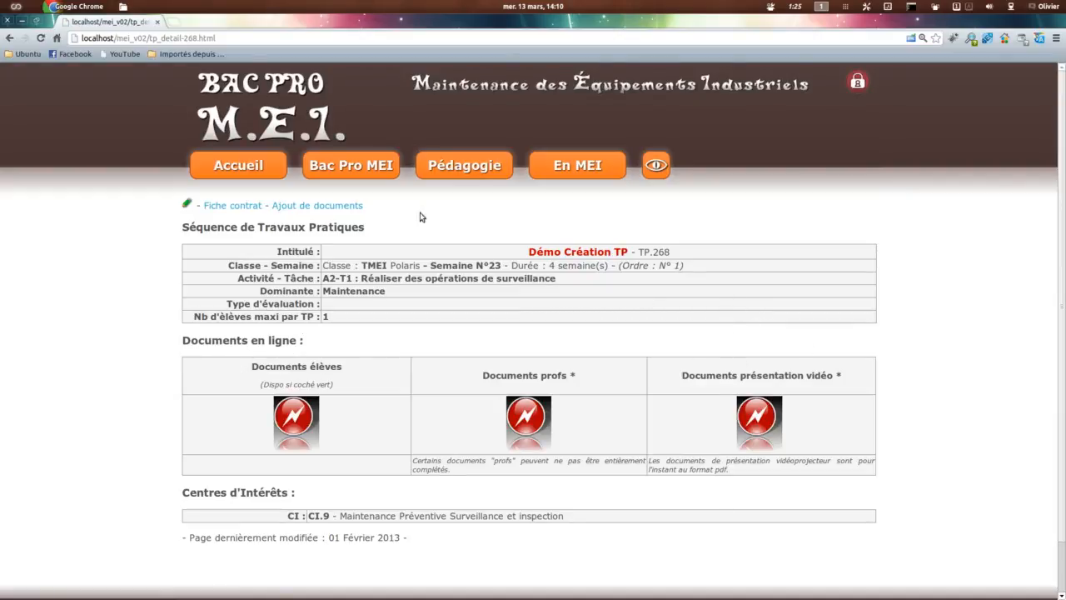
{"action": "left_click", "coordinate": [234, 205]}
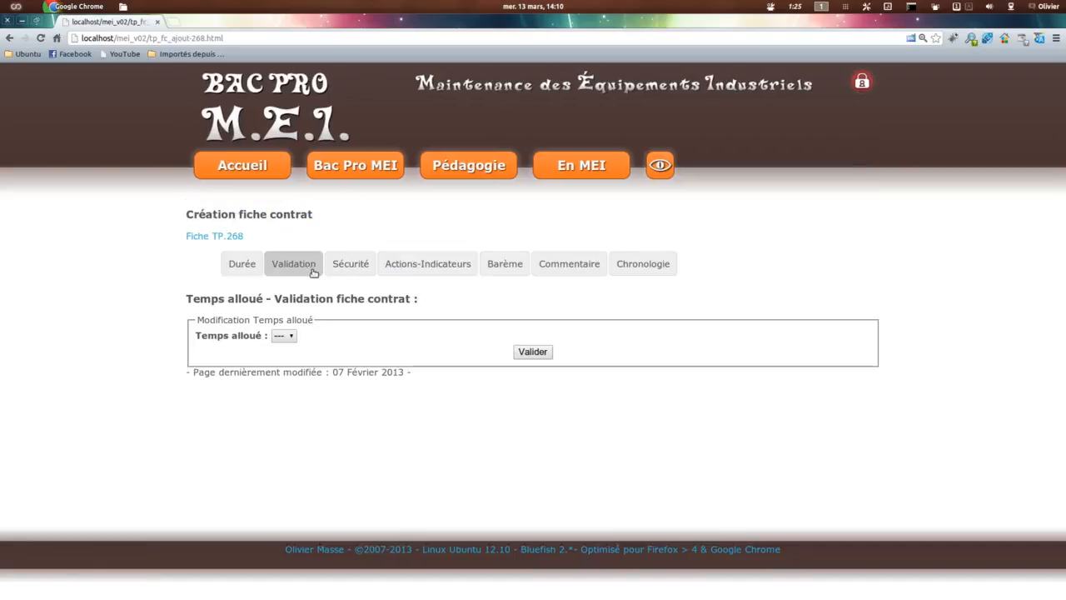
{"action": "left_click", "coordinate": [313, 266]}
{"action": "left_click", "coordinate": [500, 311]}
{"action": "left_click", "coordinate": [537, 326]}
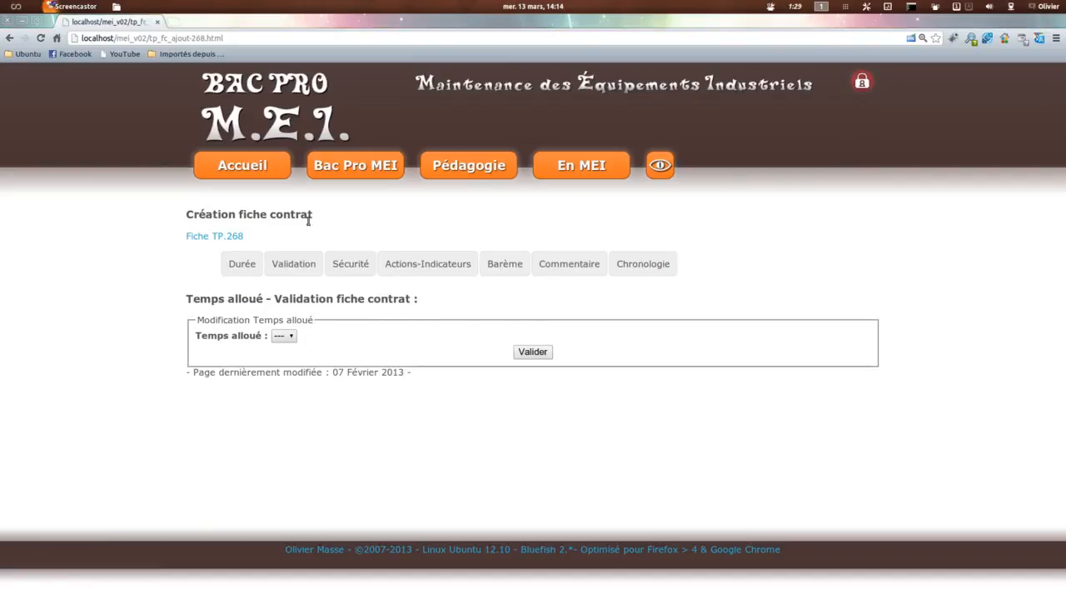
Step: Return to the TP.268 sheet, open its Page de Garde PDF and examine the Zone and Support entries
{"action": "left_click", "coordinate": [208, 237]}
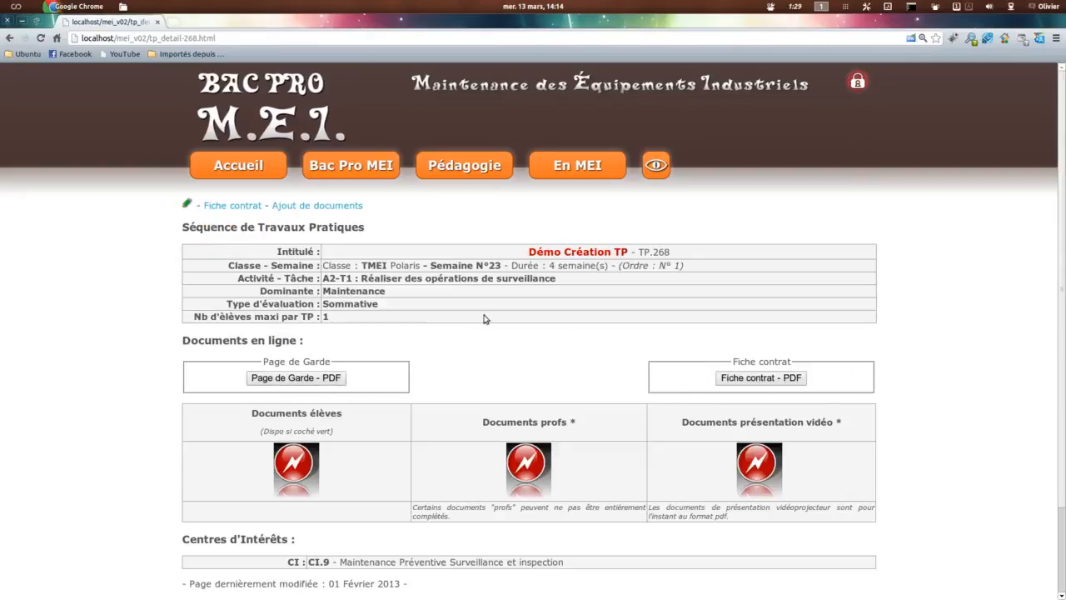
{"action": "left_click", "coordinate": [293, 379]}
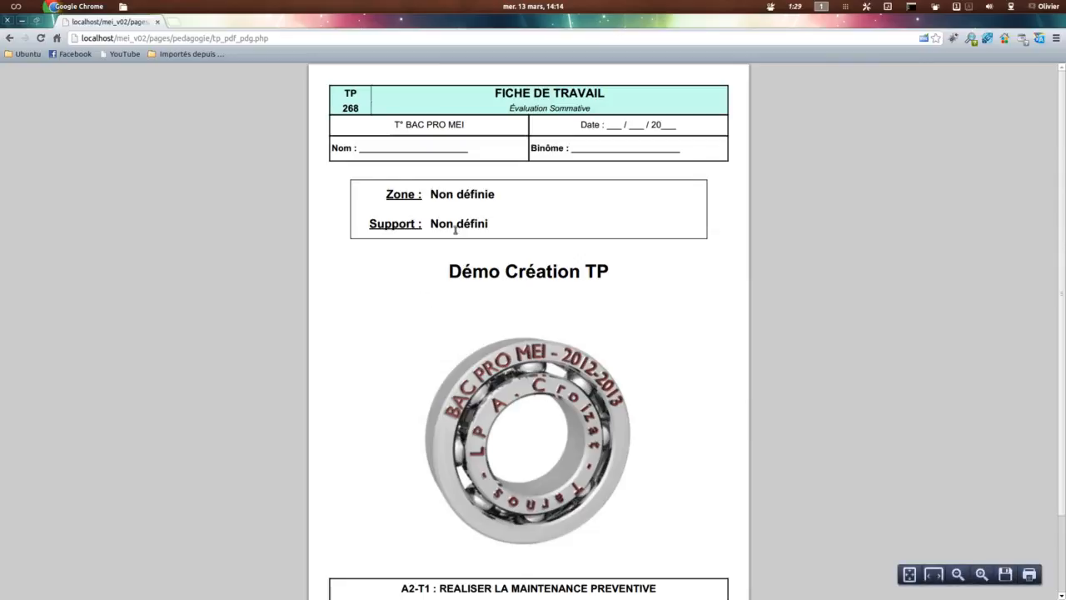
{"action": "scroll", "coordinate": [788, 316], "scroll_direction": "down", "scroll_amount": 1}
{"action": "scroll", "coordinate": [775, 293], "scroll_direction": "up", "scroll_amount": 1}
{"action": "scroll", "coordinate": [767, 329], "scroll_direction": "down", "scroll_amount": 1}
{"action": "scroll", "coordinate": [505, 412], "scroll_direction": "up", "scroll_amount": 1}
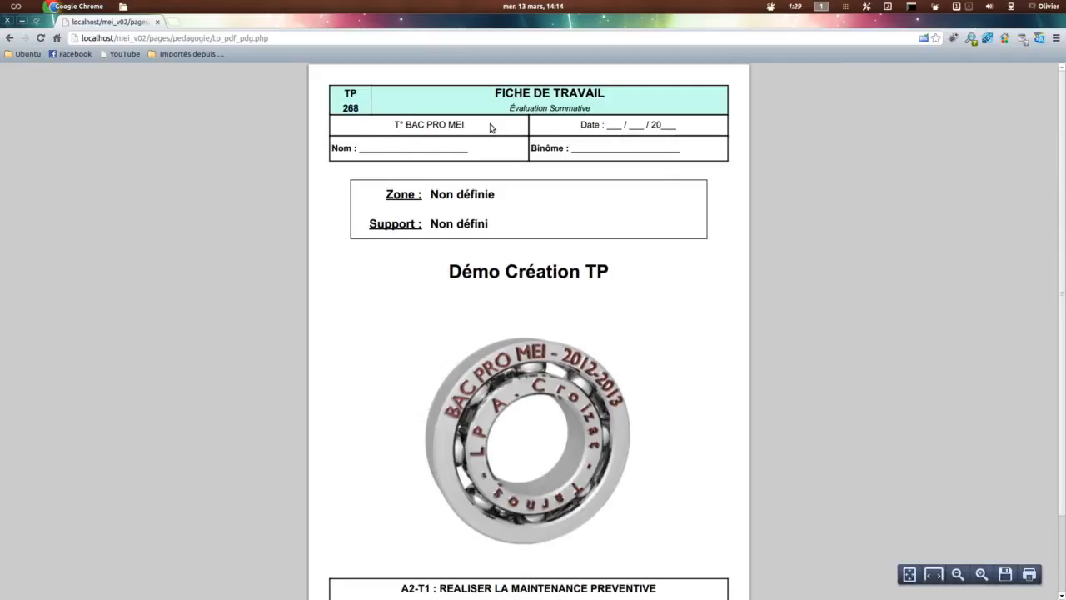
{"action": "triple_click", "coordinate": [432, 194]}
{"action": "triple_click", "coordinate": [430, 224]}
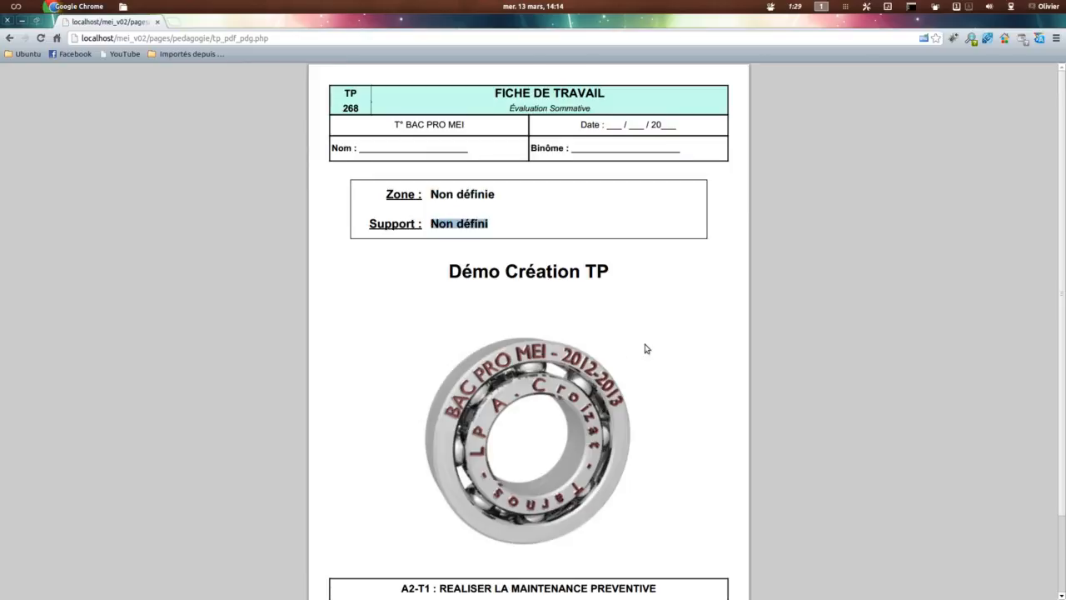
Step: Examine the title, image and A2-T1 activity block on the cover page, and return to the TP sheet
{"action": "scroll", "coordinate": [645, 350], "scroll_direction": "down", "scroll_amount": 1}
{"action": "left_click_drag", "start_coordinate": [442, 243], "coordinate": [652, 338]}
{"action": "scroll", "coordinate": [583, 329], "scroll_direction": "down", "scroll_amount": 1}
{"action": "left_click", "coordinate": [522, 310]}
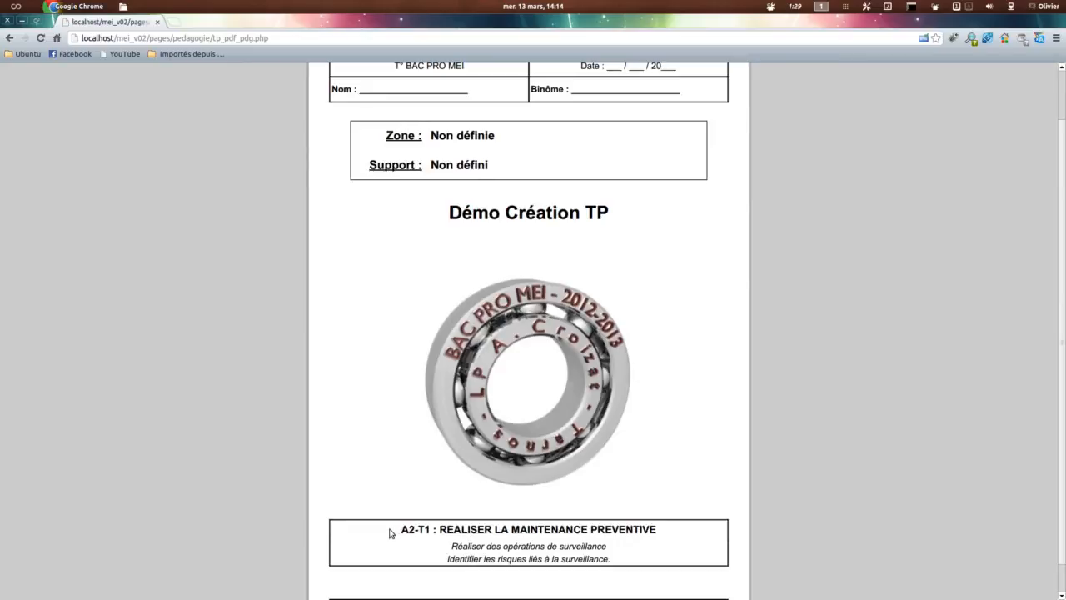
{"action": "scroll", "coordinate": [448, 518], "scroll_direction": "down", "scroll_amount": 1}
{"action": "left_click_drag", "start_coordinate": [398, 496], "coordinate": [672, 524]}
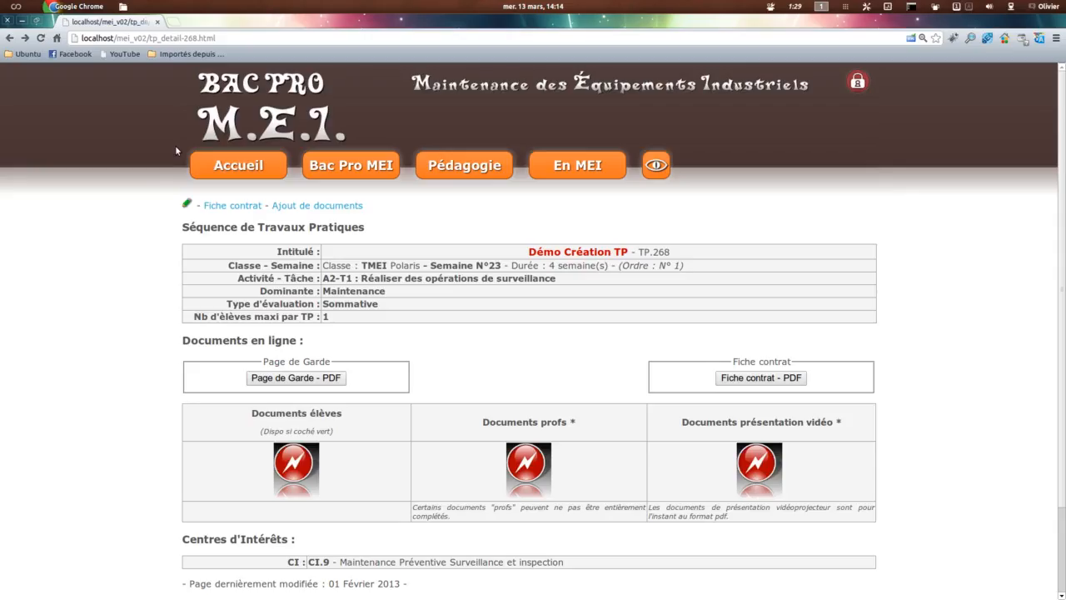
{"action": "key", "text": "alt+Left"}
Step: Open the Fiche contrat PDF and examine its title, Temps alloué and Objectif terminal fields
{"action": "left_click", "coordinate": [747, 375]}
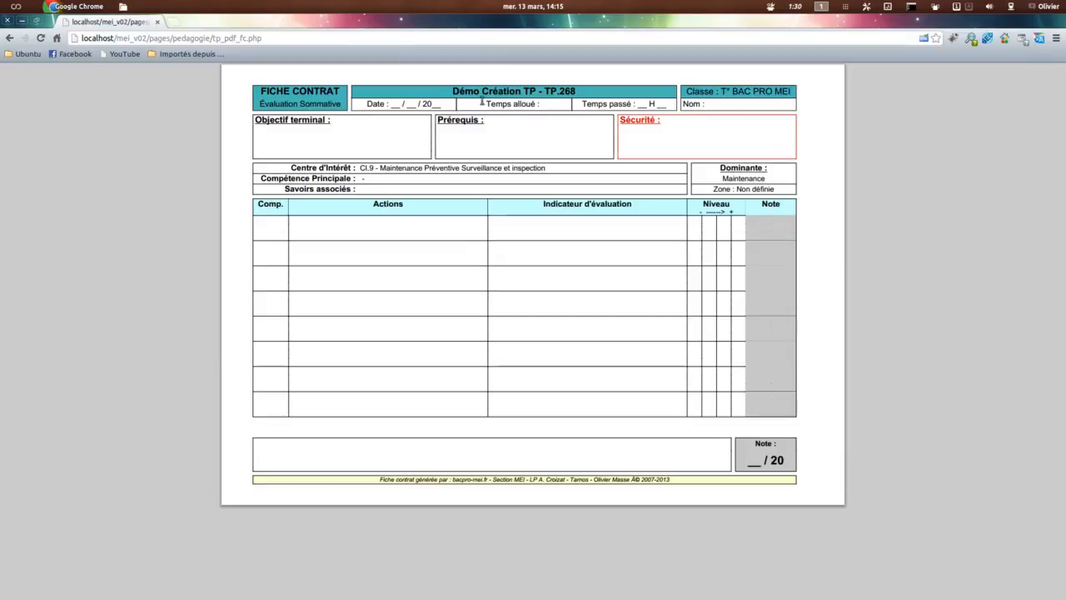
{"action": "left_click_drag", "start_coordinate": [454, 91], "coordinate": [619, 91]}
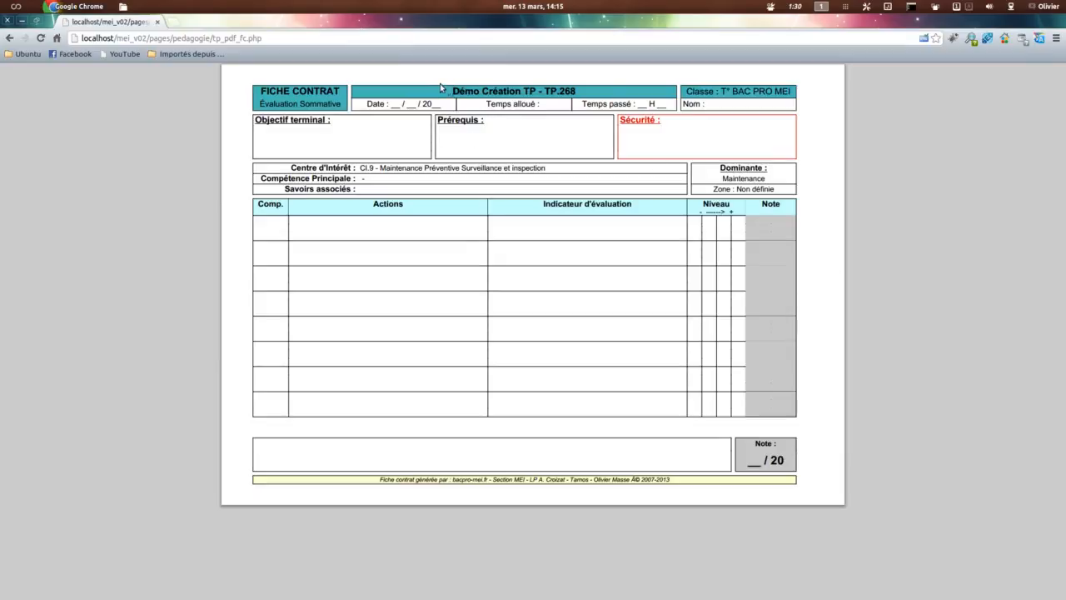
{"action": "left_click_drag", "start_coordinate": [451, 89], "coordinate": [597, 89]}
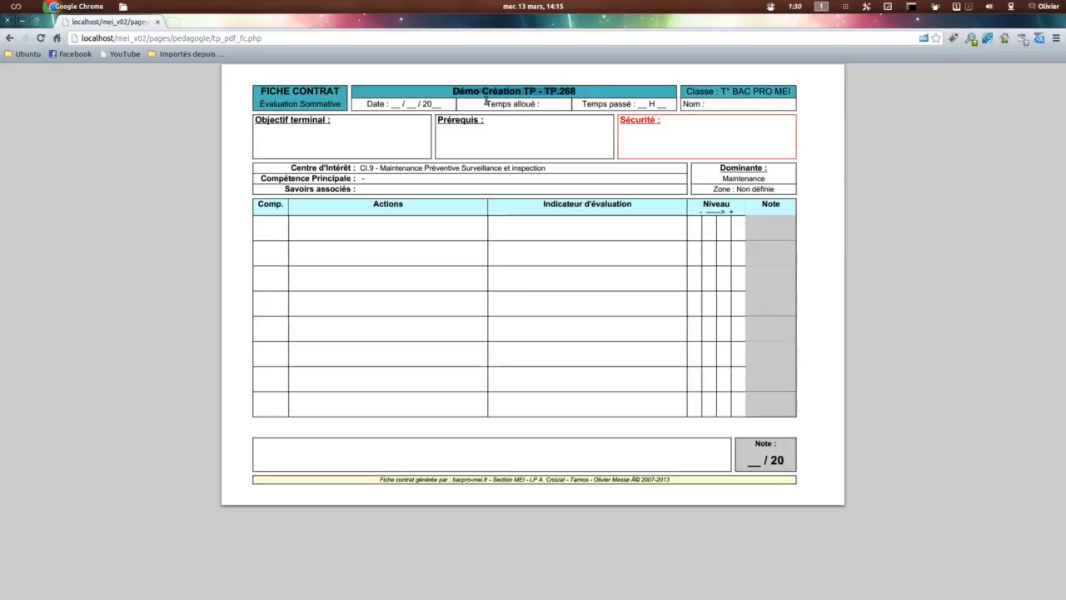
{"action": "left_click_drag", "start_coordinate": [485, 102], "coordinate": [571, 104]}
{"action": "left_click", "coordinate": [292, 125]}
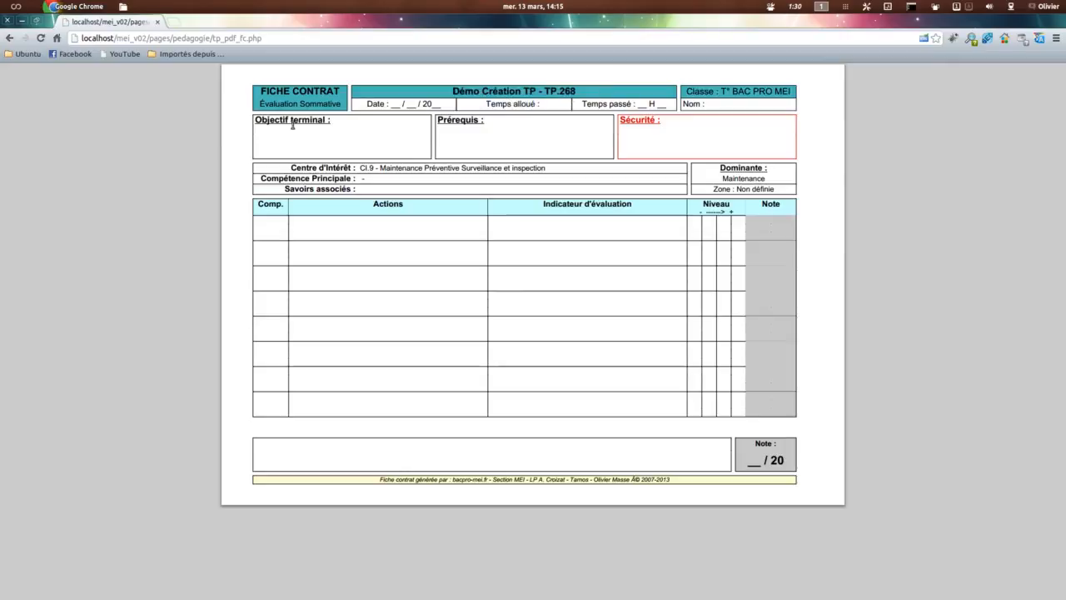
Step: Examine the Centre d'Intérêt, Dominante, Zone and Savoirs associés entries of the fiche contrat, and return to the TP sheet
{"action": "left_click_drag", "start_coordinate": [359, 168], "coordinate": [546, 169]}
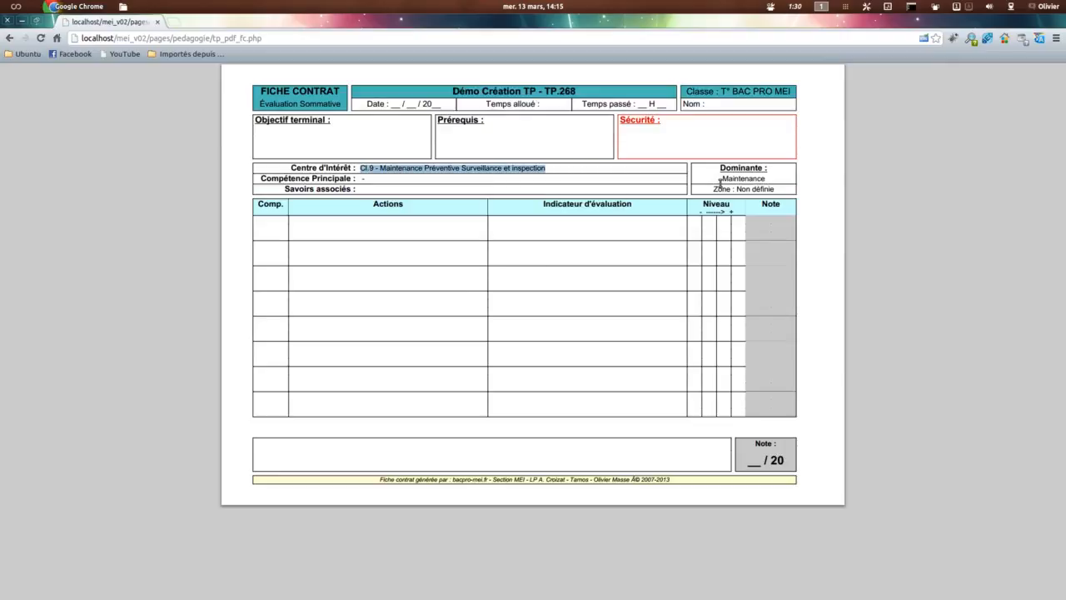
{"action": "left_click_drag", "start_coordinate": [723, 178], "coordinate": [786, 178]}
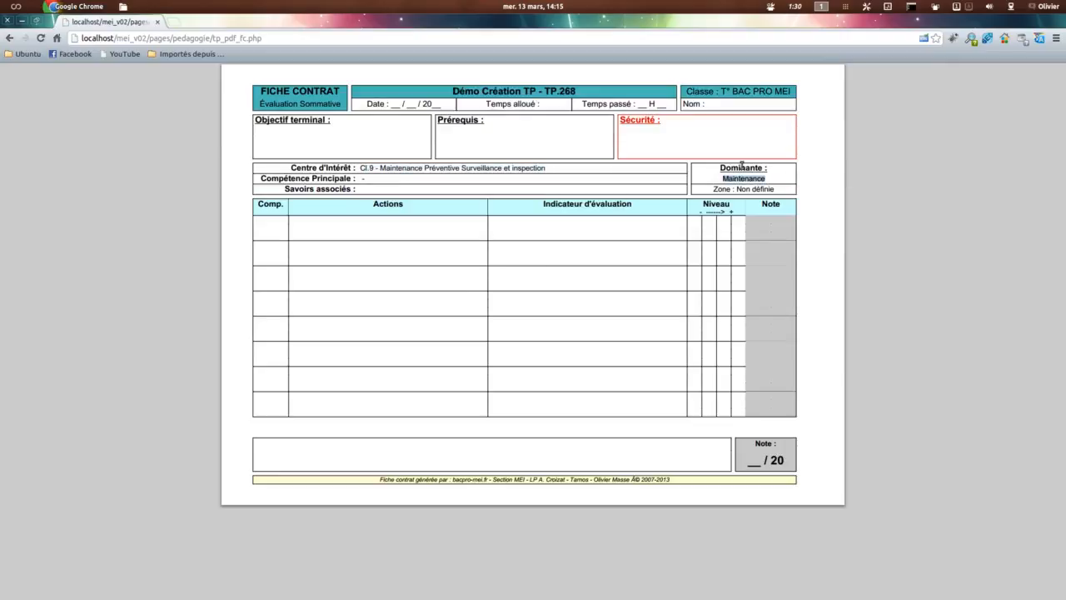
{"action": "left_click_drag", "start_coordinate": [710, 189], "coordinate": [778, 189]}
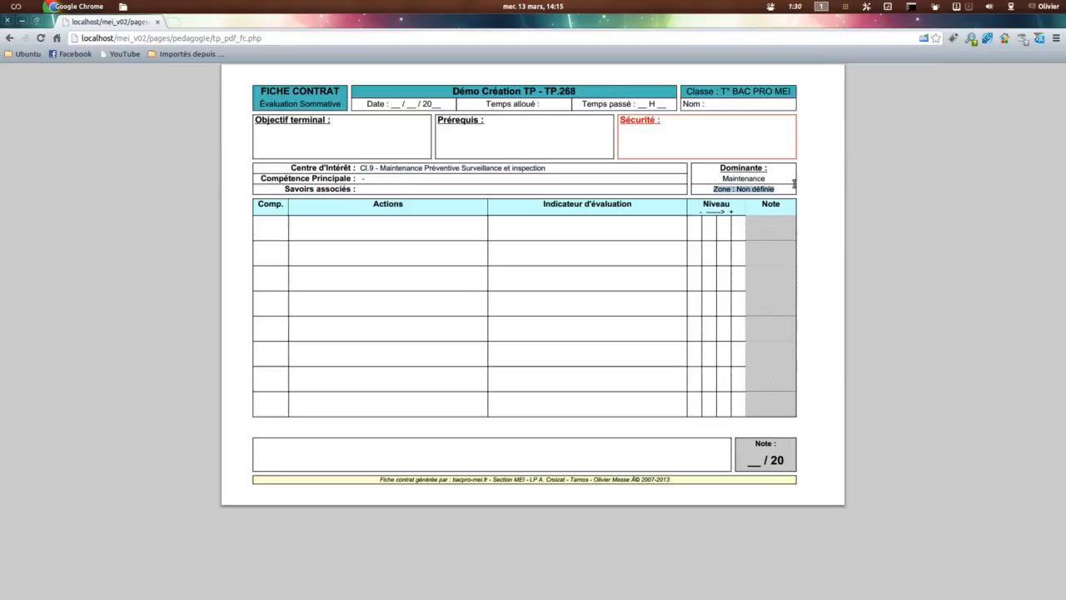
{"action": "left_click", "coordinate": [375, 188]}
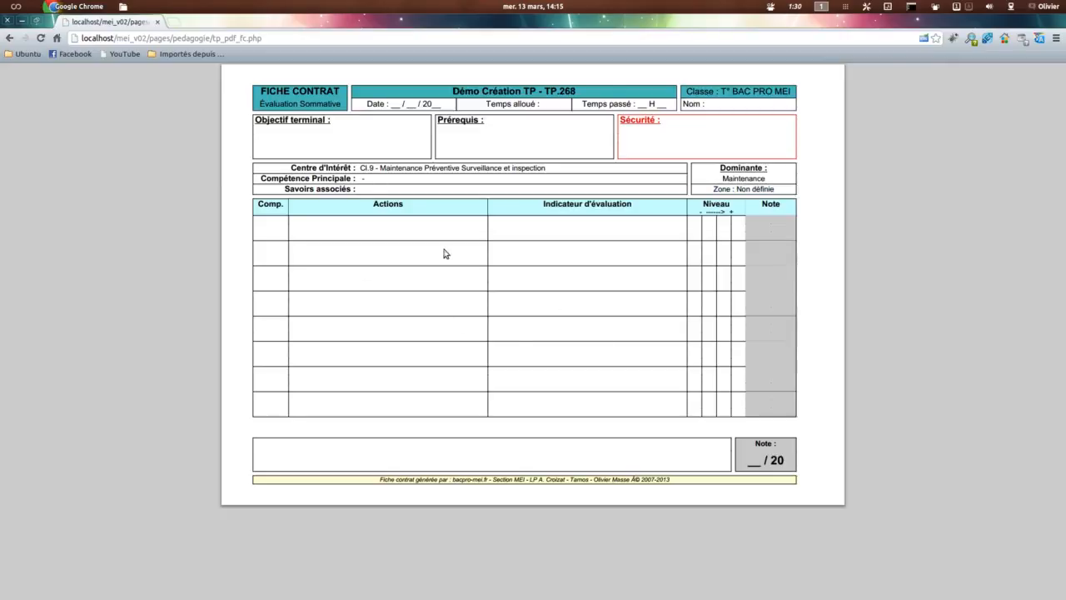
{"action": "left_click", "coordinate": [157, 22]}
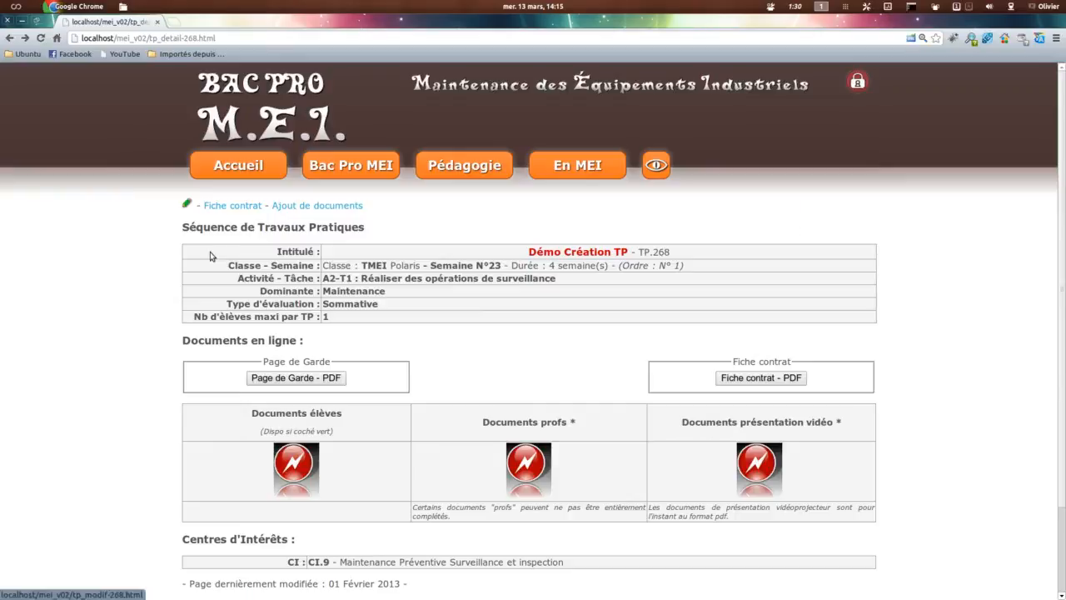
Step: Review the demo TP's detail sheet, including the online documents and the Centres d'Intérêts section
{"action": "scroll", "coordinate": [306, 316], "scroll_direction": "down", "scroll_amount": 3}
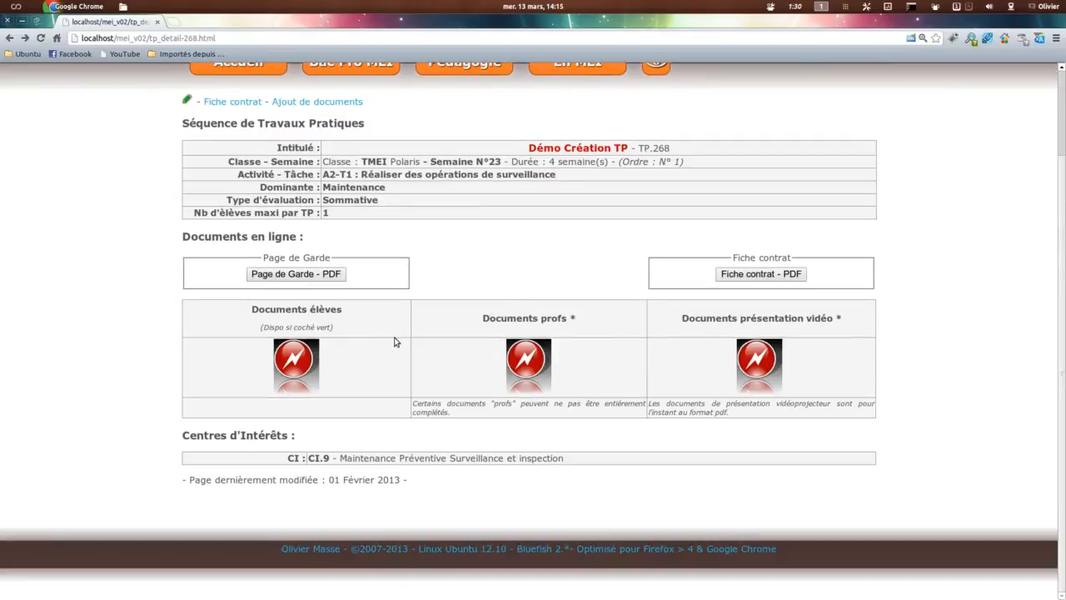
{"action": "scroll", "coordinate": [392, 340], "scroll_direction": "up", "scroll_amount": 2}
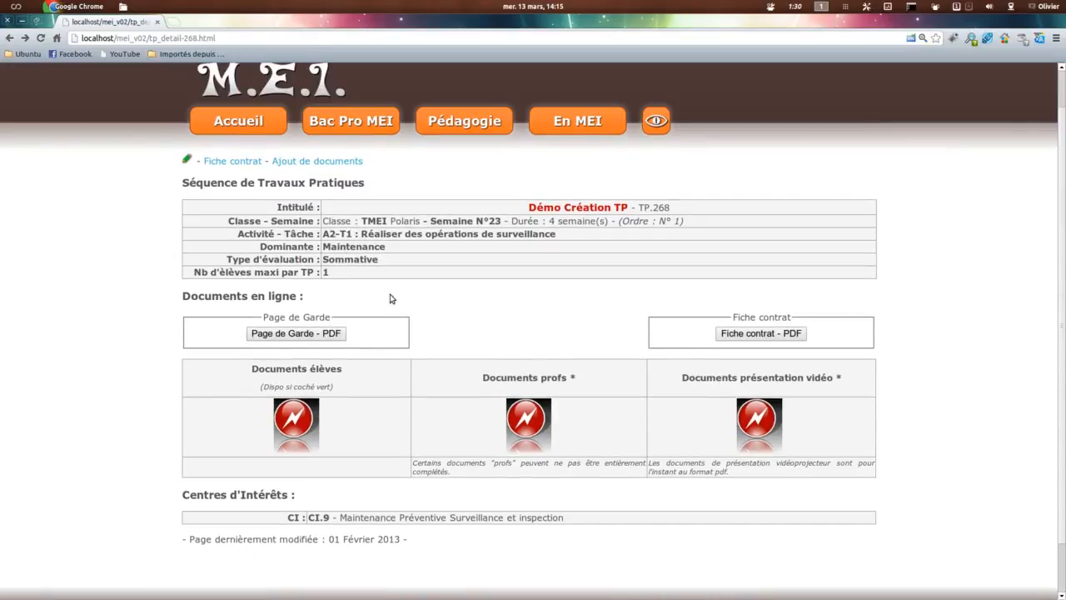
{"action": "scroll", "coordinate": [391, 294], "scroll_direction": "down", "scroll_amount": 1}
{"action": "left_click_drag", "start_coordinate": [211, 476], "coordinate": [575, 489]}
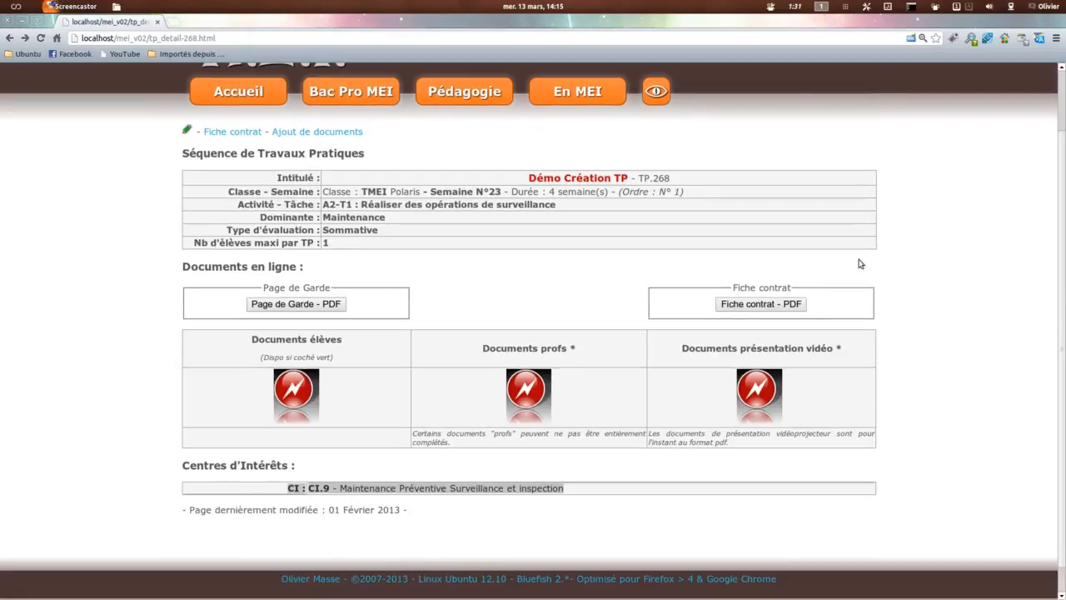
Step: Edit the demo TP, set its Système to Ecolbras, save it and reopen the Système setting to check it
{"action": "left_click", "coordinate": [189, 131]}
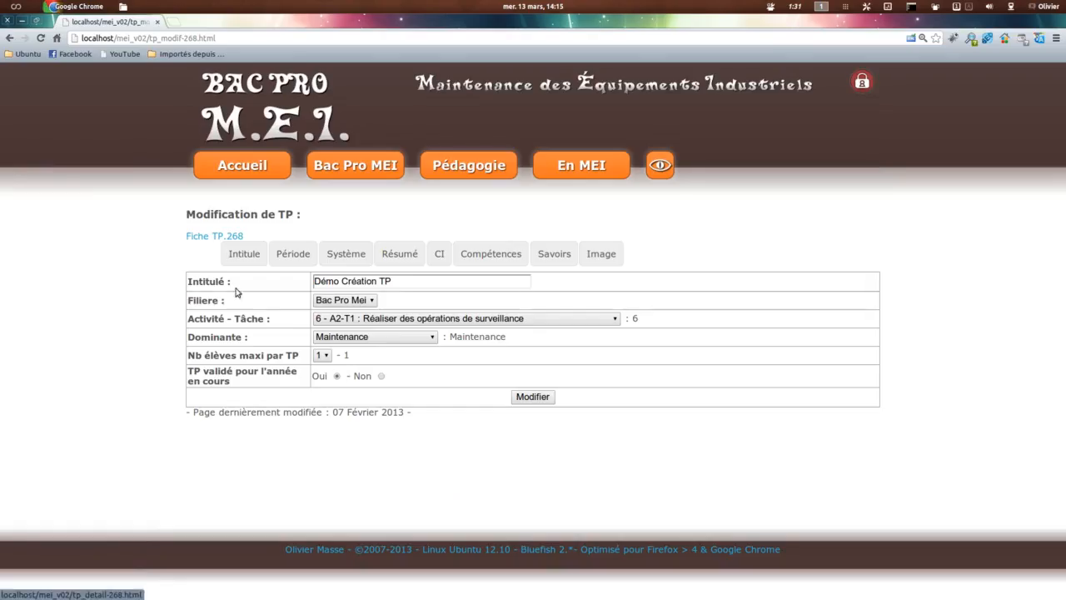
{"action": "left_click", "coordinate": [292, 254]}
{"action": "left_click", "coordinate": [343, 254]}
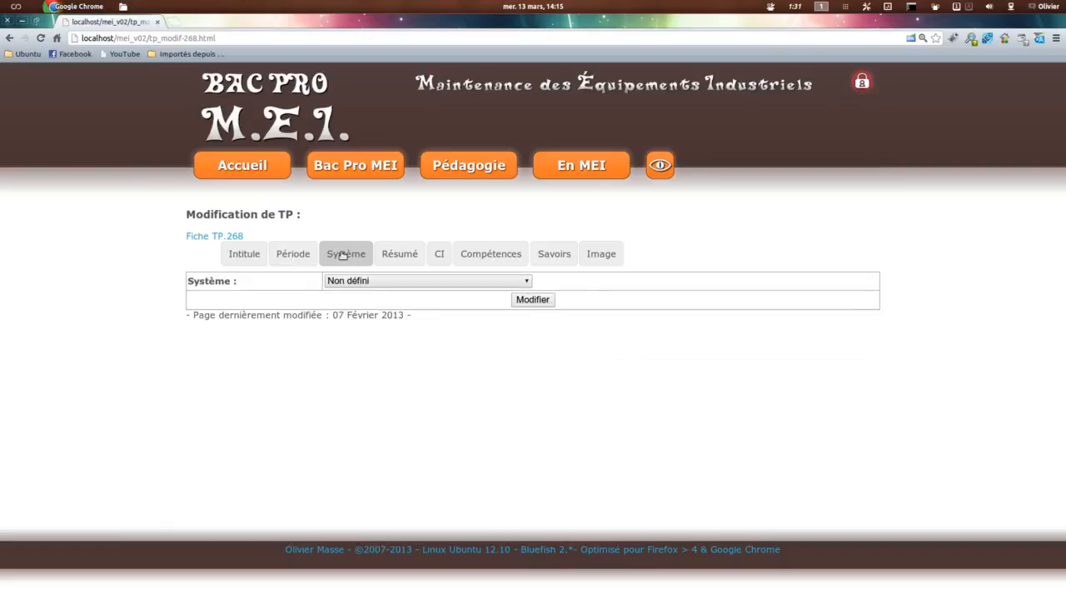
{"action": "left_click", "coordinate": [360, 281]}
{"action": "left_click", "coordinate": [433, 367]}
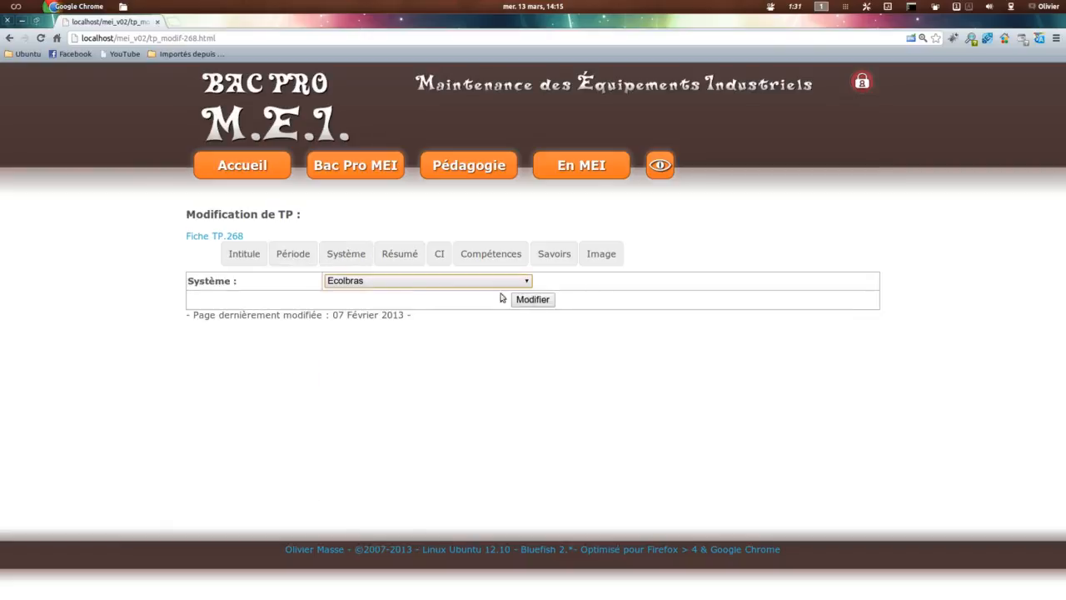
{"action": "left_click", "coordinate": [532, 299]}
{"action": "left_click", "coordinate": [345, 254]}
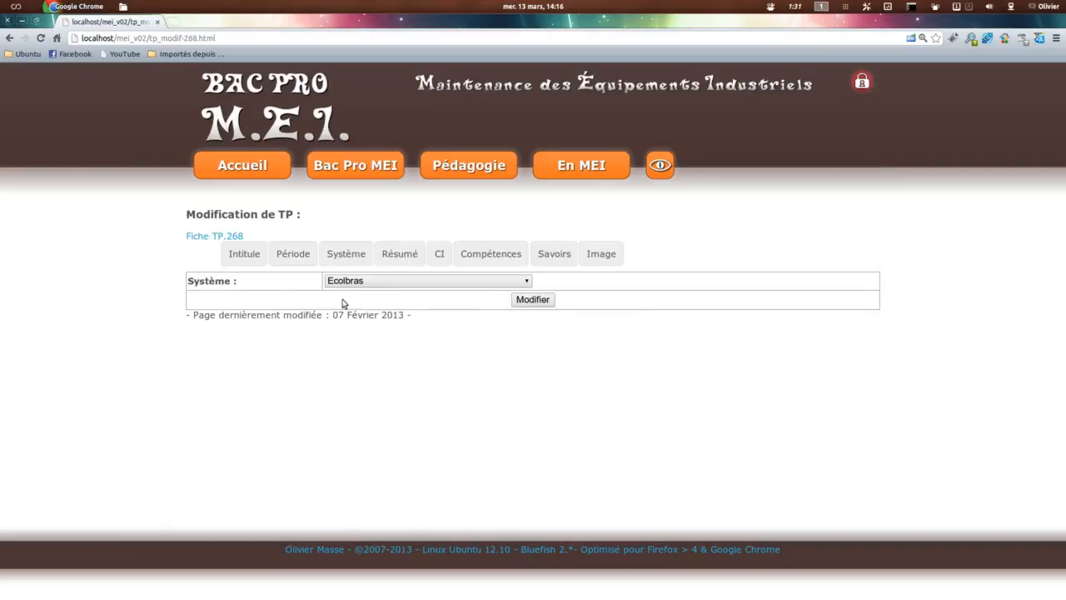
Step: Fill in the TP's Résumé with Objectif terminal "Obj term", Prérequis "Prérequis" and Évaluation Sommative, and save it
{"action": "left_click", "coordinate": [399, 254]}
{"action": "left_click", "coordinate": [256, 305]}
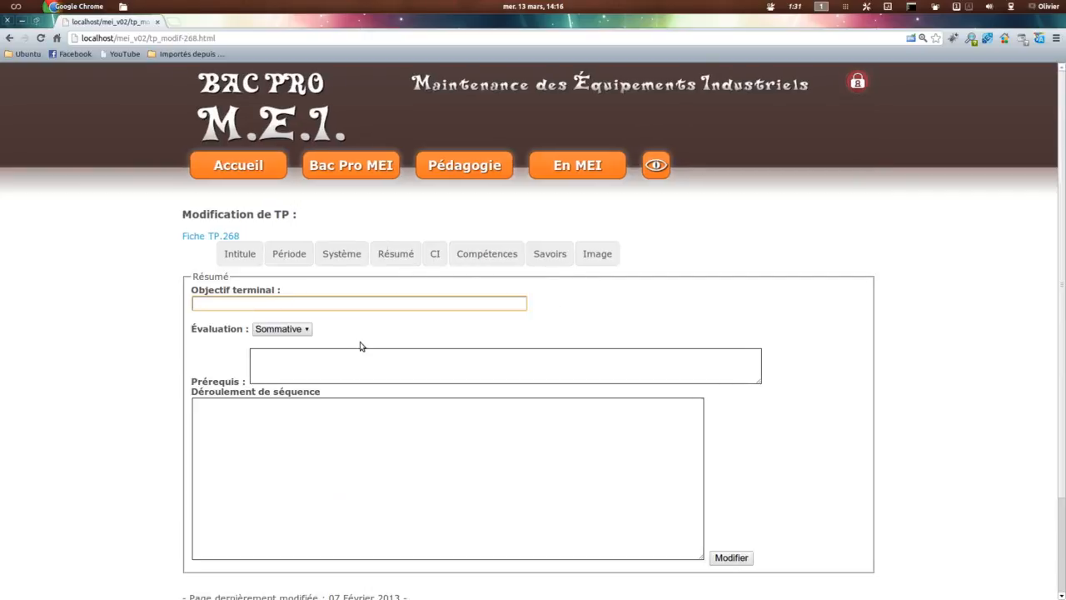
{"action": "type", "text": "Ob term"}
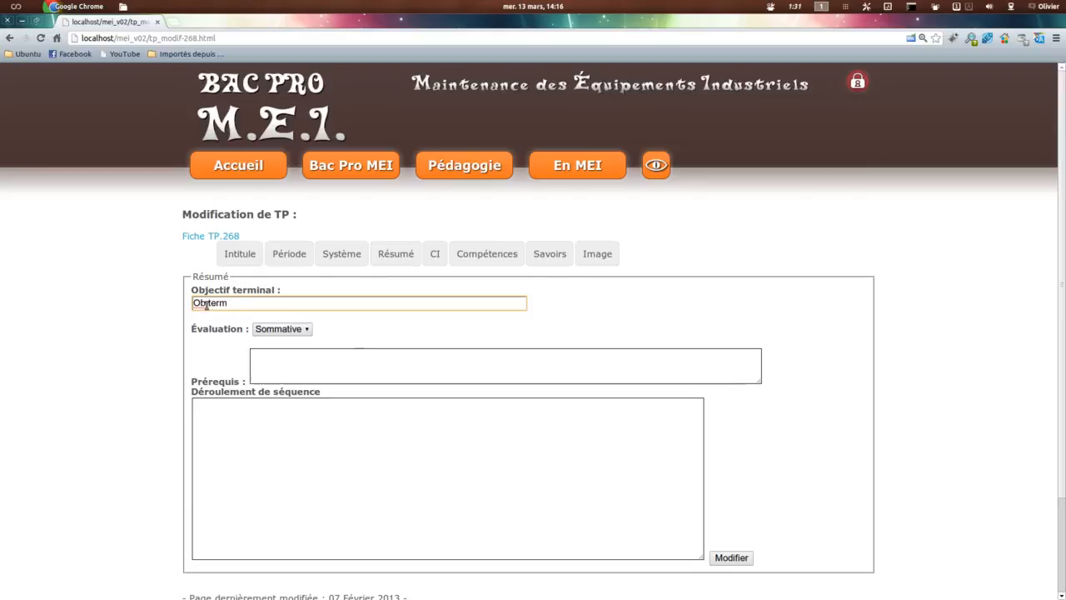
{"action": "type", "text": "j"}
{"action": "left_click", "coordinate": [284, 357]}
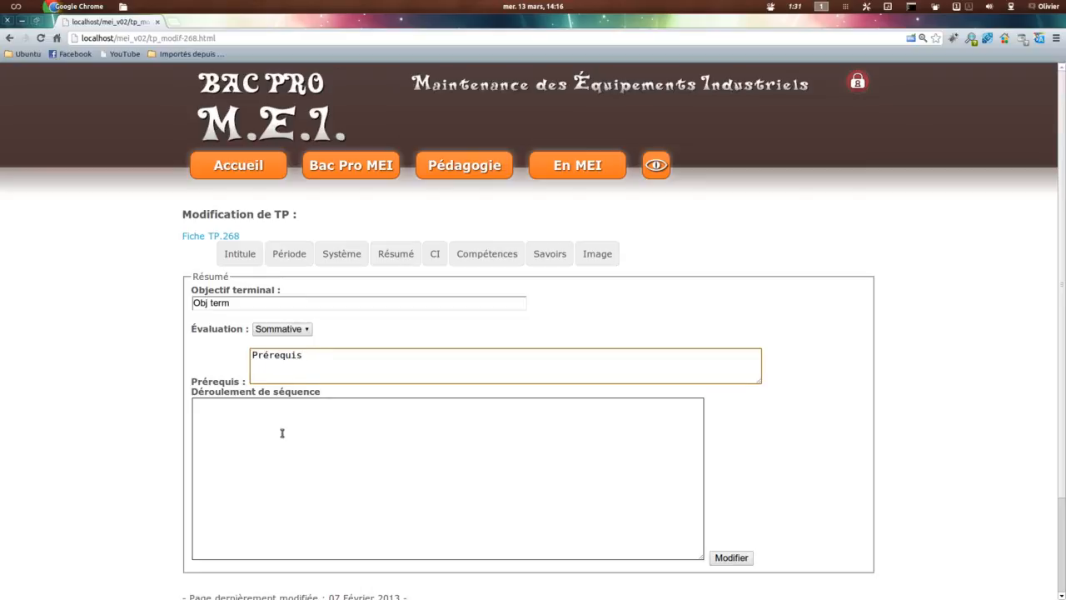
{"action": "left_click", "coordinate": [303, 332]}
{"action": "left_click", "coordinate": [278, 341]}
{"action": "scroll", "coordinate": [821, 440], "scroll_direction": "down", "scroll_amount": 1}
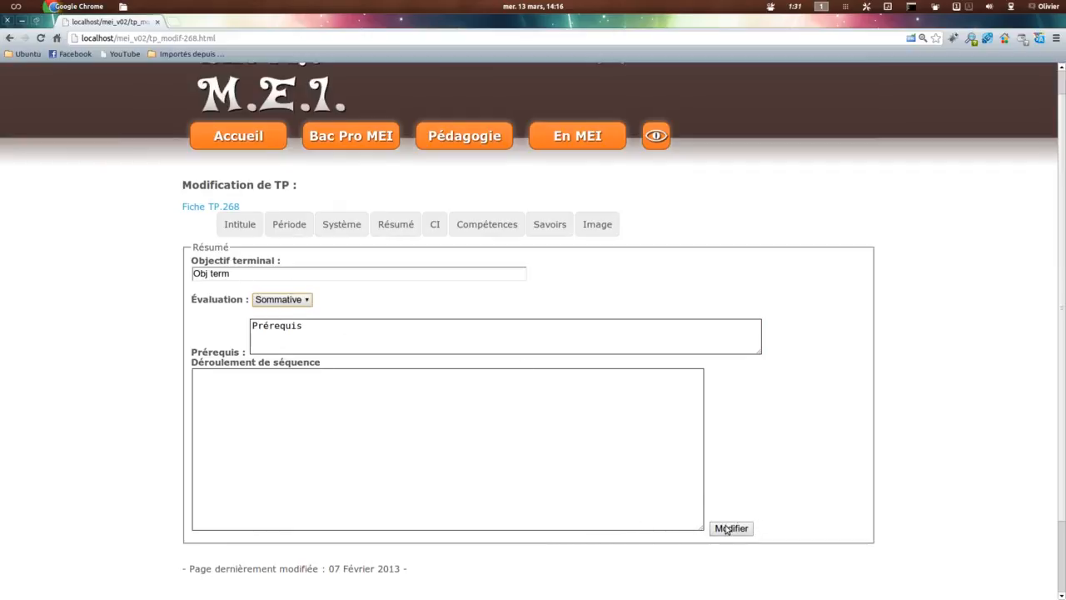
{"action": "left_click", "coordinate": [729, 529]}
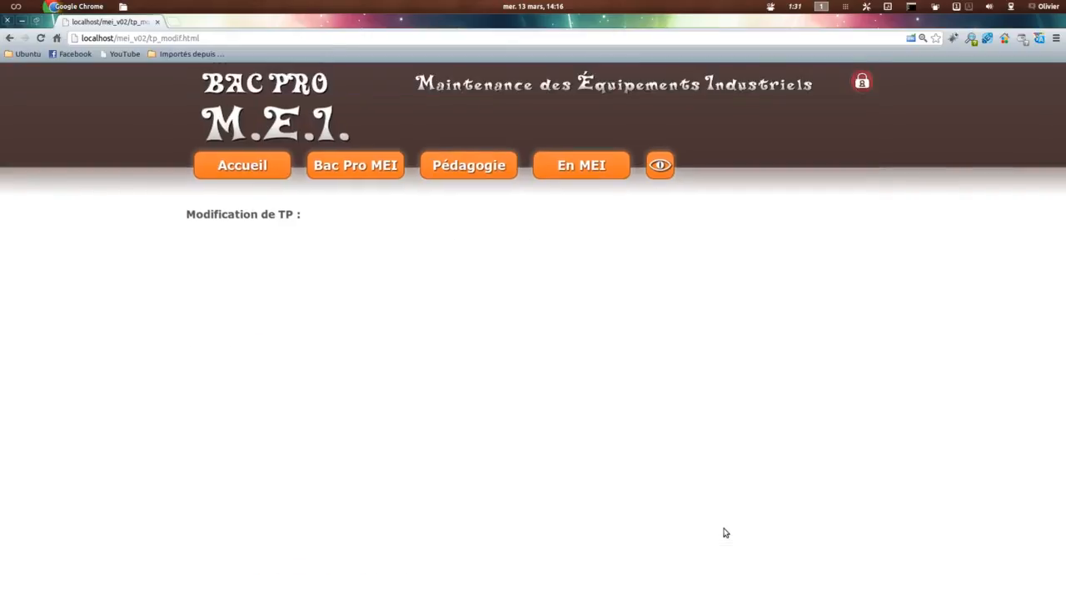
Step: Open the Fiche contrat PDF from the TP sheet, examine its evaluation type, and return to the TP modification page
{"action": "left_click", "coordinate": [200, 236]}
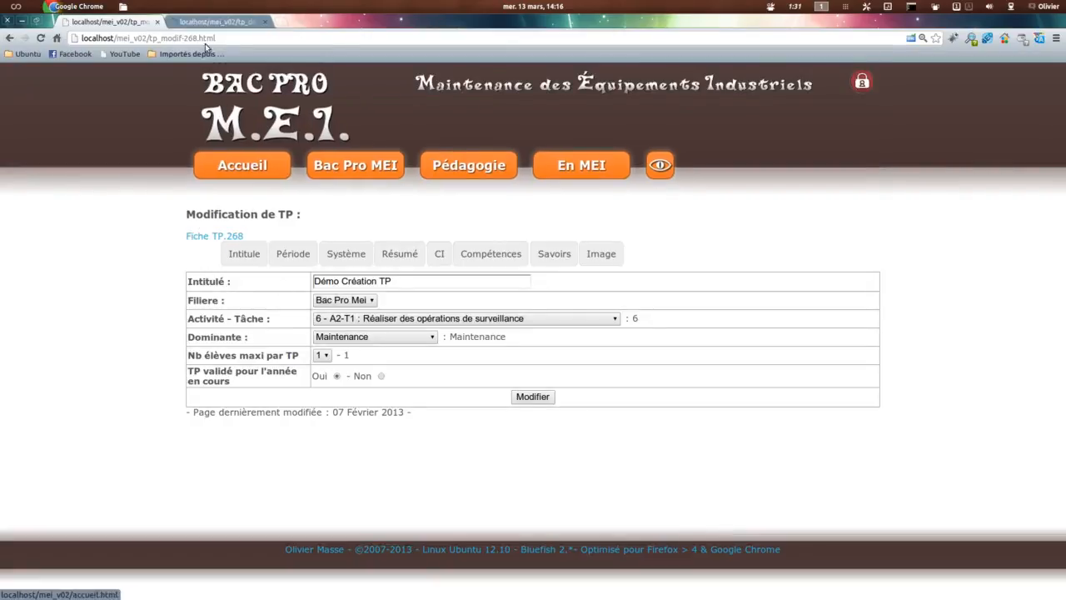
{"action": "left_click", "coordinate": [752, 377]}
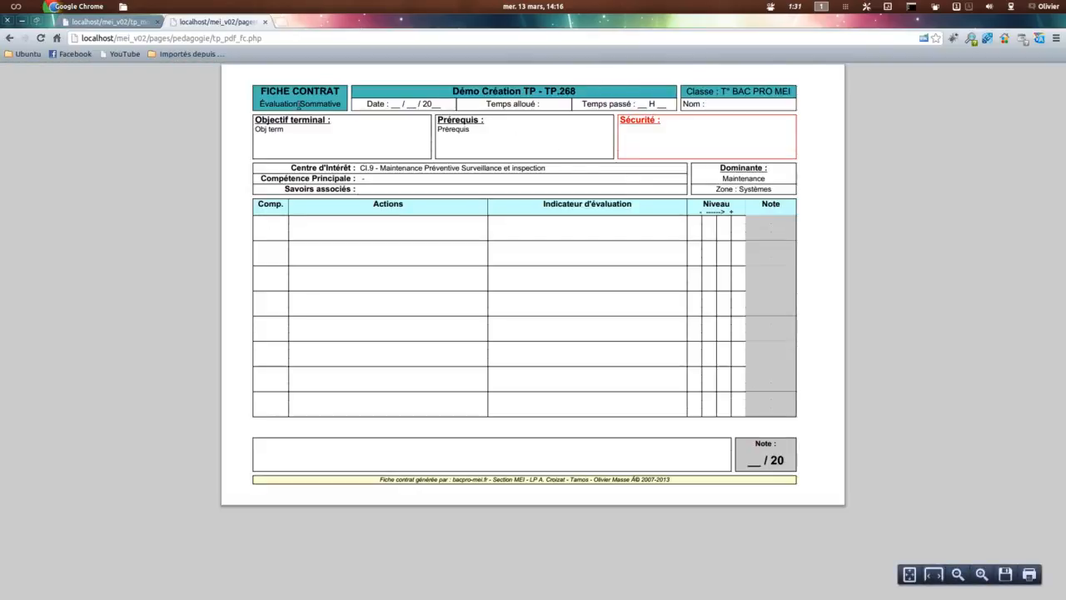
{"action": "left_click_drag", "start_coordinate": [261, 101], "coordinate": [356, 101]}
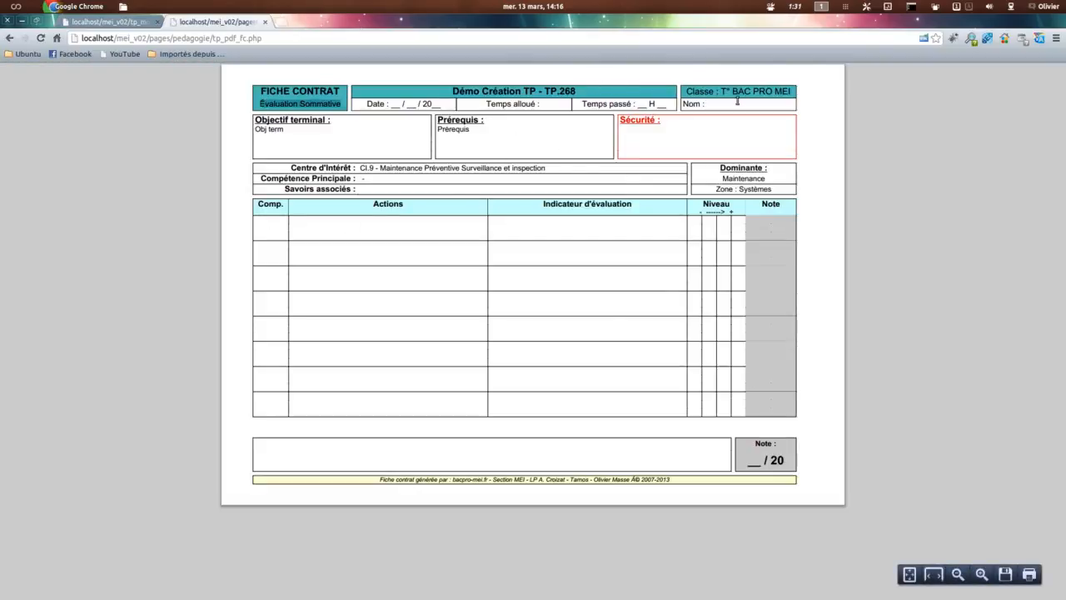
{"action": "left_click", "coordinate": [107, 23]}
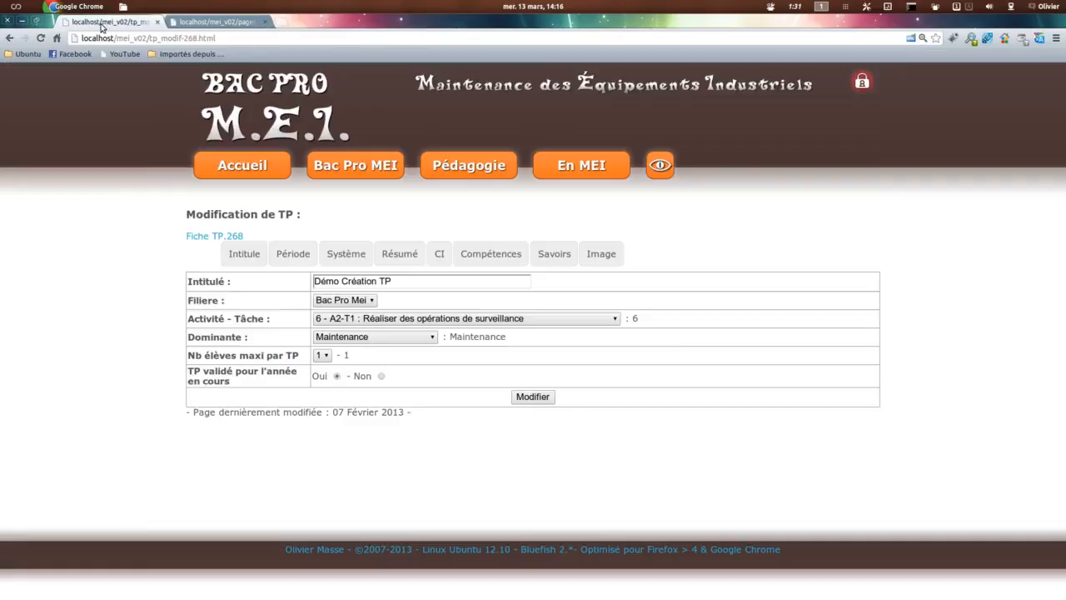
Step: Change the Évaluation in the TP's Résumé to Formative and save it
{"action": "left_click", "coordinate": [388, 263]}
{"action": "left_click", "coordinate": [283, 329]}
{"action": "left_click", "coordinate": [265, 355]}
{"action": "left_click", "coordinate": [731, 557]}
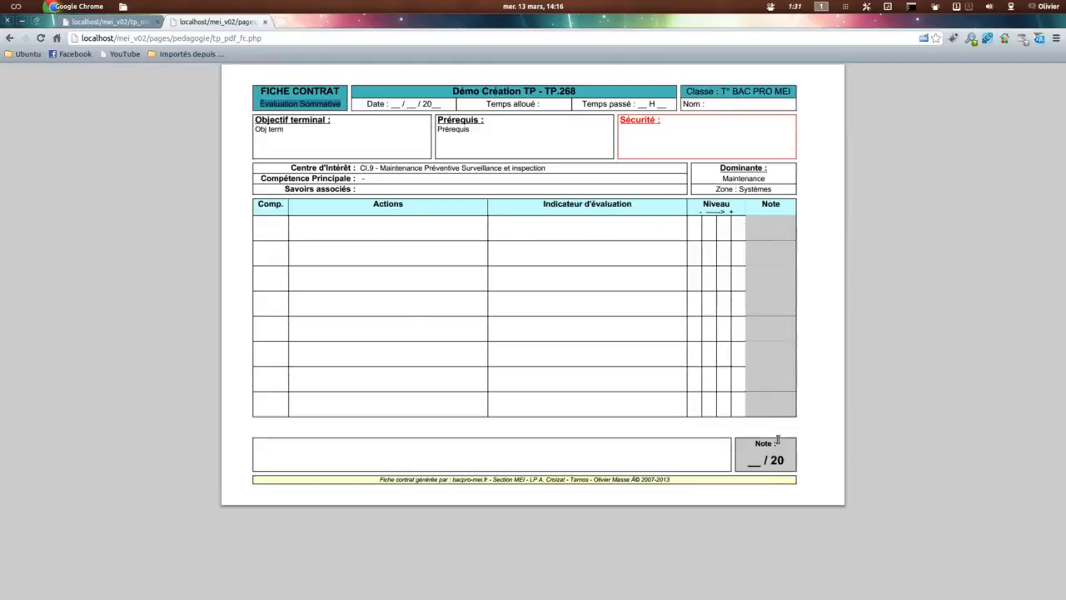
Step: Reload the Fiche contrat PDF, check its evaluation type and note area, and close it
{"action": "key", "text": "F5"}
{"action": "left_click", "coordinate": [618, 359]}
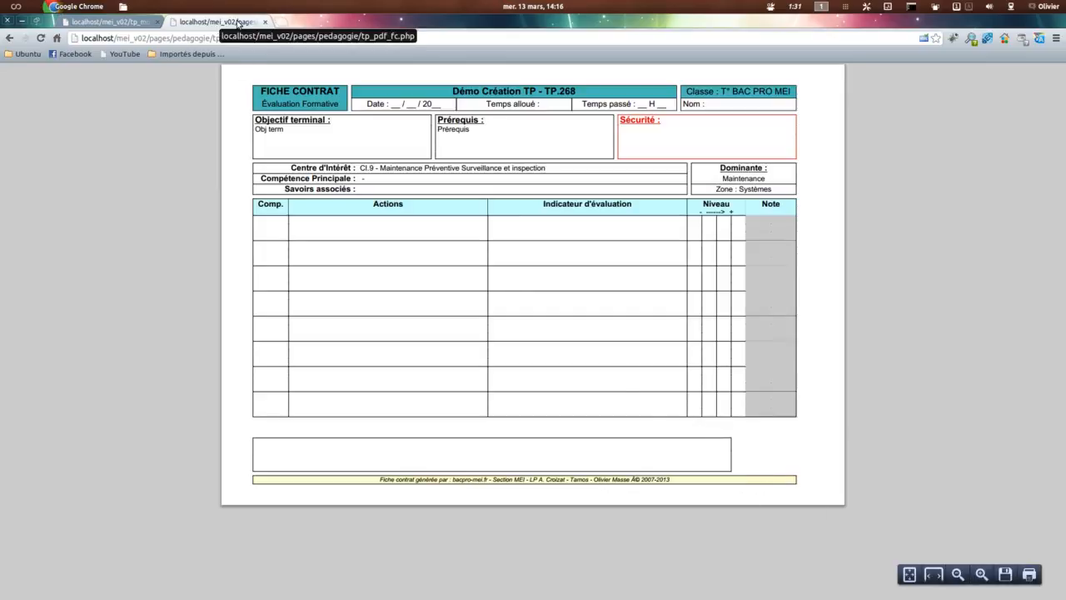
{"action": "left_click", "coordinate": [264, 22]}
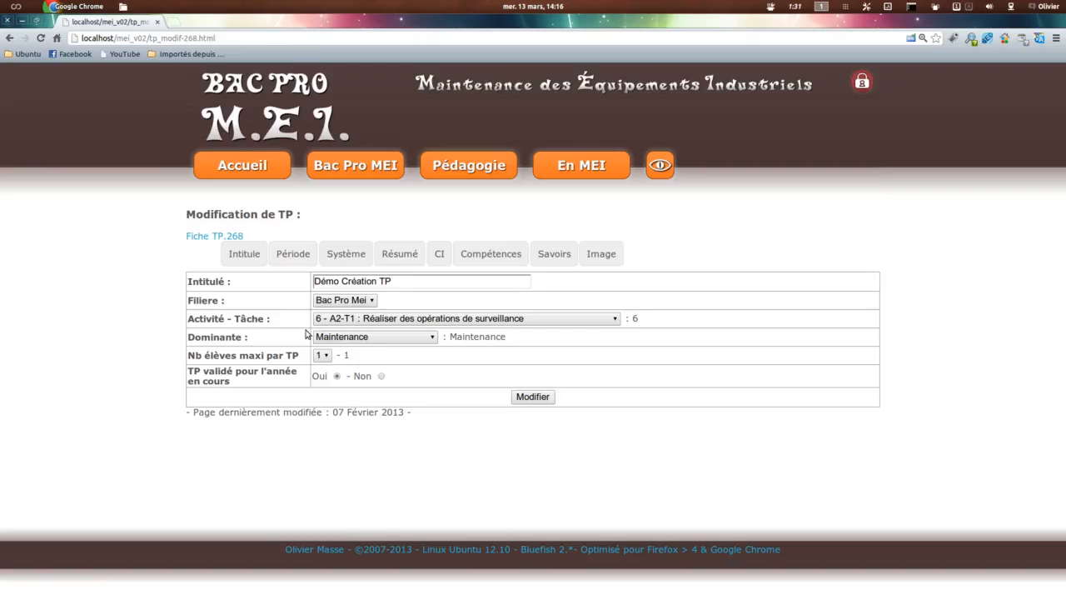
Step: Set the Évaluation in the TP's Résumé back to Sommative and save it
{"action": "left_click", "coordinate": [369, 259]}
{"action": "left_click", "coordinate": [401, 260]}
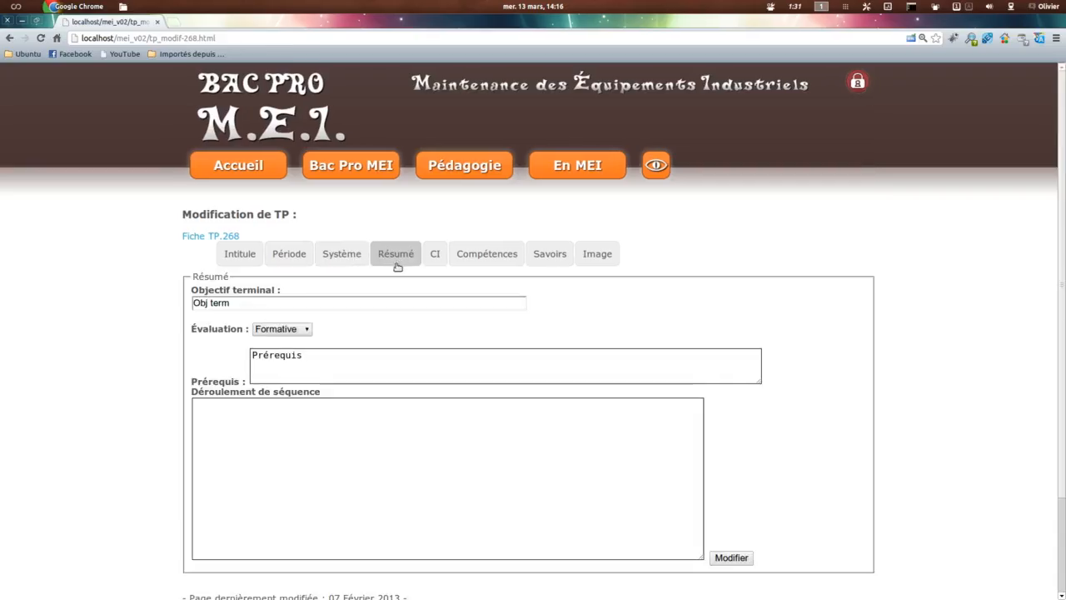
{"action": "left_click", "coordinate": [283, 331]}
{"action": "left_click", "coordinate": [278, 342]}
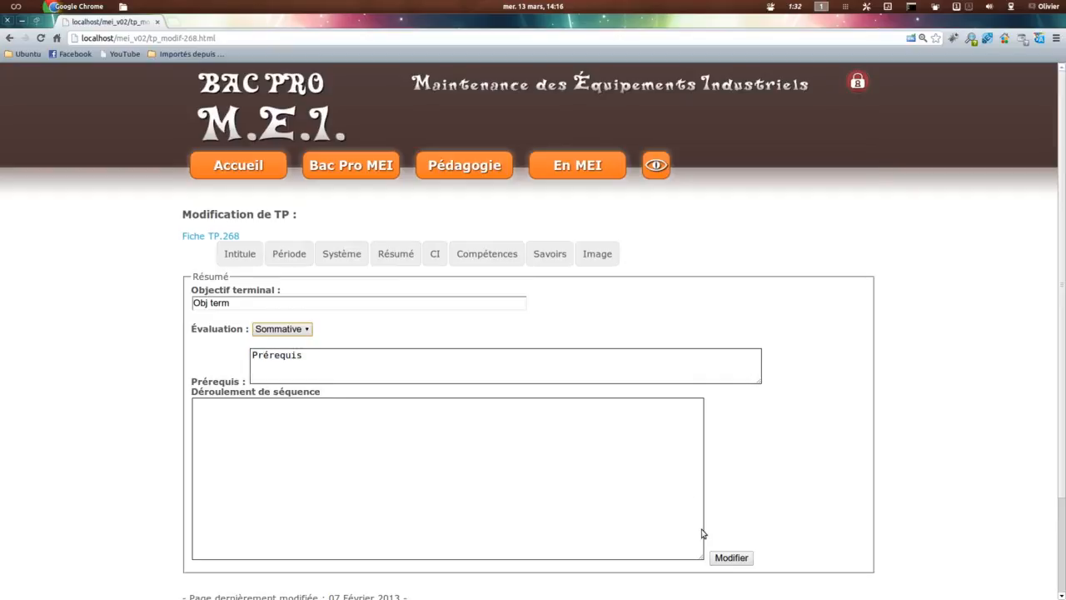
{"action": "left_click", "coordinate": [729, 557]}
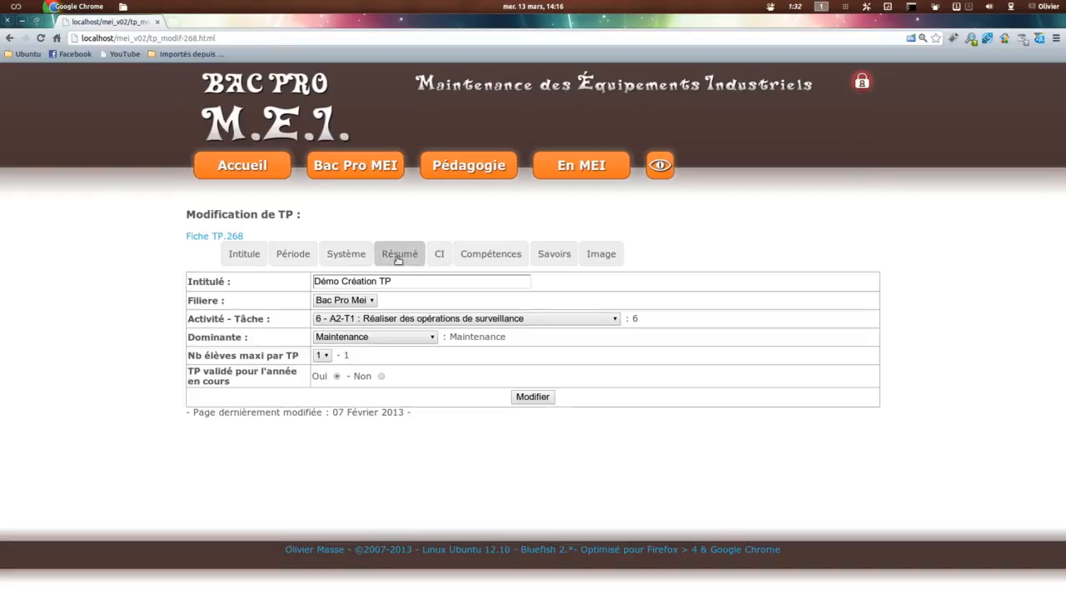
Step: Set the TP's Compétence P. to "CP1.4 - Exécuter des opérations de surveillance et d'inspection" and save it
{"action": "left_click", "coordinate": [398, 256]}
{"action": "left_click", "coordinate": [436, 253]}
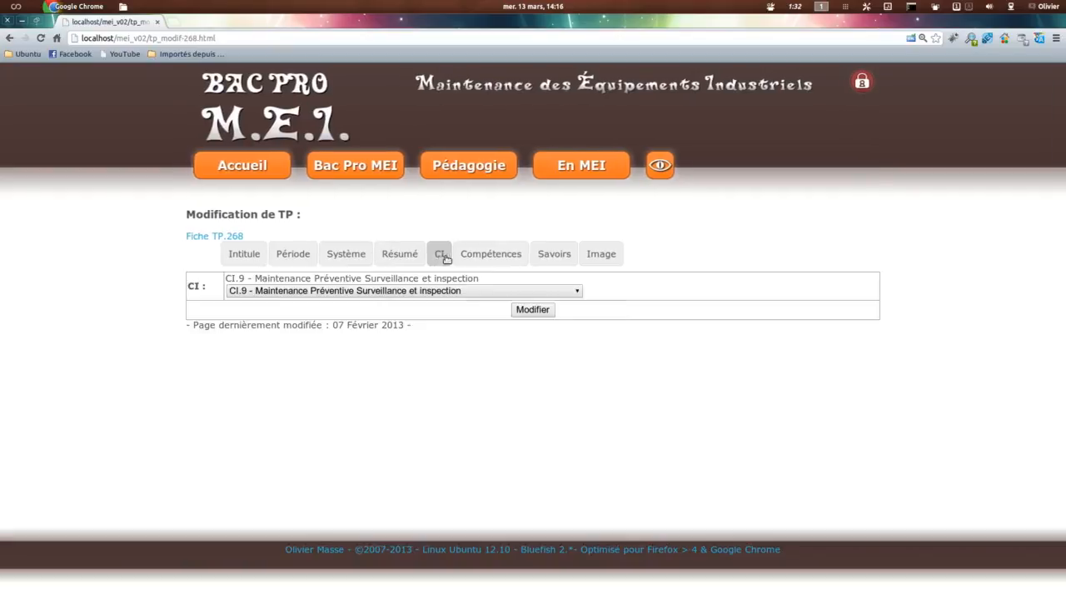
{"action": "left_click", "coordinate": [488, 253]}
{"action": "left_click", "coordinate": [392, 291]}
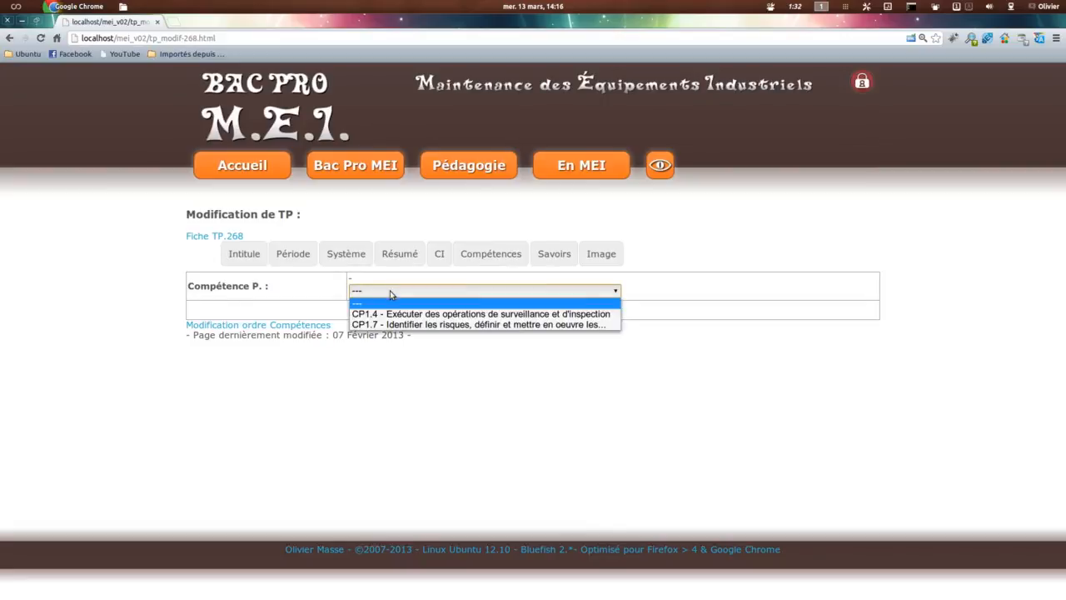
{"action": "left_click", "coordinate": [391, 315]}
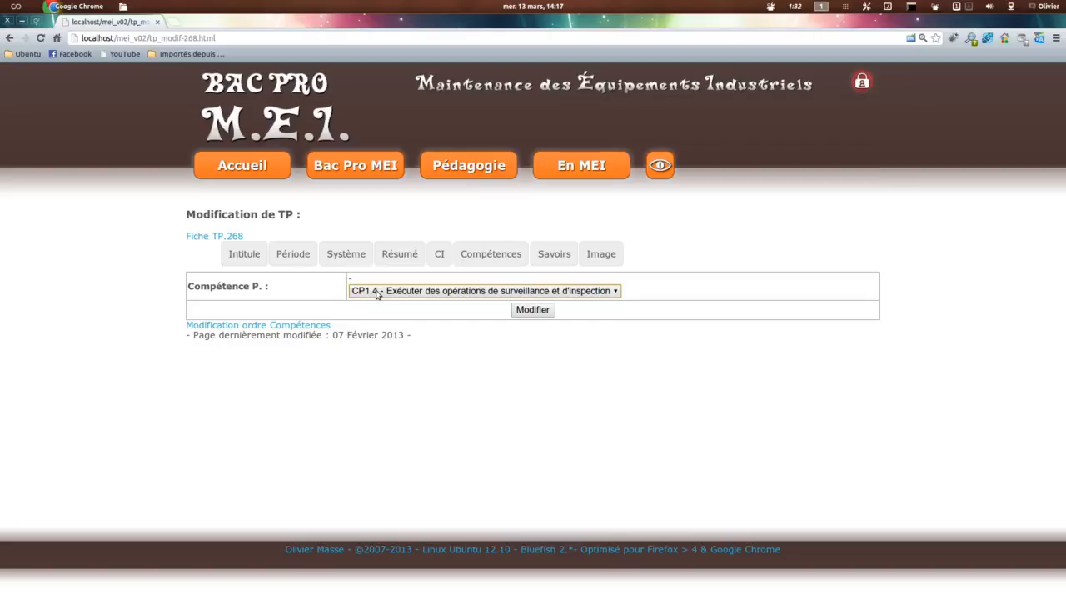
{"action": "left_click", "coordinate": [533, 310]}
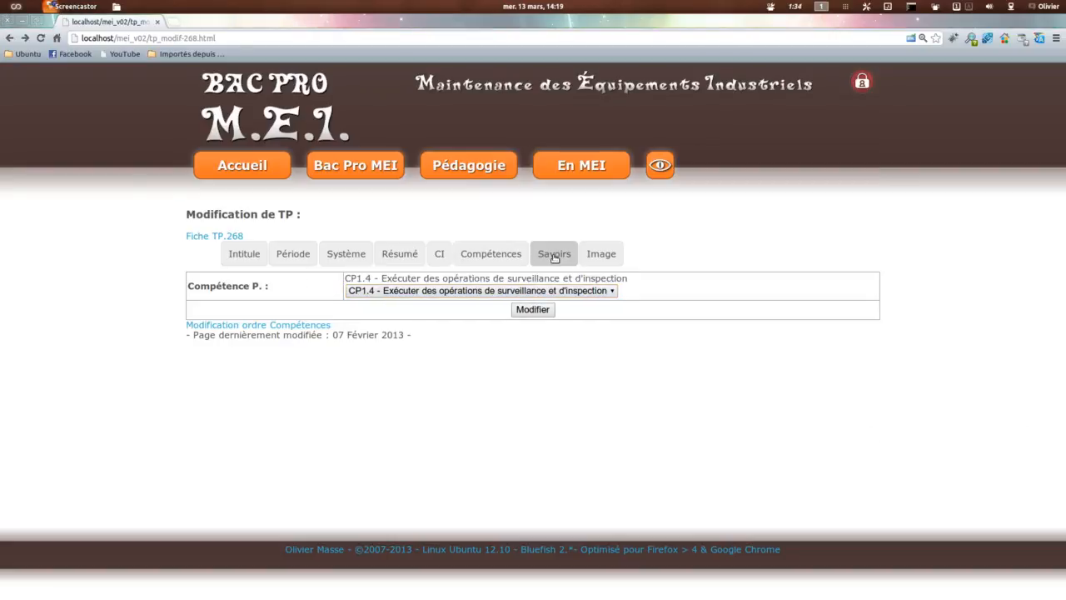
Step: Add the savoir S1.1.4, Analyse fonctionnelle et structurelle des biens -> Transmissions, to the TP as N° 1 and save it
{"action": "left_click", "coordinate": [555, 255]}
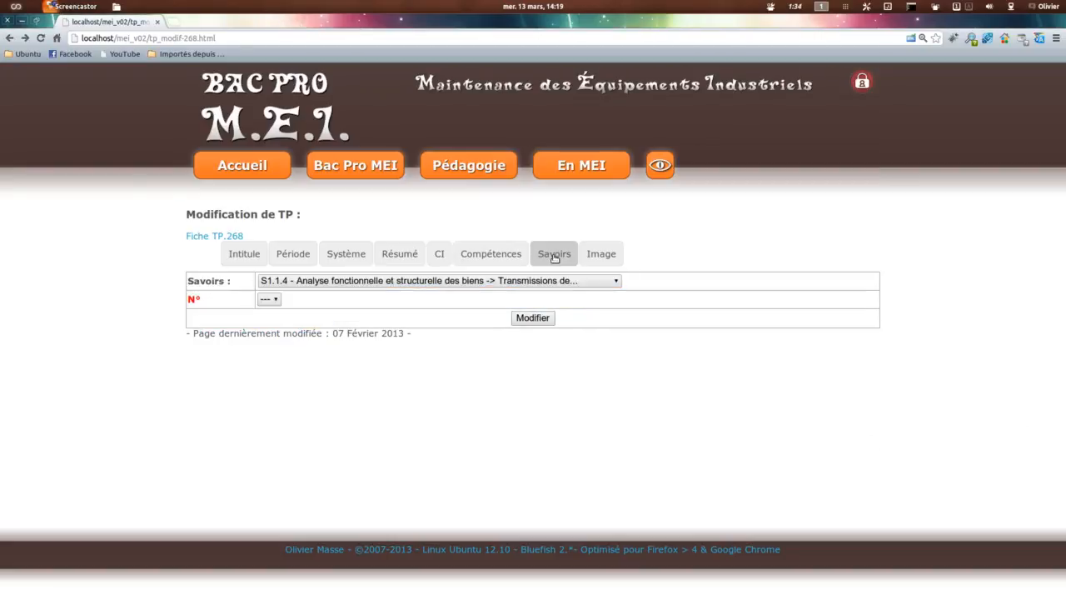
{"action": "left_click", "coordinate": [419, 281]}
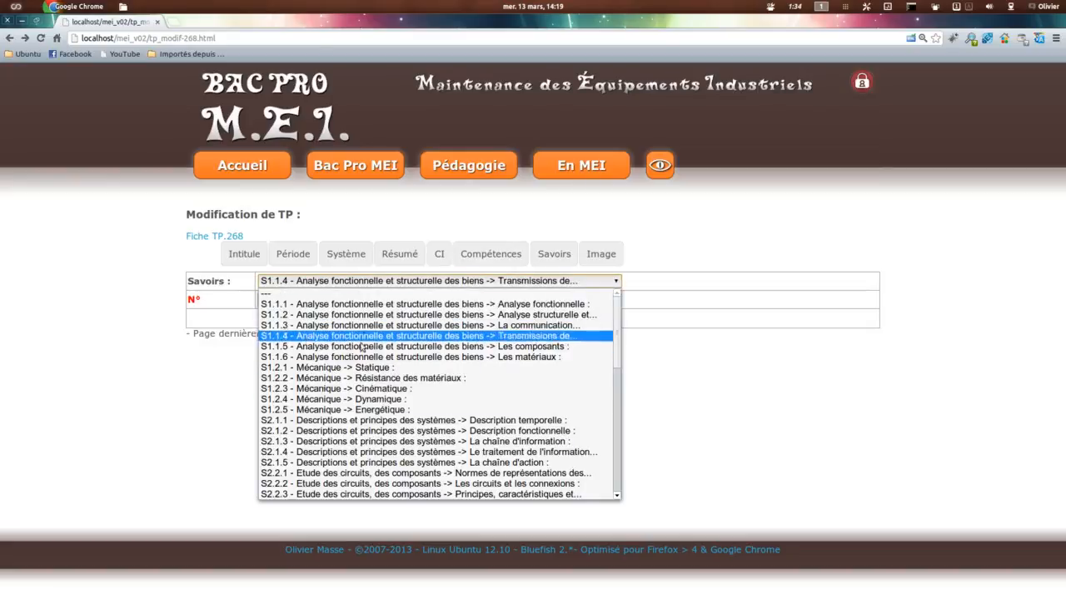
{"action": "left_click", "coordinate": [333, 334]}
{"action": "left_click", "coordinate": [270, 299]}
{"action": "left_click", "coordinate": [273, 321]}
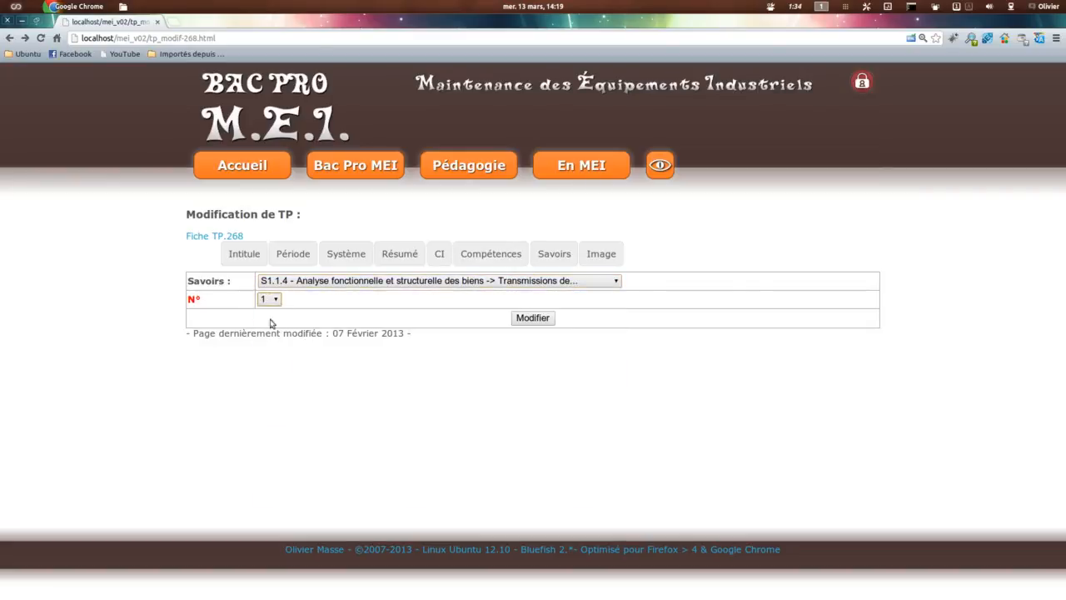
{"action": "left_click", "coordinate": [530, 318]}
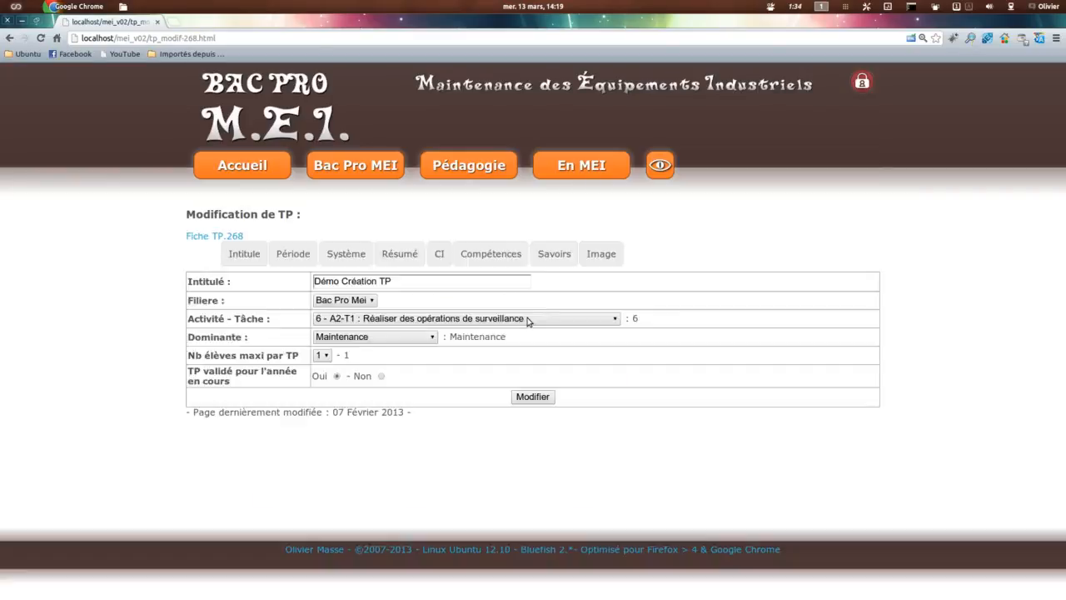
Step: Add the savoir S2.1.2, Descriptions et principes des systèmes -> Description fonctionnelle, to the TP as N° 2 and save it
{"action": "left_click", "coordinate": [550, 254]}
{"action": "left_click", "coordinate": [376, 290]}
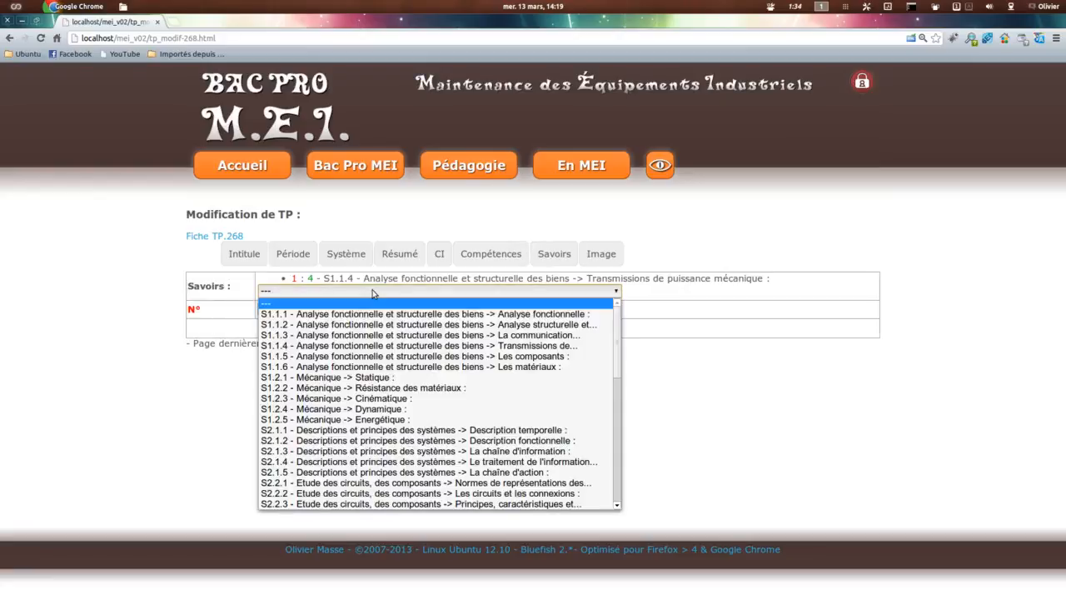
{"action": "left_click", "coordinate": [358, 443]}
{"action": "left_click", "coordinate": [270, 309]}
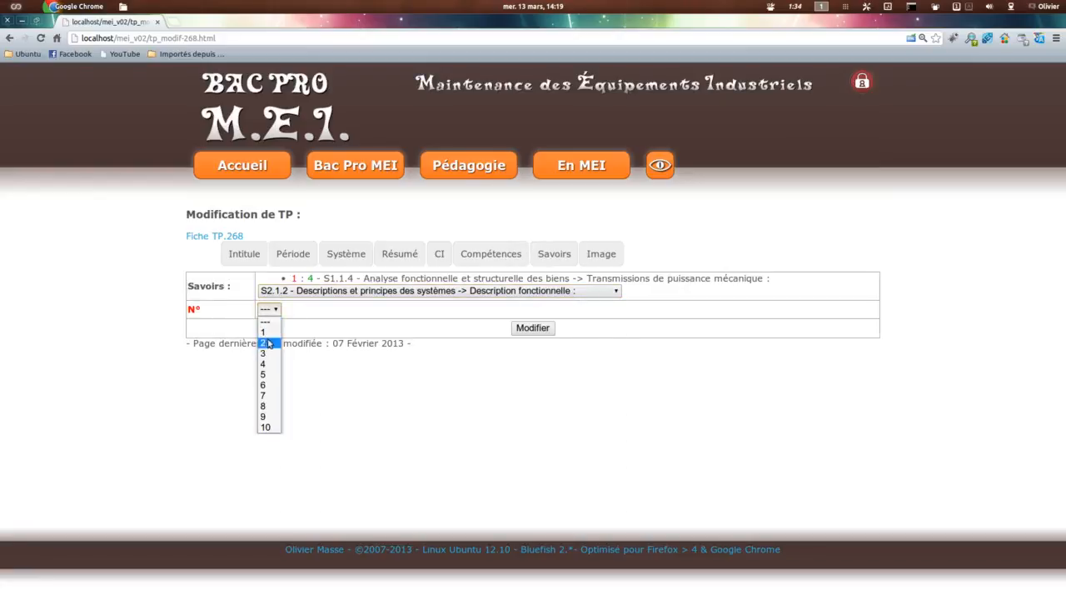
{"action": "left_click", "coordinate": [269, 344]}
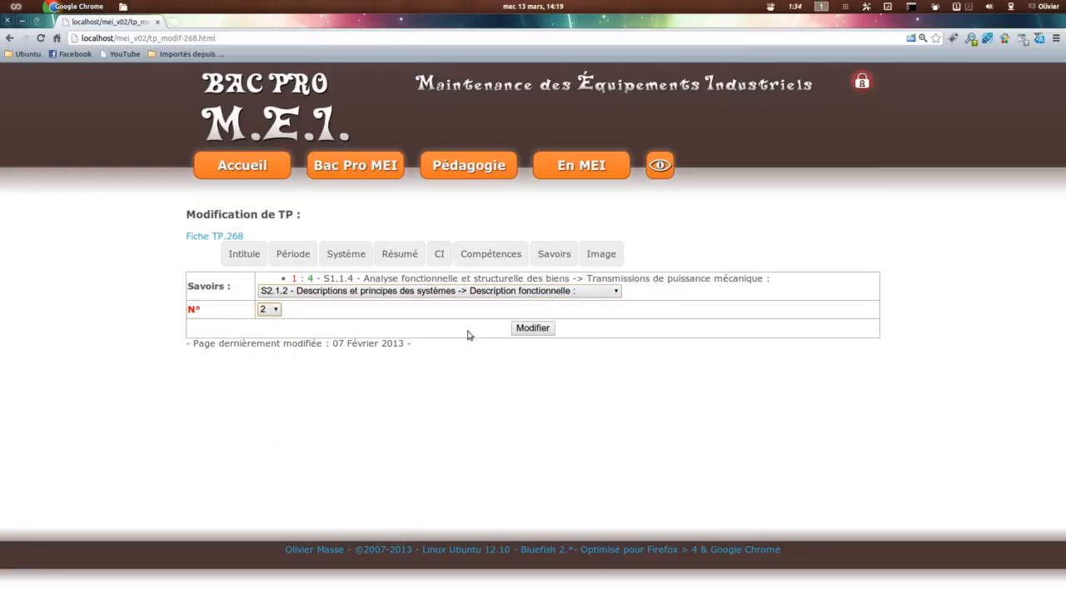
{"action": "left_click", "coordinate": [529, 328]}
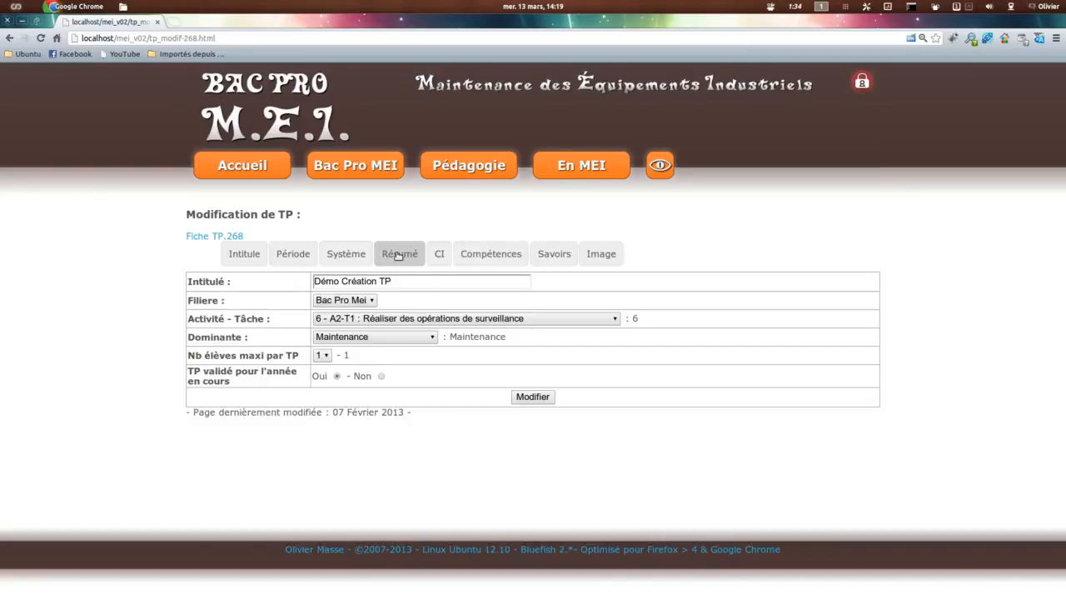
Step: Check the list of savoirs assigned to the TP and open the TP's detail sheet
{"action": "left_click", "coordinate": [398, 255]}
{"action": "left_click", "coordinate": [551, 254]}
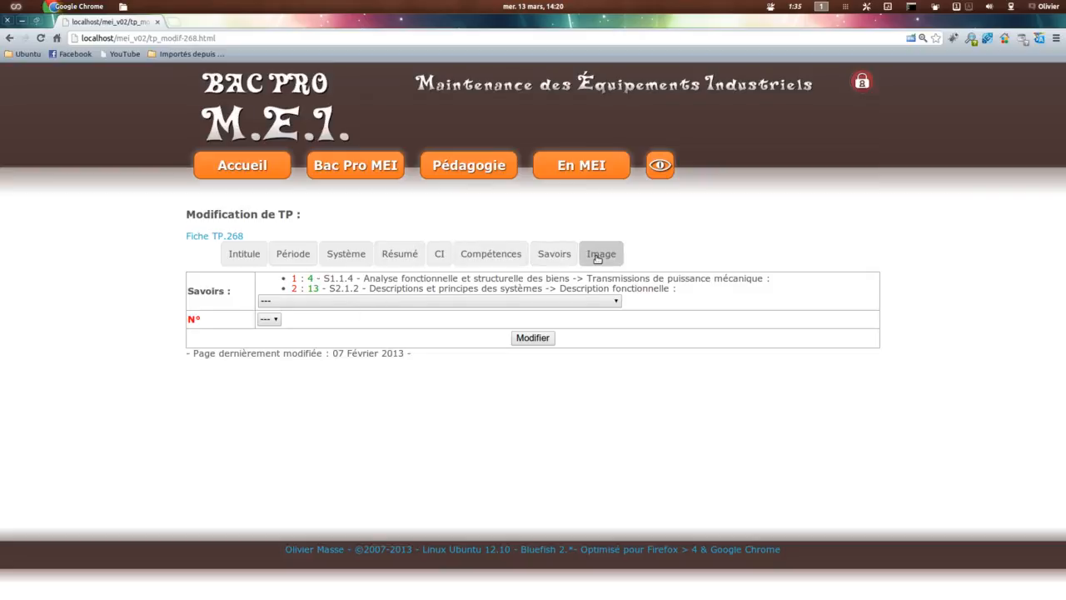
{"action": "left_click", "coordinate": [214, 239]}
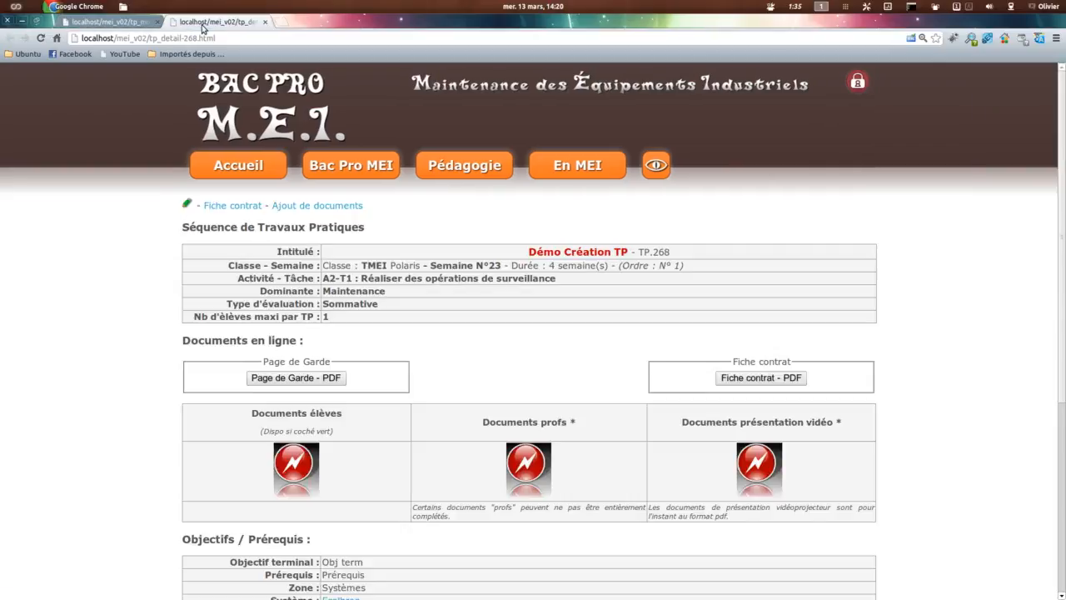
Step: Examine the TP sheet's Système, Centres d'Intérêts, Compétences and Savoirs entries, and return to its online documents
{"action": "scroll", "coordinate": [514, 356], "scroll_direction": "down", "scroll_amount": 5}
{"action": "scroll", "coordinate": [541, 340], "scroll_direction": "down", "scroll_amount": 3}
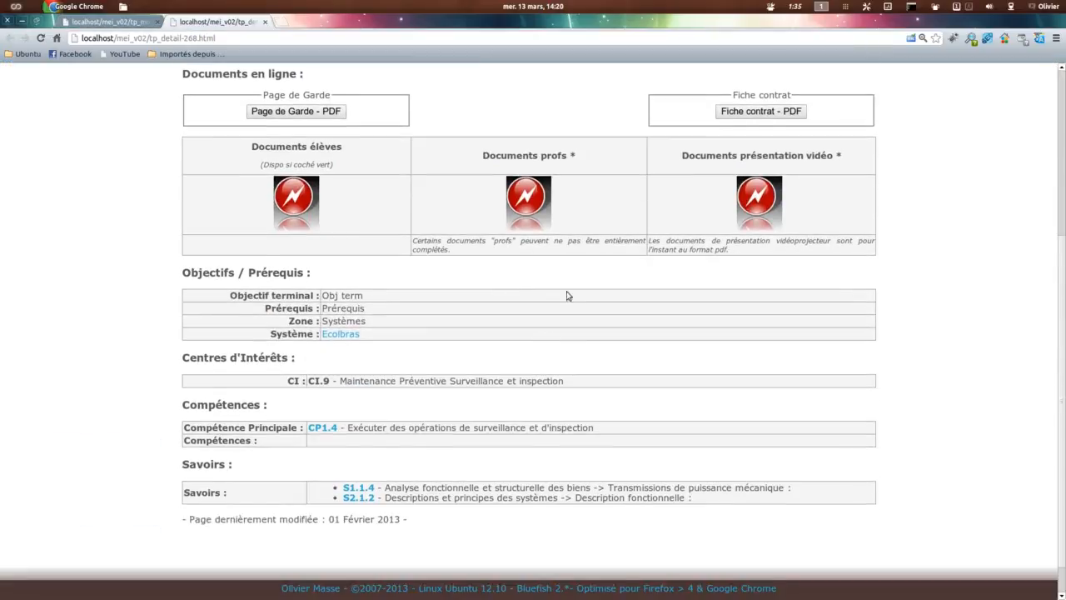
{"action": "left_click_drag", "start_coordinate": [339, 281], "coordinate": [320, 304]}
{"action": "scroll", "coordinate": [453, 331], "scroll_direction": "down", "scroll_amount": 1}
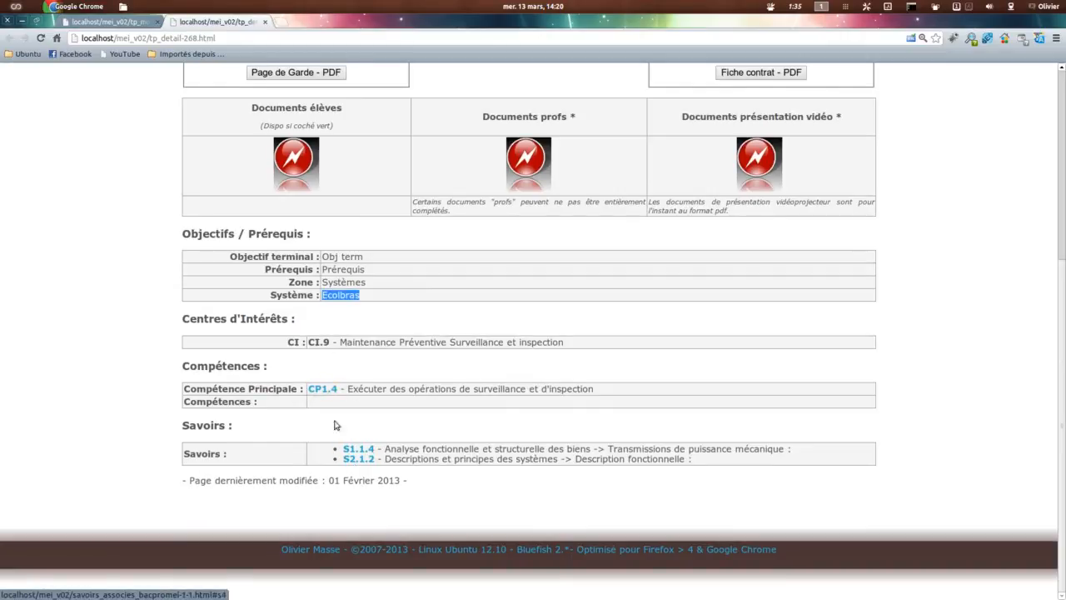
{"action": "left_click_drag", "start_coordinate": [183, 401], "coordinate": [265, 402]}
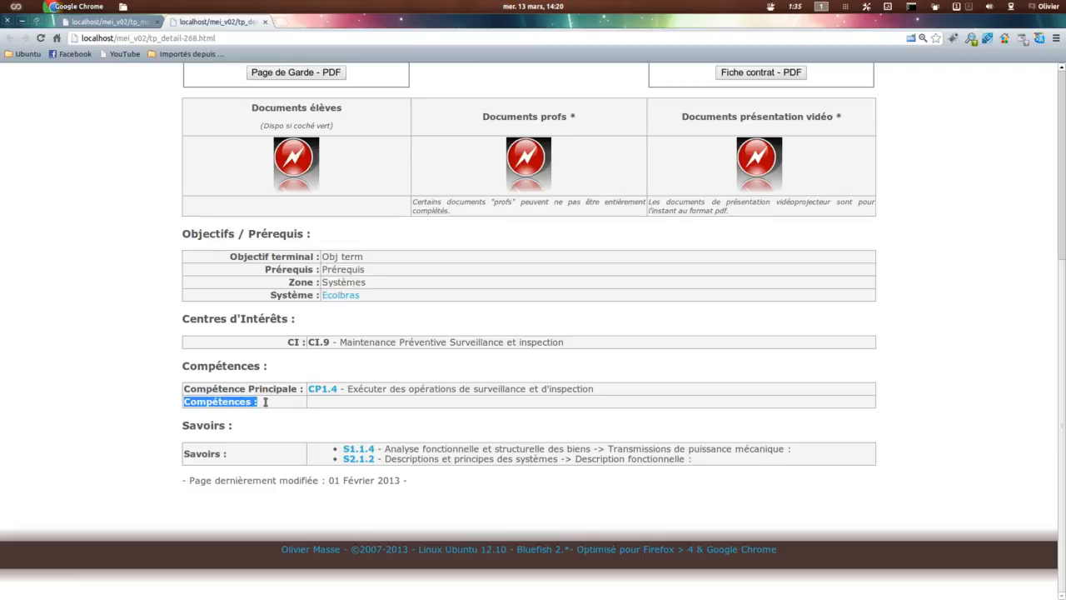
{"action": "left_click", "coordinate": [322, 405]}
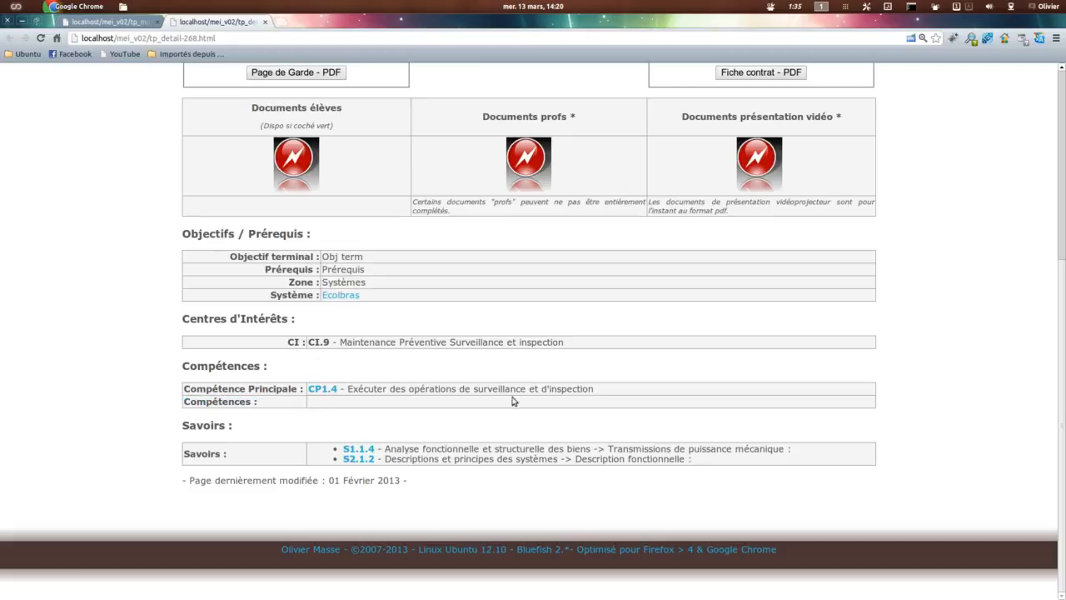
{"action": "scroll", "coordinate": [510, 384], "scroll_direction": "up", "scroll_amount": 8}
{"action": "scroll", "coordinate": [406, 403], "scroll_direction": "down", "scroll_amount": 7}
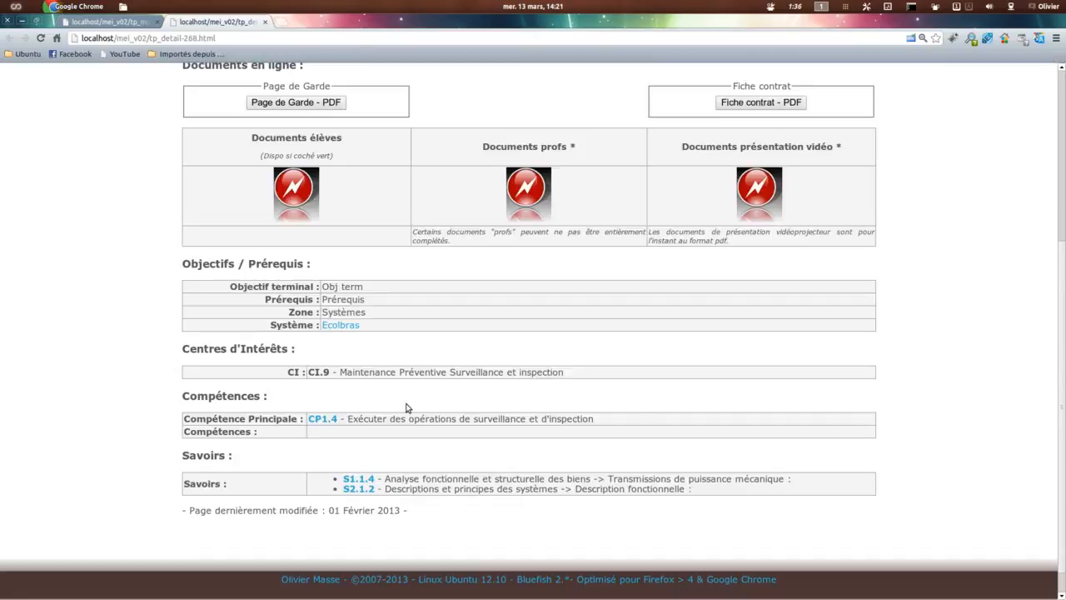
{"action": "scroll", "coordinate": [408, 407], "scroll_direction": "up", "scroll_amount": 4}
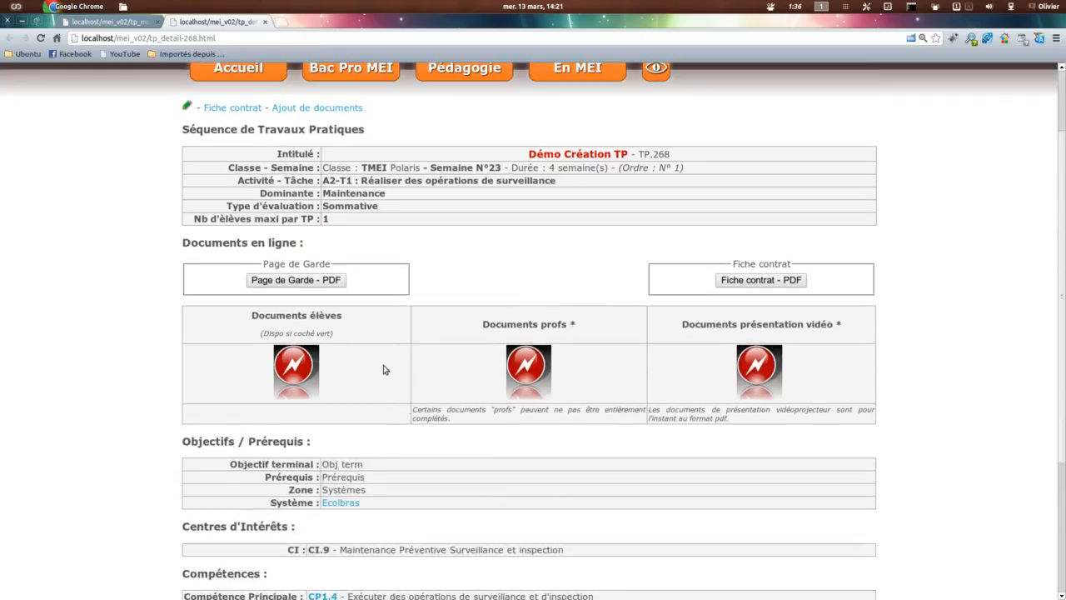
Step: Open the Fiche contrat PDF, check its Objectif terminal, Prérequis, Compétence Principale, Dominante and Zone entries, and close it
{"action": "left_click", "coordinate": [747, 281]}
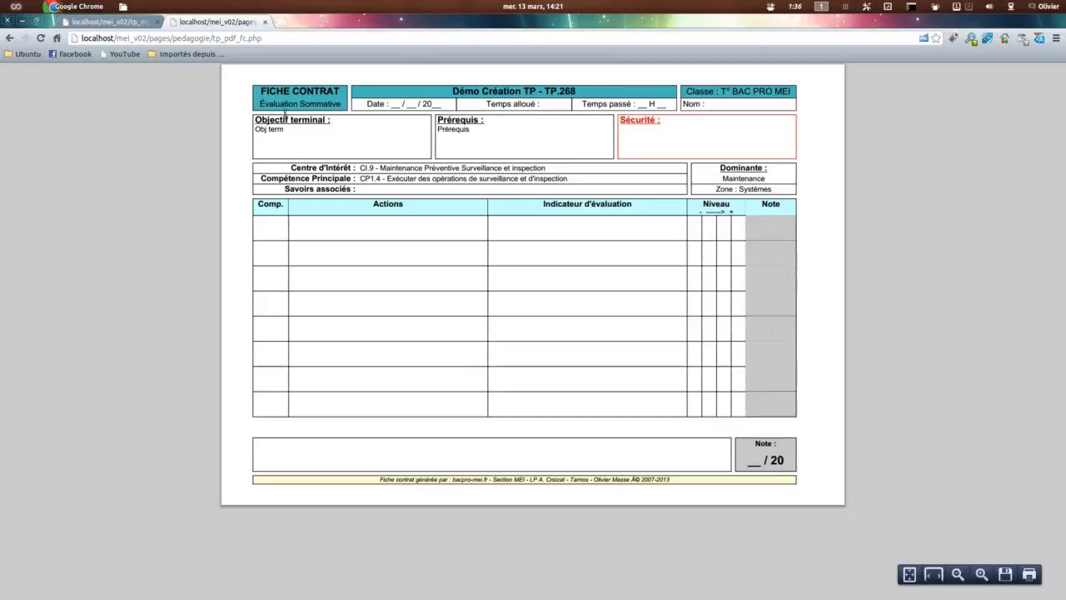
{"action": "left_click_drag", "start_coordinate": [298, 127], "coordinate": [269, 129]}
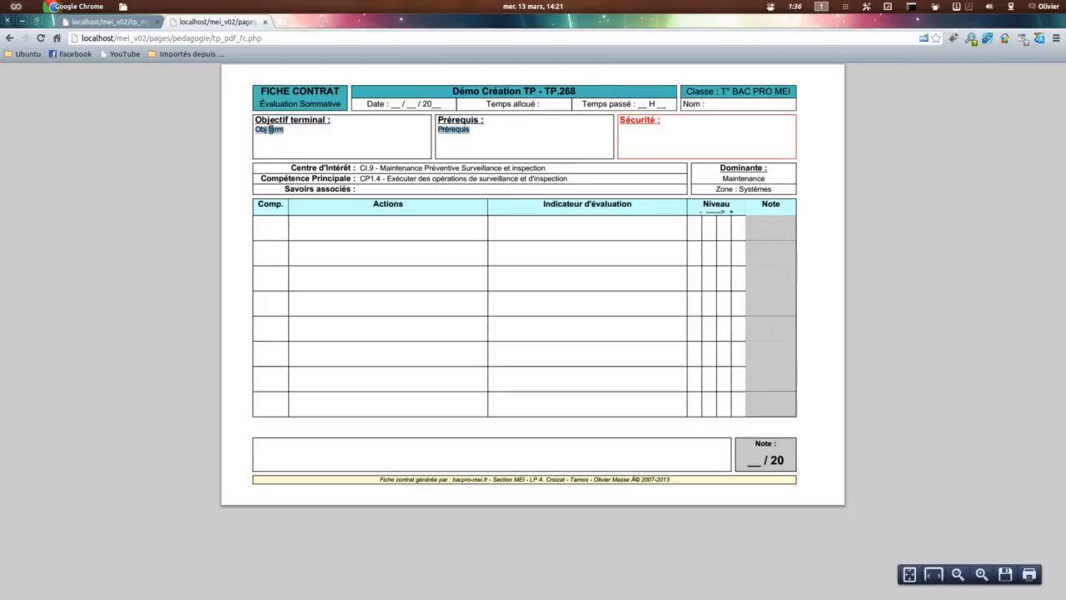
{"action": "left_click", "coordinate": [291, 131]}
{"action": "double_click", "coordinate": [445, 129]}
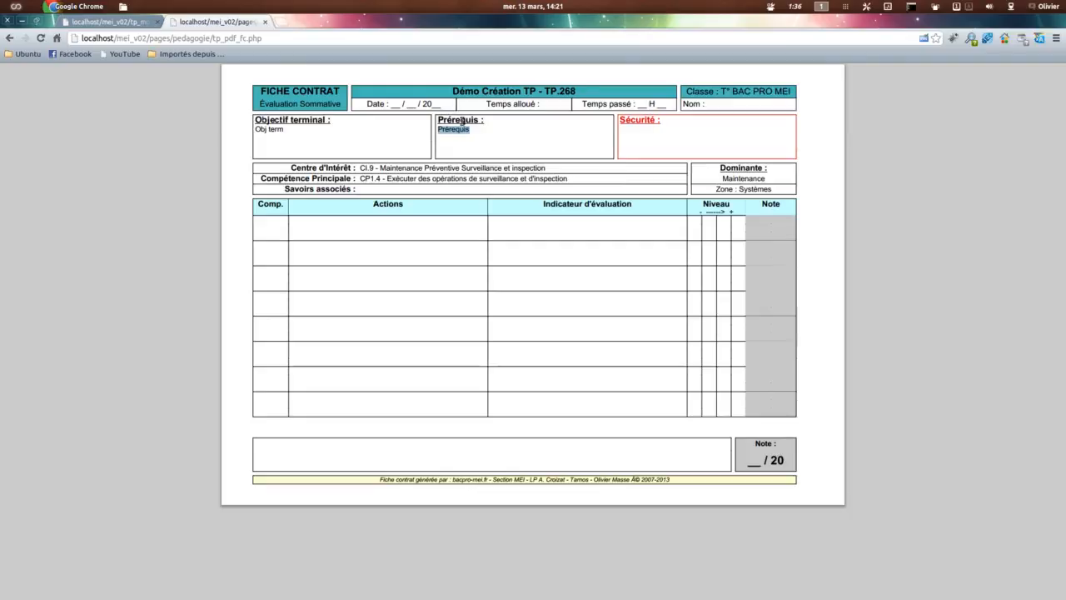
{"action": "left_click_drag", "start_coordinate": [360, 178], "coordinate": [606, 174]}
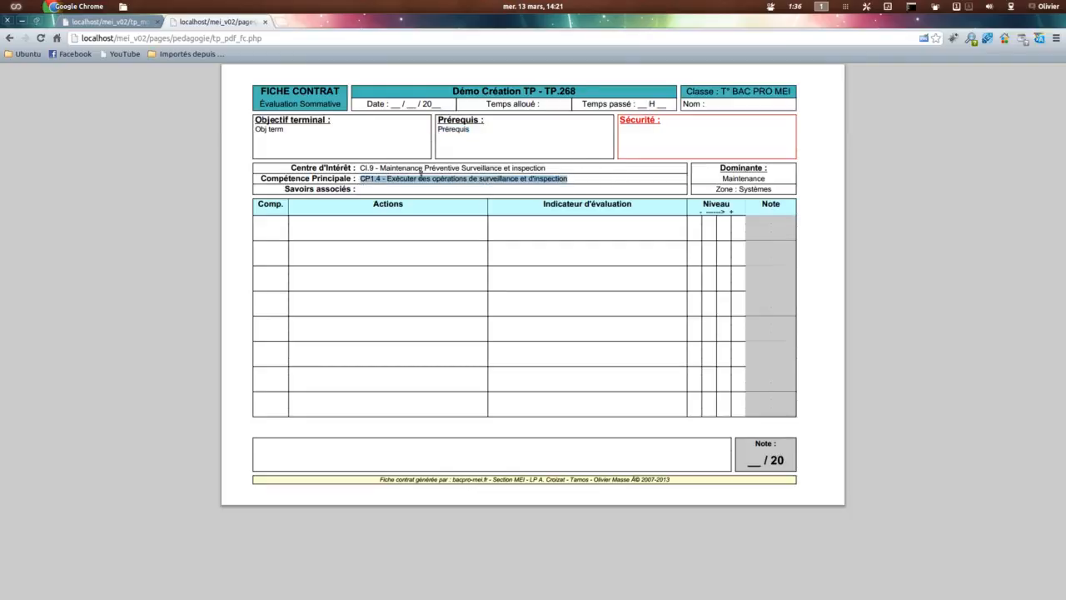
{"action": "double_click", "coordinate": [740, 179]}
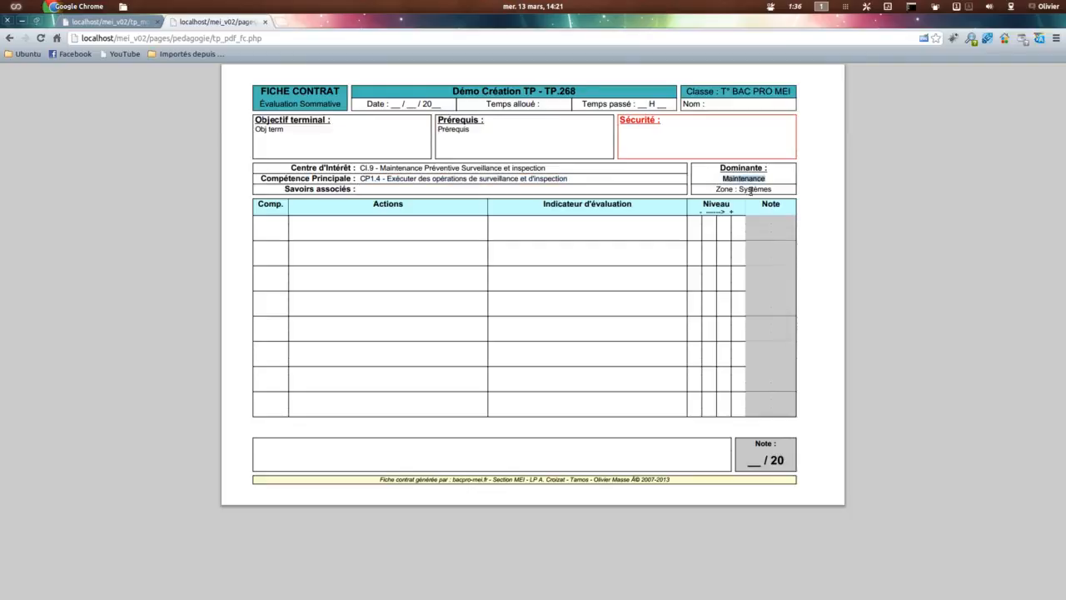
{"action": "double_click", "coordinate": [751, 189]}
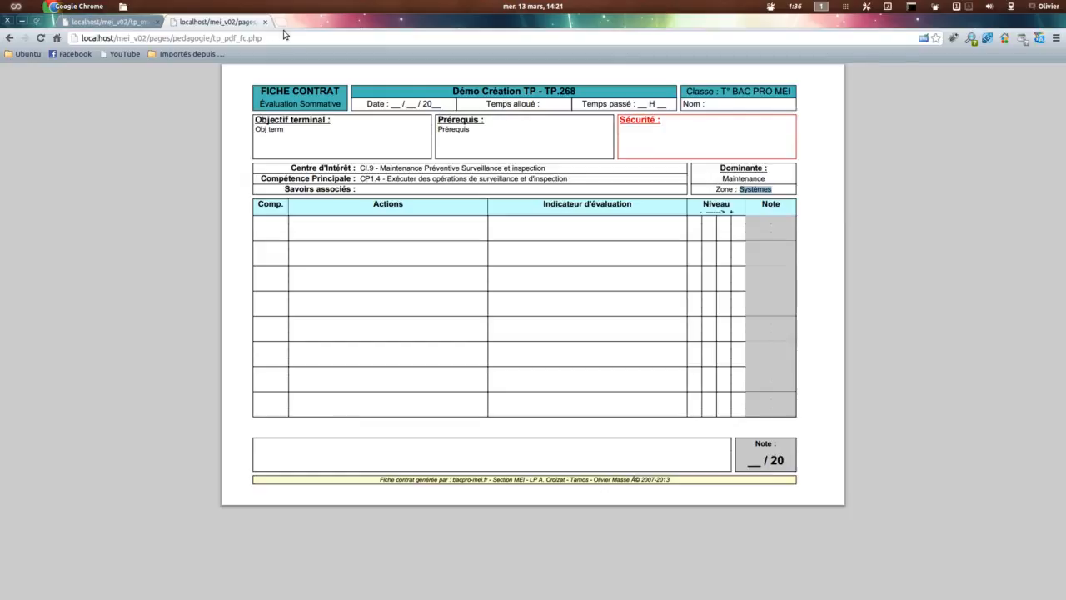
{"action": "left_click", "coordinate": [264, 22]}
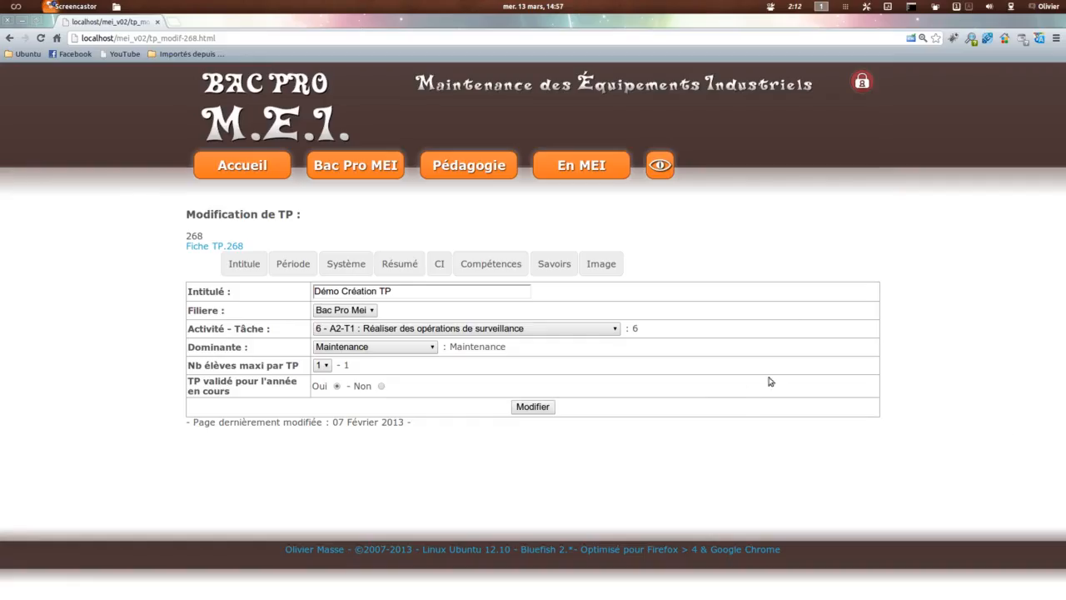
Step: Preview video.jpg and upload it as the image of the TP
{"action": "left_click", "coordinate": [610, 264]}
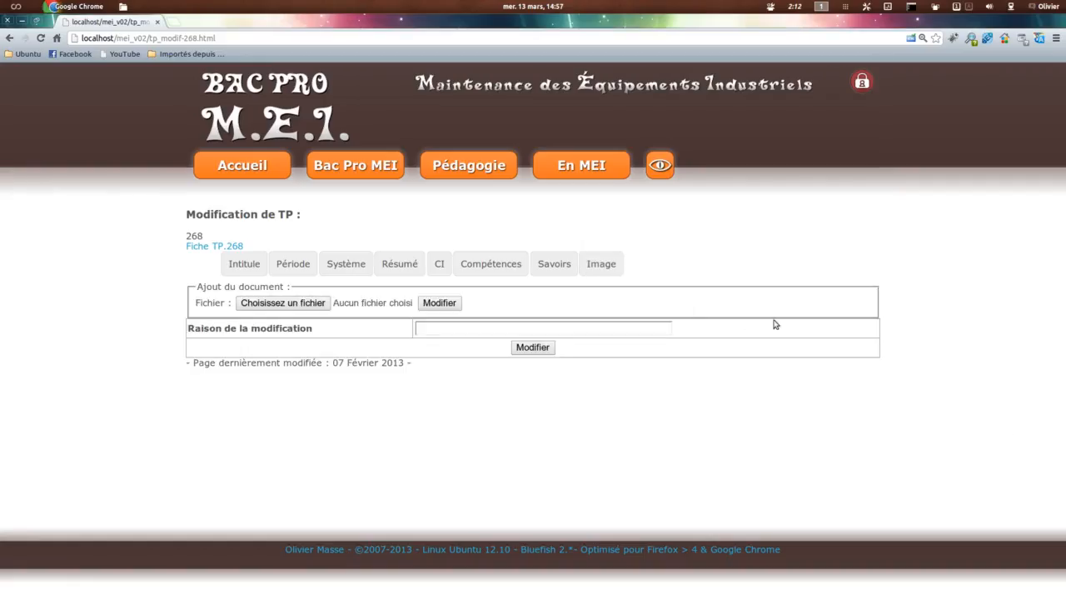
{"action": "left_click_drag", "start_coordinate": [1065, 255], "coordinate": [589, 199]}
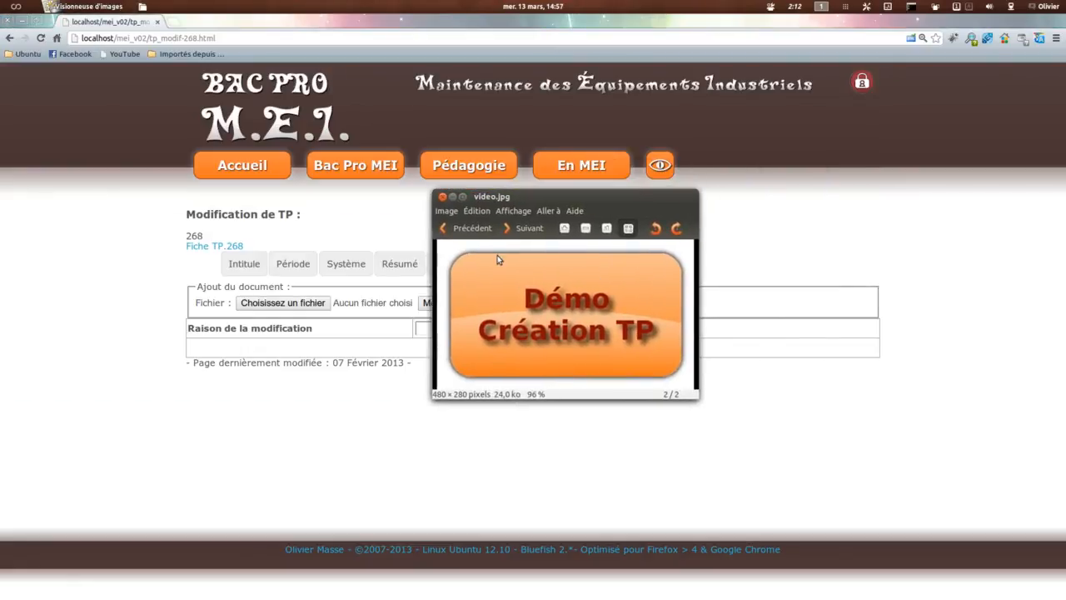
{"action": "left_click", "coordinate": [443, 197]}
{"action": "left_click", "coordinate": [264, 305]}
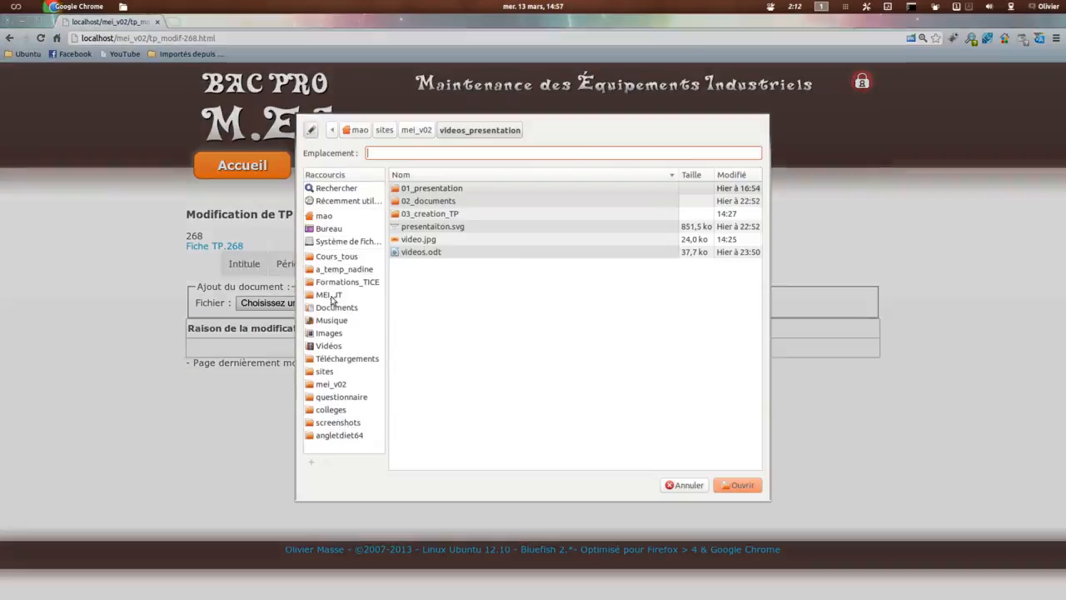
{"action": "double_click", "coordinate": [430, 240]}
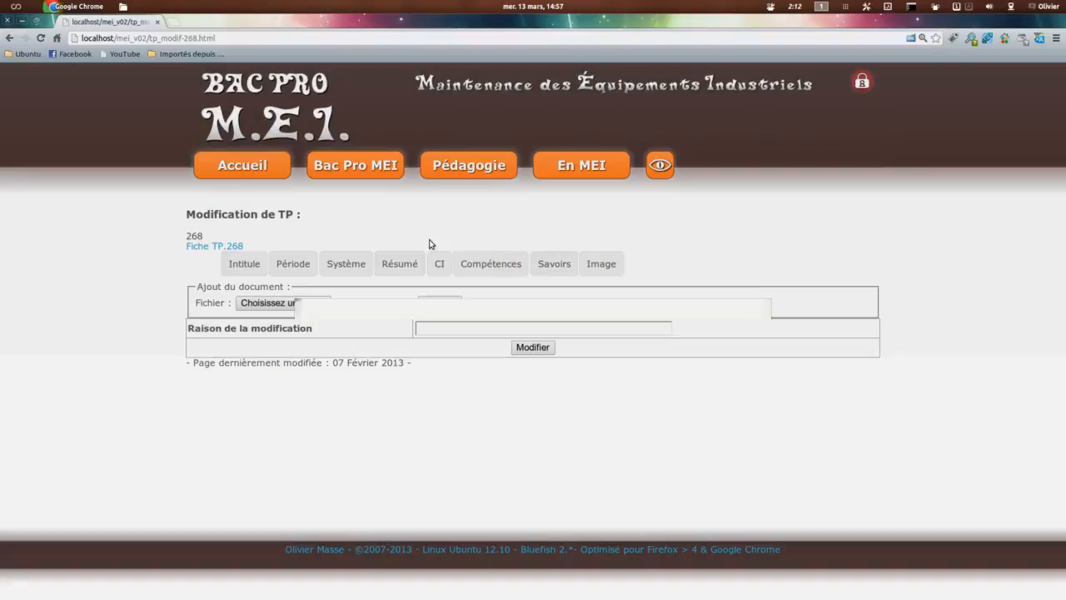
{"action": "left_click", "coordinate": [437, 304]}
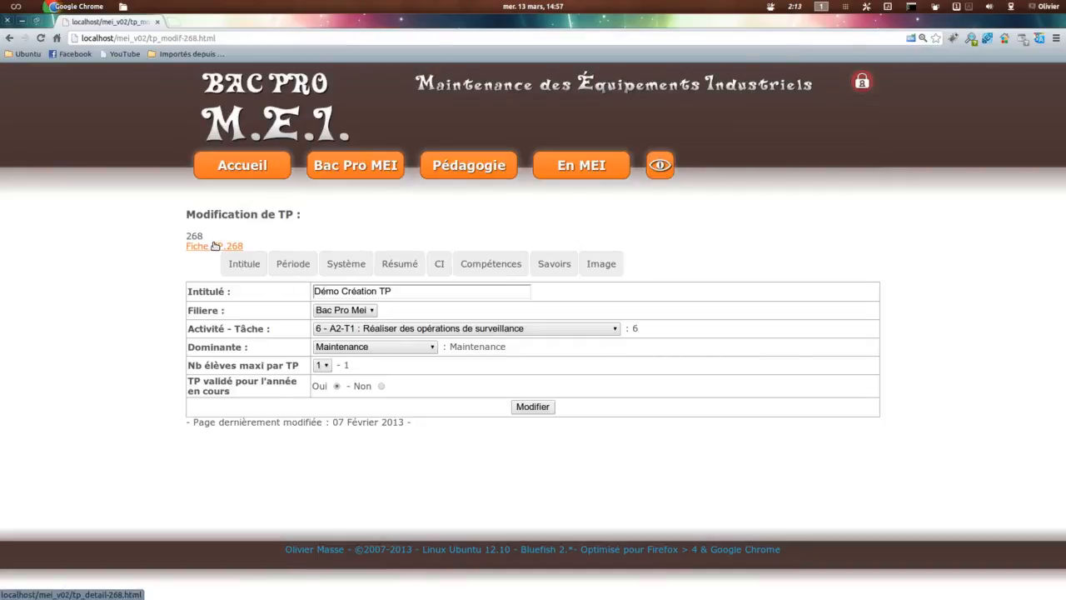
Step: Generate the Page de Garde PDF from the TP sheet, examine its header, image and activity block, and return to the sheet
{"action": "left_click", "coordinate": [214, 245]}
{"action": "left_click", "coordinate": [300, 379]}
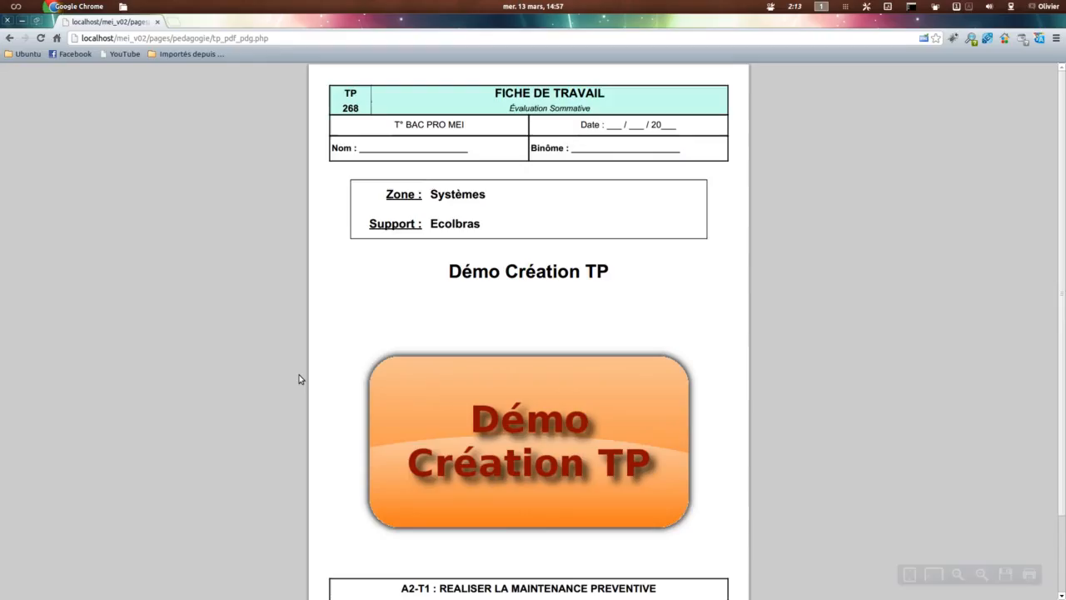
{"action": "scroll", "coordinate": [772, 383], "scroll_direction": "down", "scroll_amount": 3}
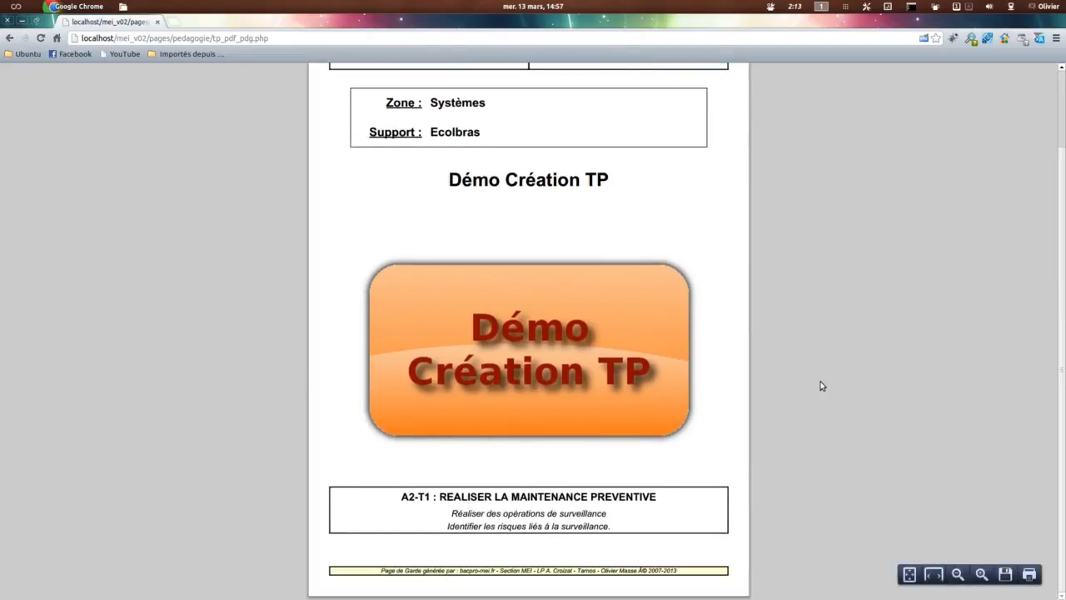
{"action": "scroll", "coordinate": [822, 386], "scroll_direction": "up", "scroll_amount": 3}
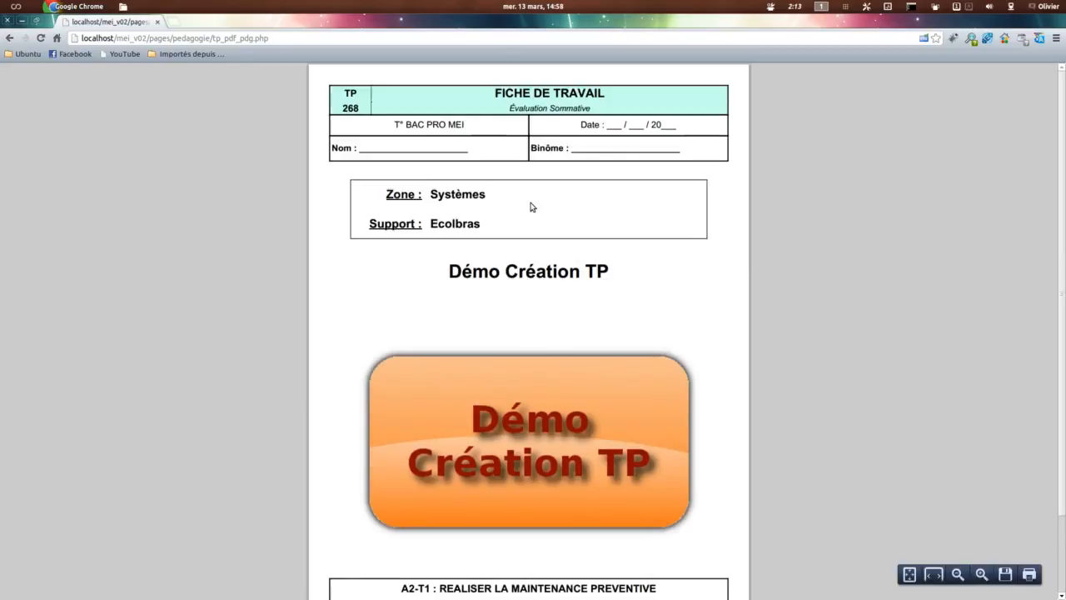
{"action": "scroll", "coordinate": [797, 374], "scroll_direction": "down", "scroll_amount": 3}
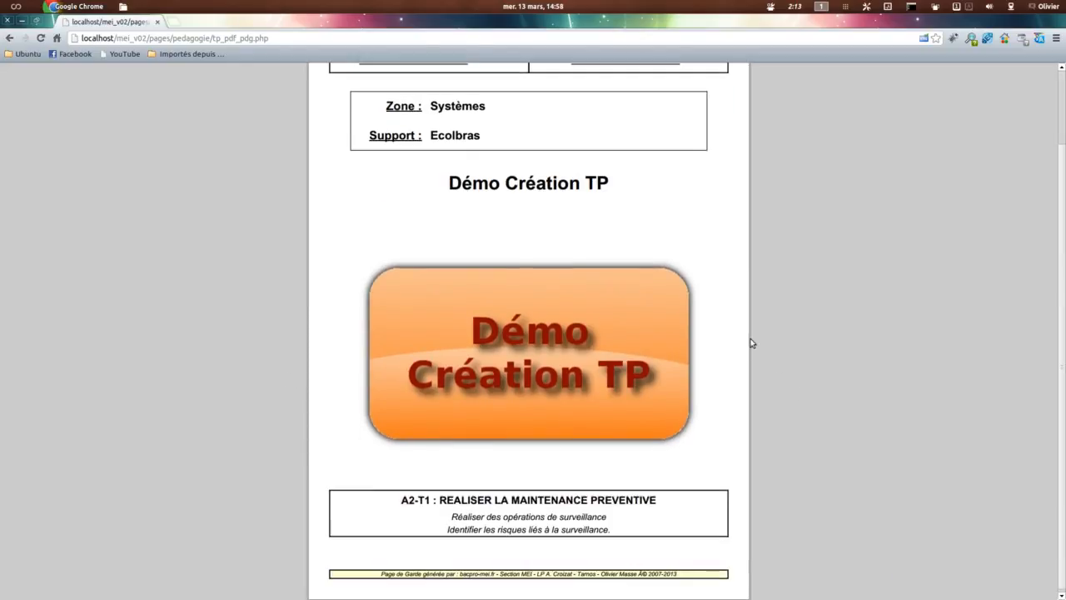
{"action": "scroll", "coordinate": [474, 190], "scroll_direction": "up", "scroll_amount": 2}
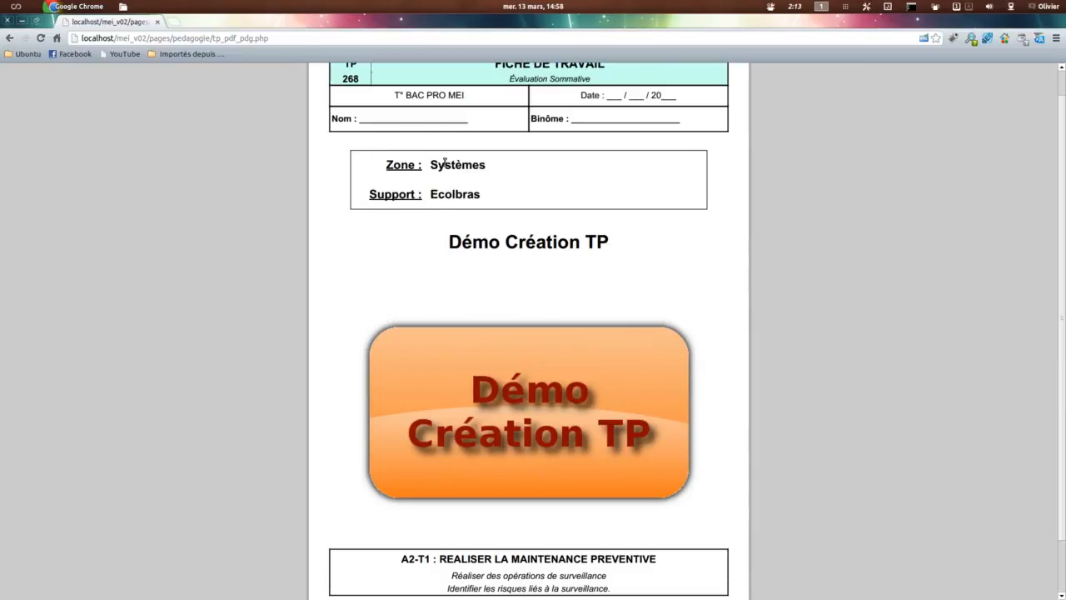
{"action": "scroll", "coordinate": [543, 336], "scroll_direction": "up", "scroll_amount": 1}
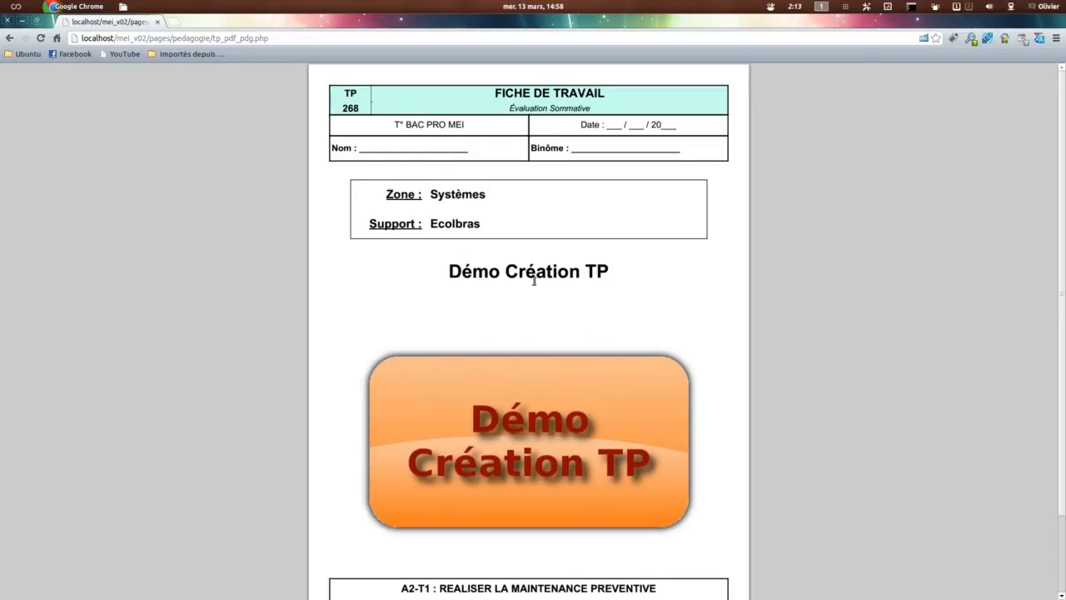
{"action": "left_click_drag", "start_coordinate": [338, 108], "coordinate": [362, 109]}
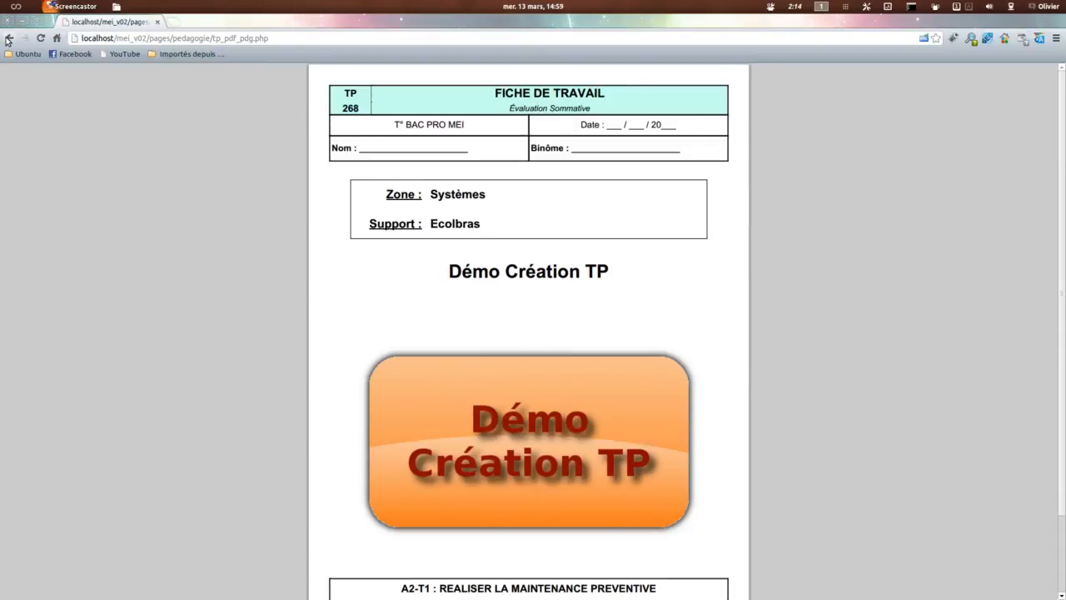
{"action": "left_click", "coordinate": [8, 39]}
Step: Inspect the TP's document upload form and its document categories, and go back to the TP sheet without uploading anything
{"action": "scroll", "coordinate": [436, 288], "scroll_direction": "down", "scroll_amount": 4}
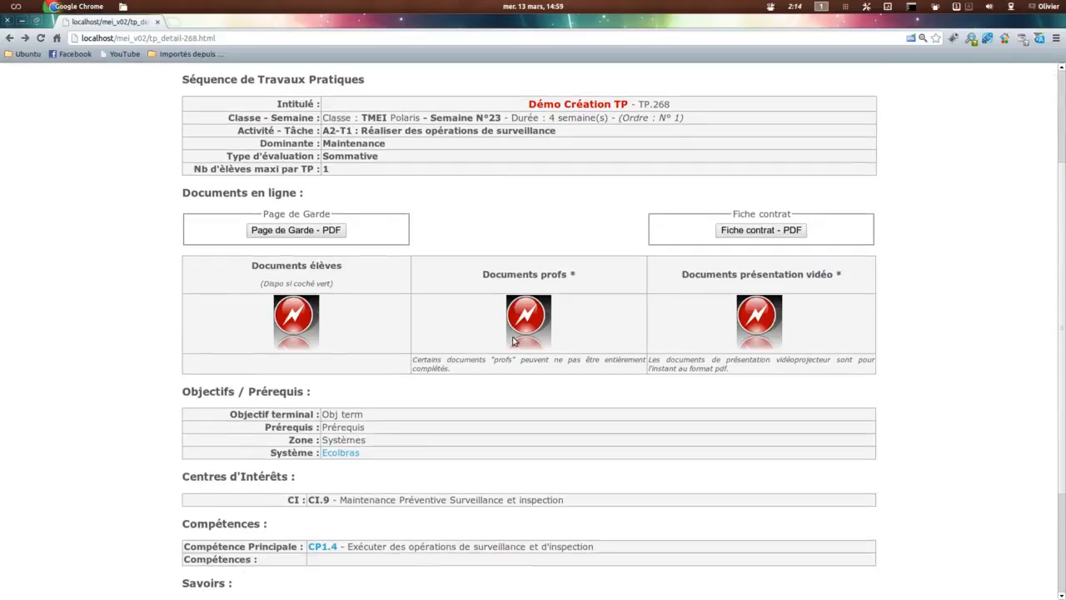
{"action": "scroll", "coordinate": [514, 340], "scroll_direction": "up", "scroll_amount": 3}
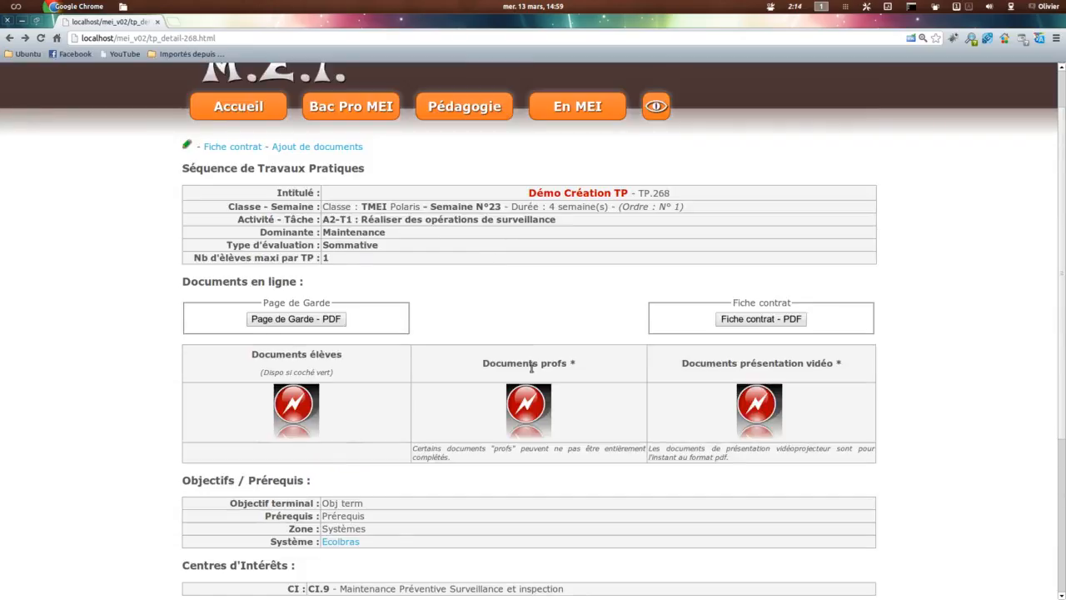
{"action": "left_click", "coordinate": [326, 147]}
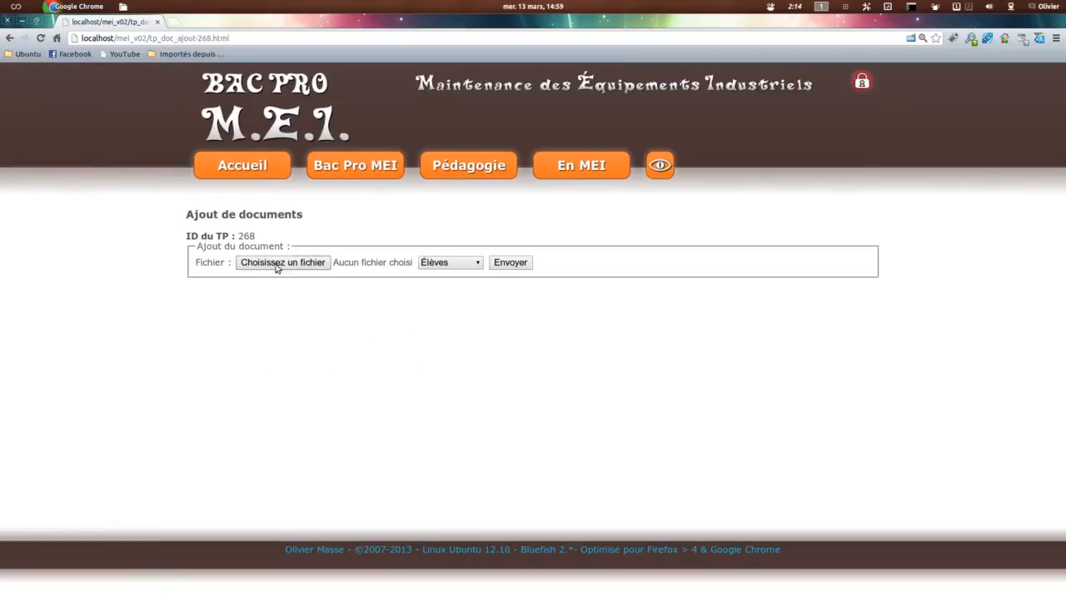
{"action": "left_click", "coordinate": [431, 265]}
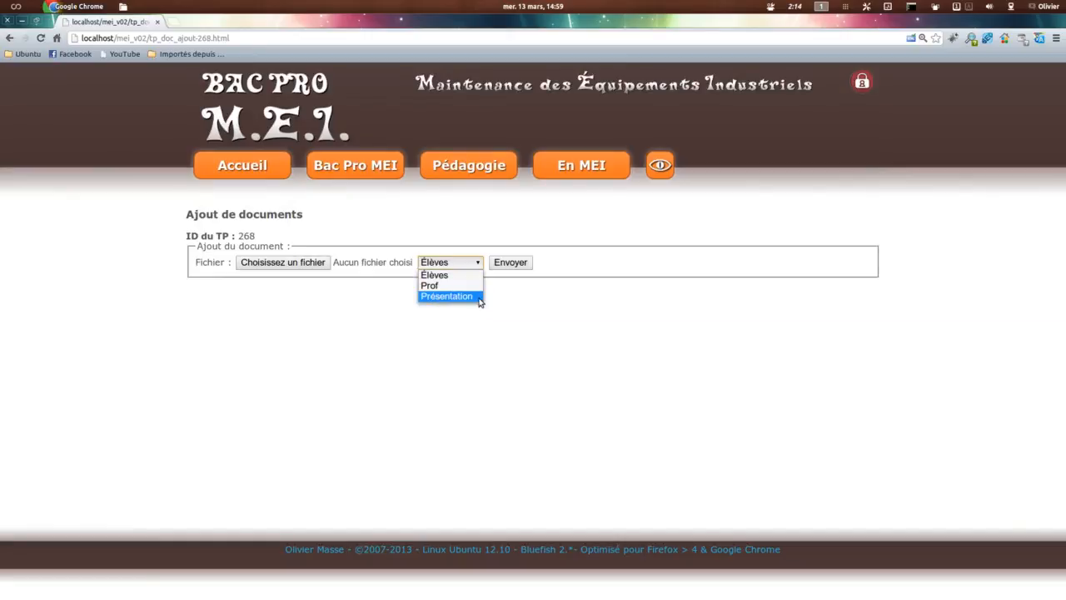
{"action": "key", "text": "Down"}
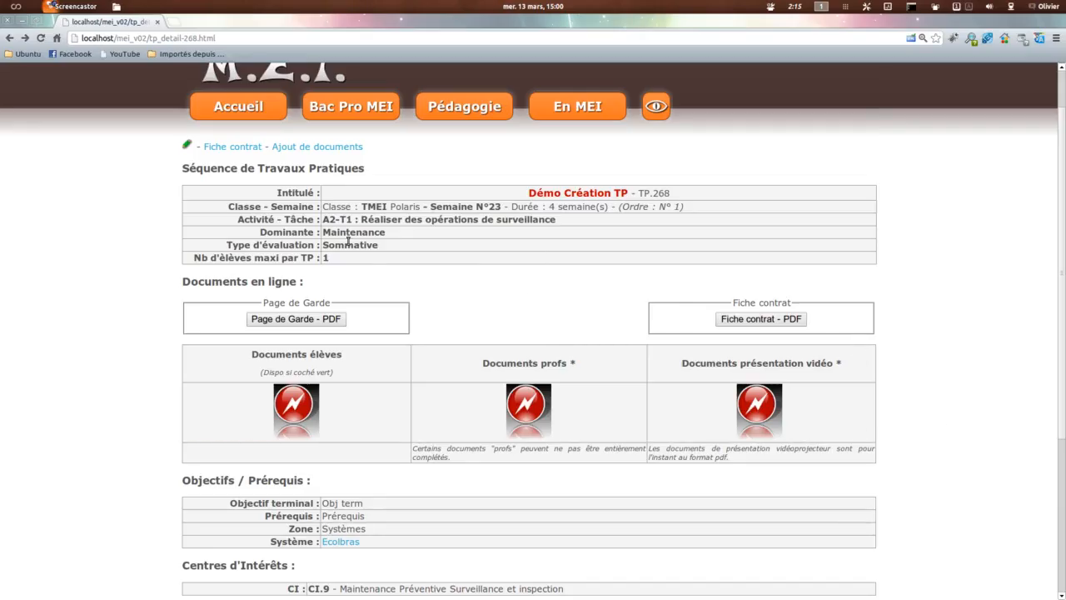
Step: Open the TP's fiche contrat editor and look through its Durée, Validation, Sécurité and Actions-Indicateurs sections
{"action": "left_click", "coordinate": [232, 148]}
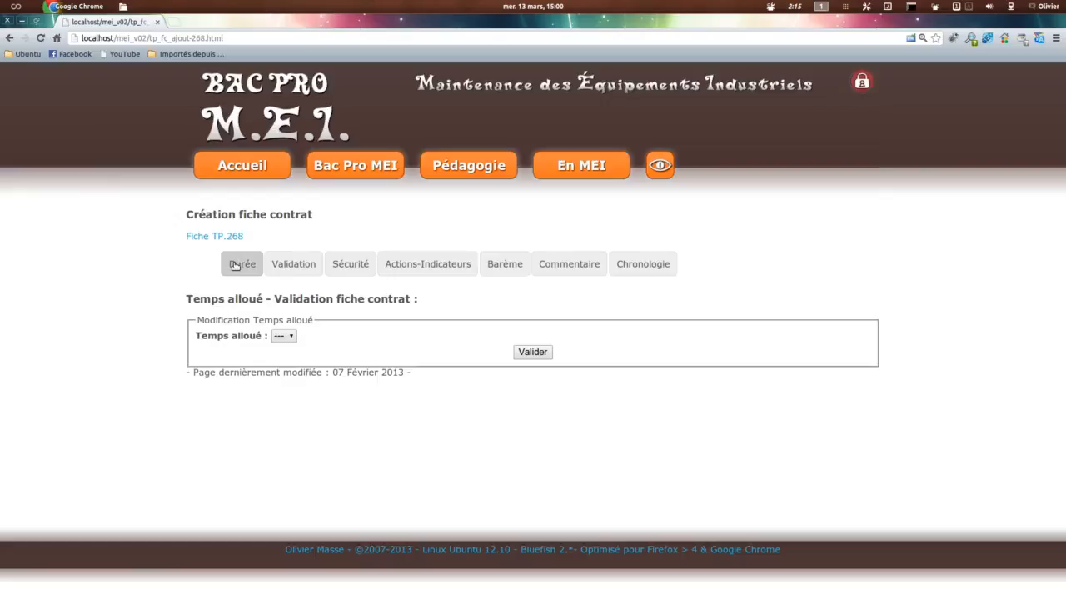
{"action": "left_click", "coordinate": [284, 336]}
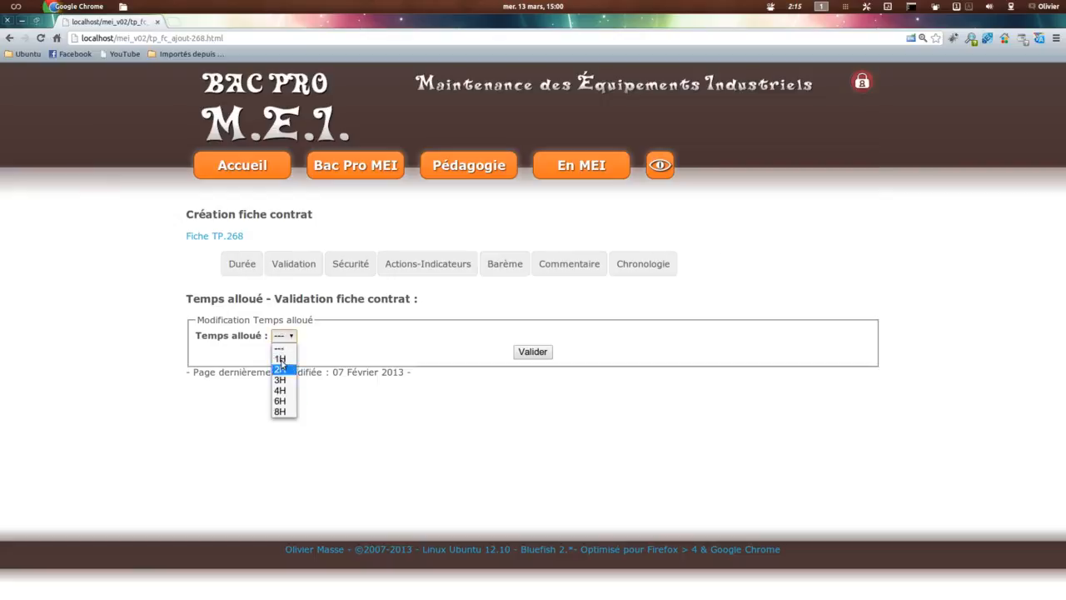
{"action": "left_click", "coordinate": [290, 266]}
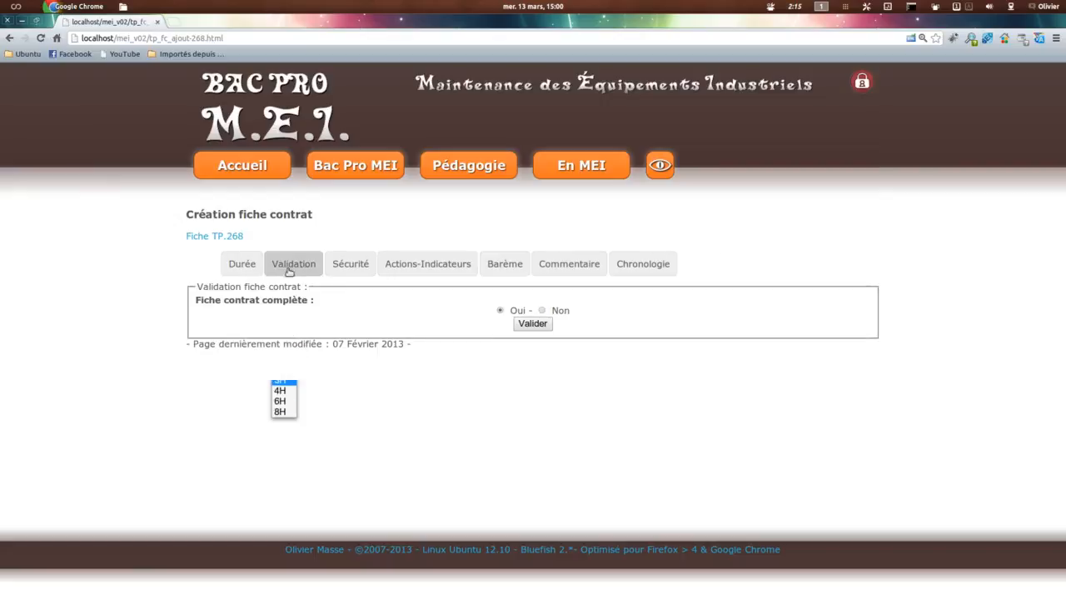
{"action": "left_click", "coordinate": [360, 270]}
{"action": "left_click", "coordinate": [324, 337]}
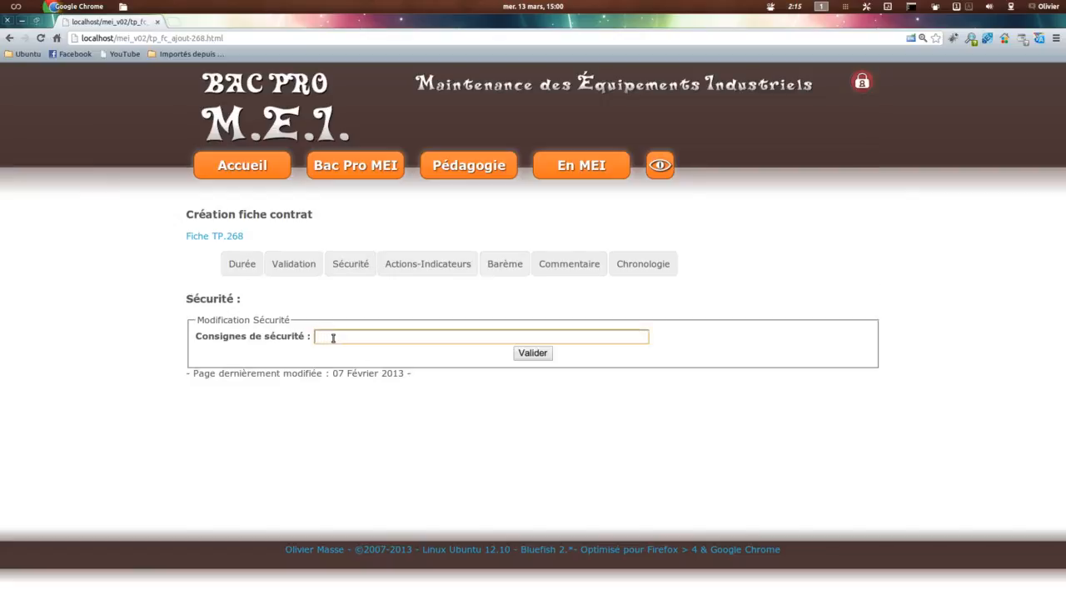
{"action": "left_click", "coordinate": [426, 264]}
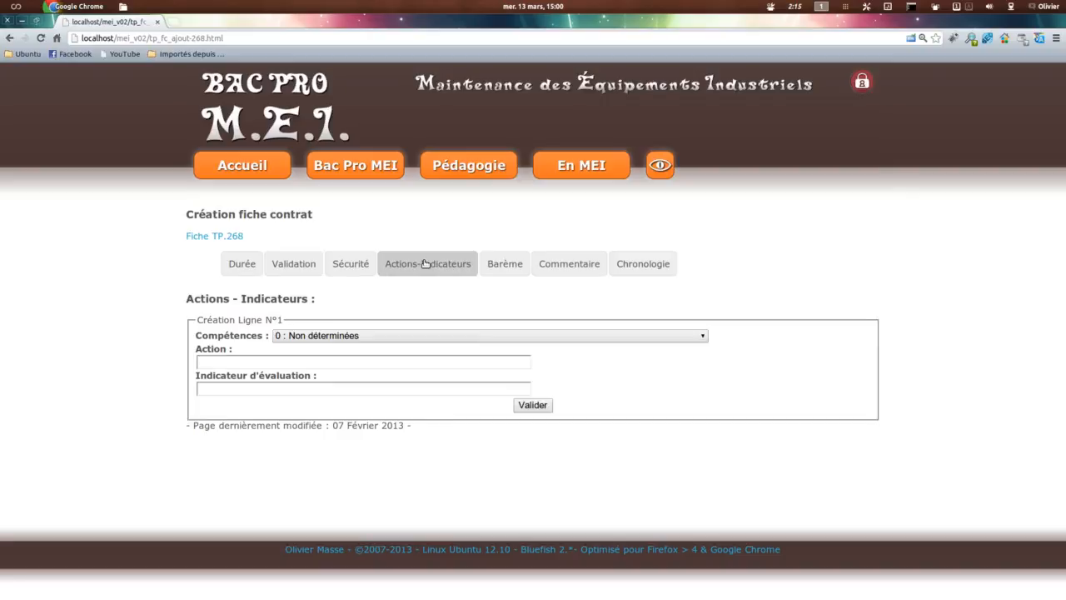
Step: Open the TP sheet in a separate tab, view its Fiche contrat PDF, and return to the fiche contrat editor
{"action": "middle_click", "coordinate": [223, 239]}
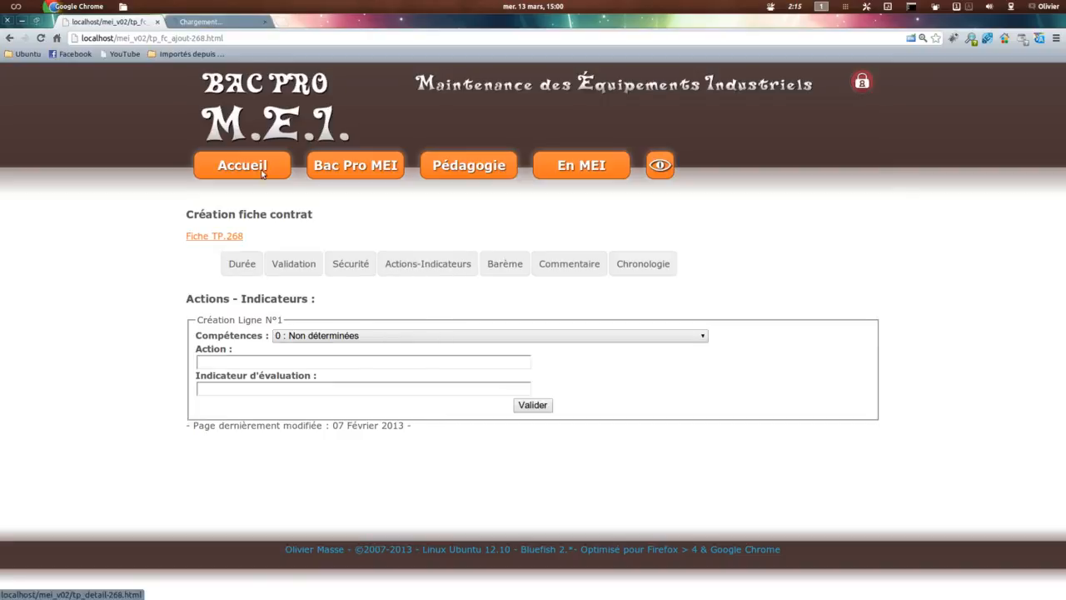
{"action": "key", "text": "ctrl+Tab"}
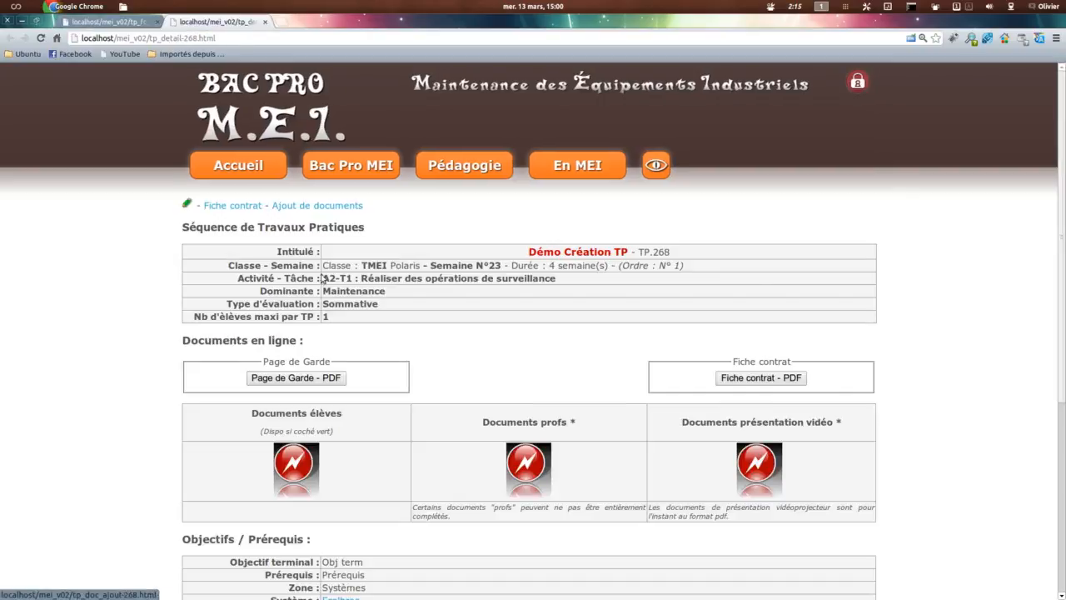
{"action": "left_click", "coordinate": [748, 378]}
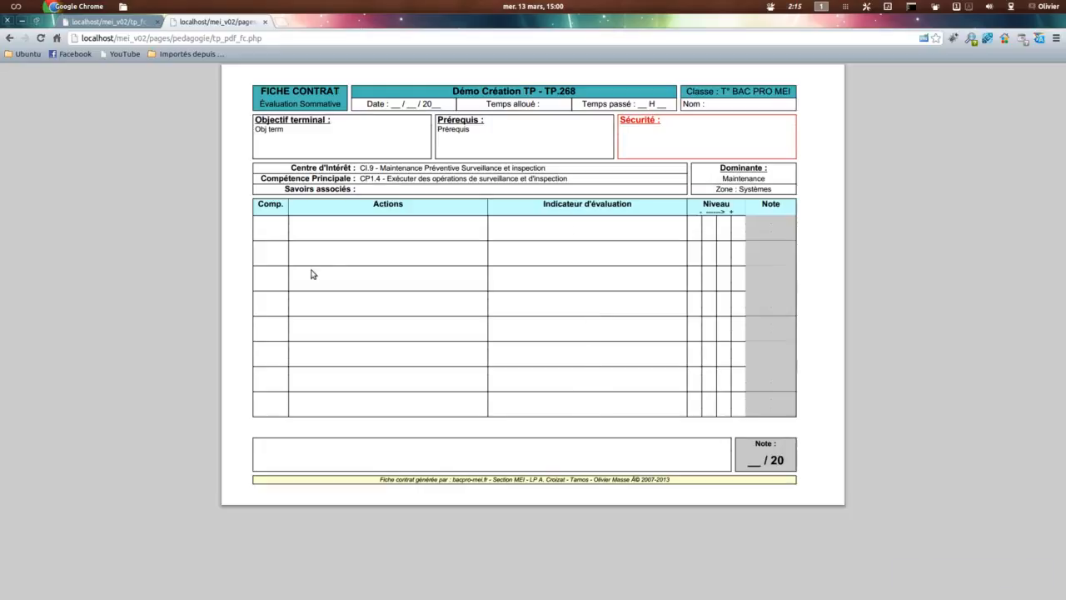
{"action": "left_click", "coordinate": [109, 24]}
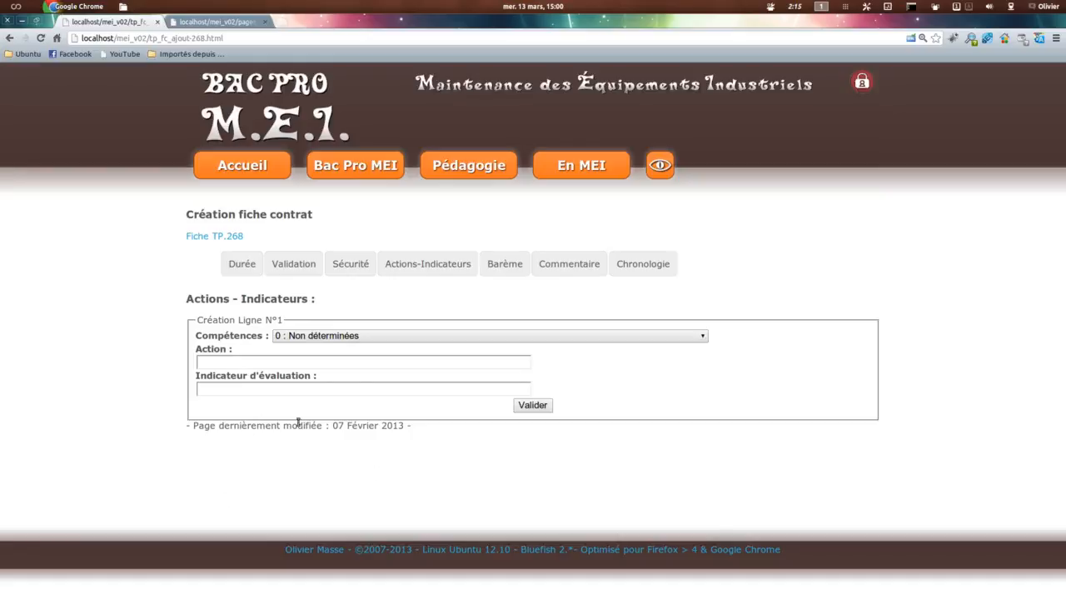
Step: Look through the fiche contrat's Barème, Actions-Indicateurs and Commentaire sections, and compare the comment field with the Fiche contrat PDF
{"action": "left_click", "coordinate": [505, 265]}
{"action": "left_click", "coordinate": [413, 265]}
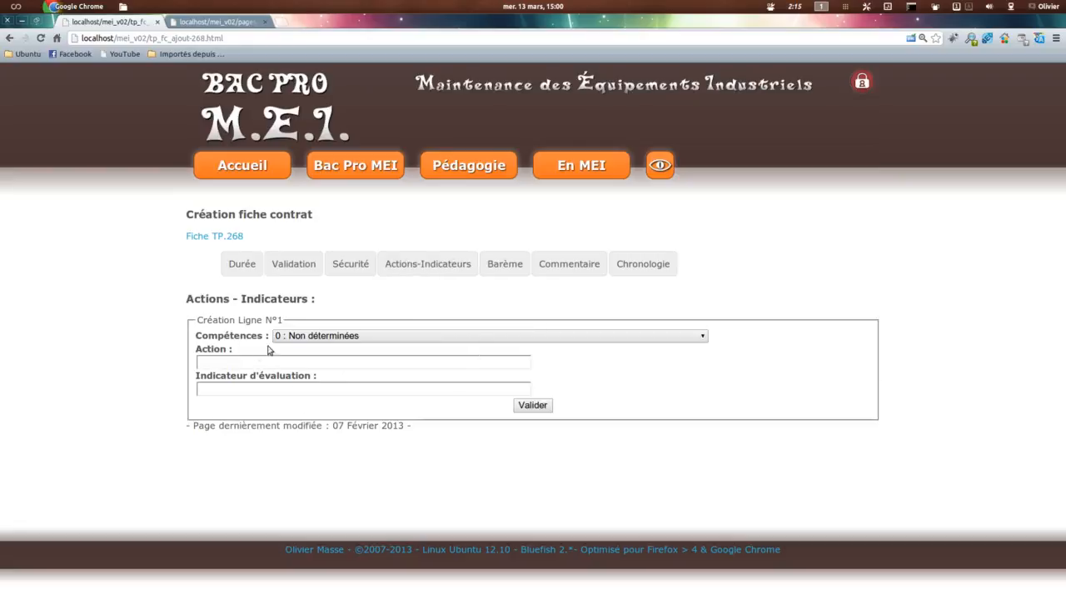
{"action": "left_click", "coordinate": [511, 261]}
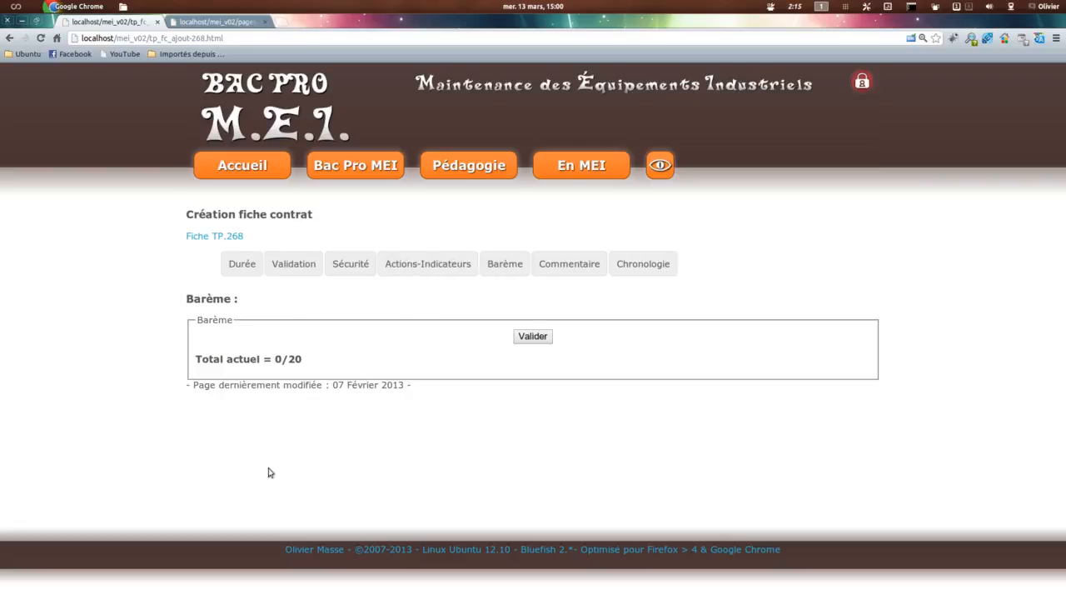
{"action": "left_click", "coordinate": [573, 266]}
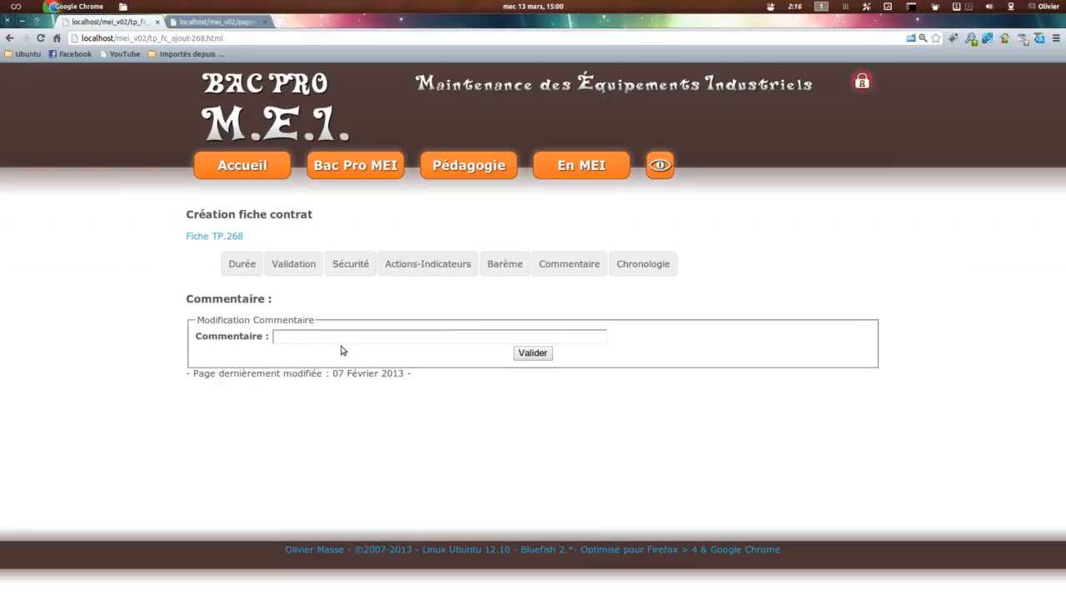
{"action": "left_click", "coordinate": [210, 23]}
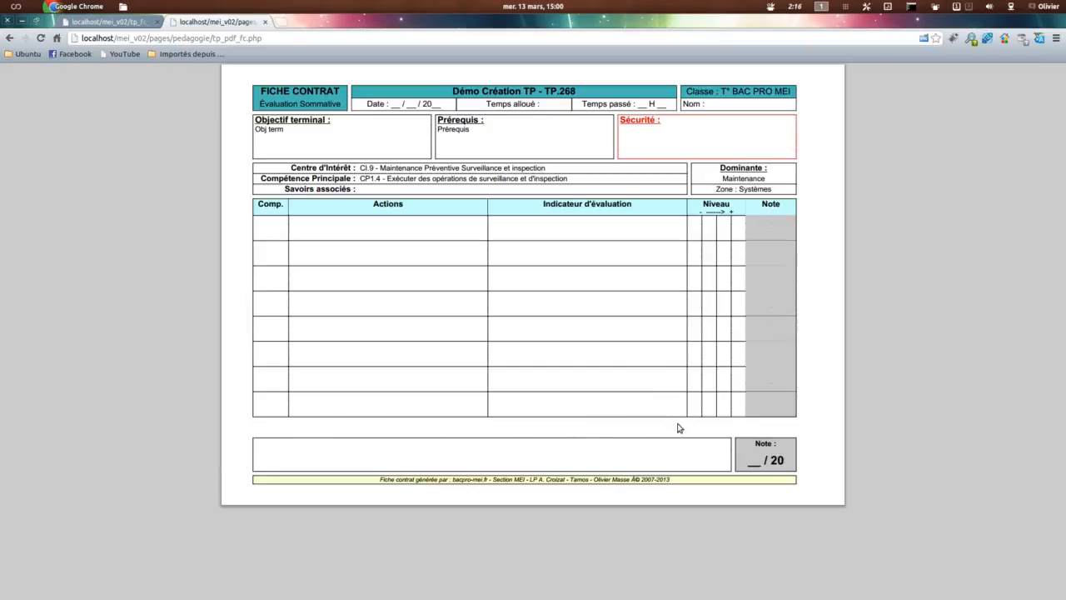
{"action": "left_click", "coordinate": [121, 25]}
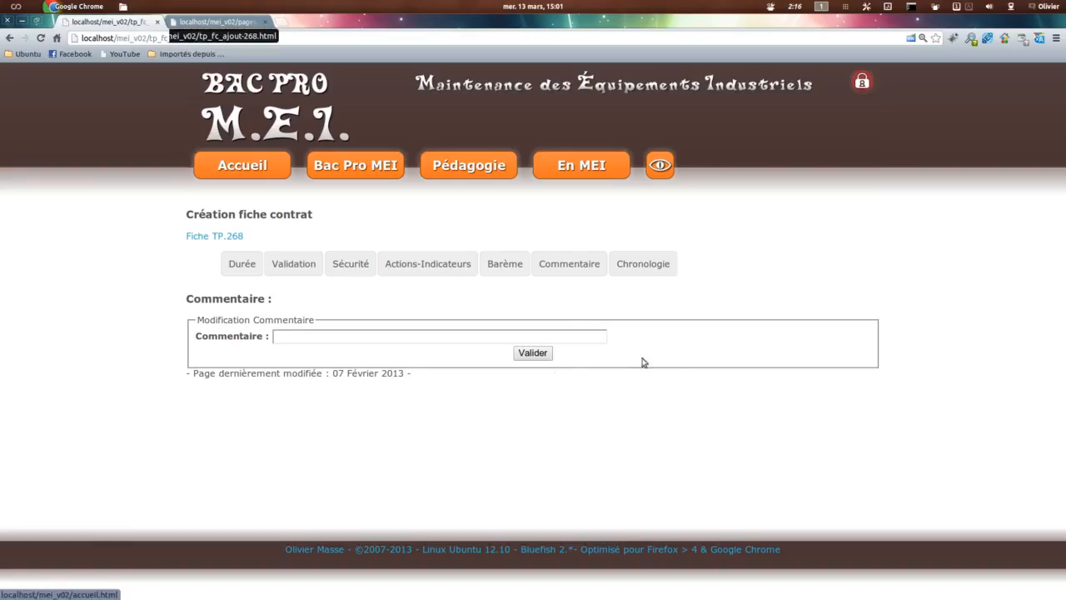
Step: Examine the Chronologie section of the fiche contrat alongside the Actions-Indicateurs form
{"action": "left_click", "coordinate": [644, 273]}
{"action": "left_click", "coordinate": [425, 263]}
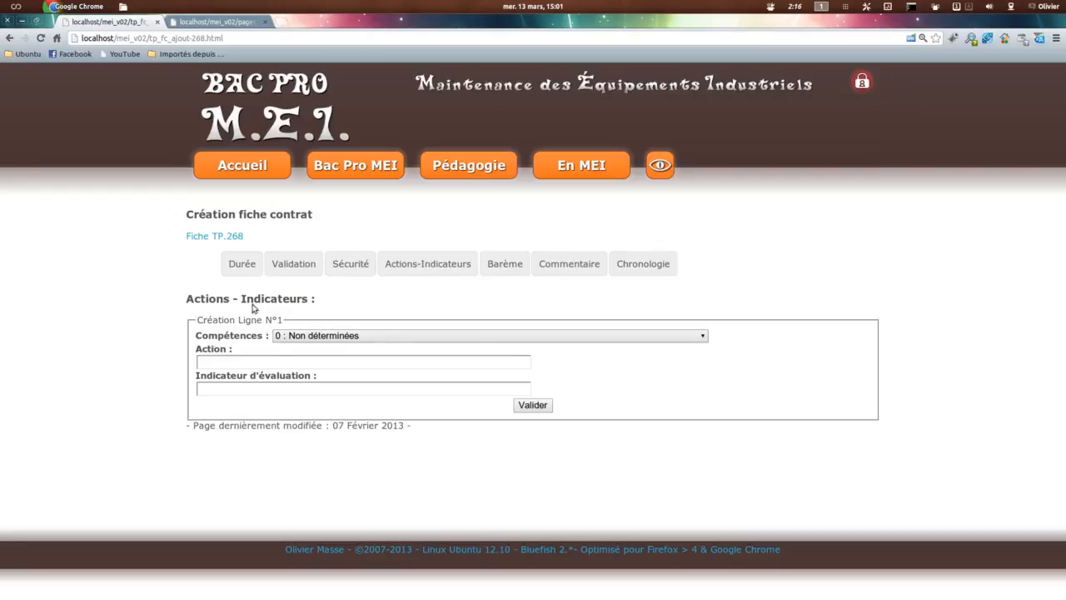
{"action": "left_click", "coordinate": [641, 262]}
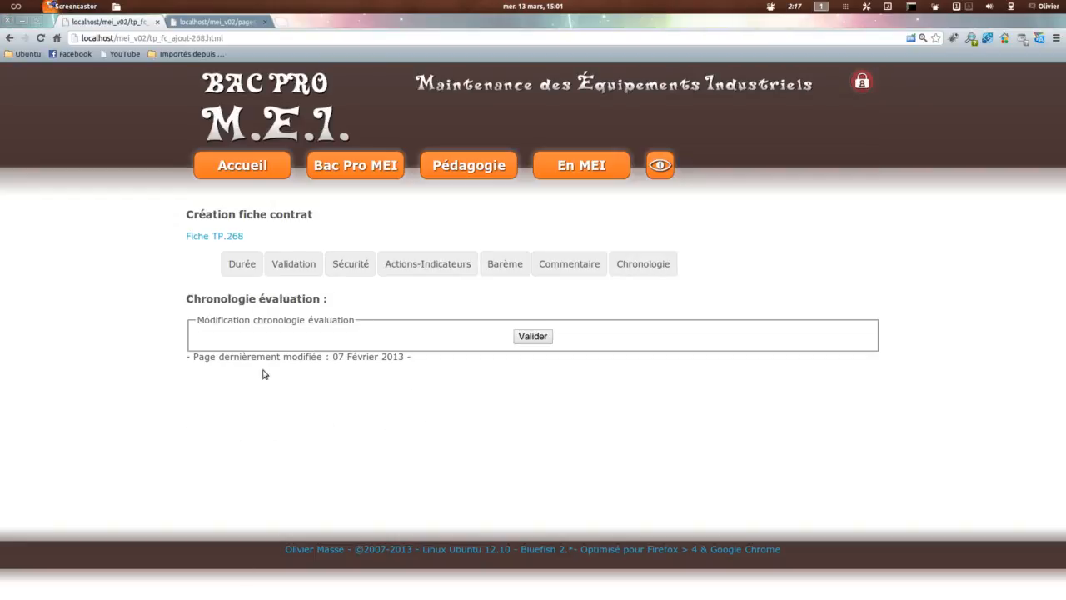
Step: Set the fiche contrat's Temps alloué to 4H in the Durée section and validate it
{"action": "left_click", "coordinate": [242, 265]}
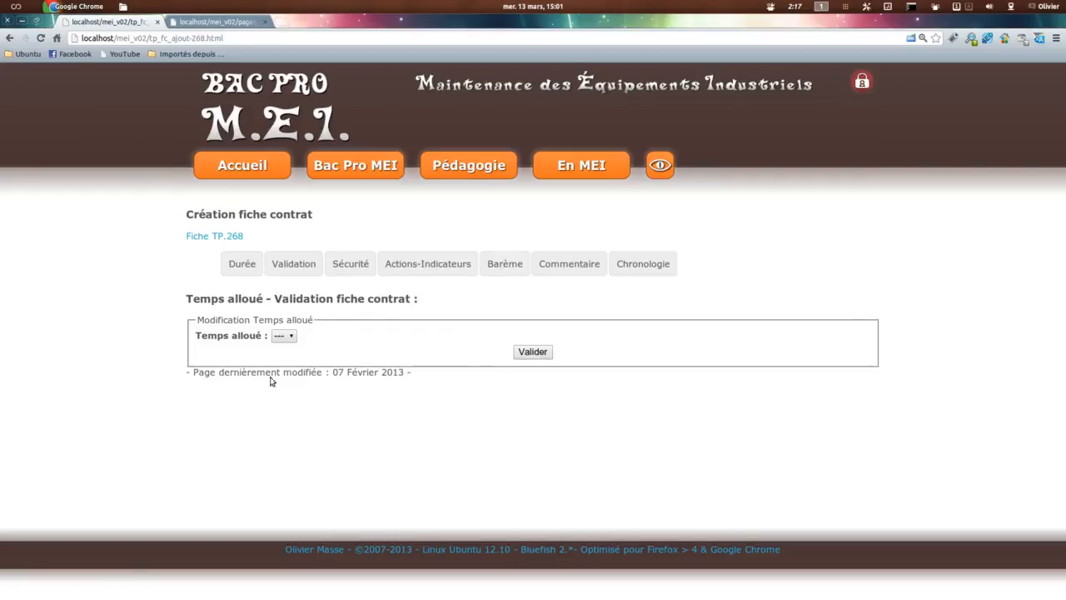
{"action": "left_click", "coordinate": [282, 335]}
{"action": "left_click", "coordinate": [281, 390]}
{"action": "left_click", "coordinate": [525, 352]}
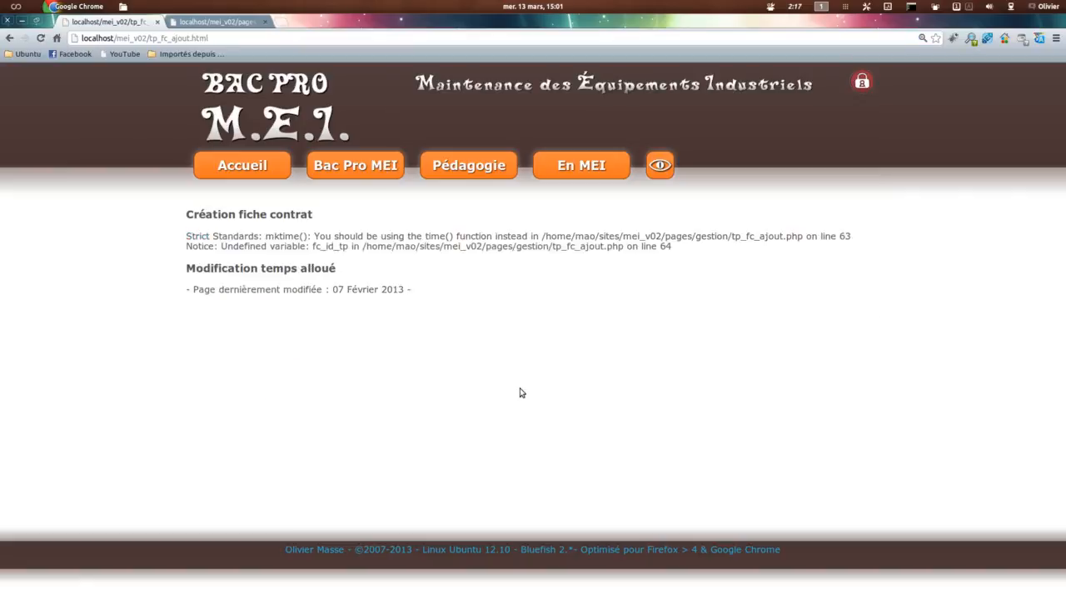
Step: Reload the Fiche contrat PDF and check the Temps alloué entry in its header
{"action": "left_click", "coordinate": [223, 23]}
{"action": "key", "text": "F5"}
{"action": "left_click", "coordinate": [610, 360]}
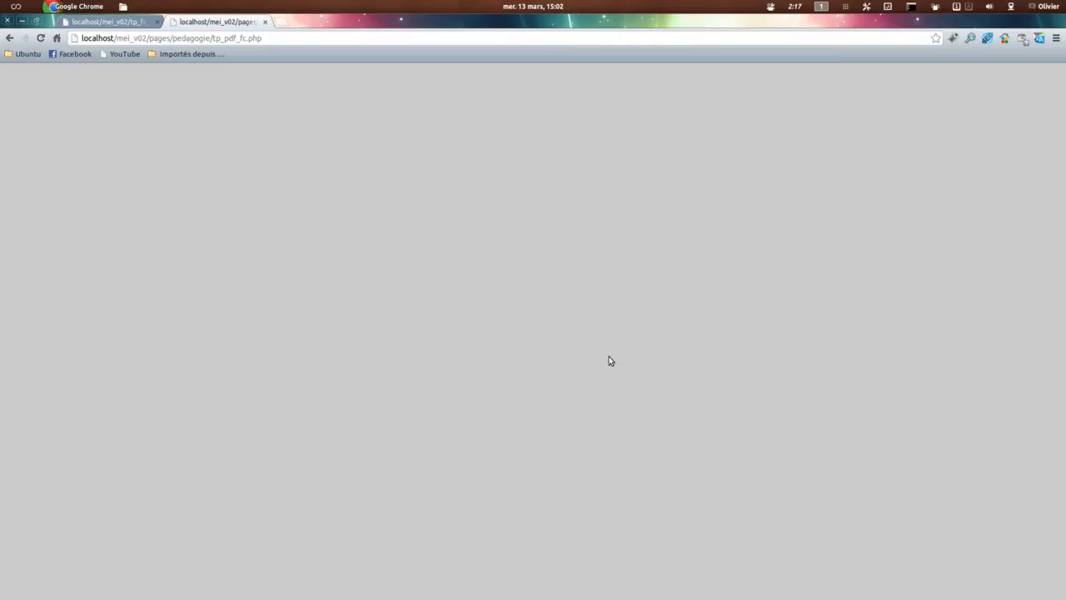
{"action": "left_click_drag", "start_coordinate": [513, 109], "coordinate": [560, 121]}
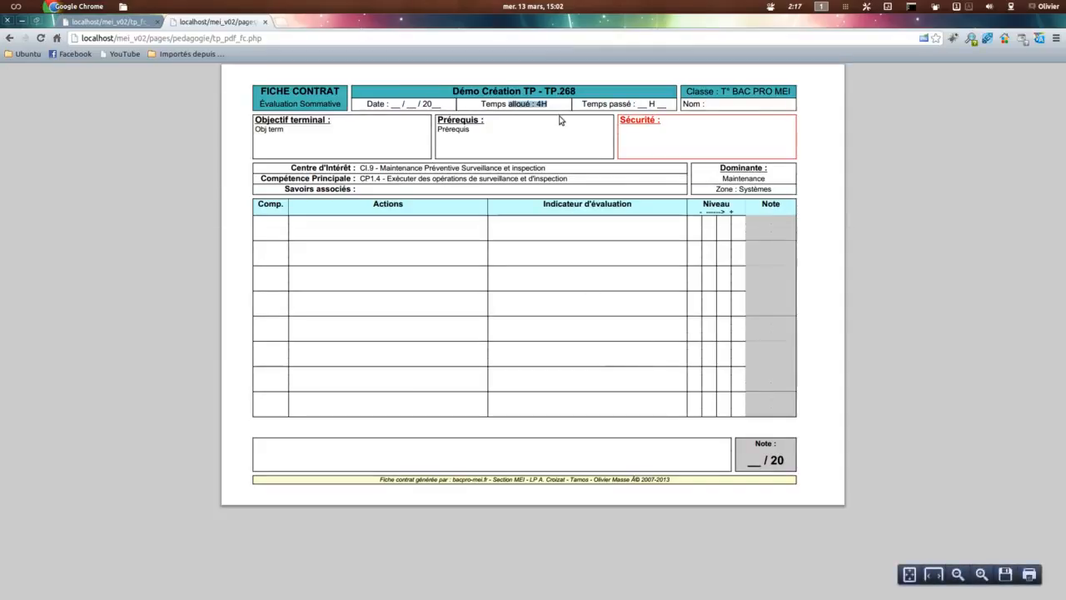
Step: Enter "Sécu chaussures" as the Consignes de sécurité in the fiche contrat editor and validate it
{"action": "left_click", "coordinate": [115, 24]}
{"action": "left_click", "coordinate": [348, 263]}
{"action": "left_click", "coordinate": [349, 335]}
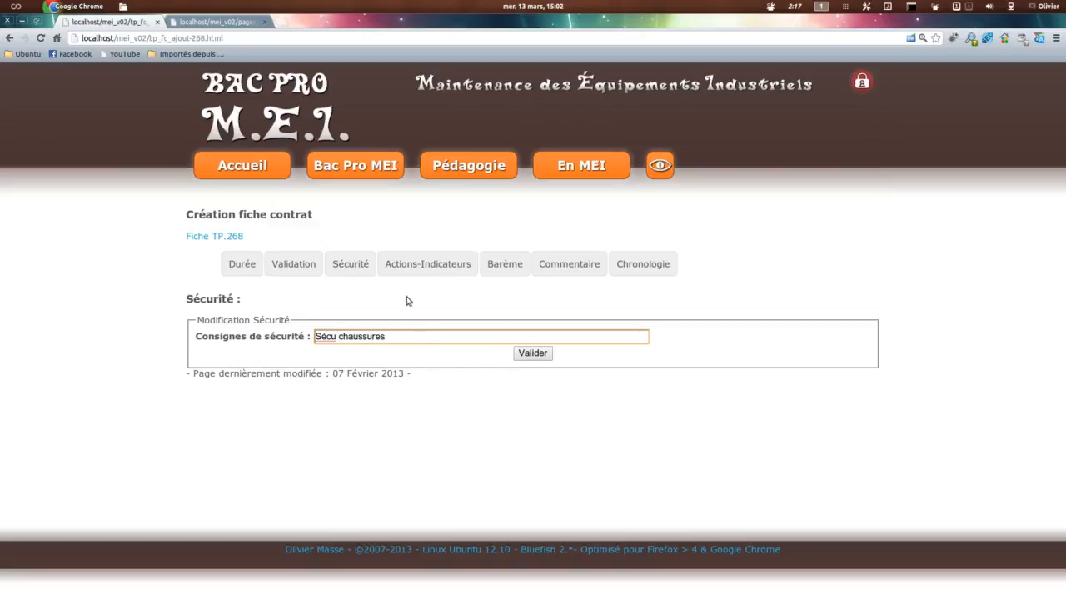
{"action": "left_click", "coordinate": [521, 351]}
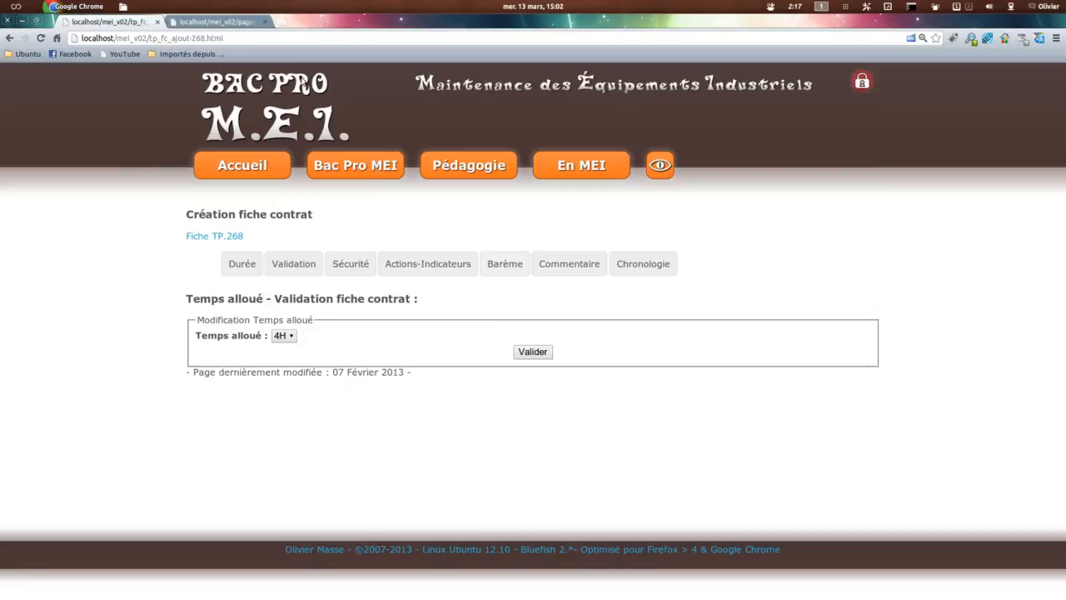
Step: Refresh the Fiche contrat PDF, check its Sécurité box, and return to the fiche contrat editor
{"action": "left_click", "coordinate": [218, 23]}
{"action": "left_click", "coordinate": [617, 363]}
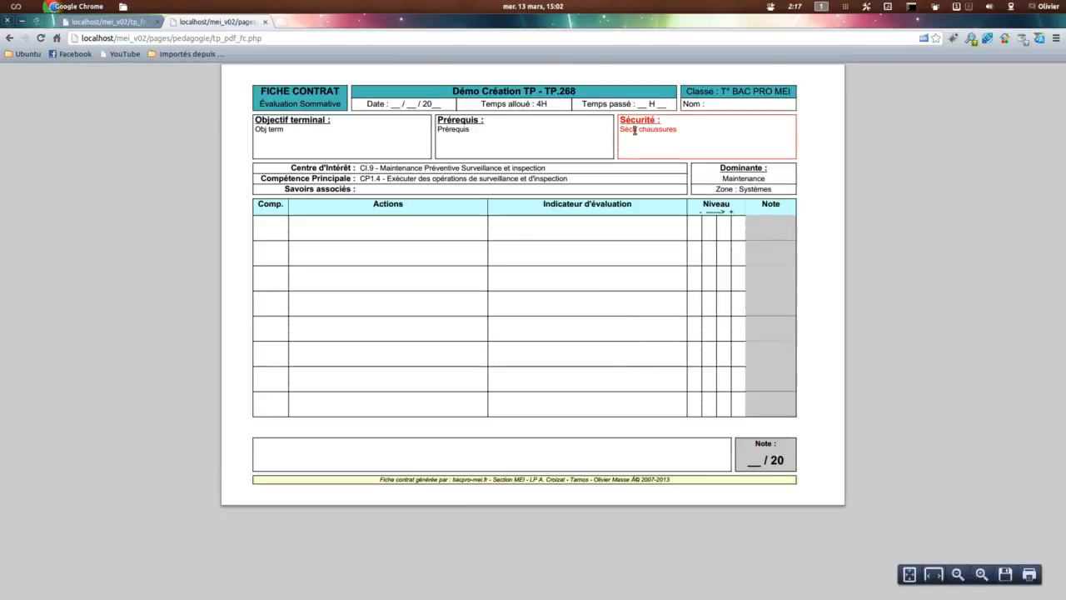
{"action": "left_click", "coordinate": [104, 23]}
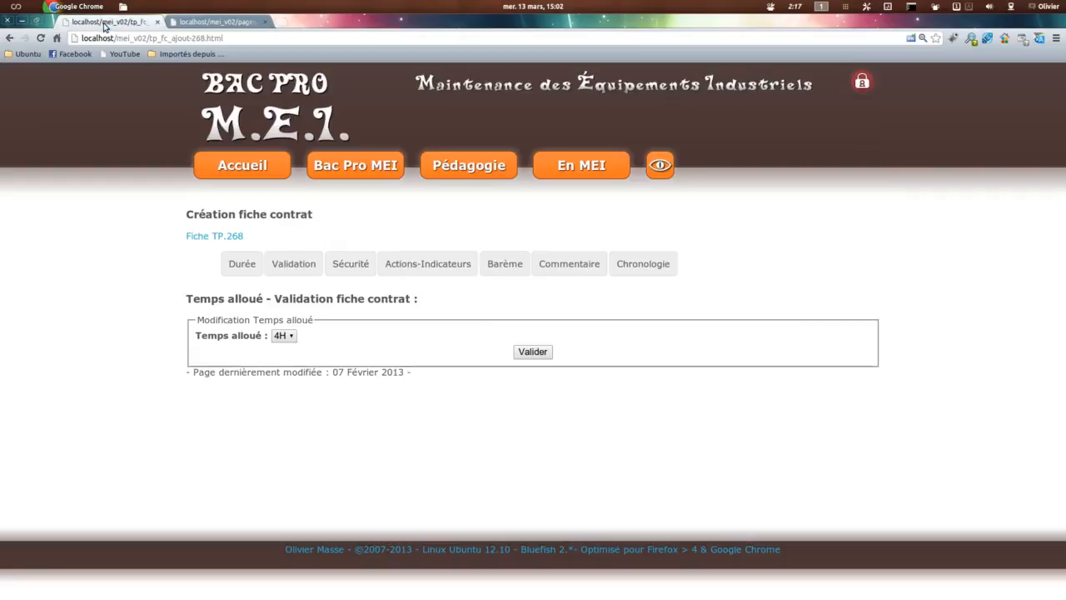
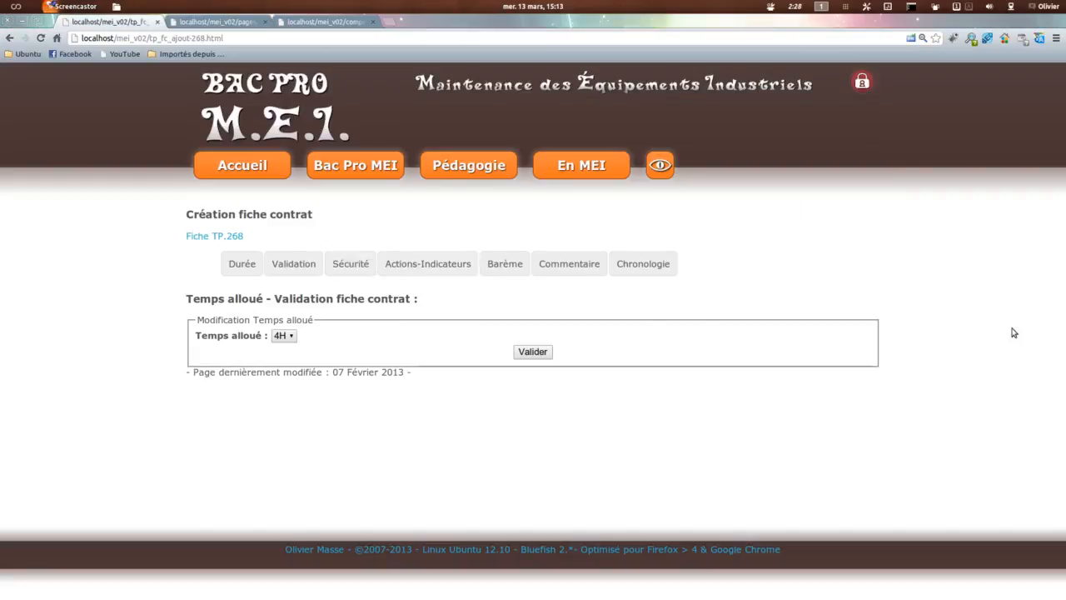
Step: Open the fiche contrat's Actions-Indicateurs section, close the leftover référentiel page, and look at the PDF's Actions and Indicateur d'évaluation table
{"action": "left_click", "coordinate": [440, 267]}
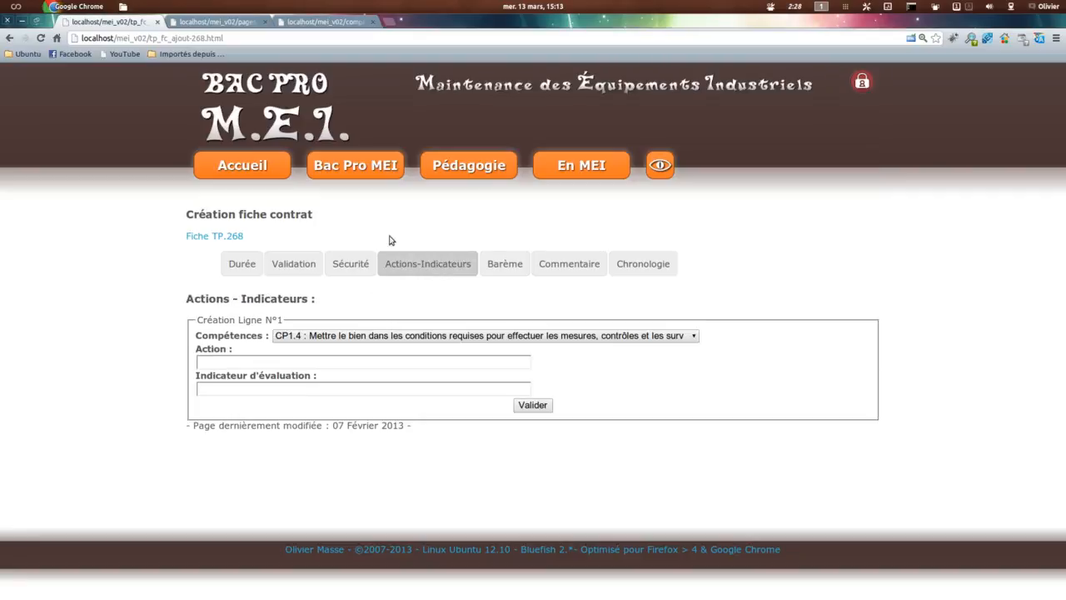
{"action": "left_click", "coordinate": [370, 22]}
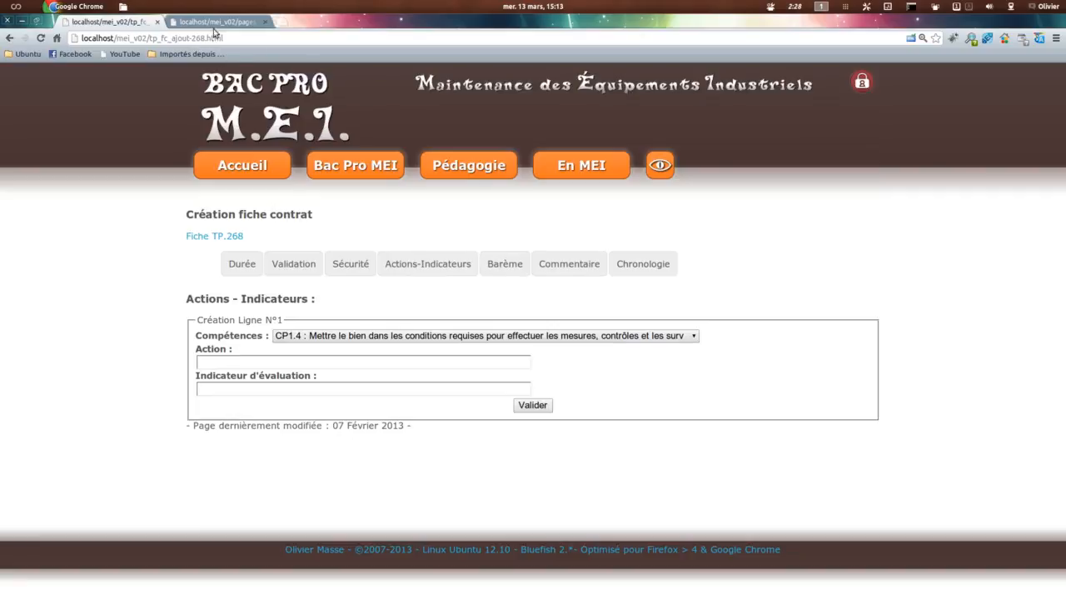
{"action": "left_click", "coordinate": [218, 23]}
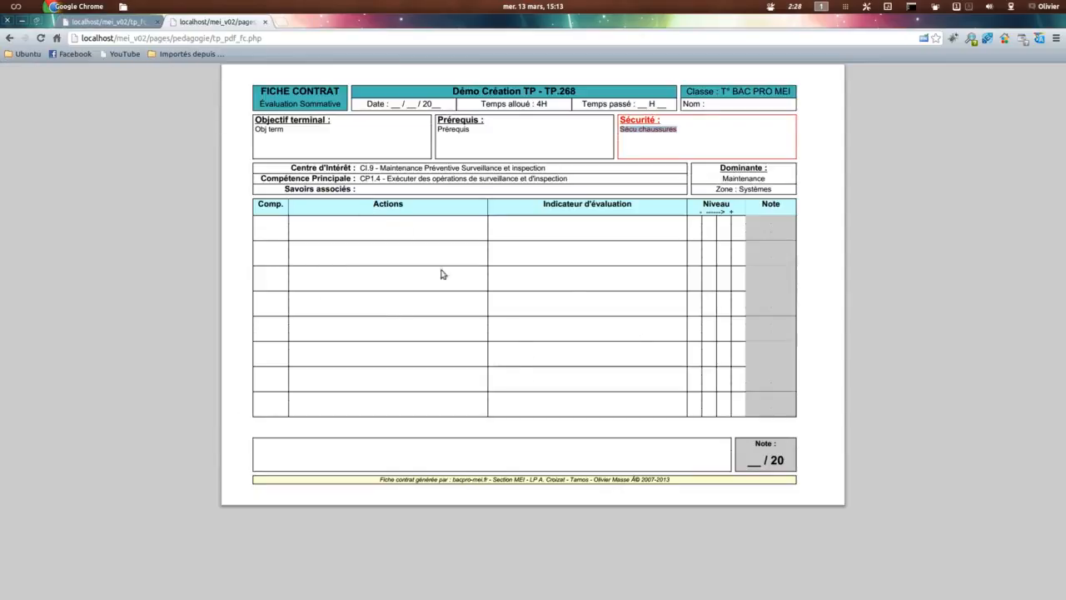
{"action": "left_click", "coordinate": [126, 25]}
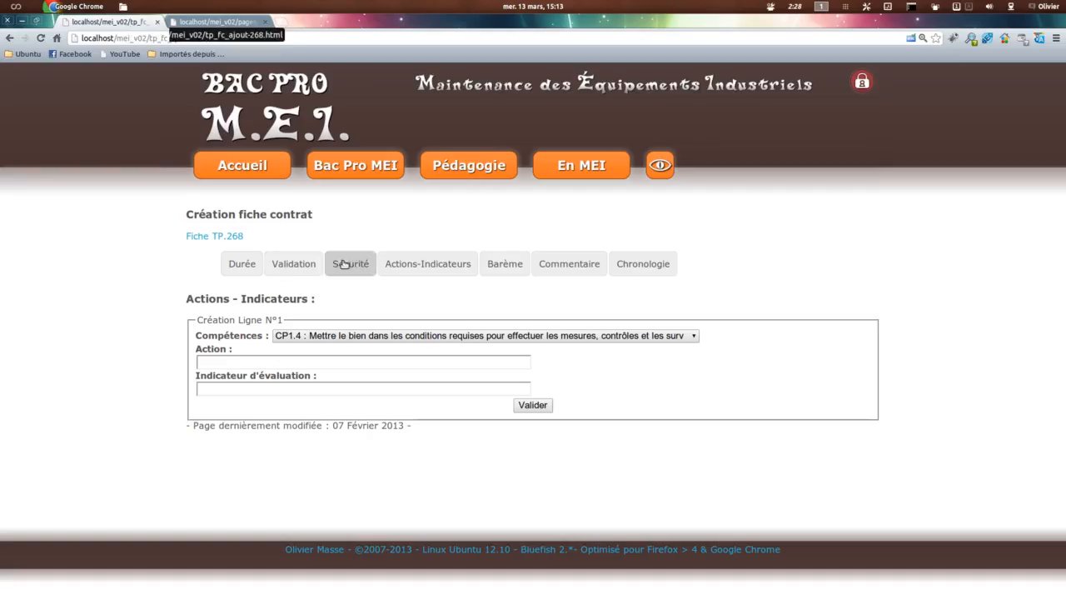
Step: Review the CP1.4 and CP1.7 options offered as Compétences for Ligne N°1
{"action": "left_click", "coordinate": [362, 336]}
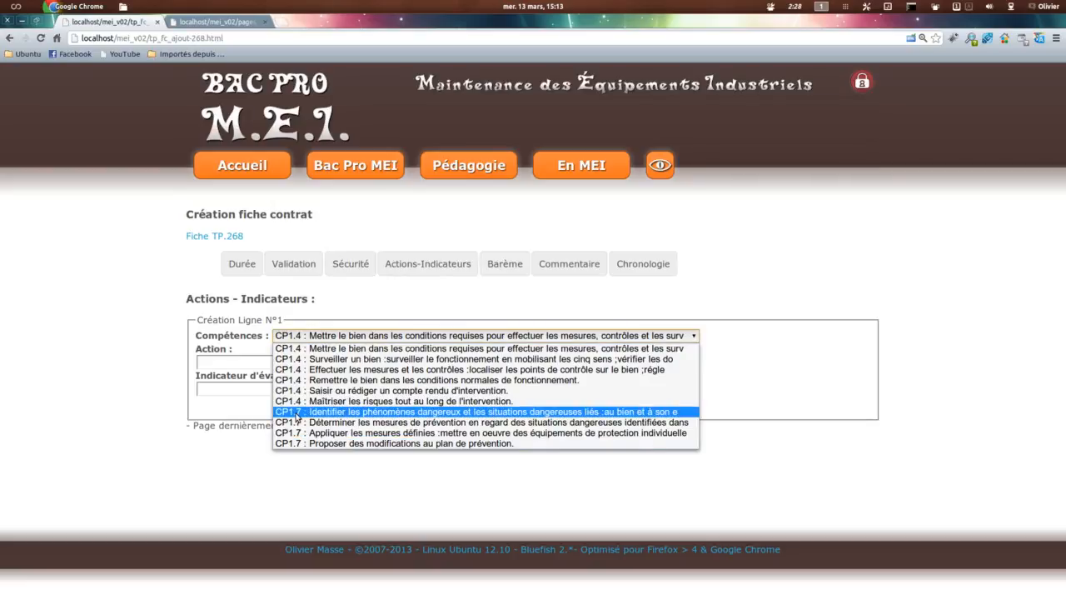
{"action": "key", "text": "Up"}
{"action": "key", "text": "Up"}
{"action": "key", "text": "Up"}
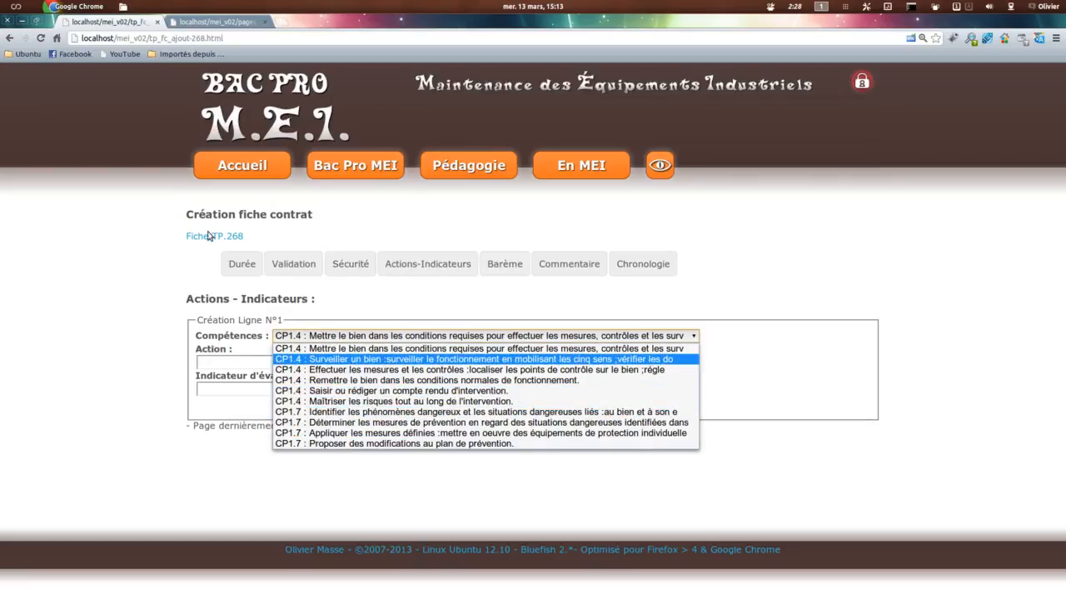
{"action": "left_click", "coordinate": [364, 215]}
Step: Open the Compétences <-> Activités référentiel separately and compare the A2-T1 row of its Tableau relationnel with the Compétences choices in the fiche contrat
{"action": "mouse_move", "coordinate": [357, 162]}
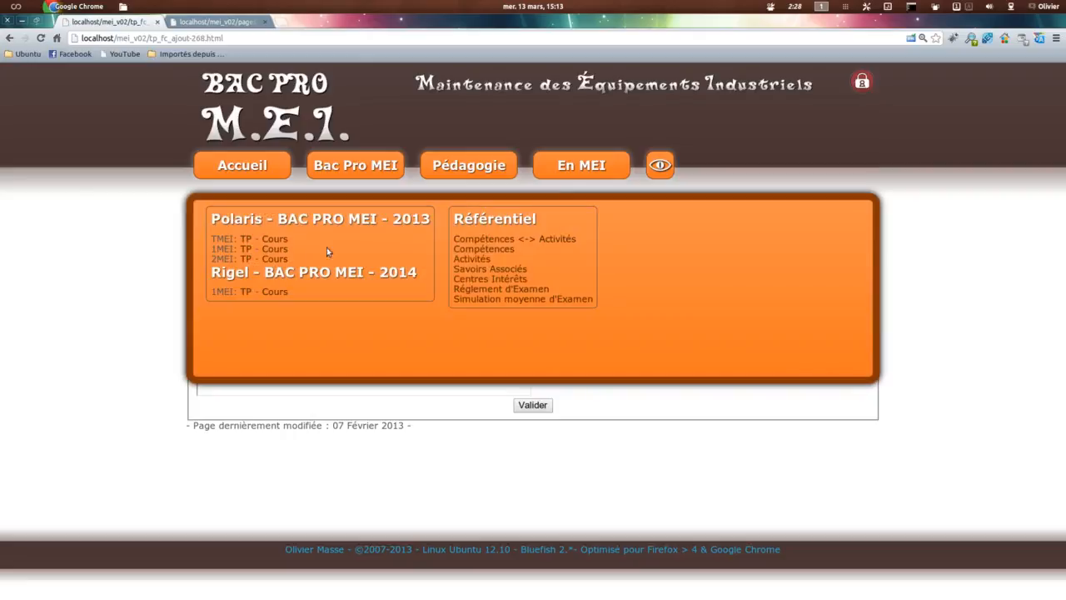
{"action": "middle_click", "coordinate": [500, 236]}
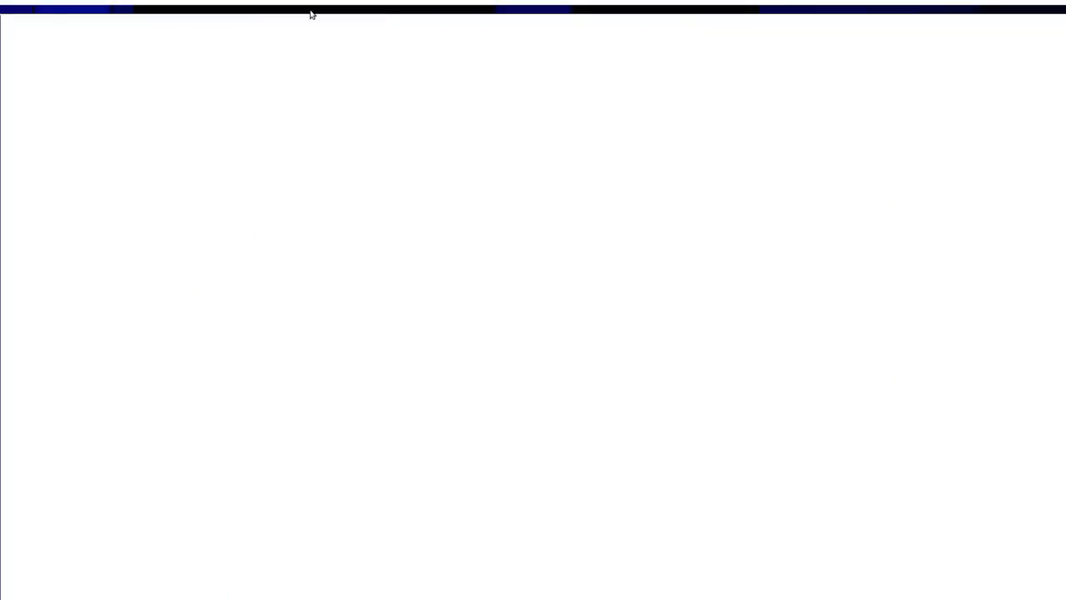
{"action": "left_click", "coordinate": [325, 24]}
{"action": "scroll", "coordinate": [493, 339], "scroll_direction": "down", "scroll_amount": 5}
{"action": "scroll", "coordinate": [492, 340], "scroll_direction": "down", "scroll_amount": 4}
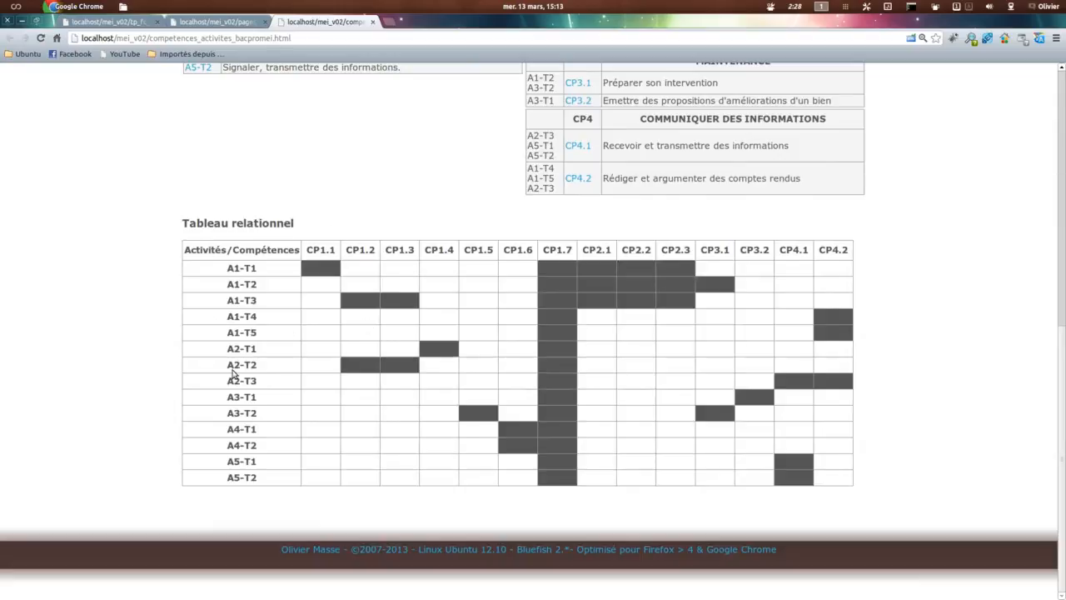
{"action": "left_click_drag", "start_coordinate": [233, 351], "coordinate": [271, 347]}
{"action": "left_click", "coordinate": [435, 348]}
{"action": "left_click", "coordinate": [216, 22]}
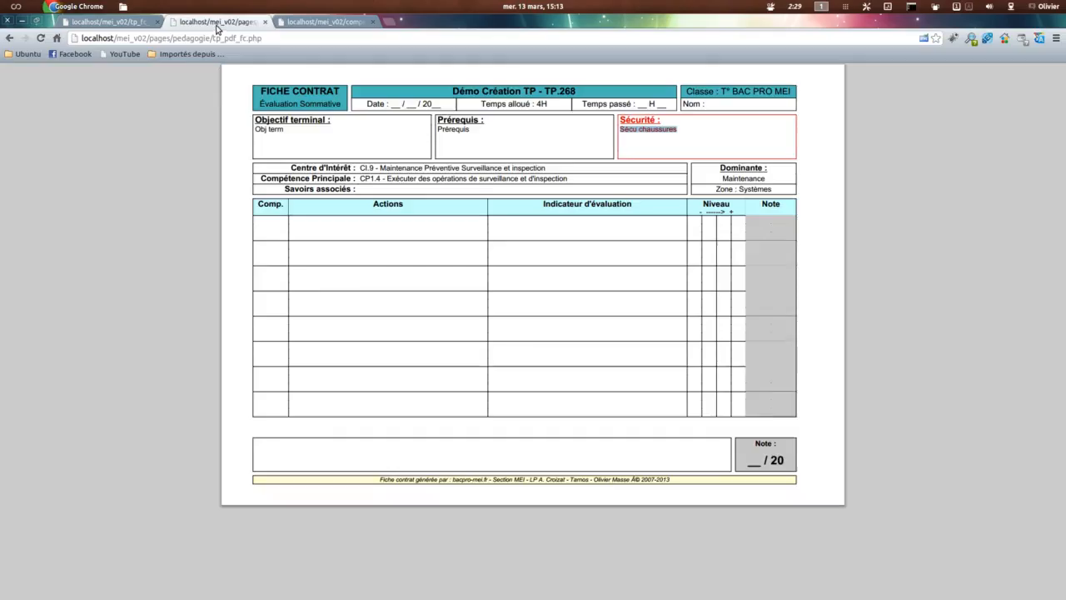
{"action": "left_click", "coordinate": [116, 23]}
{"action": "left_click", "coordinate": [352, 333]}
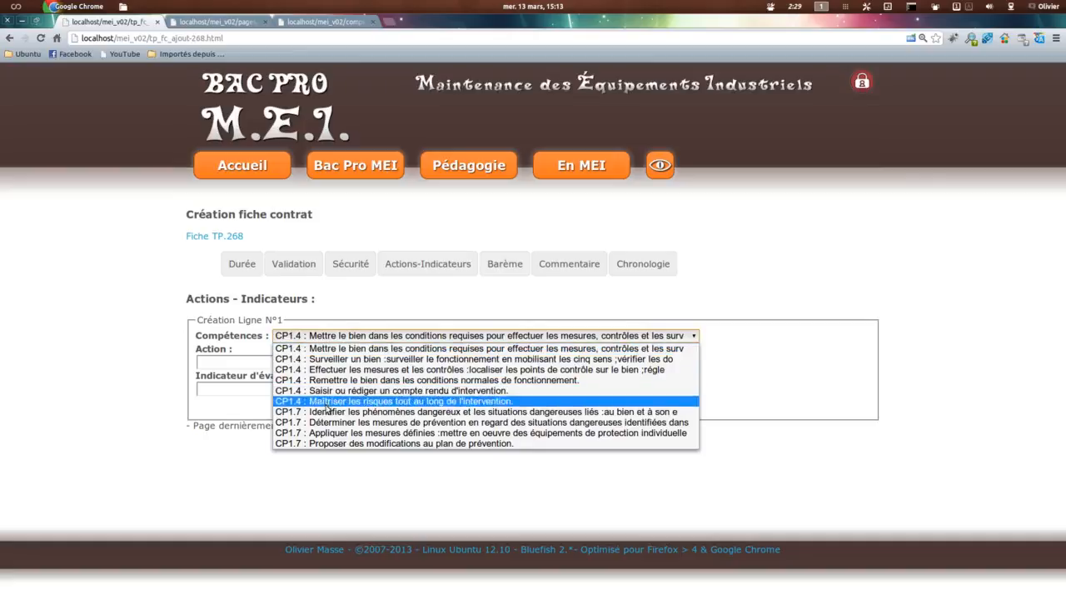
{"action": "key", "text": "Escape"}
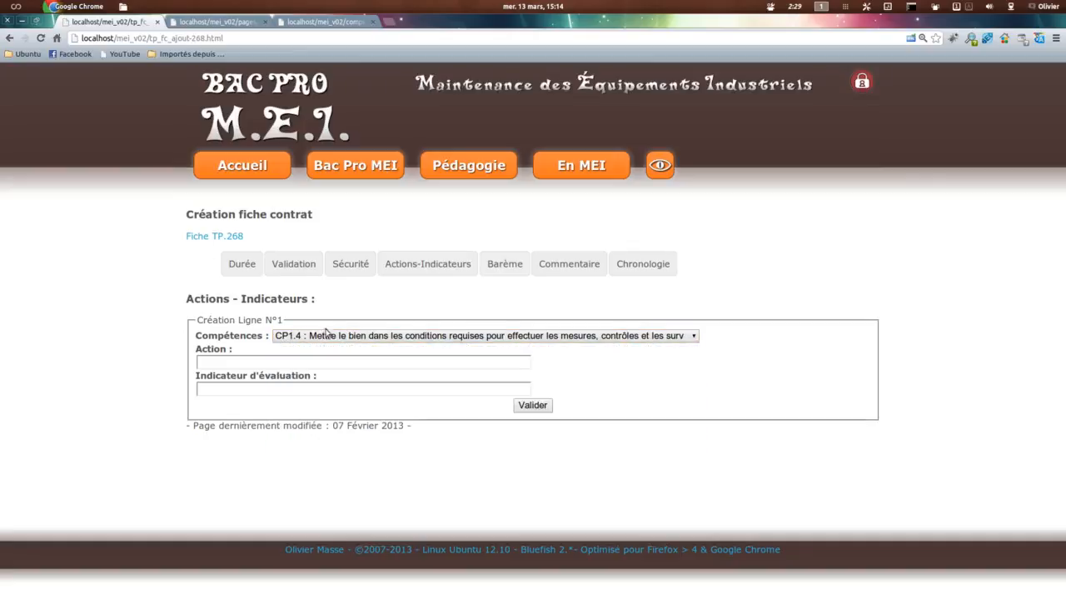
Step: Edit TP.268 and choose "2 - A1-T2 : Préparer sa réparation, son dépannage" as its Activité - Tâche
{"action": "left_click", "coordinate": [209, 237]}
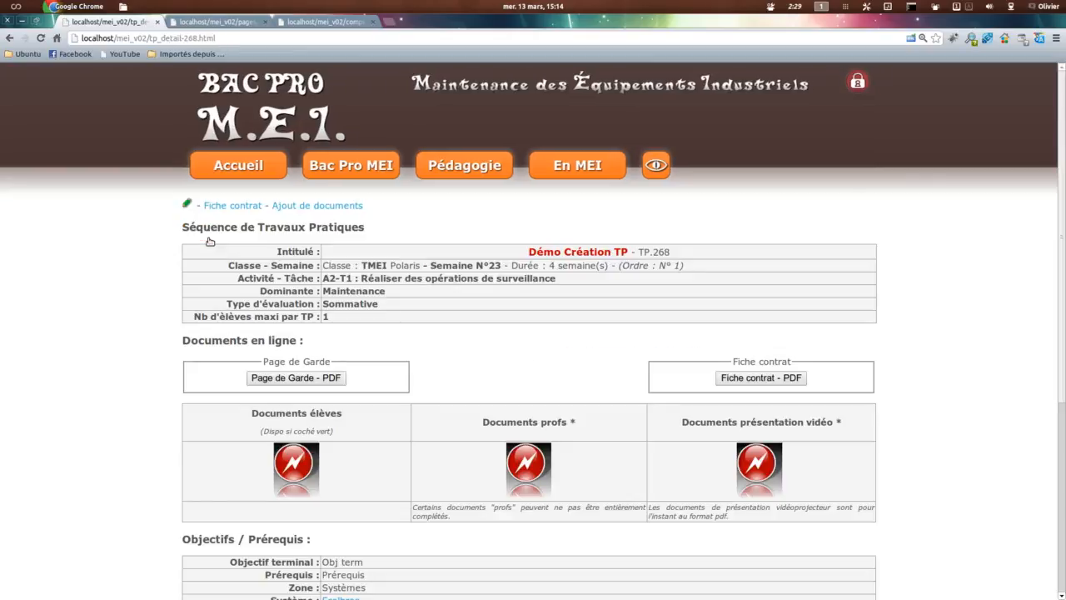
{"action": "left_click", "coordinate": [188, 204]}
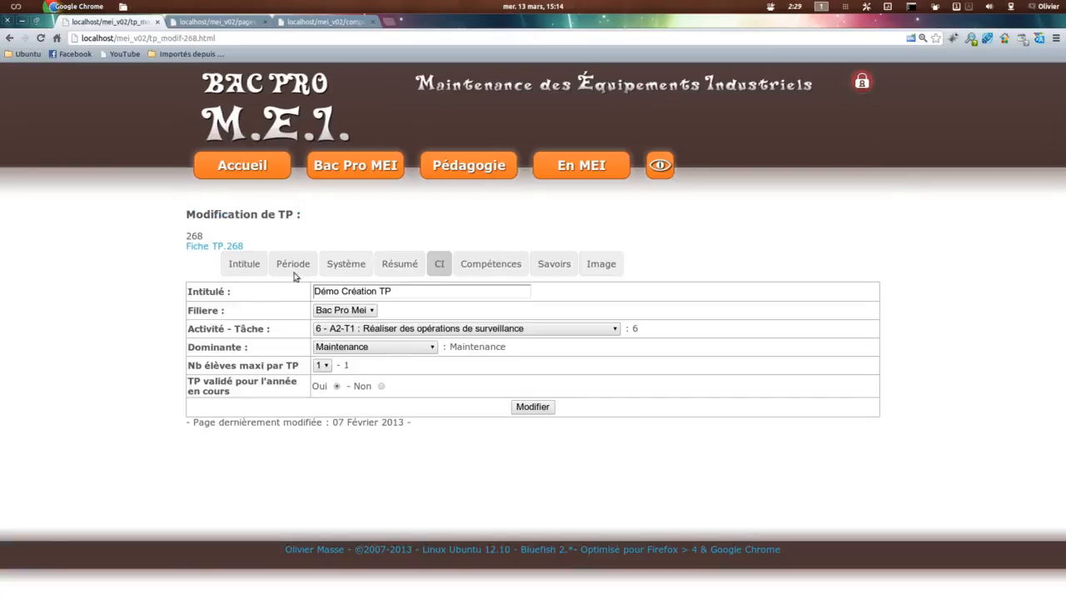
{"action": "left_click", "coordinate": [350, 329]}
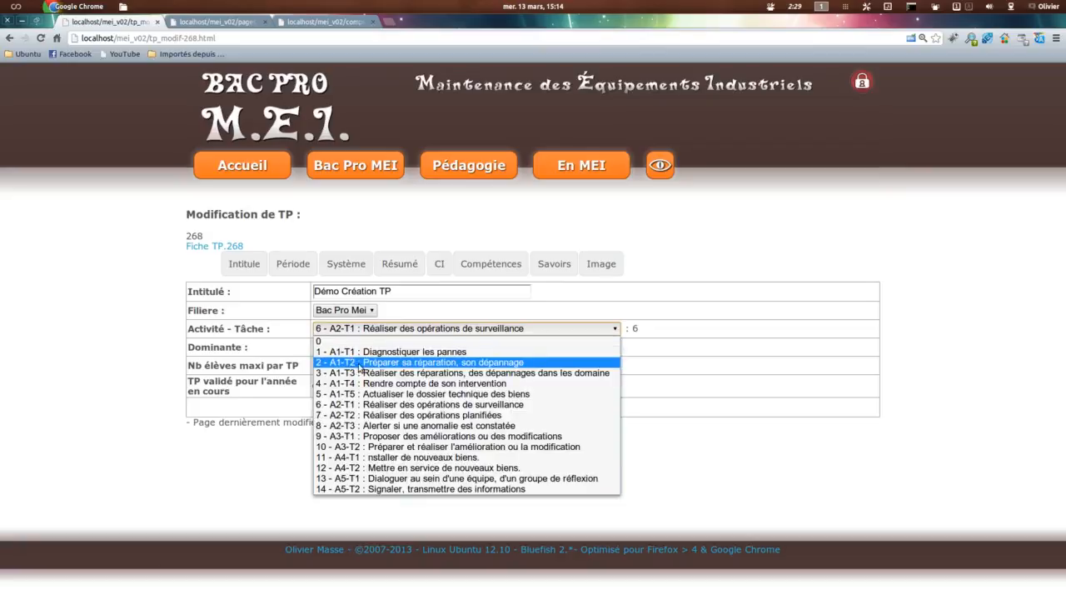
{"action": "left_click", "coordinate": [354, 363]}
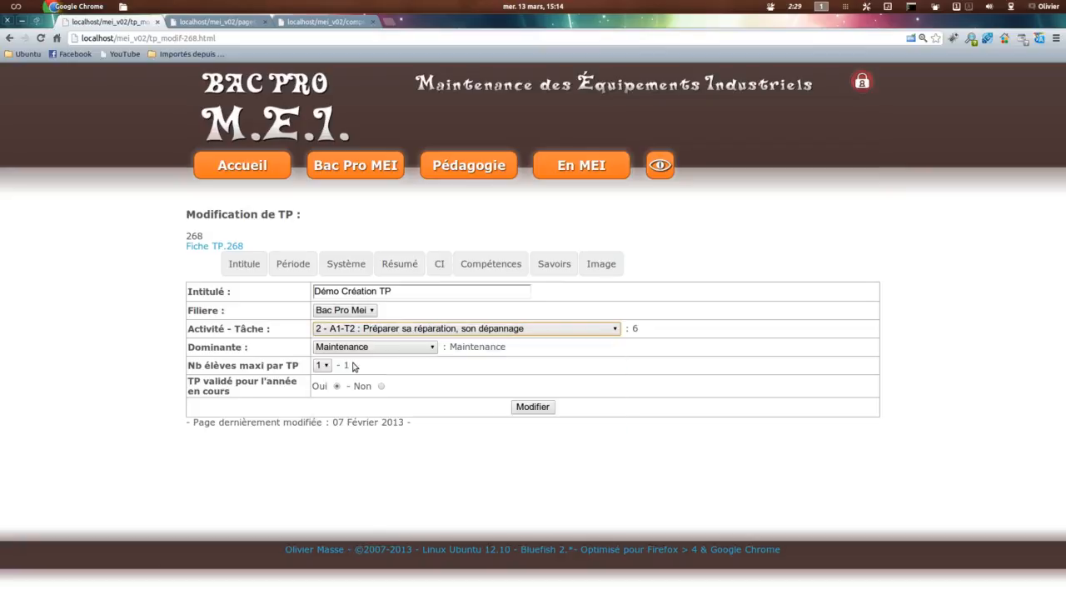
Step: Check which competences the Tableau relationnel links to A1-T2, and return to the TP modification form
{"action": "left_click", "coordinate": [311, 25]}
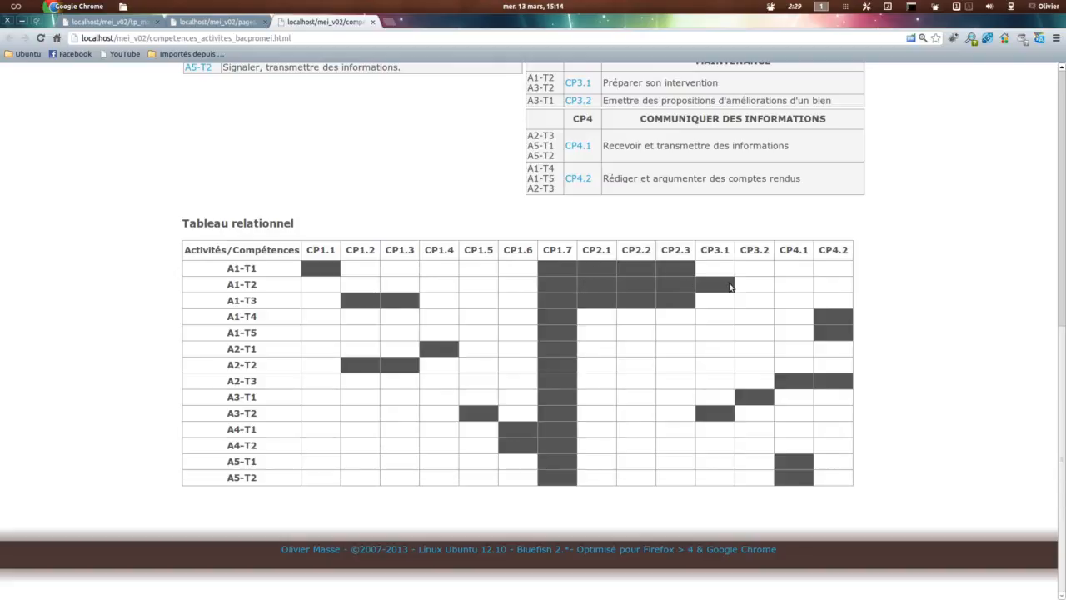
{"action": "left_click", "coordinate": [218, 21]}
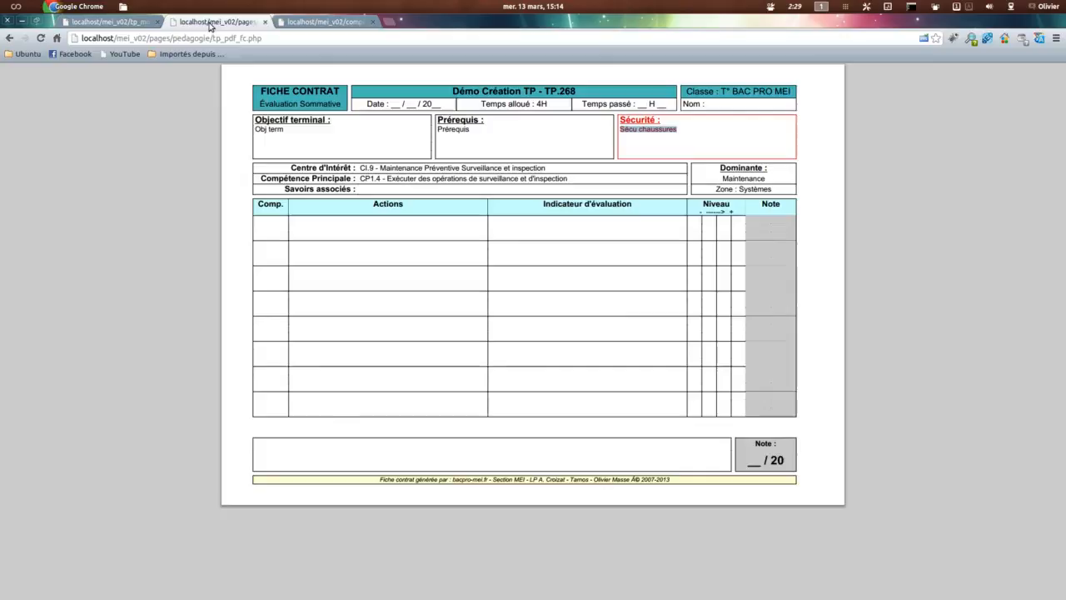
{"action": "left_click", "coordinate": [114, 21]}
Step: Save the TP modification and go back to the TP.268 sheet
{"action": "left_click", "coordinate": [533, 406]}
{"action": "left_click", "coordinate": [275, 231]}
{"action": "left_click", "coordinate": [224, 245]}
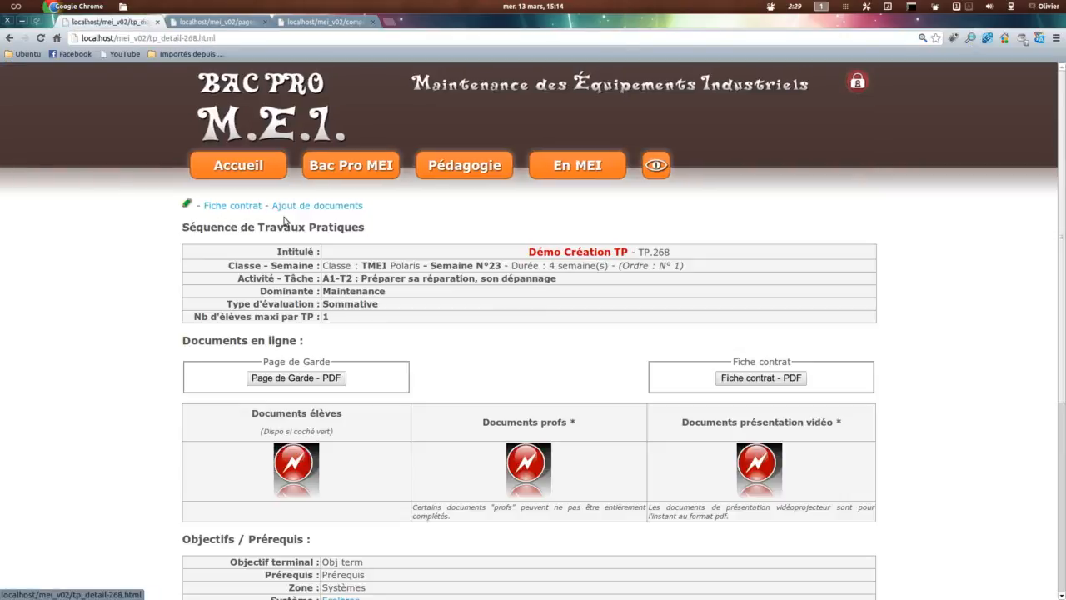
Step: Reopen the fiche contrat's Actions-Indicateurs section and review the Compétences choices for Ligne N°1
{"action": "left_click", "coordinate": [223, 206]}
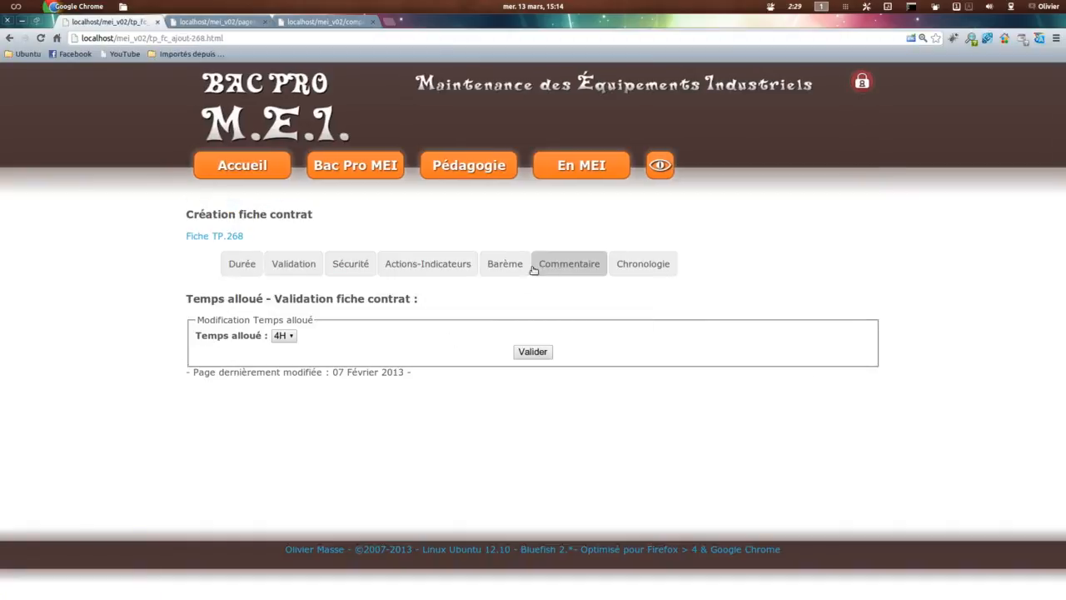
{"action": "left_click", "coordinate": [417, 265]}
{"action": "left_click", "coordinate": [342, 339]}
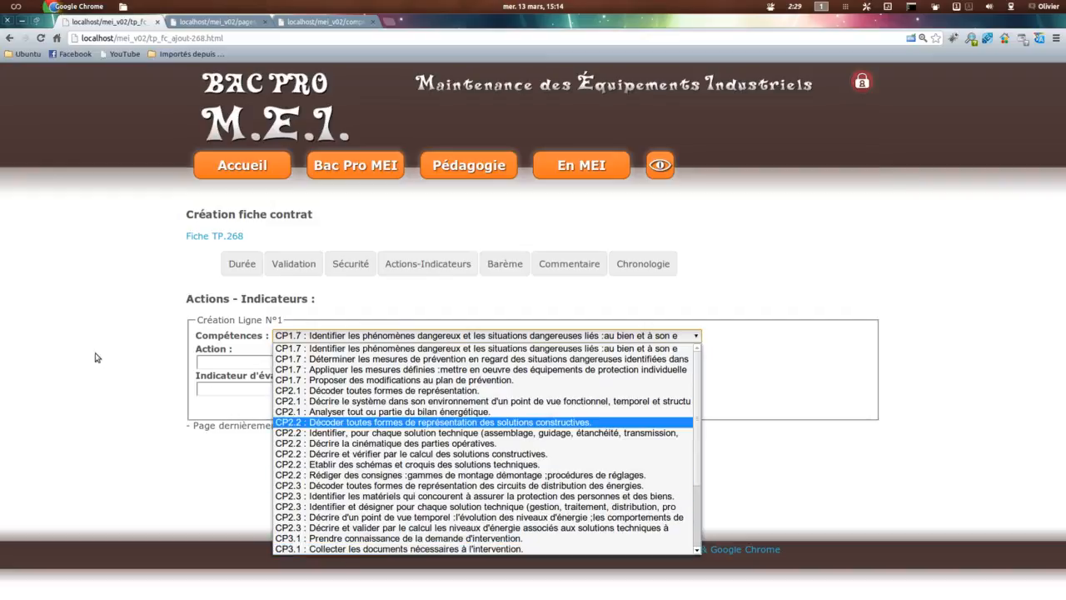
{"action": "left_click", "coordinate": [123, 368]}
Step: Fill in Ligne N°1 with "Action 1" as the Action and "Eval 1" as the Indicateur d'évaluation
{"action": "left_click", "coordinate": [241, 361]}
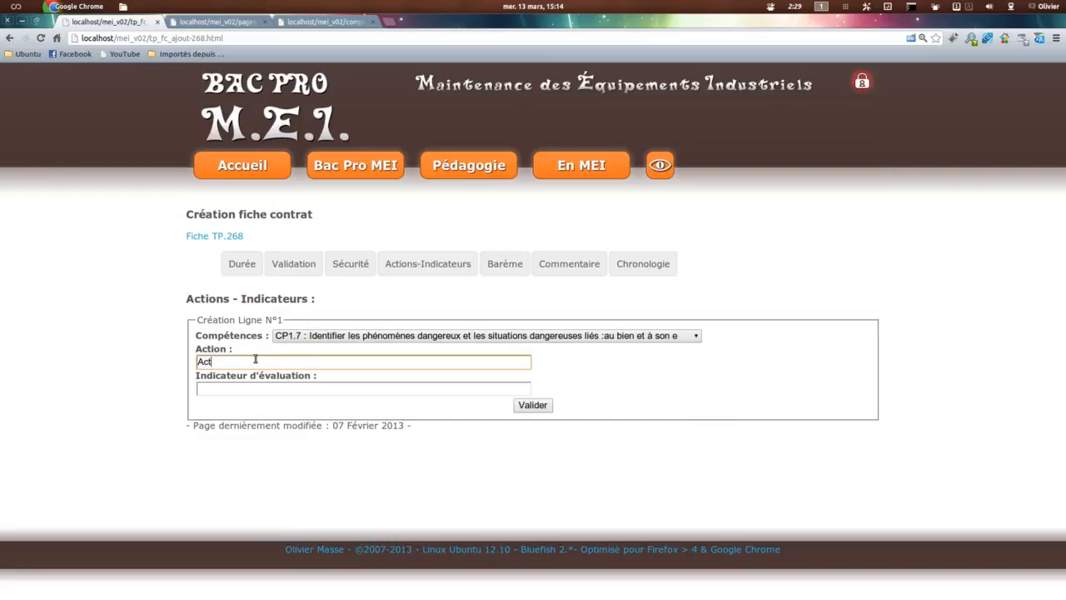
{"action": "key", "text": "Tab"}
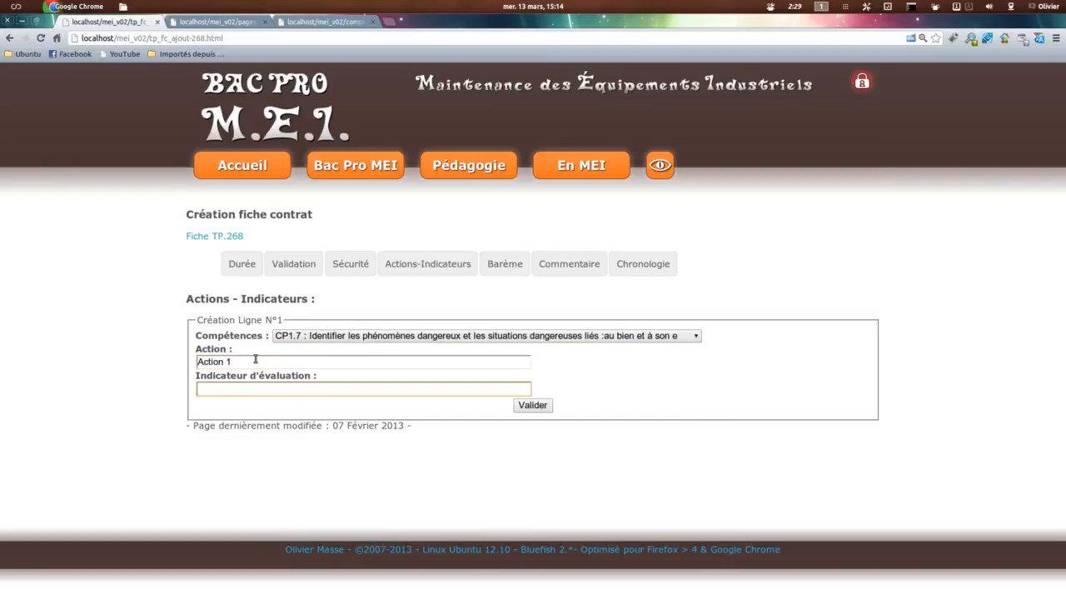
{"action": "key", "text": "shift+Tab"}
{"action": "left_click", "coordinate": [238, 389]}
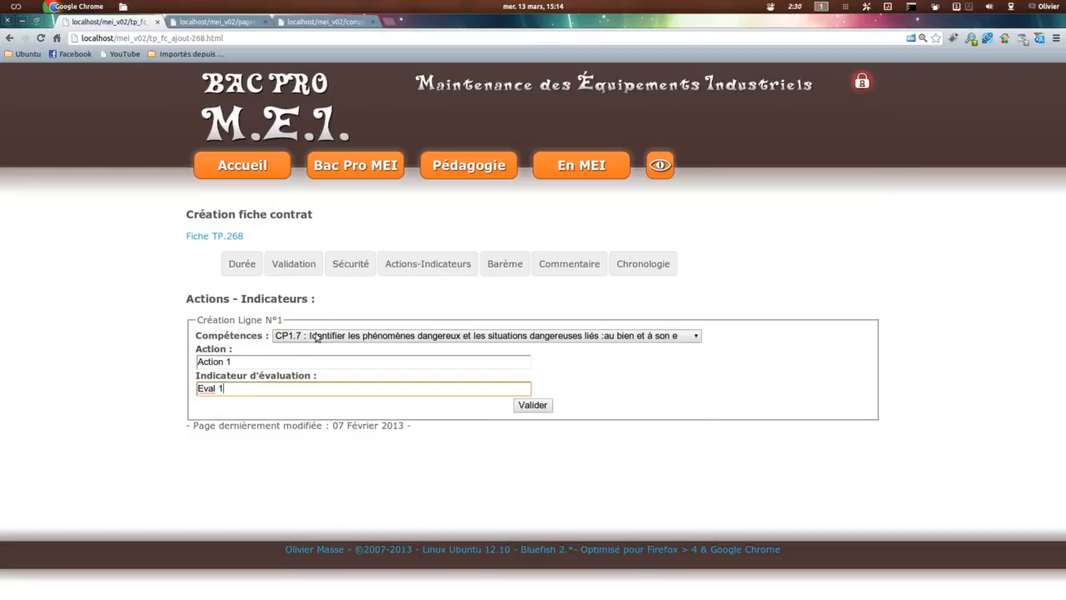
Step: Choose CP1.7 "Identifier les phénomènes dangereux et les situations dangereuses" as Ligne N°1's competence and review the other CP1.7 options
{"action": "left_click", "coordinate": [321, 335]}
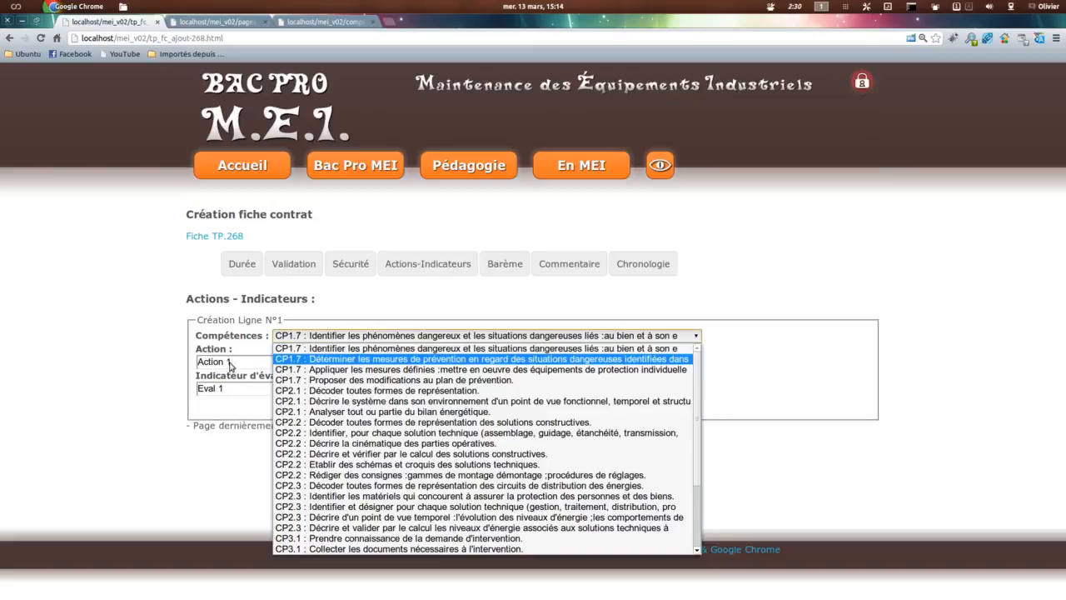
{"action": "left_click", "coordinate": [167, 367]}
{"action": "left_click", "coordinate": [332, 337]}
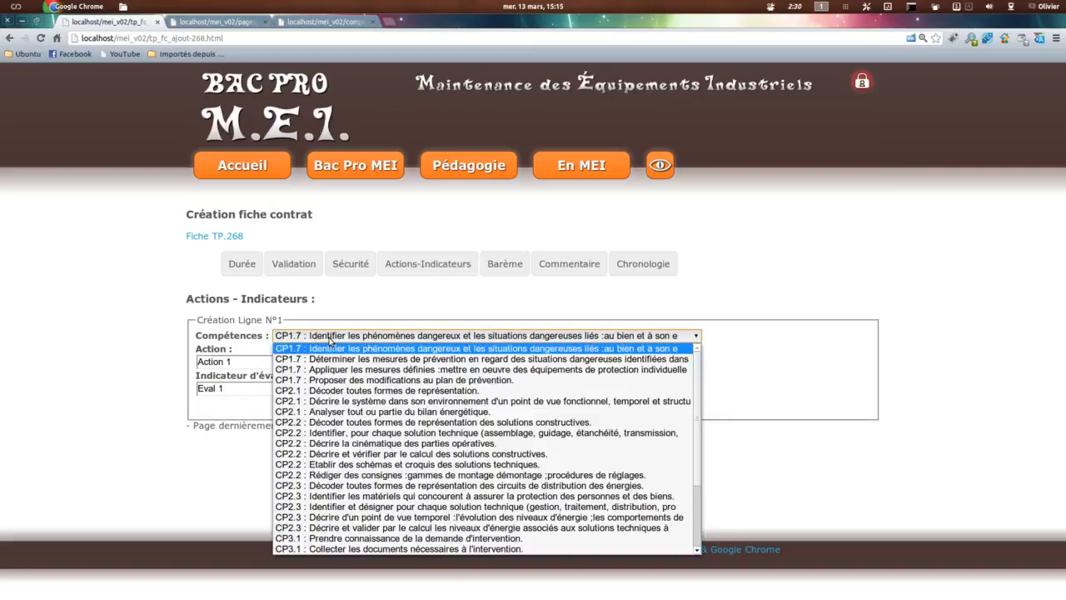
{"action": "left_click", "coordinate": [361, 349]}
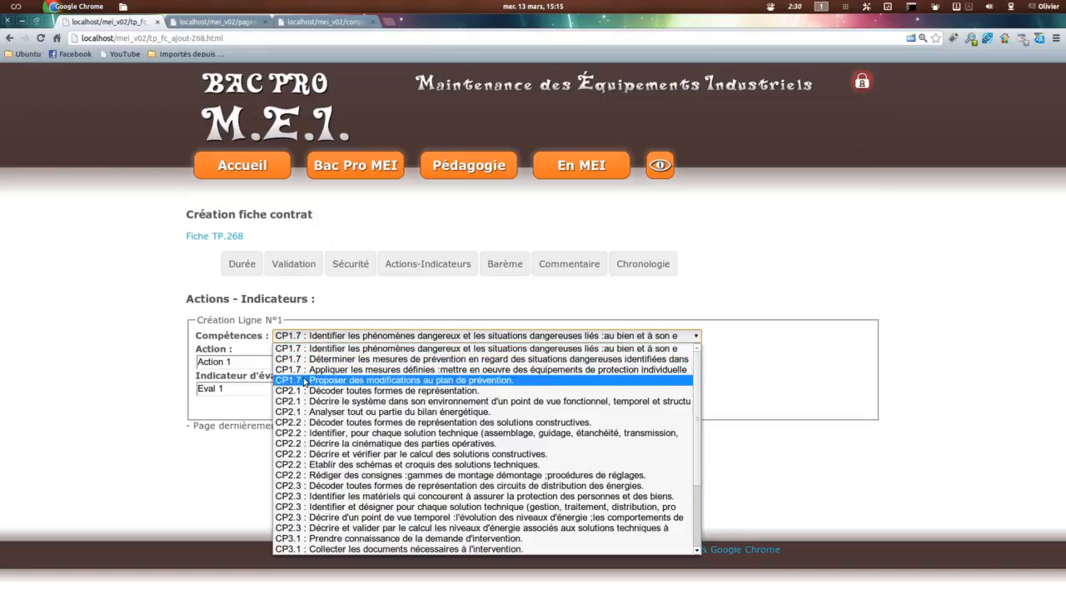
{"action": "left_click", "coordinate": [90, 308]}
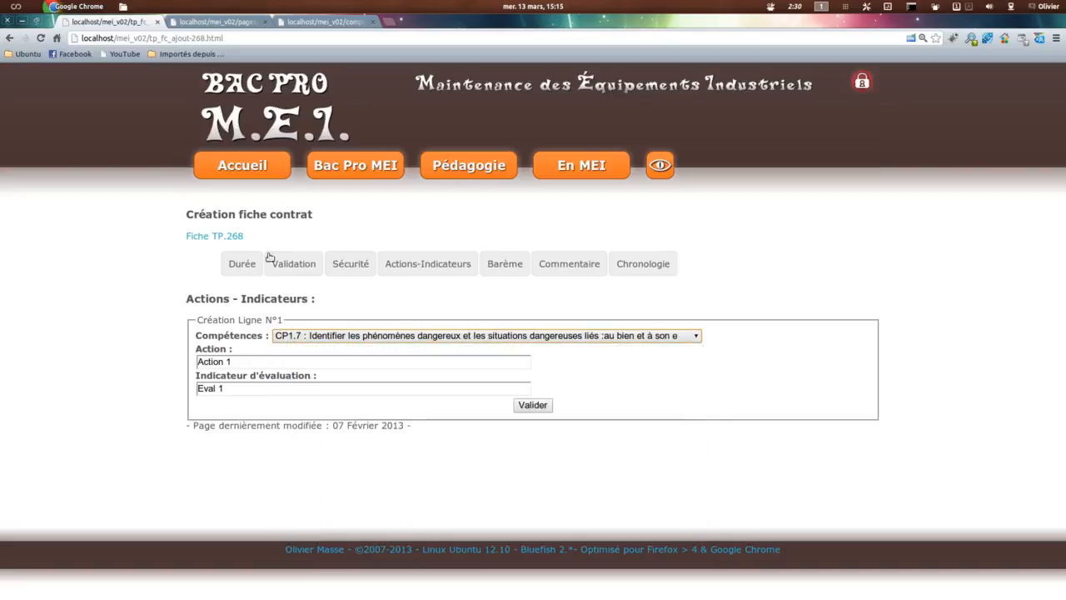
Step: Open the Compétences référentiel separately, examine the CP1.7 actions and indicators, and compare them with the fiche contrat's Compétences choices
{"action": "mouse_move", "coordinate": [351, 162]}
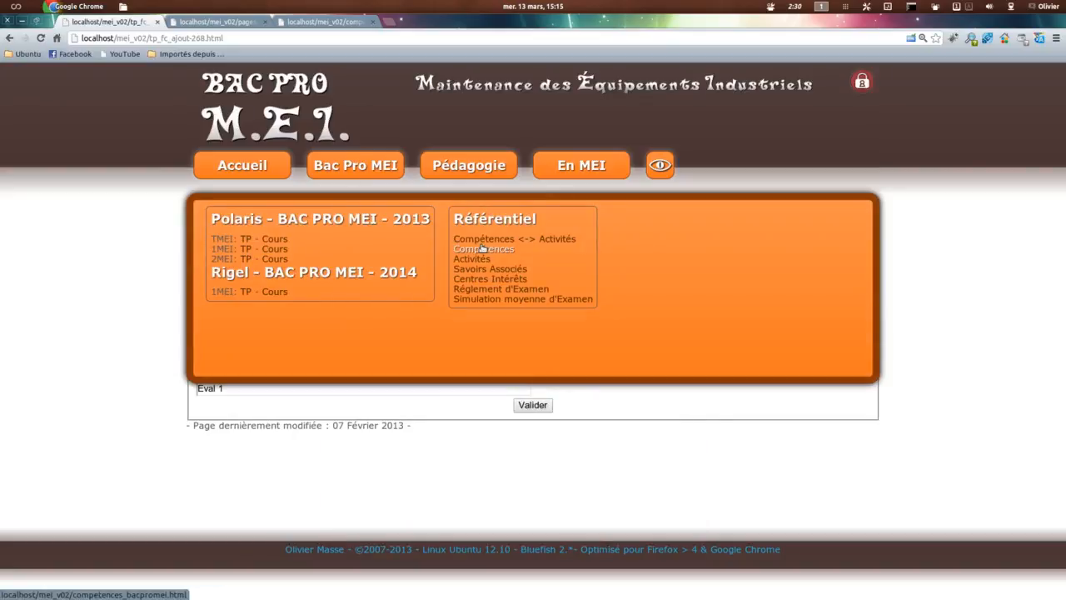
{"action": "left_click", "coordinate": [487, 250]}
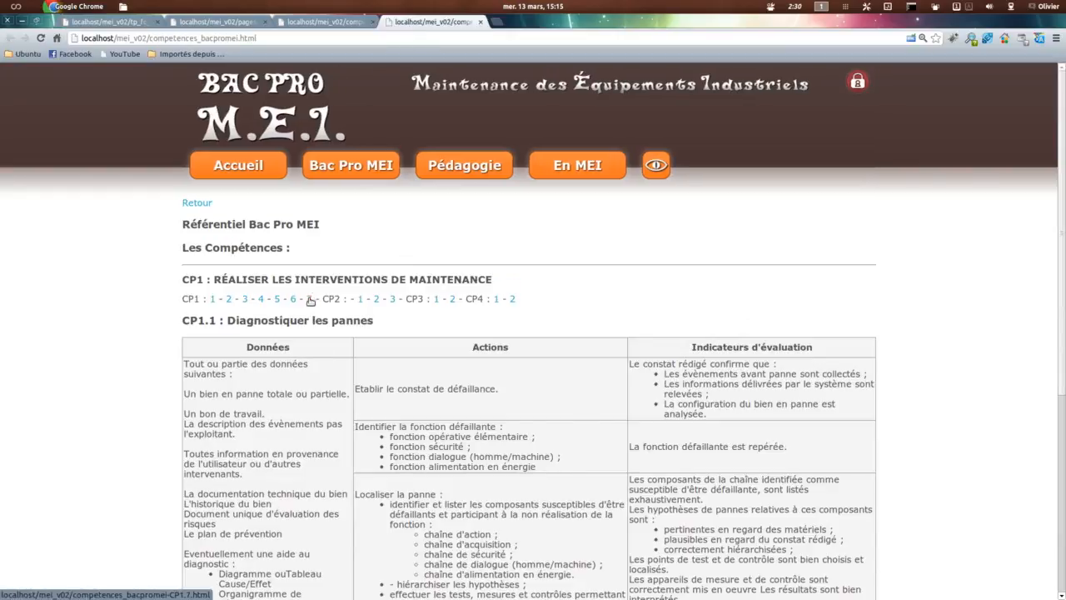
{"action": "left_click", "coordinate": [309, 298]}
{"action": "scroll", "coordinate": [358, 341], "scroll_direction": "down", "scroll_amount": 3}
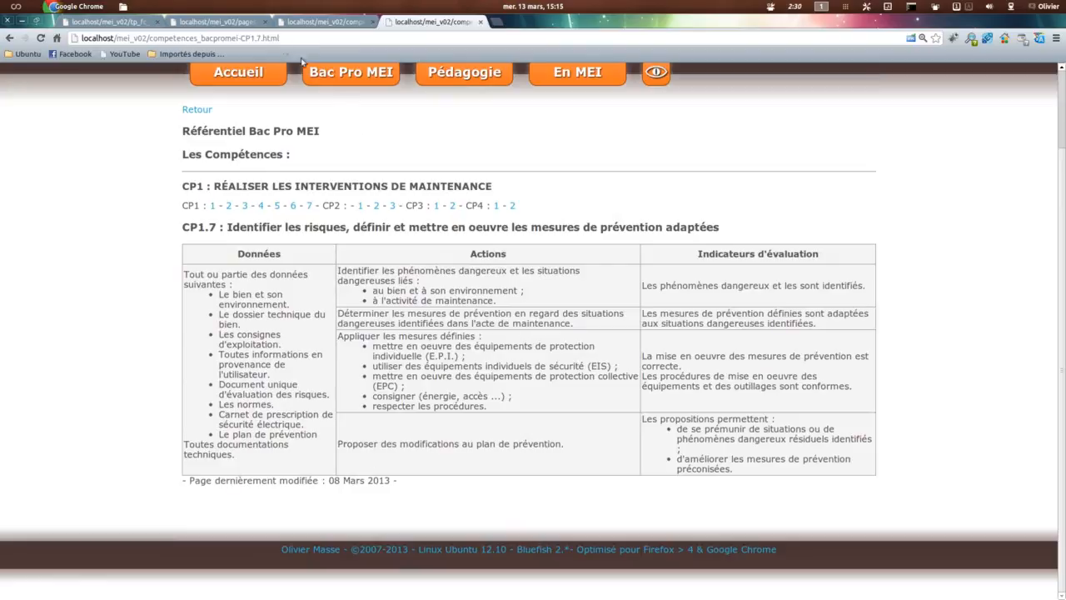
{"action": "left_click", "coordinate": [106, 22]}
{"action": "left_click", "coordinate": [329, 337]}
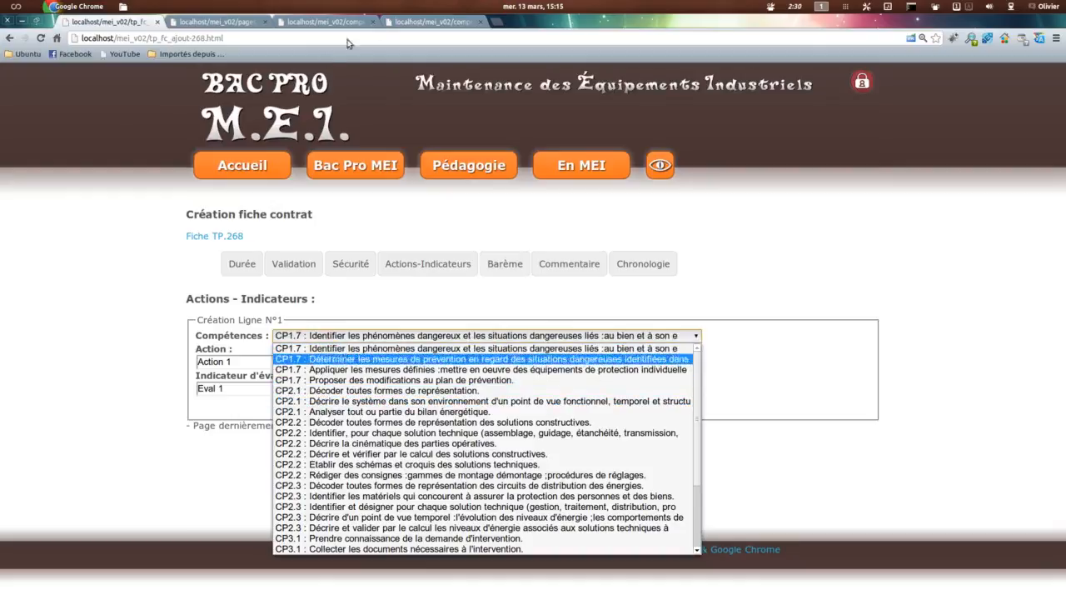
Step: Examine the CP2.1 actions and indicators in the référentiel and compare them with the Compétences choices for Ligne N°1
{"action": "left_click", "coordinate": [429, 22]}
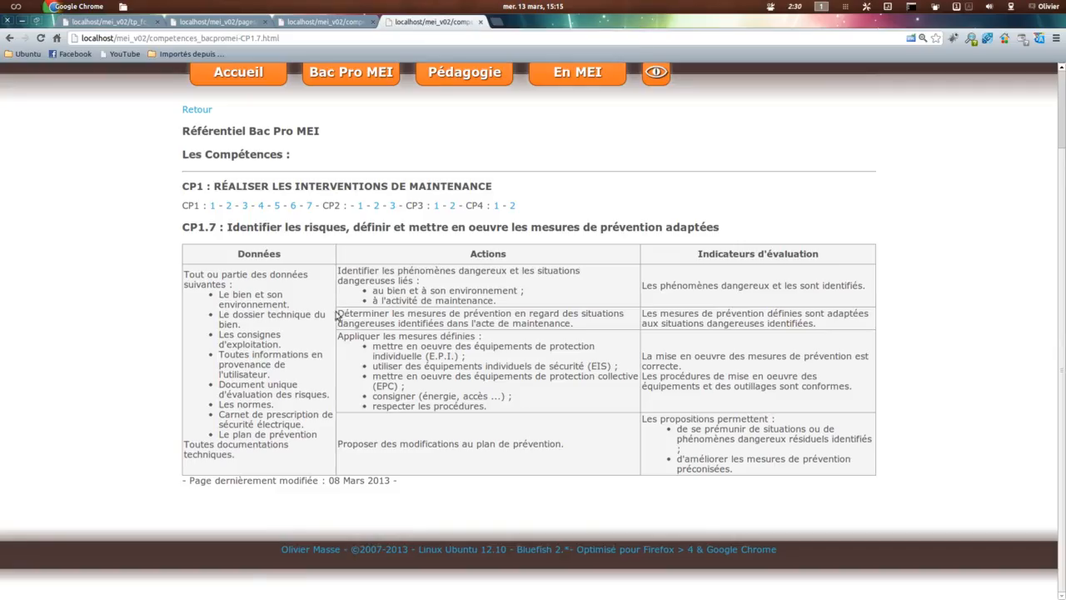
{"action": "left_click", "coordinate": [360, 207]}
{"action": "scroll", "coordinate": [487, 370], "scroll_direction": "down", "scroll_amount": 2}
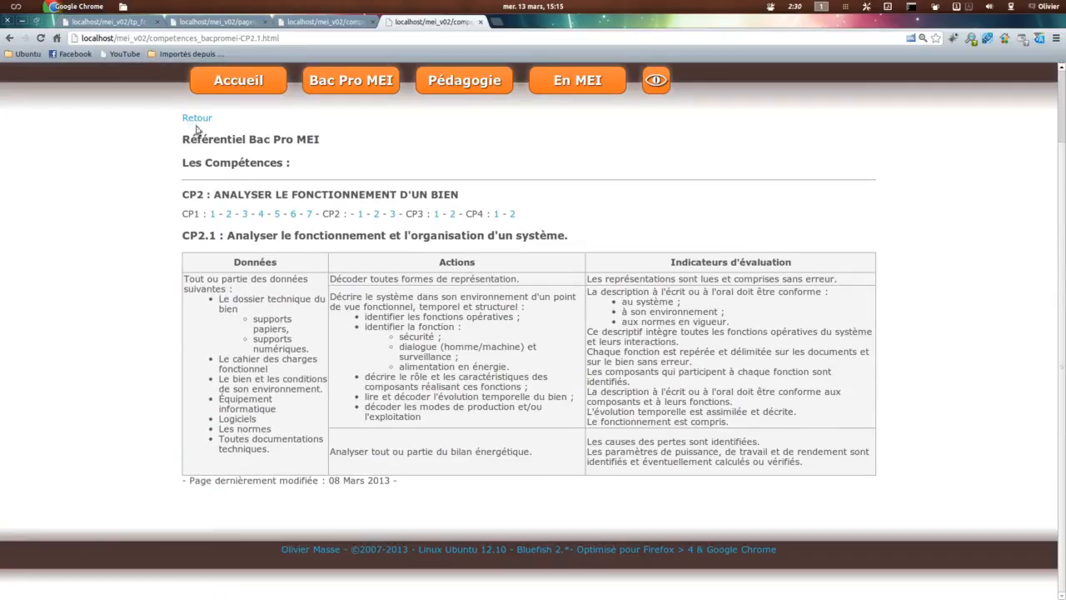
{"action": "left_click", "coordinate": [120, 23]}
{"action": "left_click", "coordinate": [297, 337]}
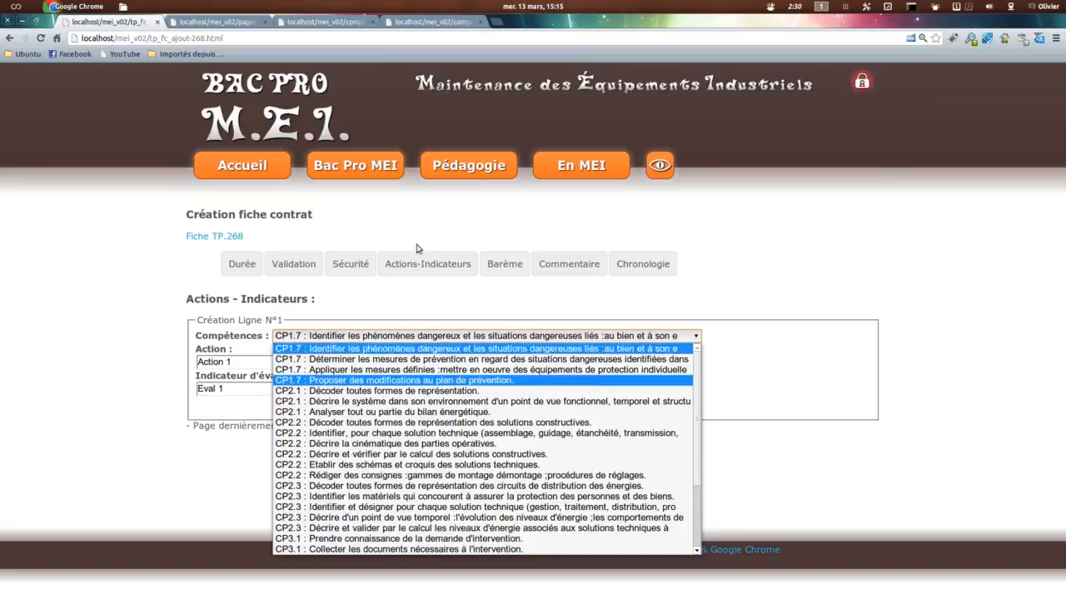
Step: Return to the fiche contrat, keep CP1.7 "Identifier les phénomènes dangereux" as Ligne N°1's competence, and validate the line
{"action": "left_click", "coordinate": [420, 23]}
{"action": "left_click", "coordinate": [421, 23]}
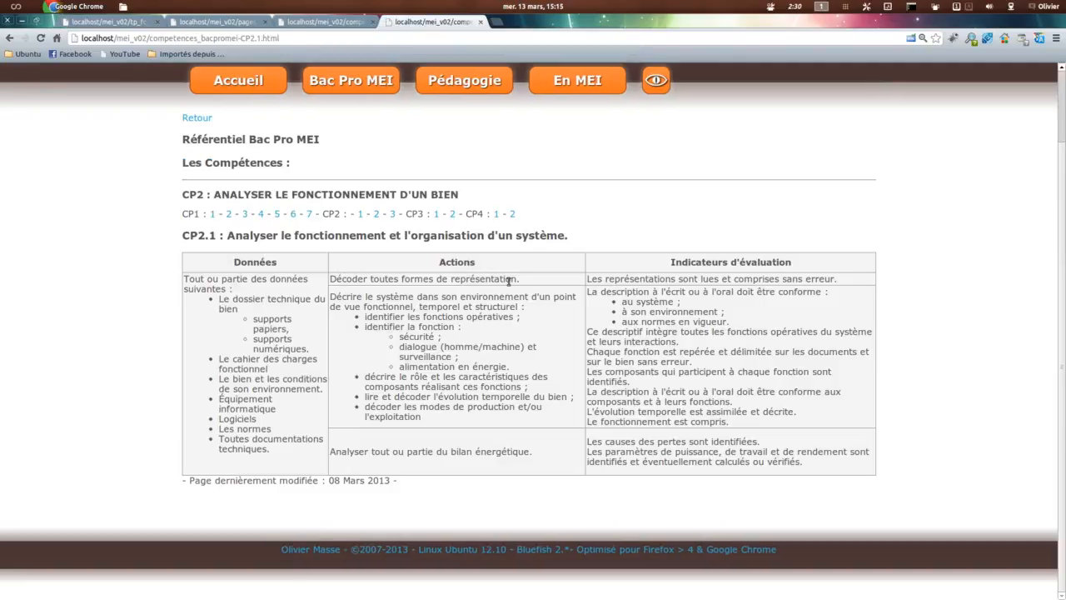
{"action": "left_click", "coordinate": [112, 22]}
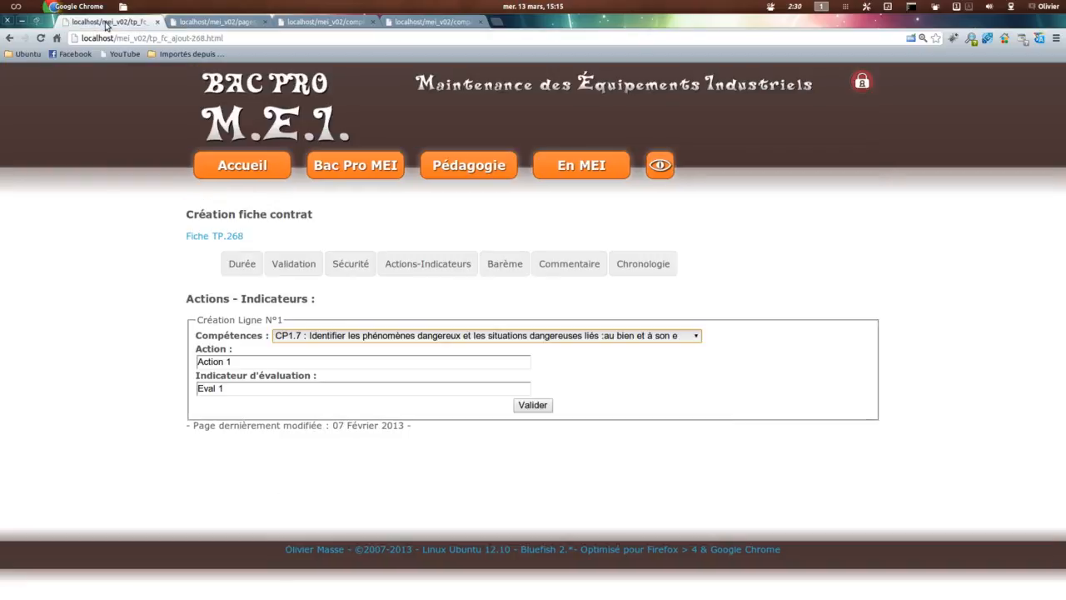
{"action": "left_click", "coordinate": [329, 336]}
{"action": "left_click", "coordinate": [325, 348]}
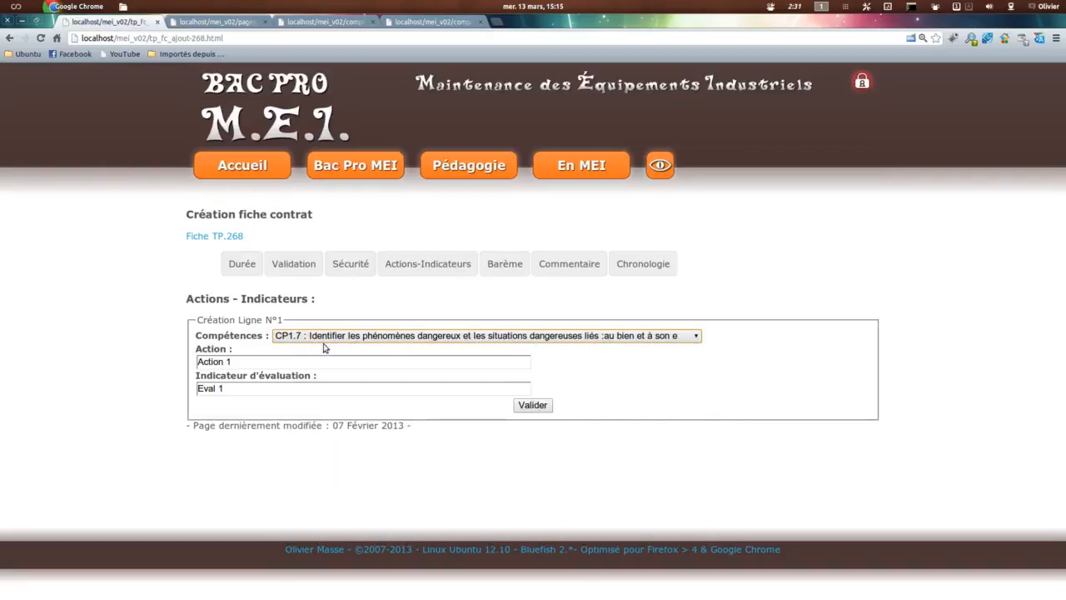
{"action": "left_click", "coordinate": [526, 406]}
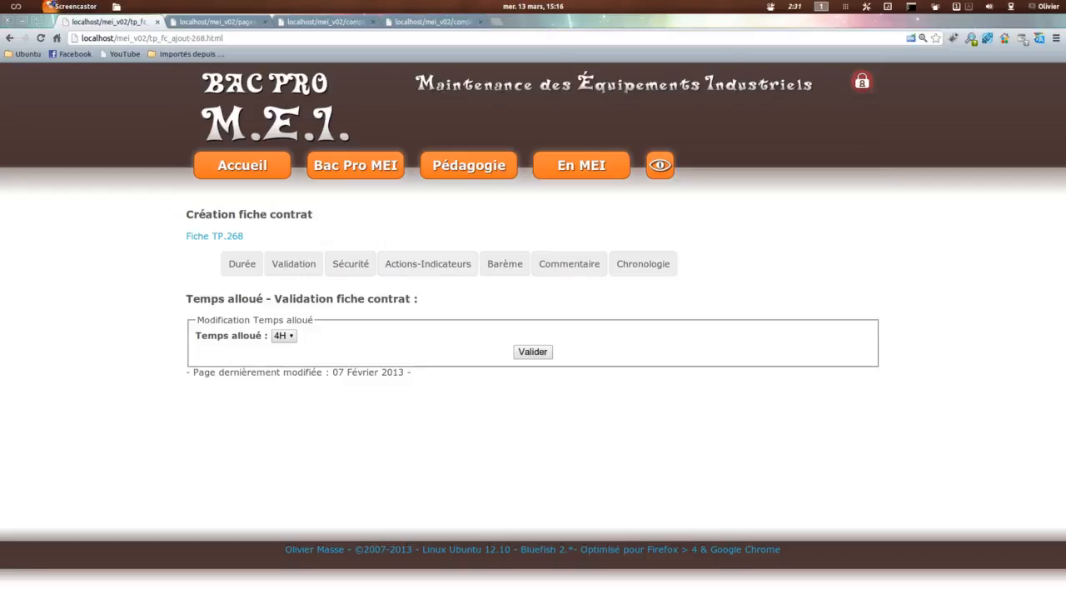
Step: Create Ligne N°2 in Actions-Indicateurs with competence CP1.7 "Déterminer les mesures de prévention", Action "Action 2" and Indicateur d'évaluation "Eval 2"
{"action": "left_click", "coordinate": [427, 263]}
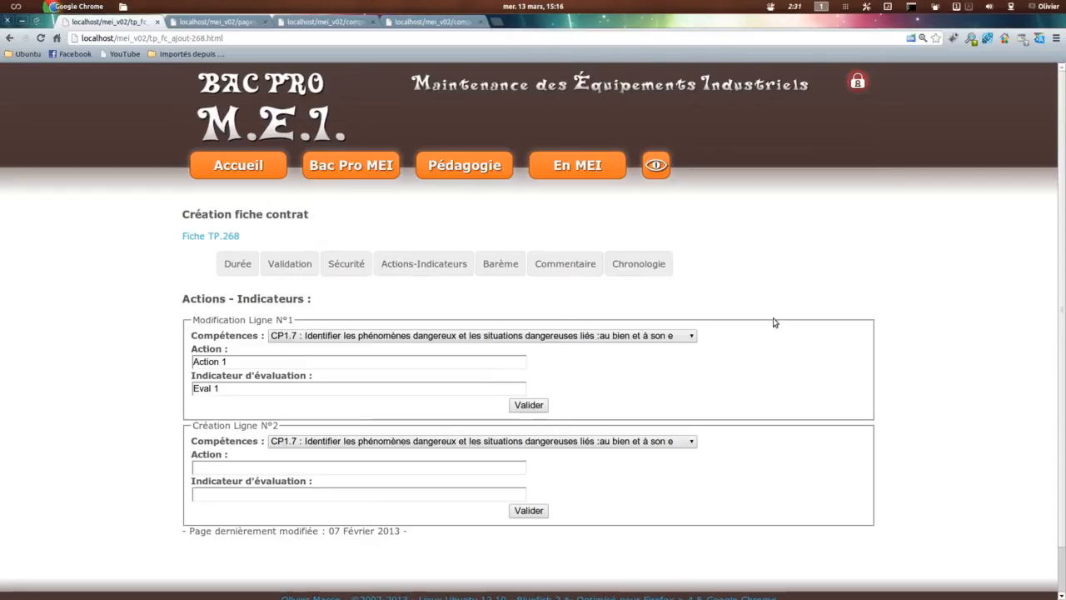
{"action": "scroll", "coordinate": [860, 316], "scroll_direction": "down", "scroll_amount": 1}
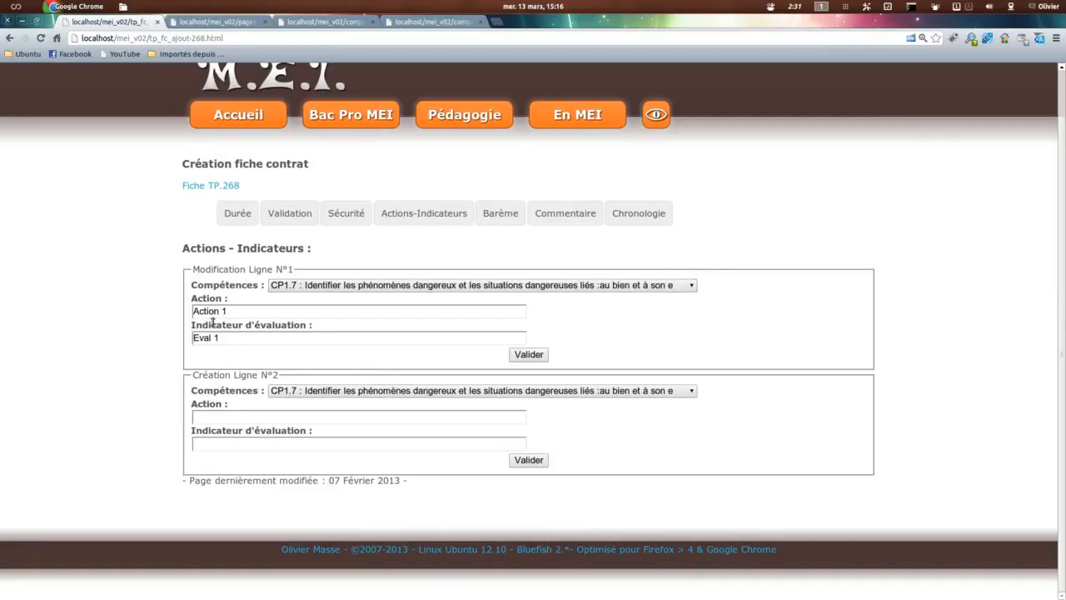
{"action": "left_click", "coordinate": [330, 393]}
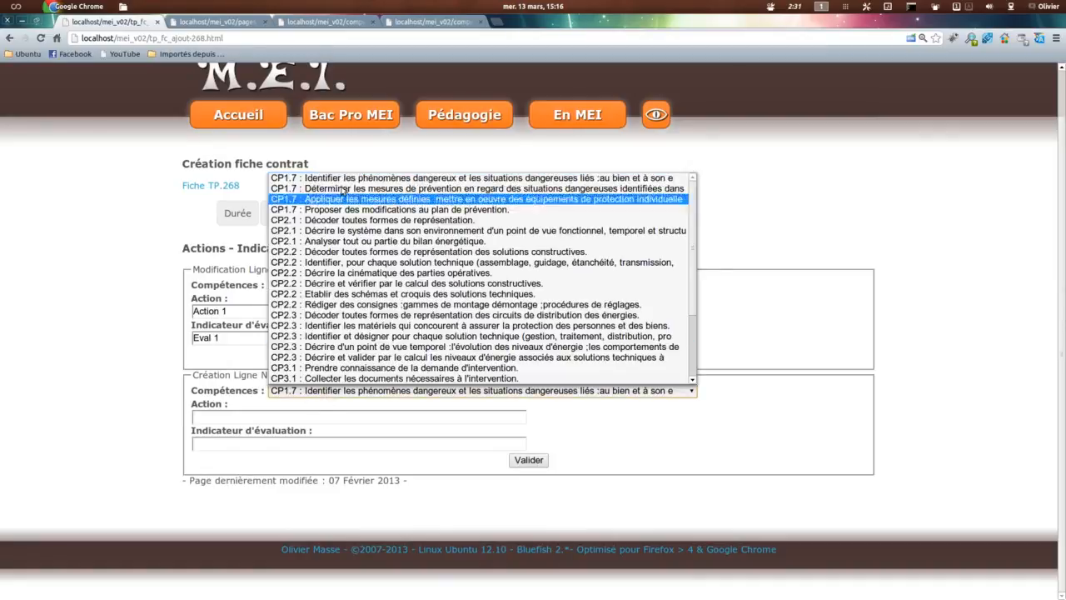
{"action": "left_click", "coordinate": [334, 192]}
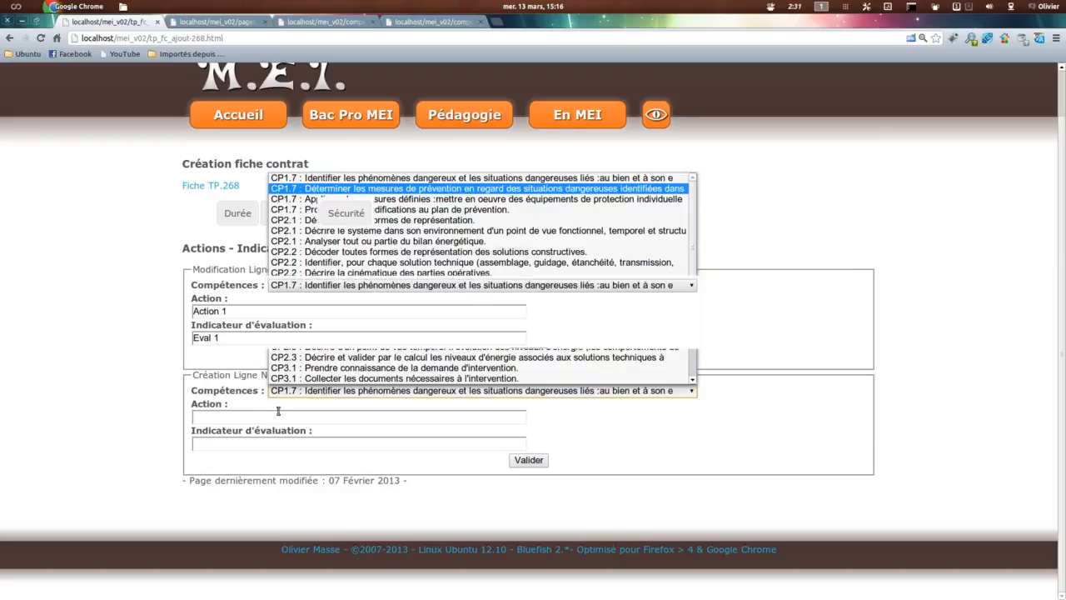
{"action": "left_click", "coordinate": [268, 417]}
{"action": "type", "text": "Action 2"}
{"action": "key", "text": "Tab"}
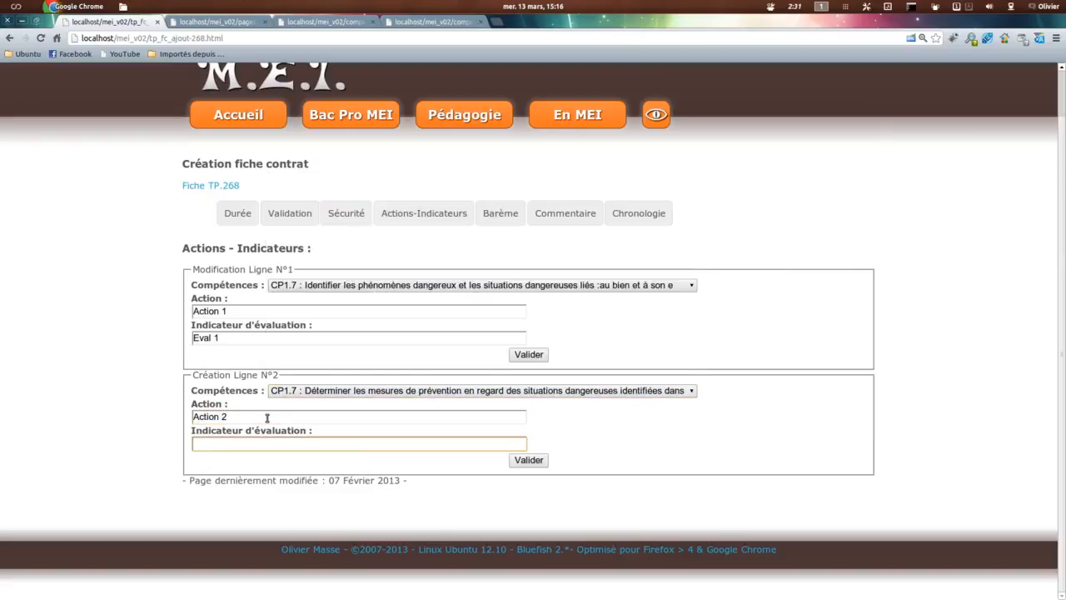
{"action": "type", "text": "Eval"}
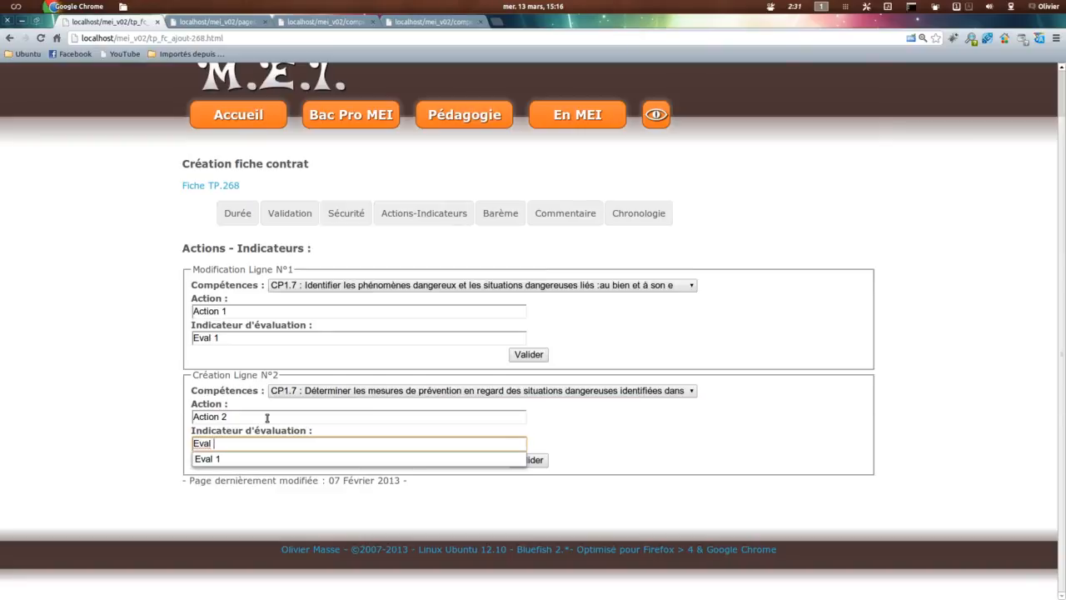
{"action": "type", "text": " 2"}
{"action": "left_click", "coordinate": [536, 459]}
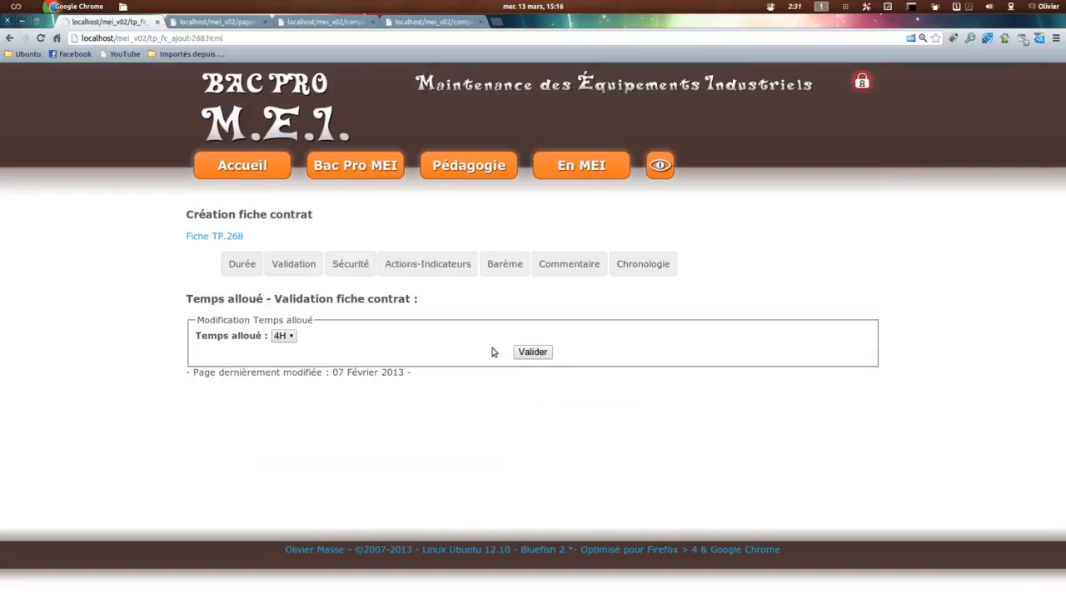
Step: Create Ligne N°3 in Actions-Indicateurs with competence CP2.1 "Décrire le système dans son environnement", Action "Action 3" and Indicateur d'évaluation "Eval 3"
{"action": "left_click", "coordinate": [442, 269]}
{"action": "scroll", "coordinate": [462, 404], "scroll_direction": "down", "scroll_amount": 3}
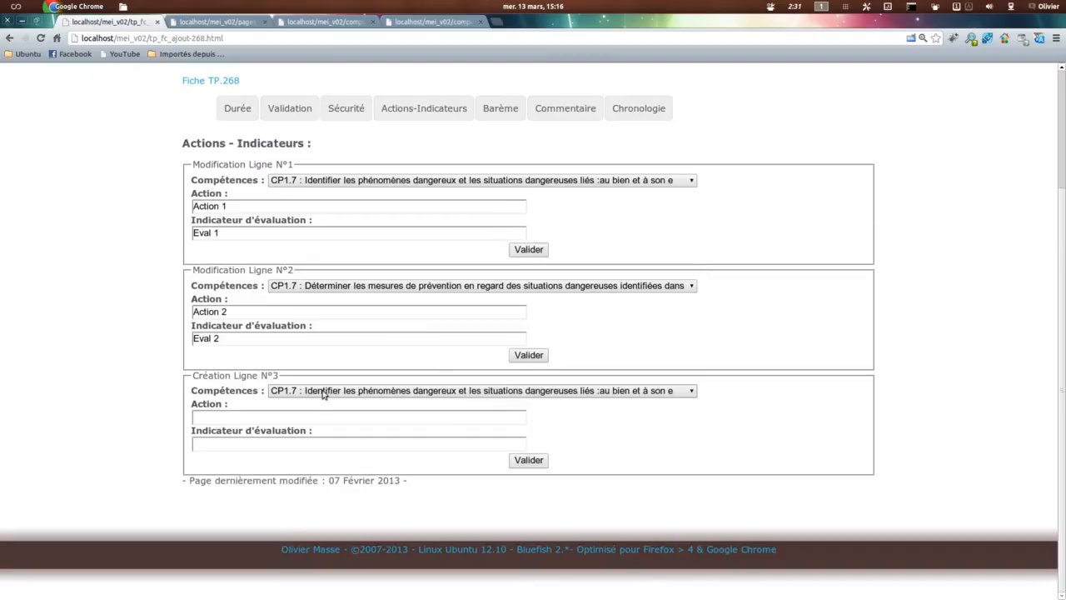
{"action": "left_click", "coordinate": [405, 391]}
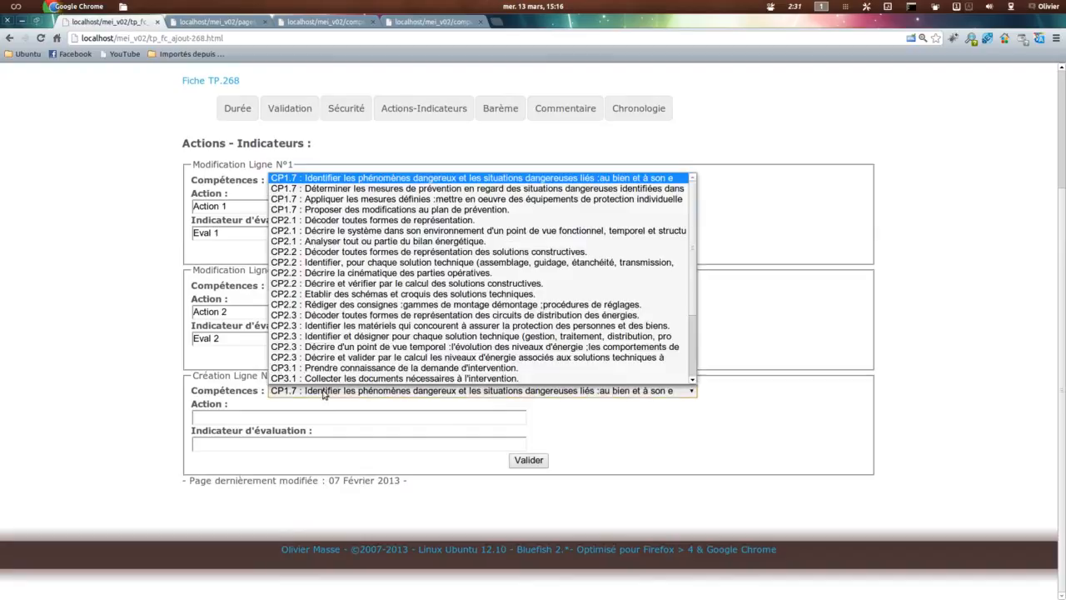
{"action": "left_click", "coordinate": [337, 231]}
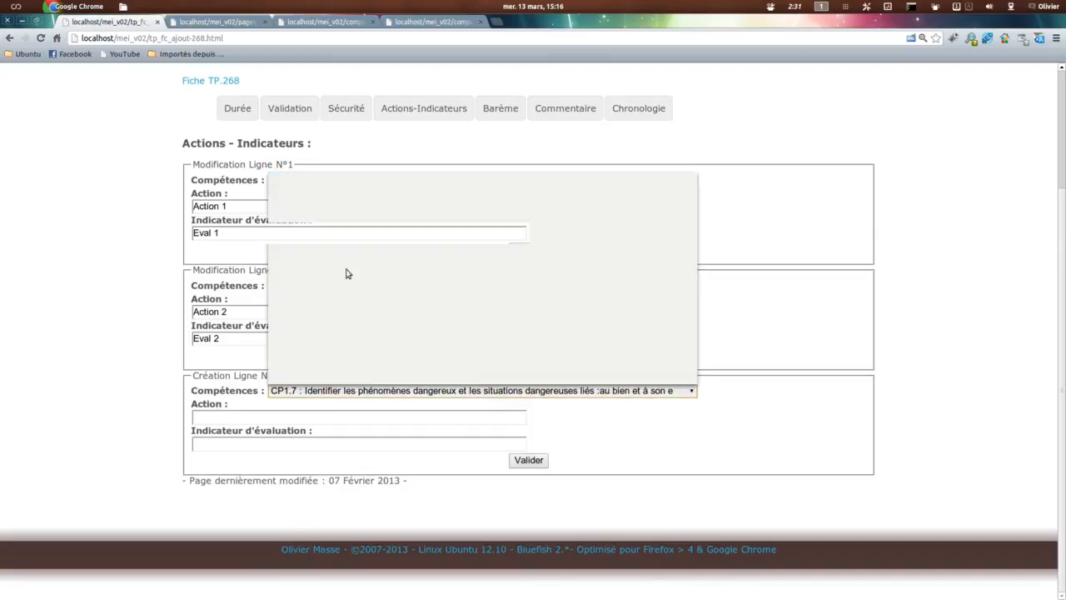
{"action": "left_click", "coordinate": [254, 416]}
{"action": "type", "text": "Action 3"}
{"action": "key", "text": "Tab"}
{"action": "type", "text": "Eval 3"}
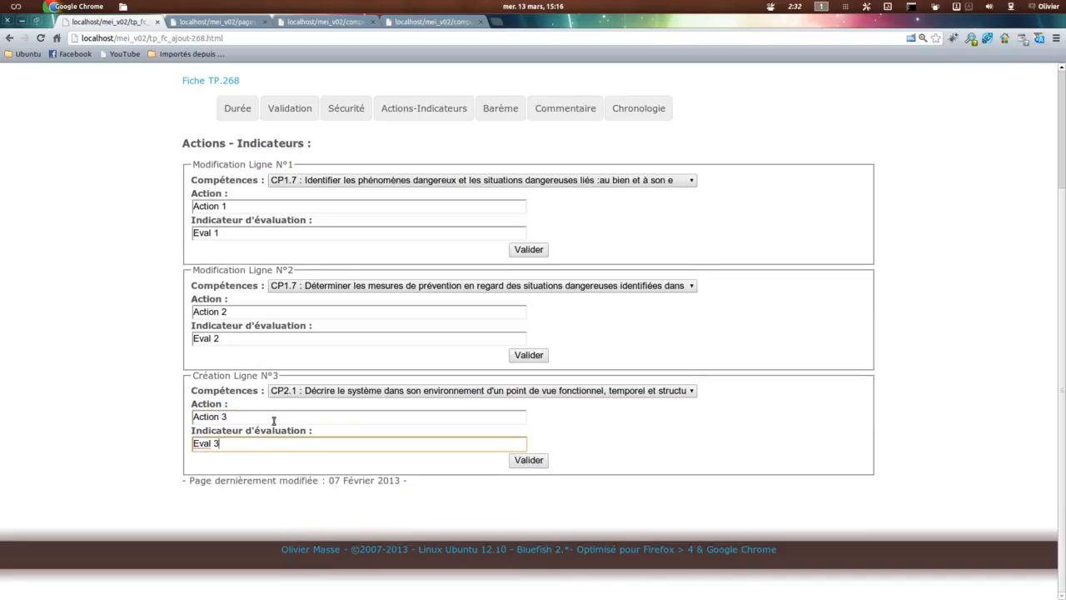
{"action": "left_click", "coordinate": [526, 459]}
Step: Create Ligne N°4 in Actions-Indicateurs with competence CP3.1 "Prendre connaissance de la demande d'intervention", Action "Action 4" and Indicateur d'évaluation "Eval 4"
{"action": "left_click", "coordinate": [427, 263]}
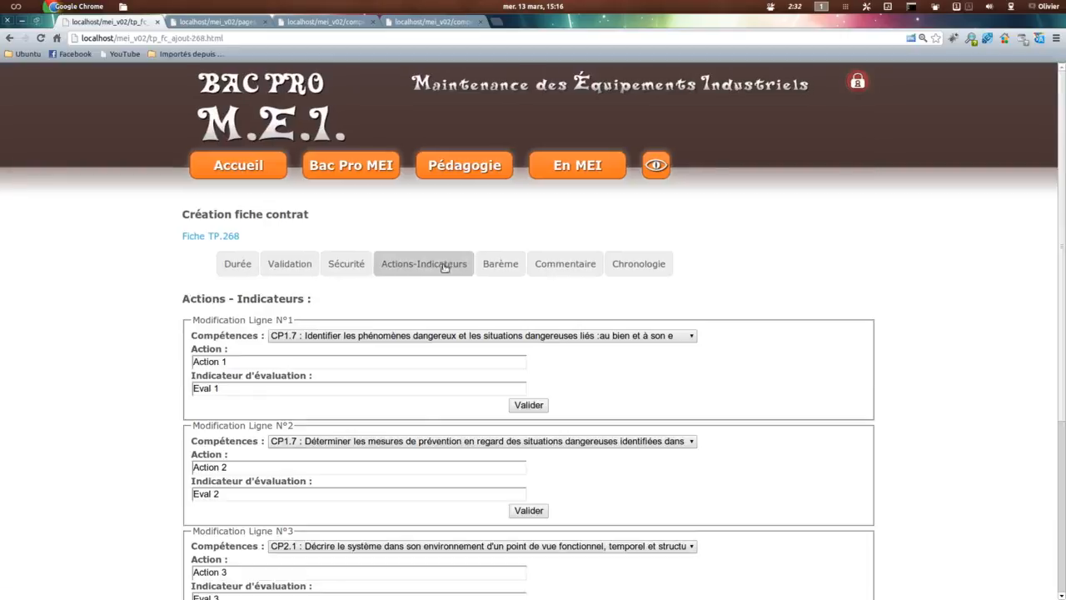
{"action": "scroll", "coordinate": [655, 409], "scroll_direction": "down", "scroll_amount": 5}
{"action": "left_click", "coordinate": [329, 391]}
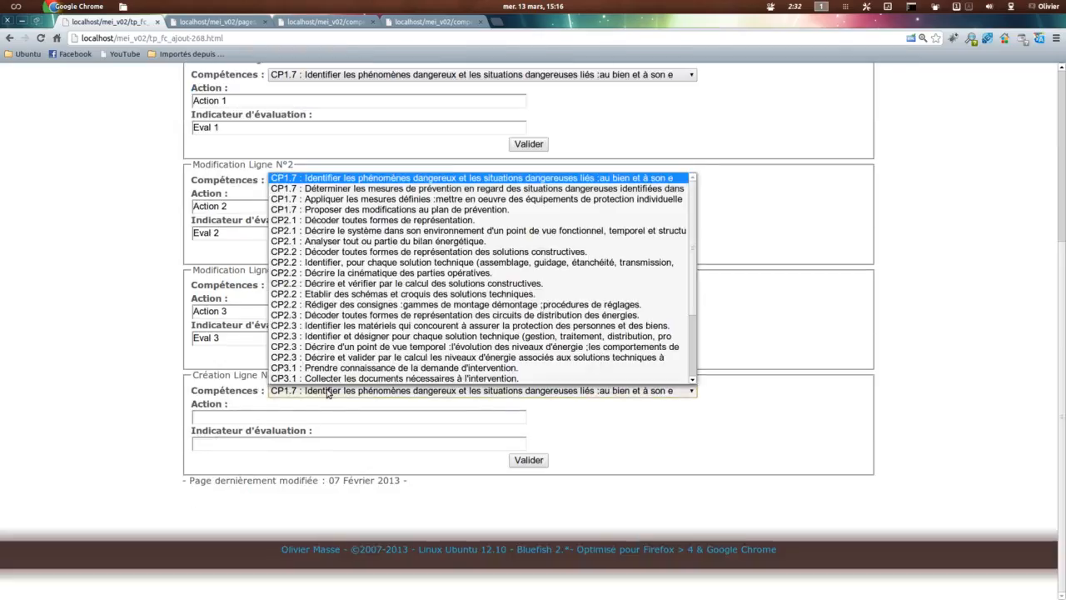
{"action": "left_click", "coordinate": [304, 372]}
{"action": "left_click", "coordinate": [258, 420]}
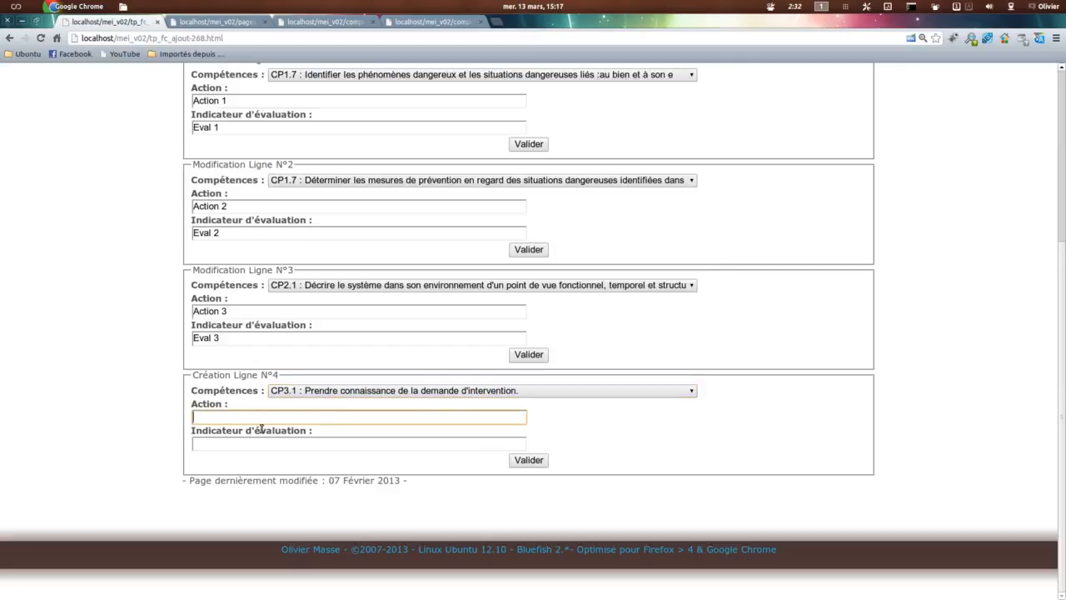
{"action": "type", "text": "Action 4"}
{"action": "key", "text": "Tab"}
{"action": "type", "text": "Eva"}
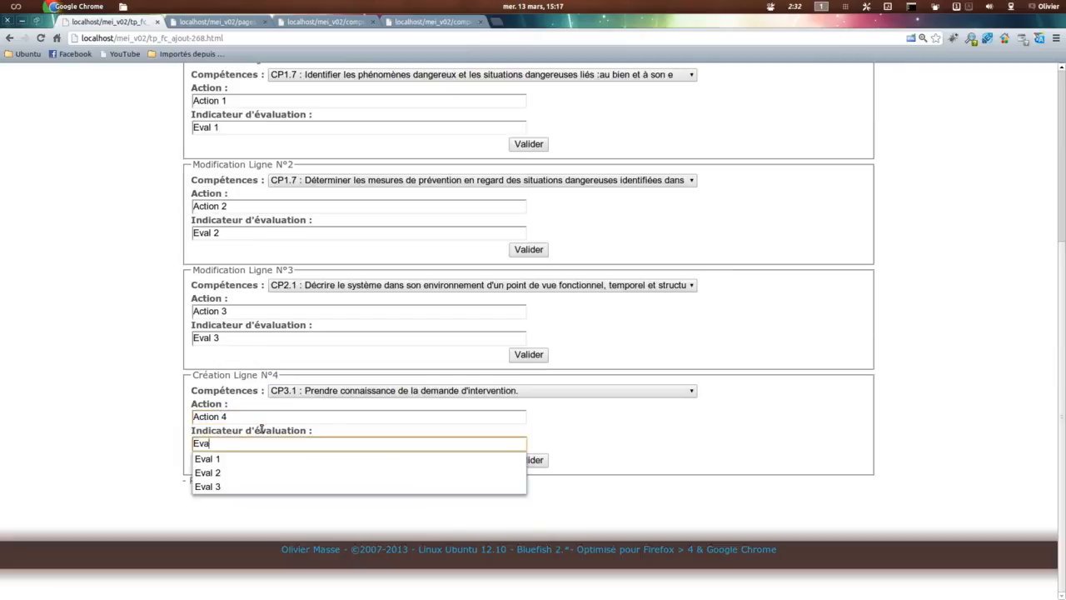
{"action": "left_click", "coordinate": [528, 460]}
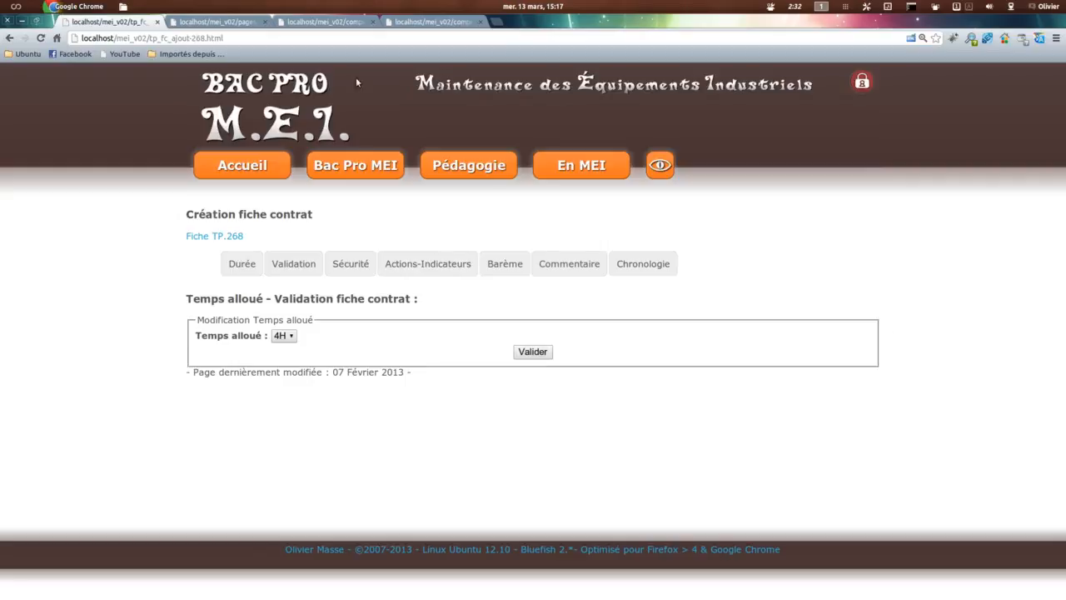
Step: Close both référentiel pages, then refresh the fiche contrat PDF and examine its competence, action and indicator rows
{"action": "left_click", "coordinate": [443, 23]}
{"action": "left_click", "coordinate": [480, 22]}
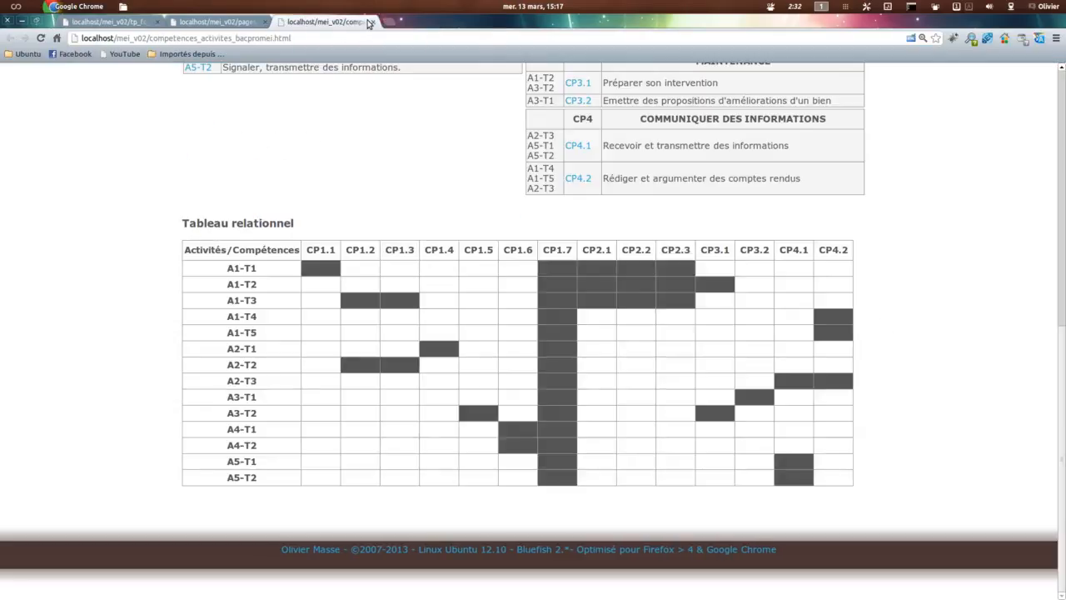
{"action": "left_click", "coordinate": [372, 23]}
{"action": "left_click", "coordinate": [486, 253]}
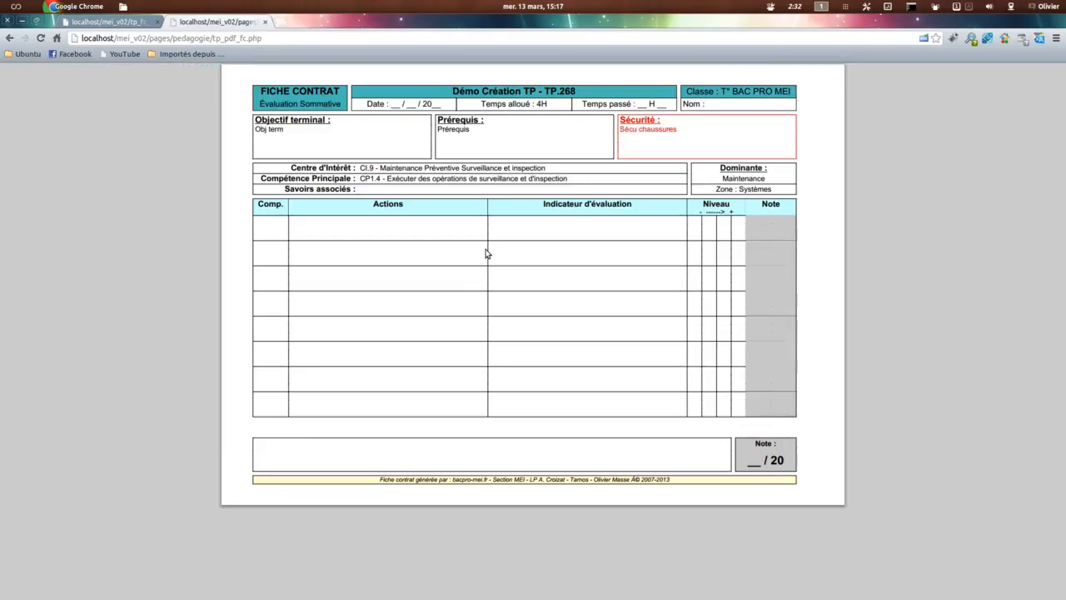
{"action": "key", "text": "F5"}
{"action": "left_click", "coordinate": [612, 360]}
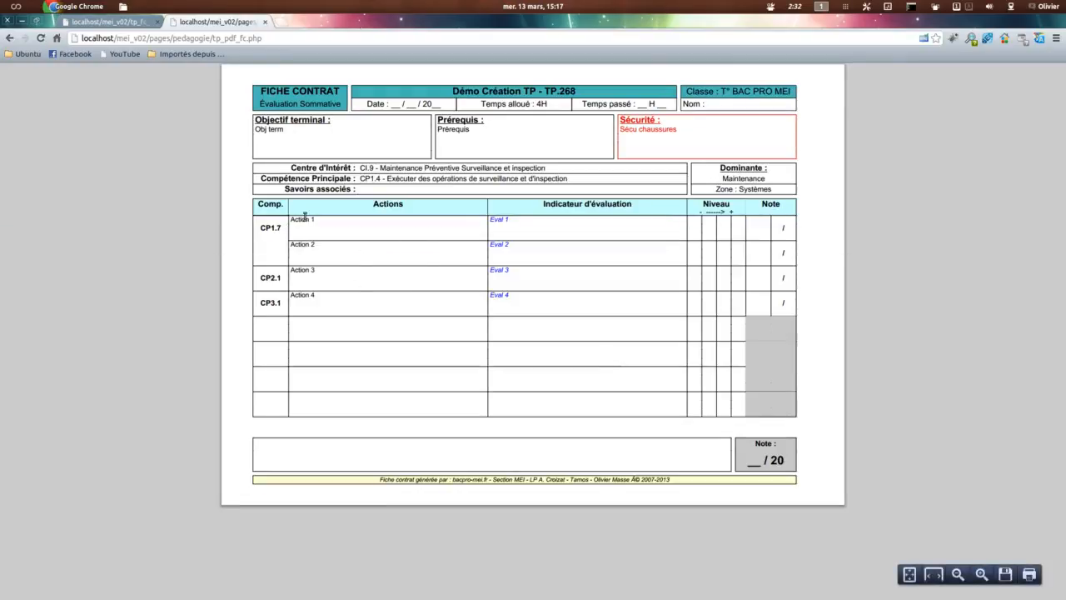
{"action": "left_click_drag", "start_coordinate": [263, 227], "coordinate": [453, 239]}
{"action": "left_click", "coordinate": [318, 244]}
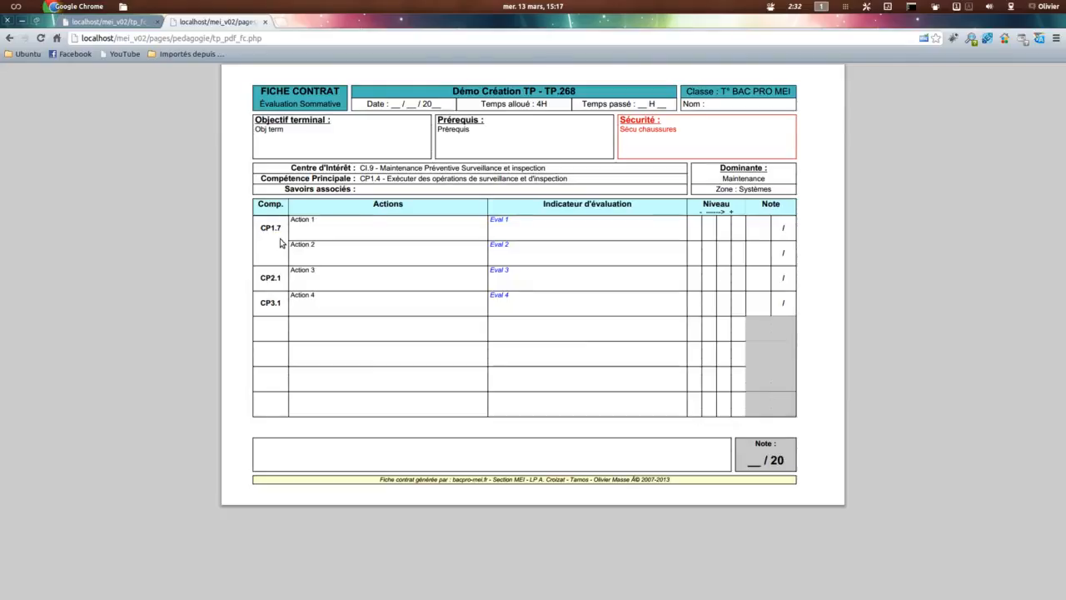
Step: Compare the Actions-Indicateurs lines of the fiche contrat with the competences, actions and indicators printed in the PDF
{"action": "left_click", "coordinate": [123, 24]}
{"action": "left_click", "coordinate": [427, 263]}
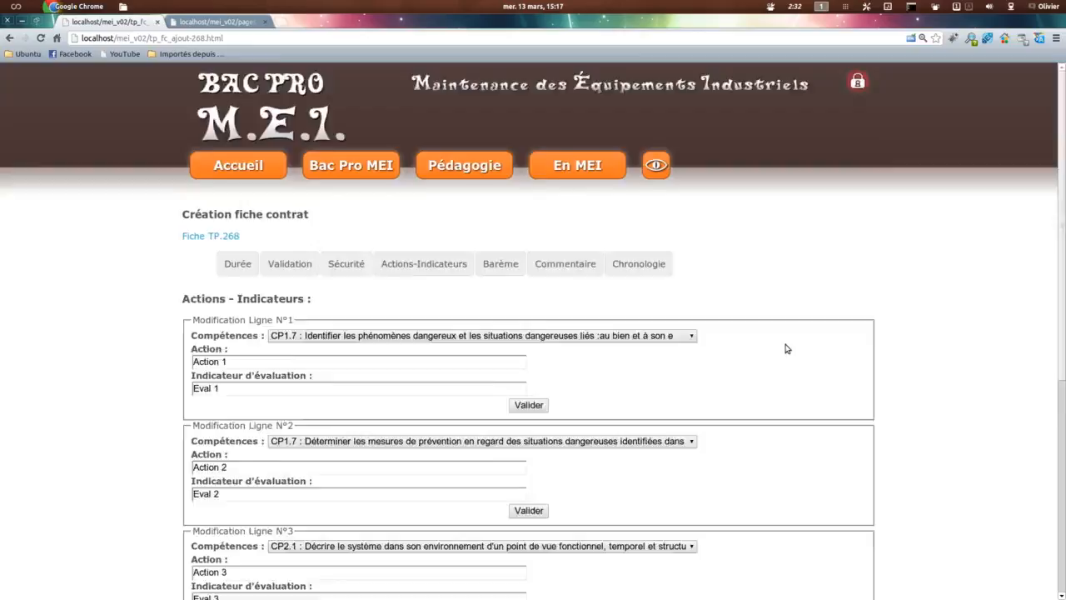
{"action": "scroll", "coordinate": [788, 348], "scroll_direction": "down", "scroll_amount": 3}
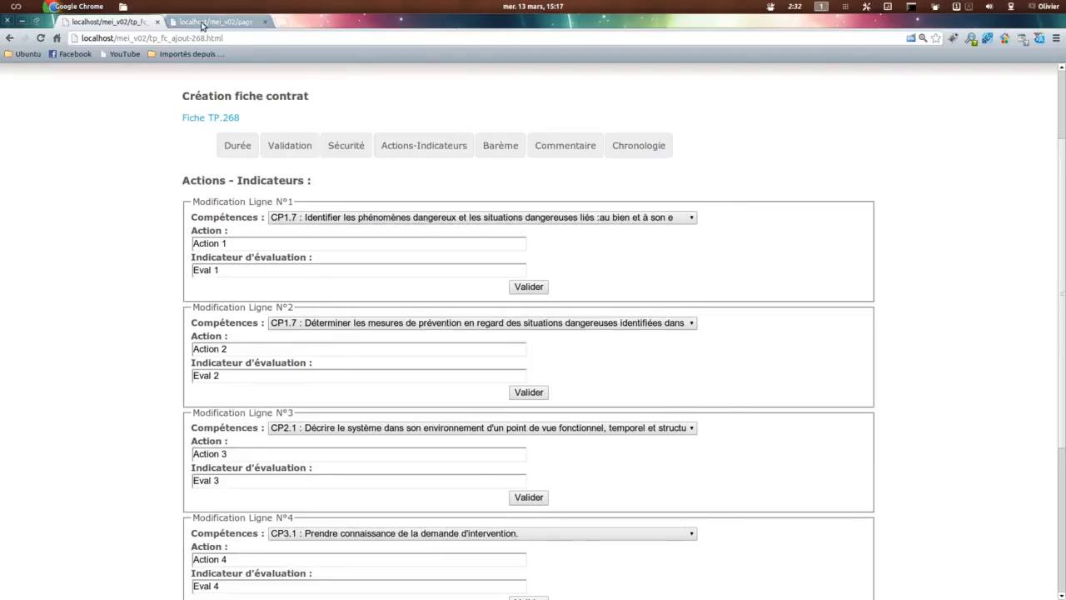
{"action": "left_click", "coordinate": [204, 22]}
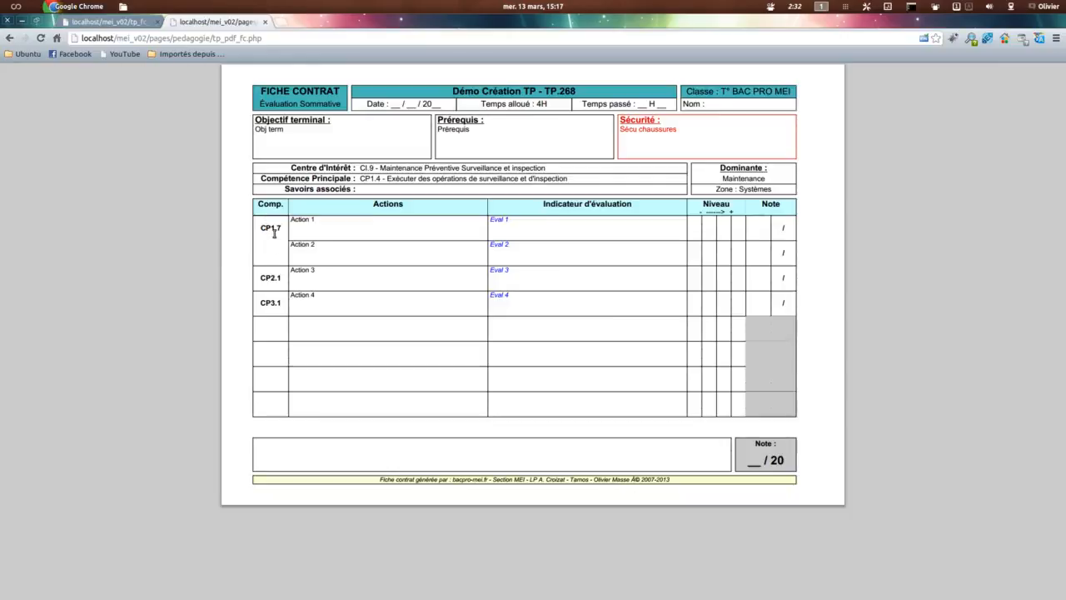
{"action": "left_click_drag", "start_coordinate": [498, 220], "coordinate": [539, 219]}
{"action": "left_click", "coordinate": [108, 21]}
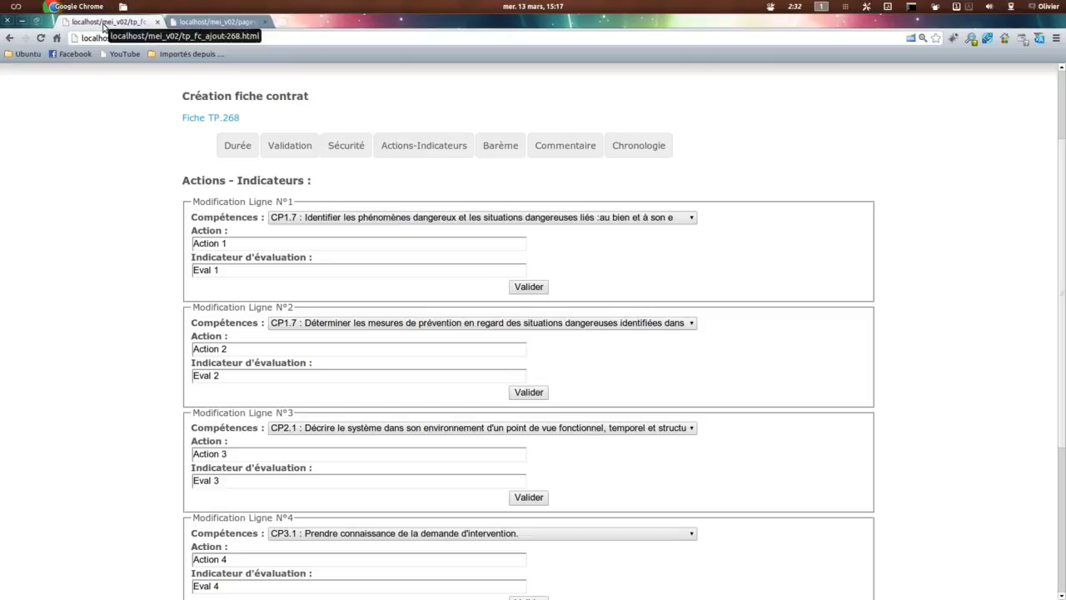
Step: Open the fiche contrat's Barème section and examine the point values offered for Eval 1
{"action": "left_click", "coordinate": [491, 146]}
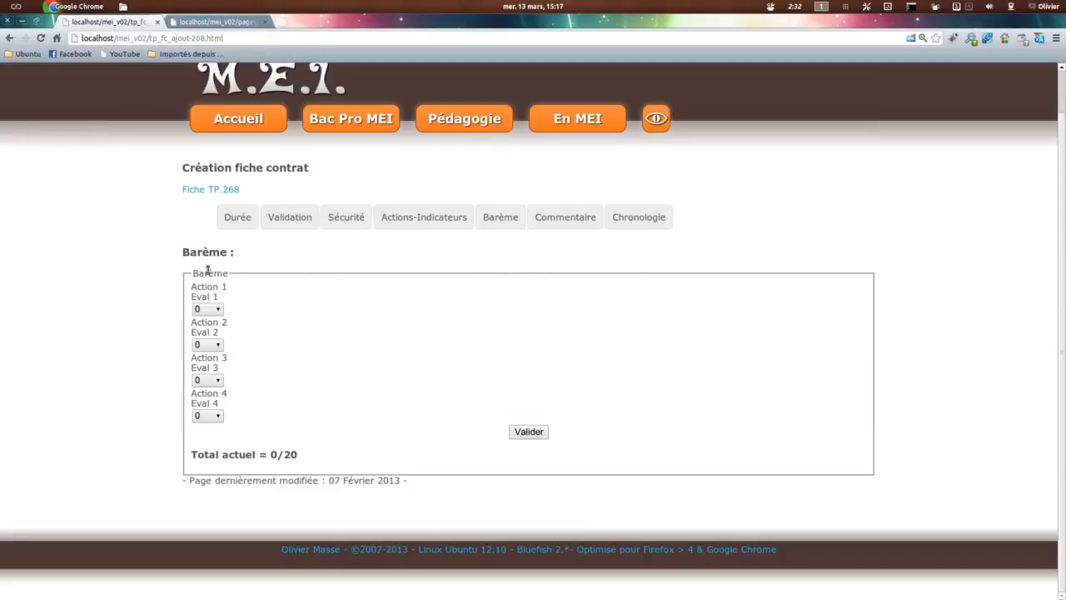
{"action": "left_click_drag", "start_coordinate": [191, 299], "coordinate": [218, 298]}
{"action": "left_click", "coordinate": [213, 311]}
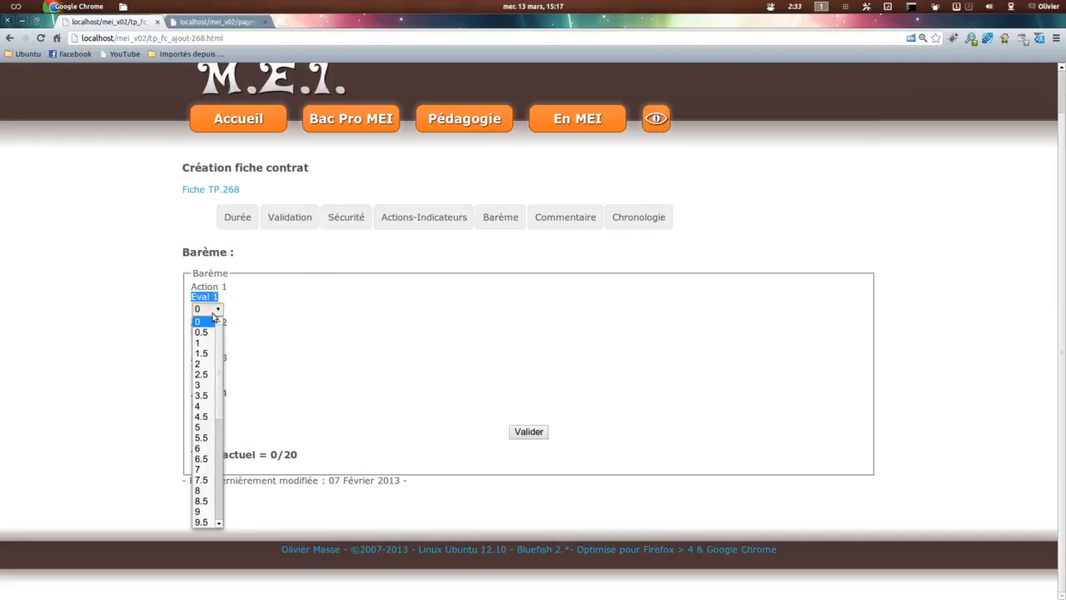
{"action": "left_click", "coordinate": [129, 413]}
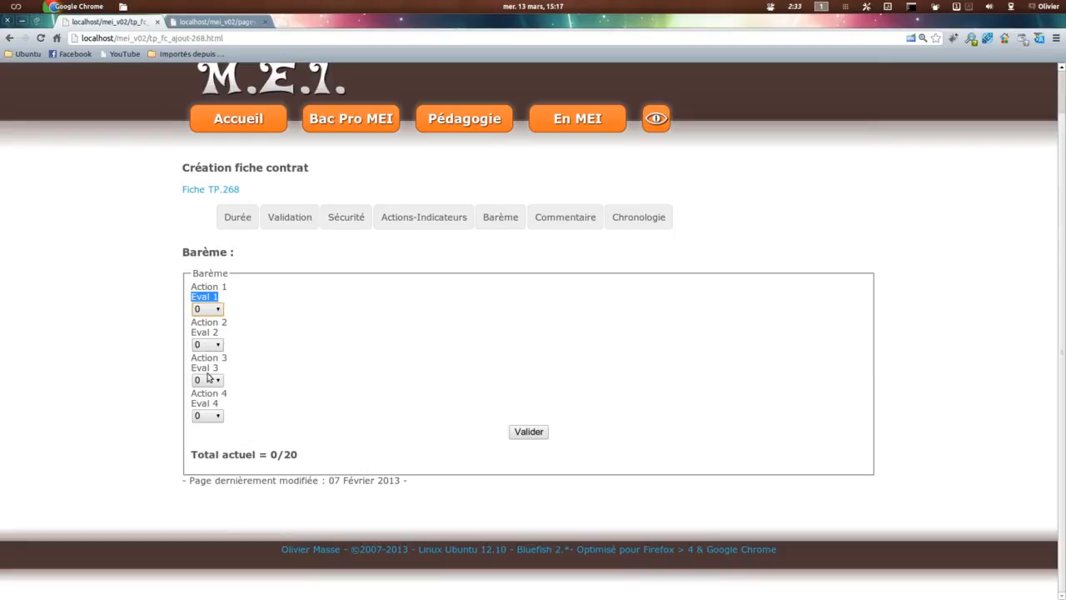
Step: Set the Barème to 3.5 points for Eval 1, 5.5 for Eval 2, 7.5 for Eval 3 and 6 for Eval 4, and check the total
{"action": "left_click", "coordinate": [210, 312]}
{"action": "left_click", "coordinate": [204, 396]}
{"action": "left_click", "coordinate": [204, 344]}
{"action": "left_click", "coordinate": [204, 473]}
{"action": "left_click", "coordinate": [208, 383]}
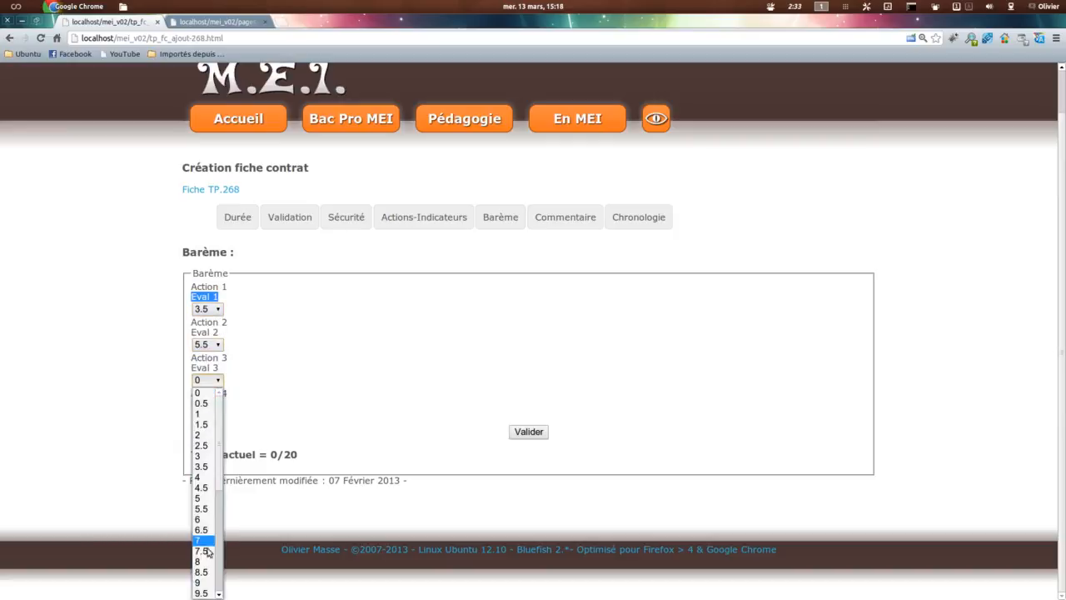
{"action": "left_click", "coordinate": [204, 550]}
{"action": "left_click", "coordinate": [207, 417]}
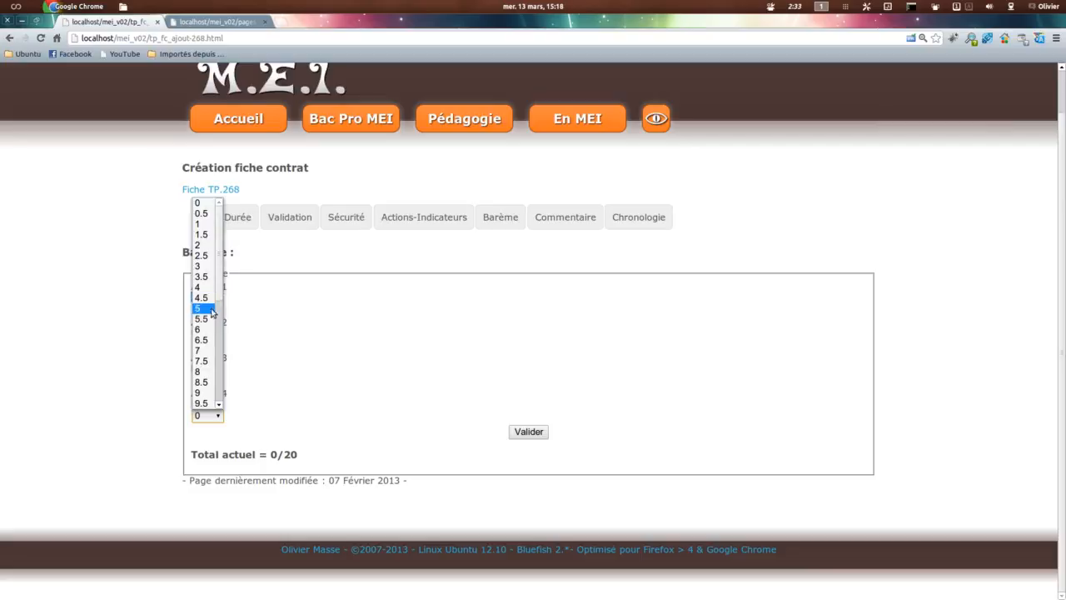
{"action": "left_click", "coordinate": [204, 335]}
{"action": "left_click", "coordinate": [523, 435]}
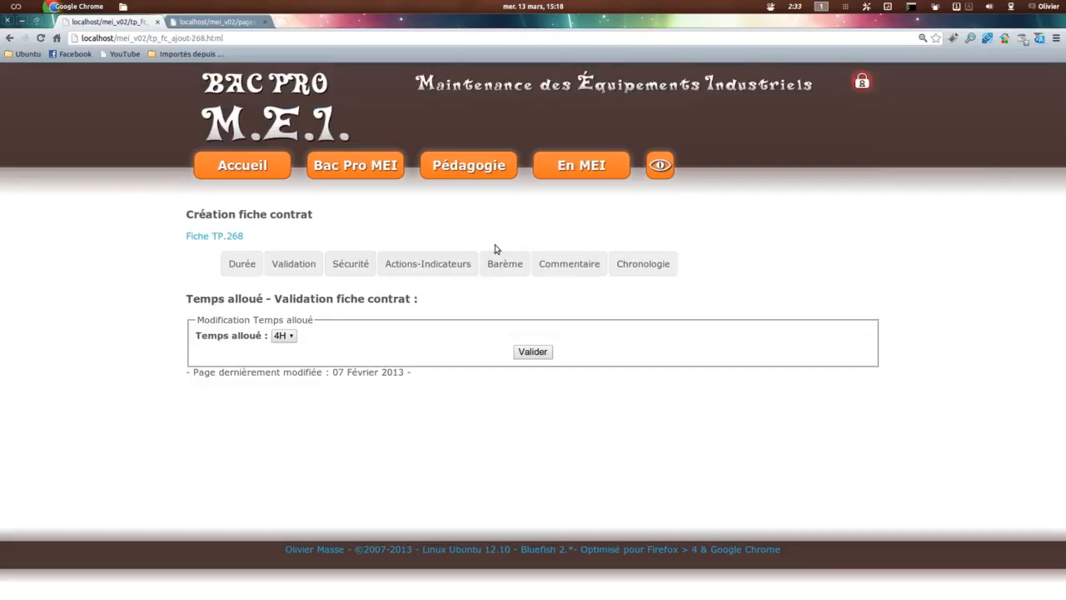
{"action": "left_click", "coordinate": [504, 263]}
{"action": "scroll", "coordinate": [496, 399], "scroll_direction": "down", "scroll_amount": 1}
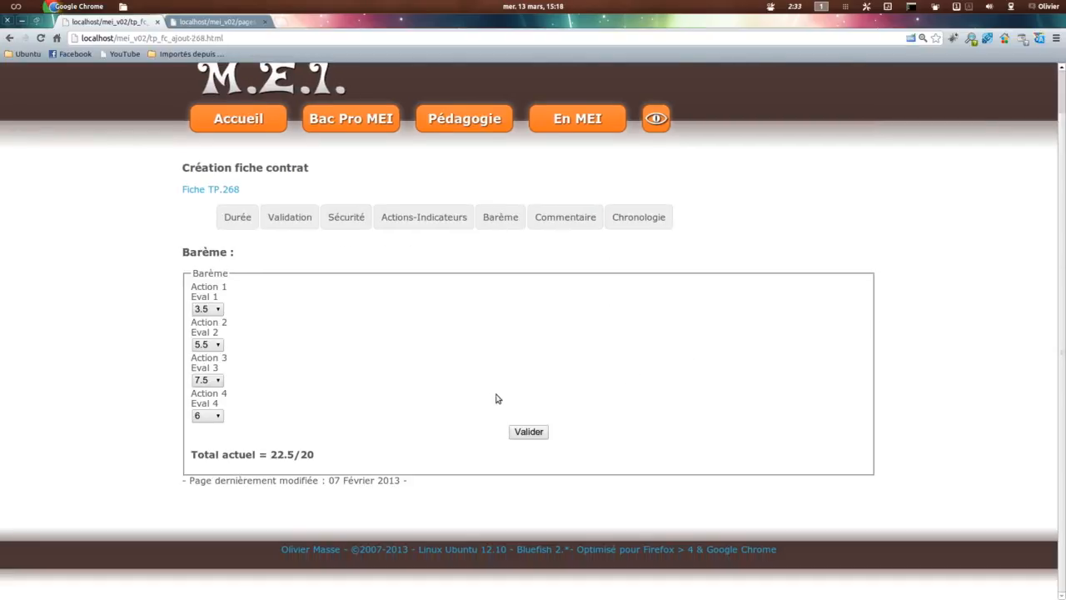
Step: Lower the Barème value for Eval 3 to 5 points, validate it, and check the resulting total in the Barème section
{"action": "left_click", "coordinate": [205, 381]}
{"action": "left_click", "coordinate": [203, 504]}
{"action": "left_click", "coordinate": [520, 431]}
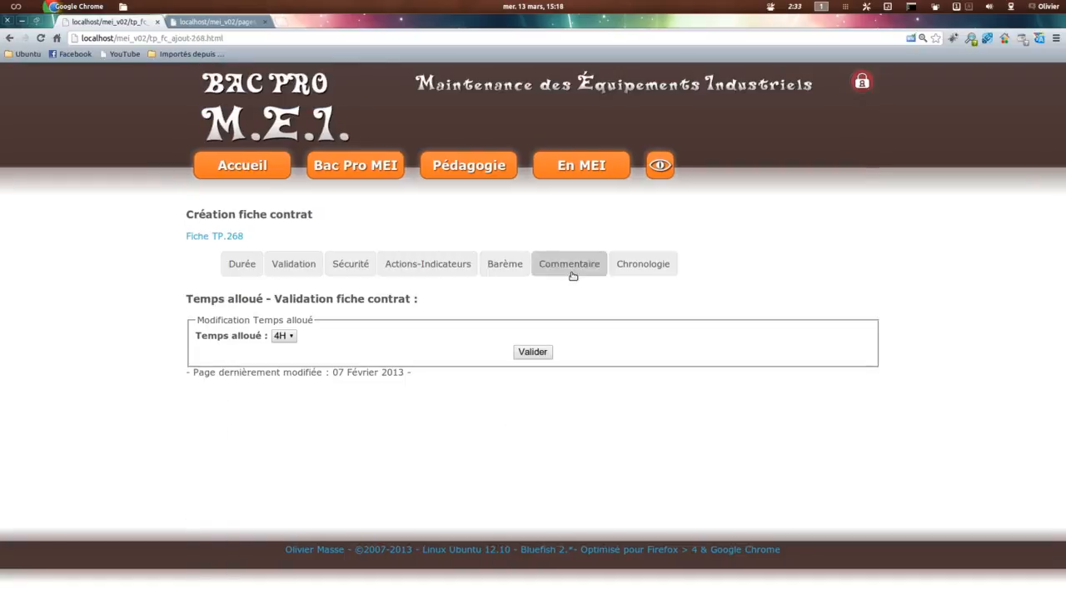
{"action": "left_click", "coordinate": [505, 264]}
{"action": "scroll", "coordinate": [298, 440], "scroll_direction": "down", "scroll_amount": 1}
{"action": "left_click_drag", "start_coordinate": [272, 456], "coordinate": [335, 448]}
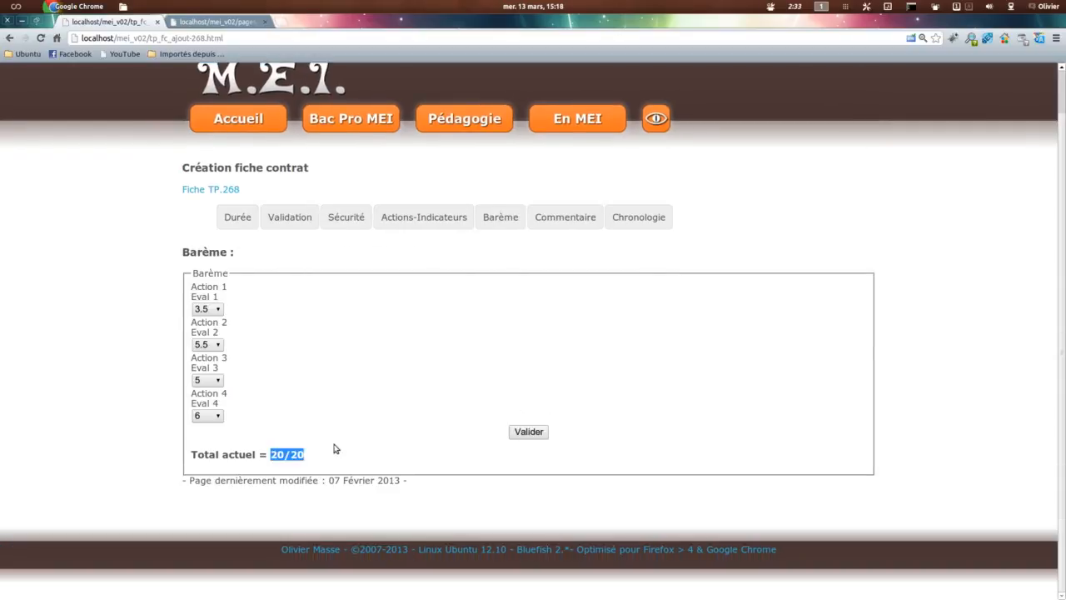
Step: Refresh the fiche contrat PDF to check the points printed in its Note column, then return to the form
{"action": "left_click", "coordinate": [209, 22]}
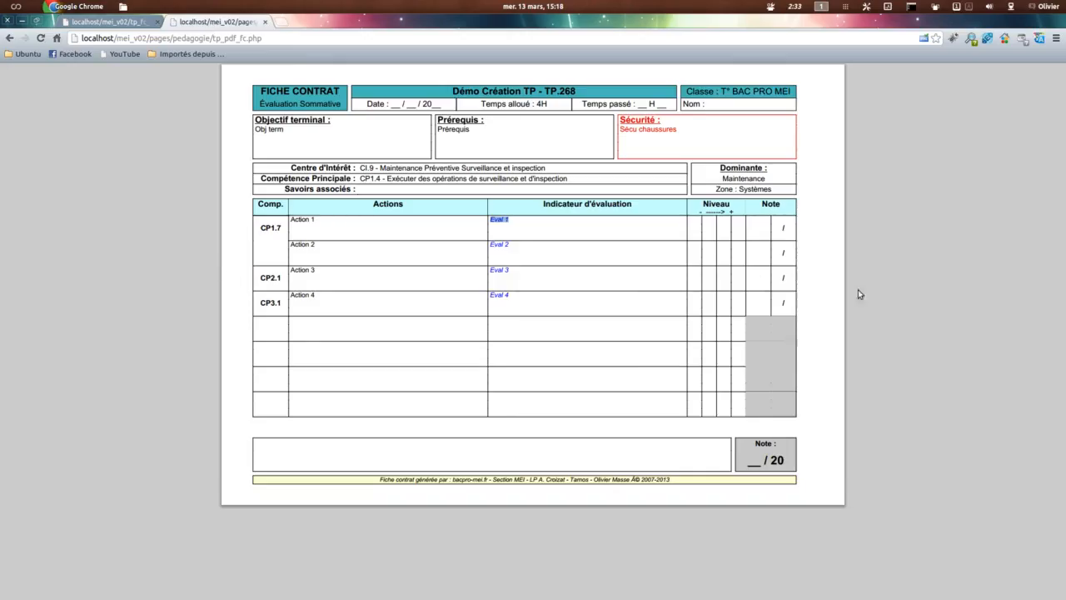
{"action": "key", "text": "F5"}
{"action": "left_click", "coordinate": [624, 365]}
{"action": "left_click", "coordinate": [111, 19]}
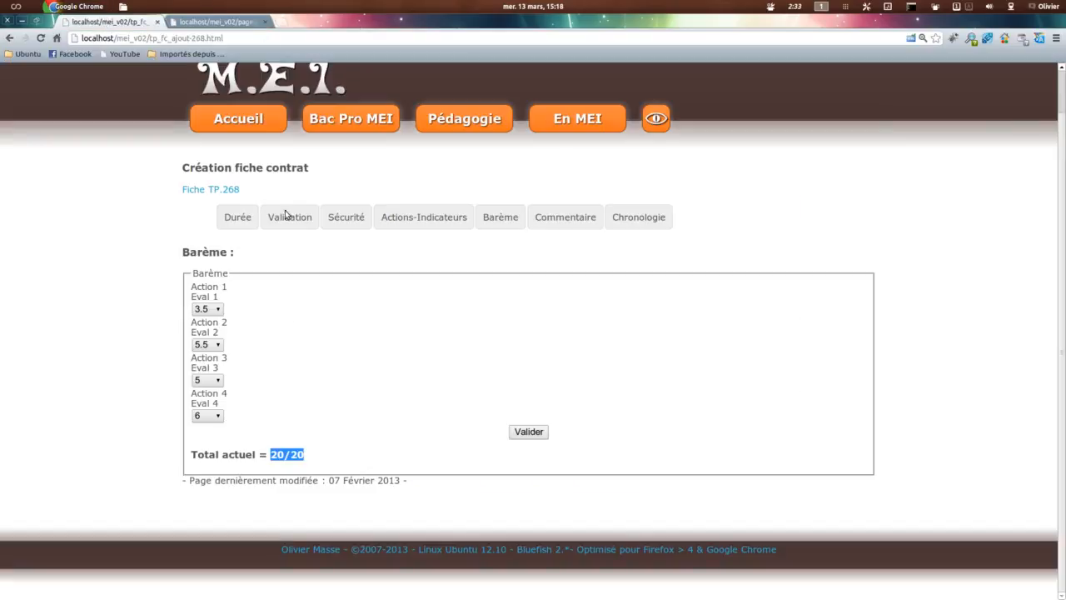
Step: In the Chronologie section, renumber the evaluation order as Action 4 = 1, Action 1 = 2, Action 2 = 3 and Action 3 = 4
{"action": "left_click", "coordinate": [652, 218]}
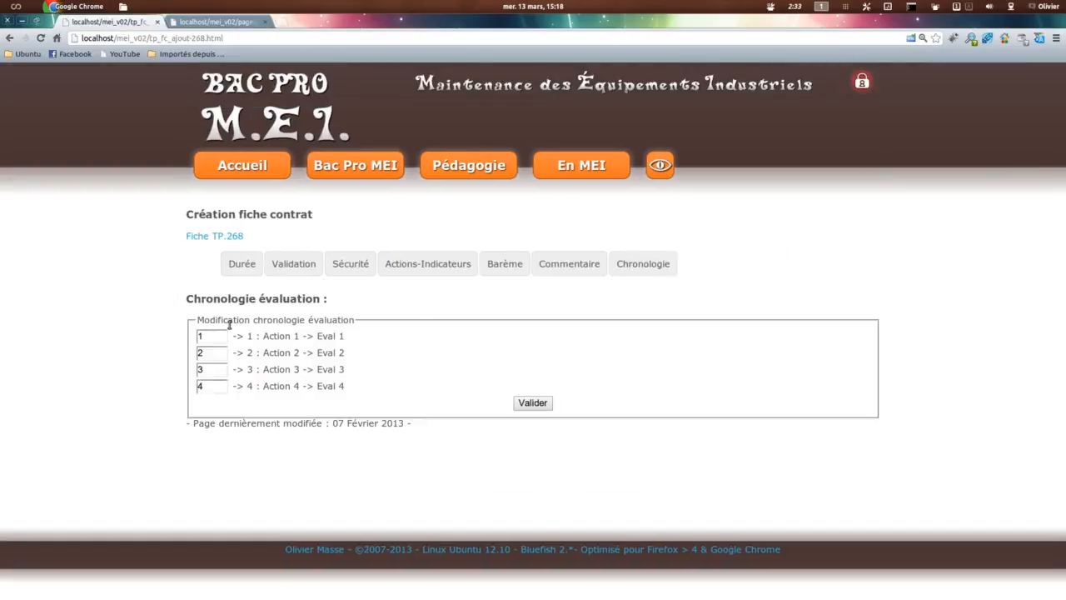
{"action": "left_click_drag", "start_coordinate": [207, 336], "coordinate": [174, 332]}
{"action": "left_click_drag", "start_coordinate": [208, 386], "coordinate": [176, 378]}
{"action": "type", "text": "1"}
{"action": "key", "text": "shift+Tab"}
{"action": "key", "text": "shift+Tab"}
{"action": "key", "text": "shift+Tab"}
{"action": "type", "text": "2"}
{"action": "key", "text": "Tab"}
{"action": "type", "text": "3"}
{"action": "key", "text": "Tab"}
{"action": "type", "text": "4"}
{"action": "left_click", "coordinate": [539, 404]}
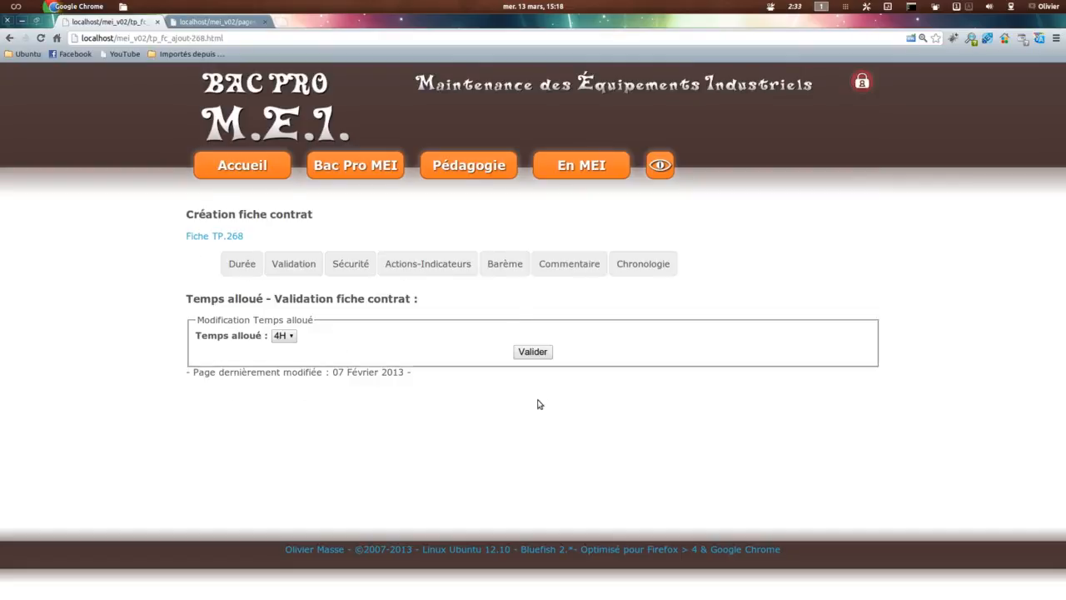
Step: Open the Actions-Indicateurs section and examine the order of its lines
{"action": "left_click", "coordinate": [417, 264]}
{"action": "scroll", "coordinate": [732, 337], "scroll_direction": "down", "scroll_amount": 2}
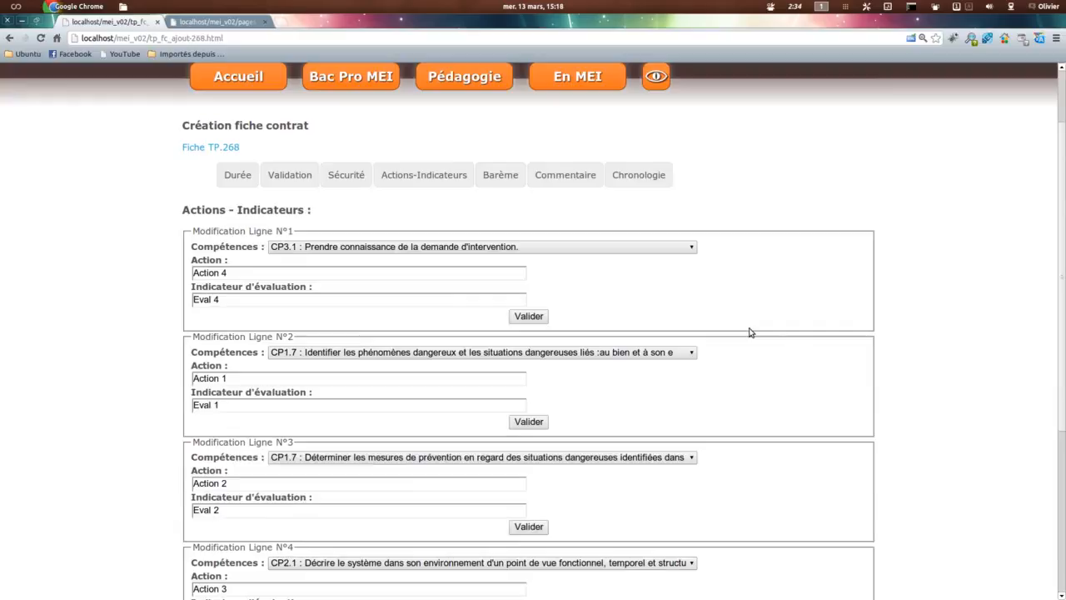
{"action": "scroll", "coordinate": [749, 333], "scroll_direction": "down", "scroll_amount": 4}
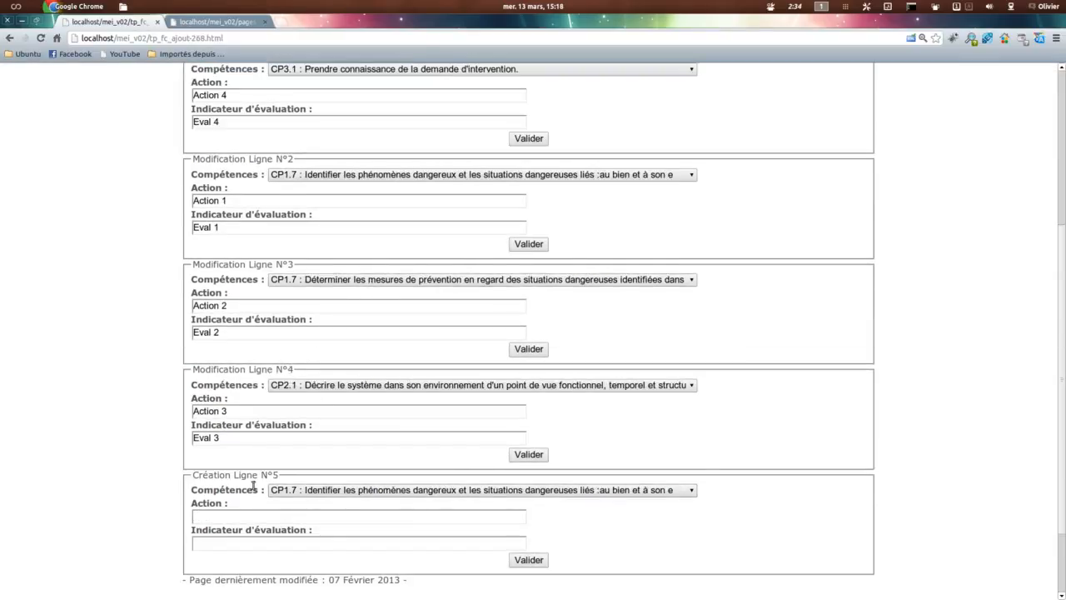
{"action": "scroll", "coordinate": [422, 493], "scroll_direction": "up", "scroll_amount": 2}
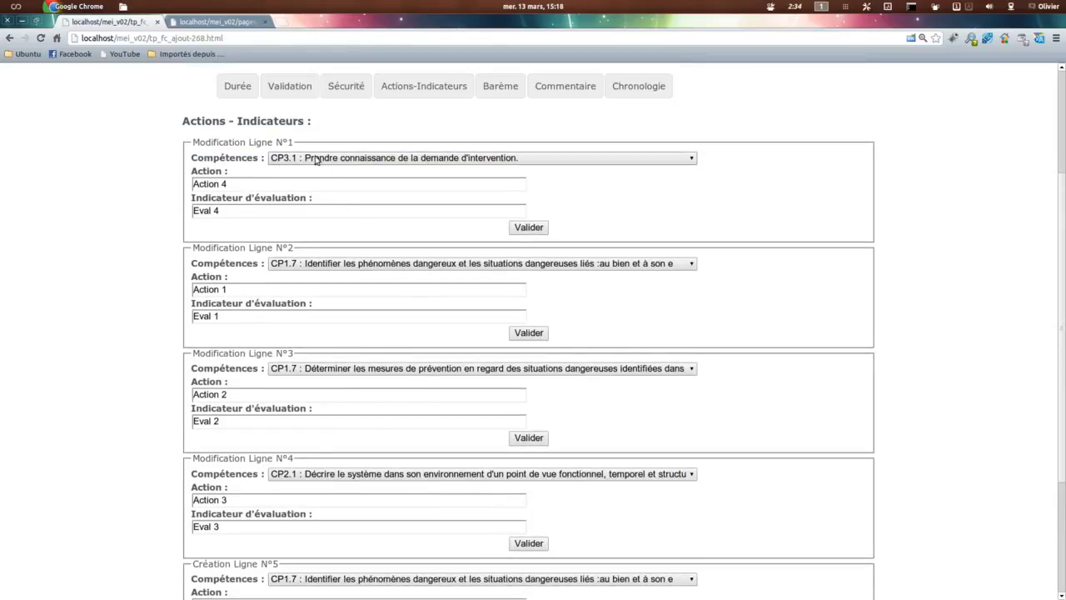
{"action": "scroll", "coordinate": [185, 508], "scroll_direction": "down", "scroll_amount": 1}
{"action": "scroll", "coordinate": [266, 333], "scroll_direction": "up", "scroll_amount": 2}
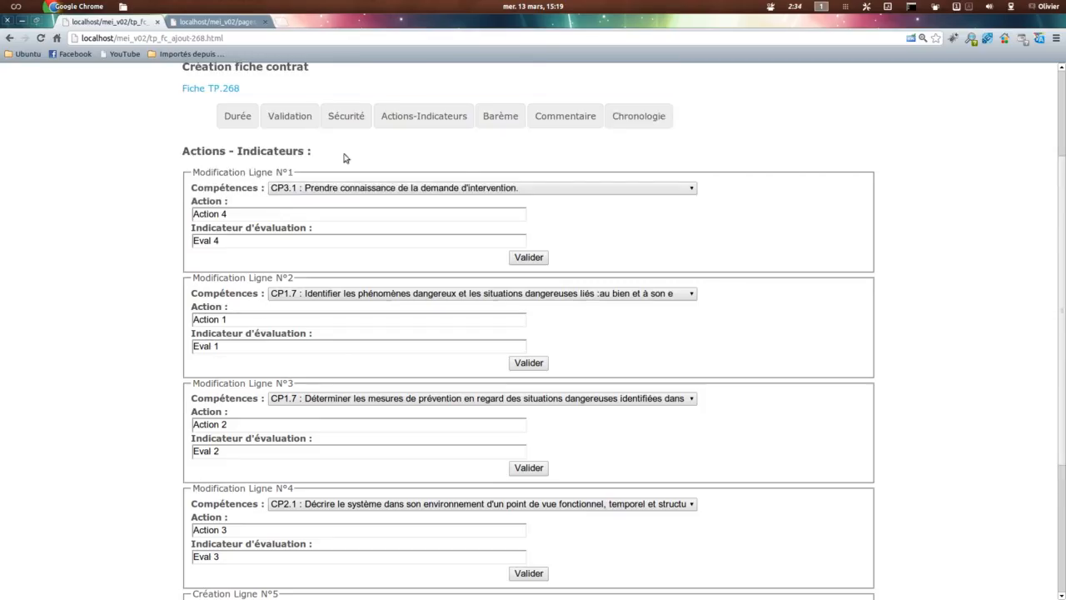
Step: Restore the Chronologie order by setting Action 4 to 4, Action 1 to 1, Action 2 to 2 and Action 3 to 3
{"action": "left_click", "coordinate": [642, 116]}
{"action": "left_click_drag", "start_coordinate": [209, 336], "coordinate": [172, 333]}
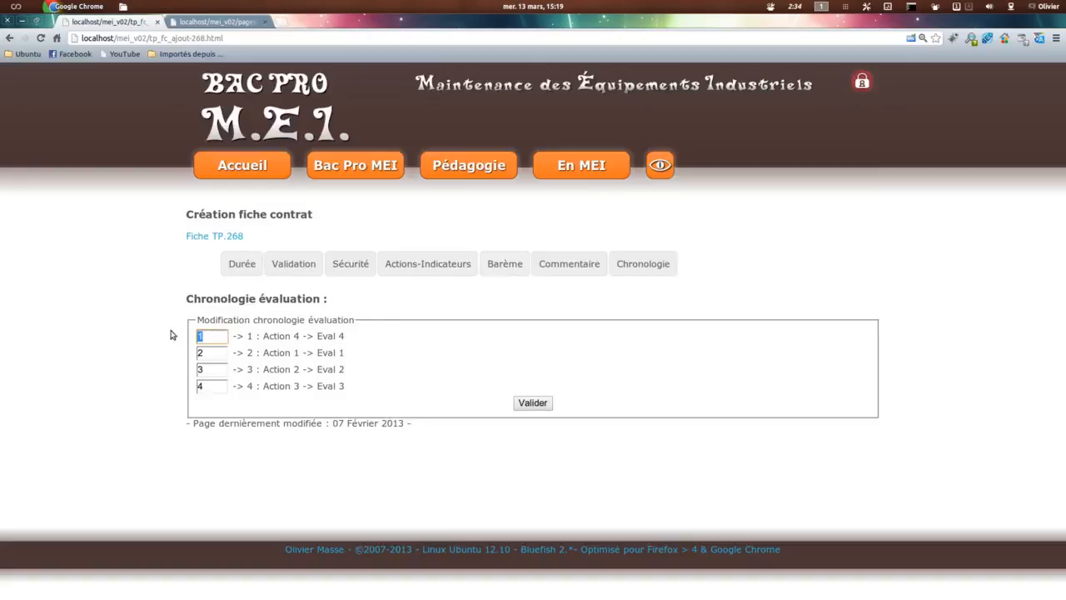
{"action": "type", "text": "4"}
{"action": "key", "text": "Tab"}
{"action": "type", "text": "1"}
{"action": "key", "text": "Tab"}
{"action": "type", "text": "2"}
{"action": "key", "text": "Tab"}
{"action": "type", "text": "3"}
{"action": "left_click", "coordinate": [530, 404]}
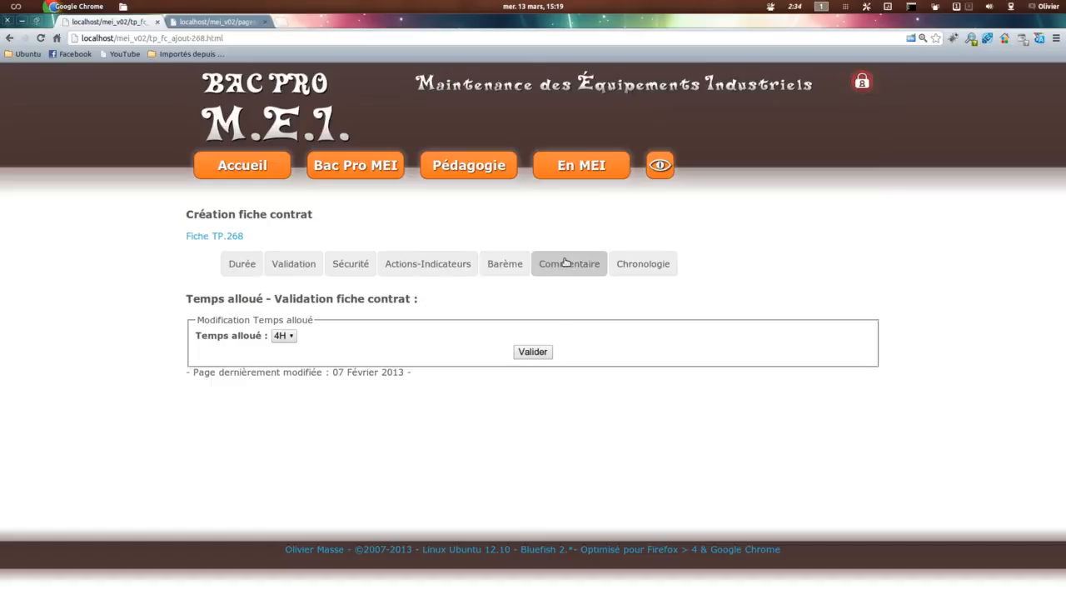
Step: Set the fiche contrat's Commentaire to "-5 si abandon de poste" and validate it
{"action": "left_click", "coordinate": [565, 262]}
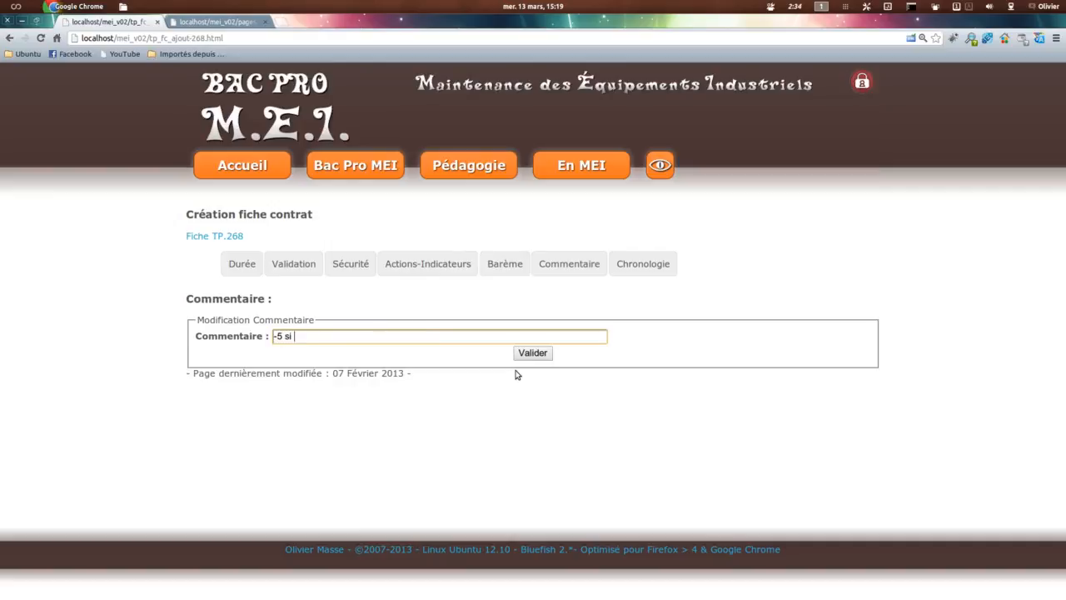
{"action": "type", "text": "-5 si abandon de poste"}
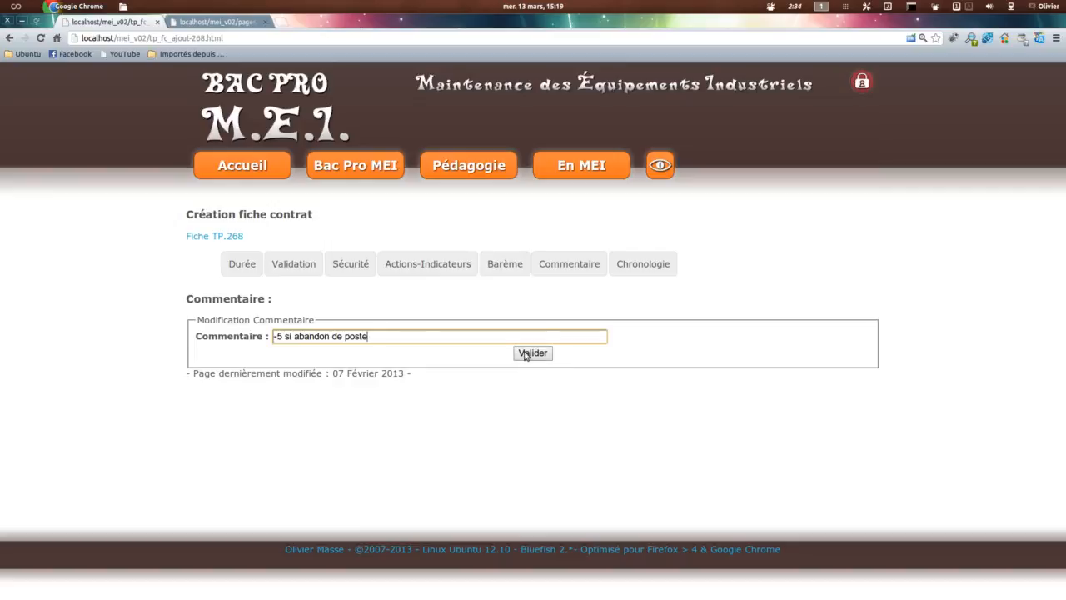
{"action": "left_click", "coordinate": [532, 353]}
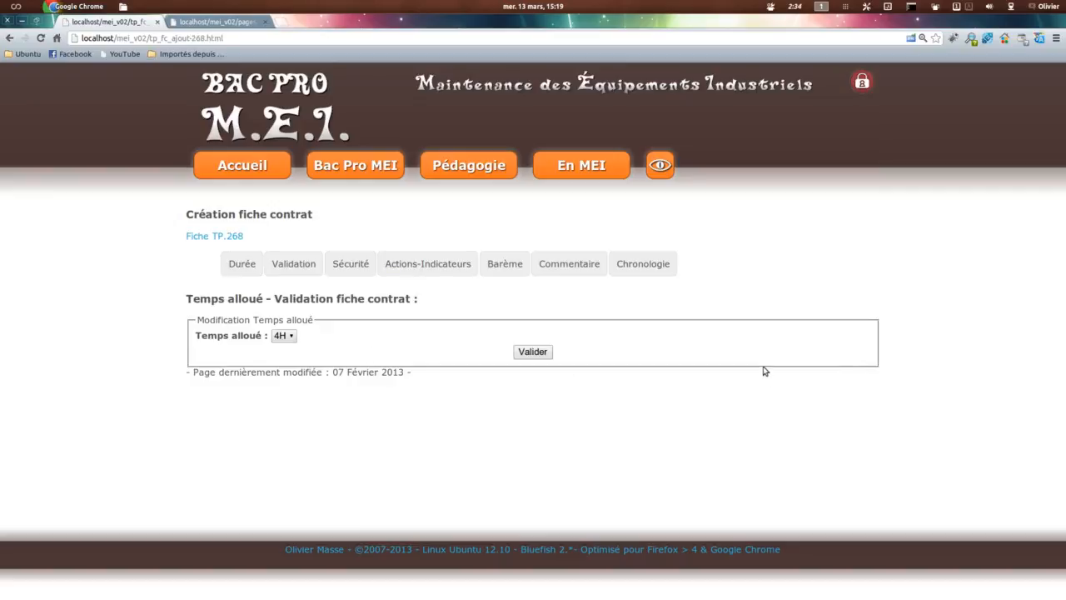
Step: Refresh the fiche contrat PDF, check the comment printed below the table, and return to the Temps alloué form
{"action": "left_click", "coordinate": [236, 235]}
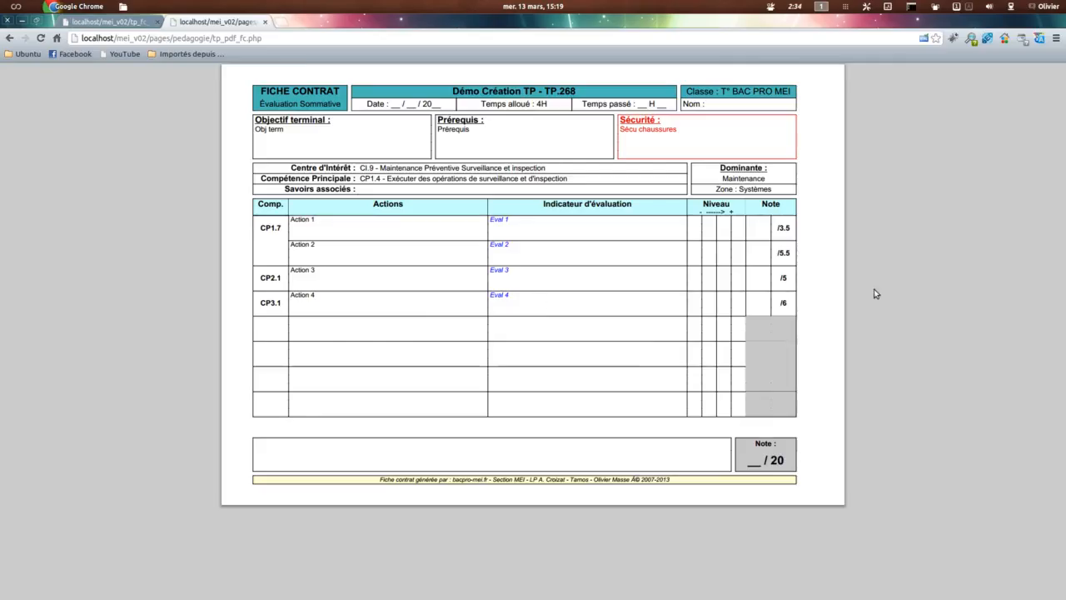
{"action": "key", "text": "F5"}
{"action": "left_click", "coordinate": [616, 360]}
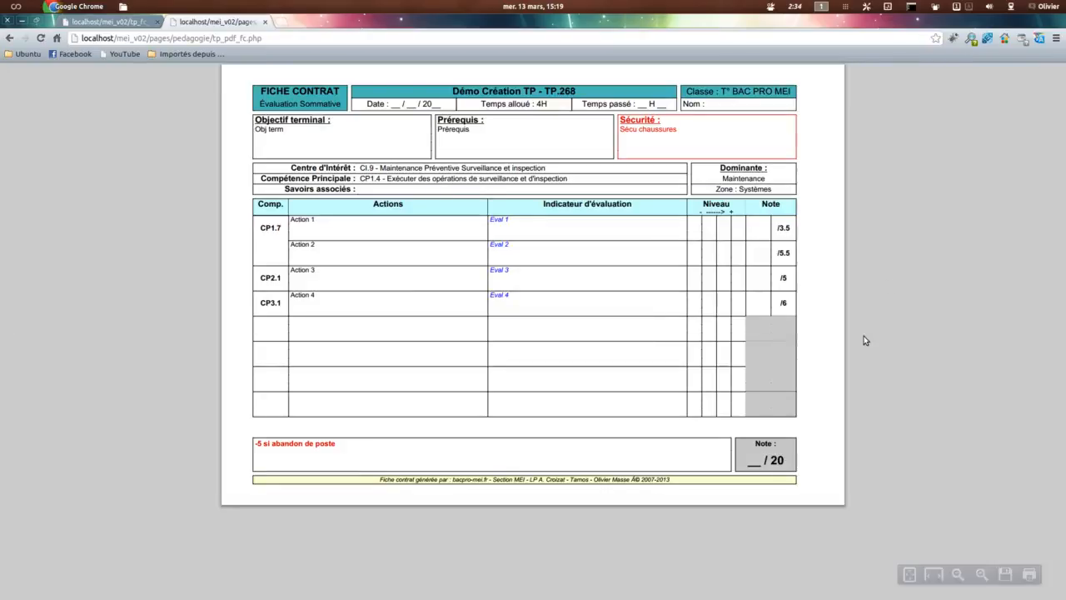
{"action": "left_click_drag", "start_coordinate": [340, 445], "coordinate": [239, 477]}
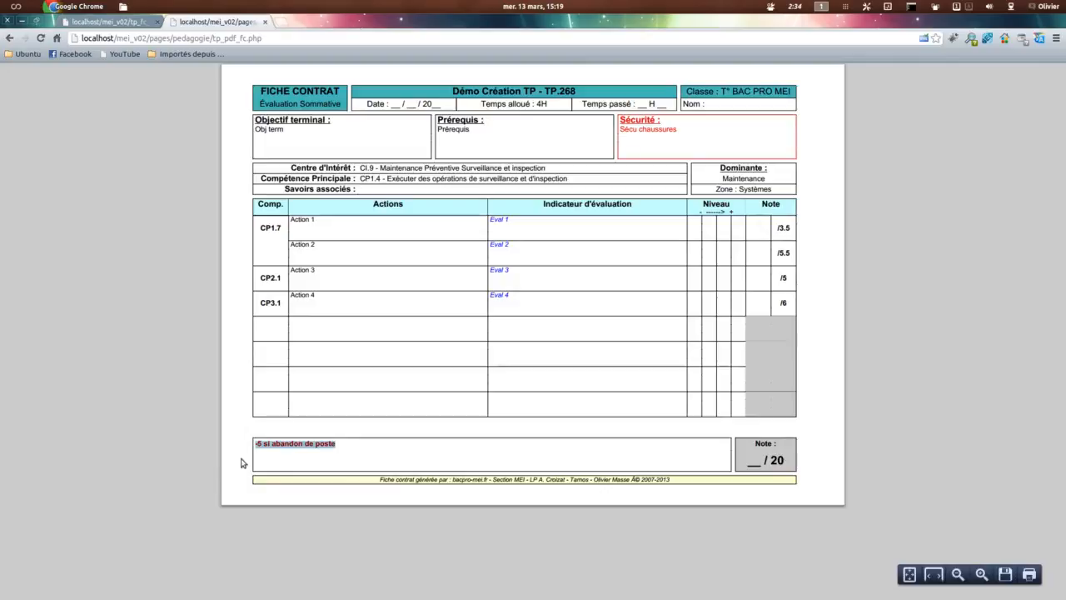
{"action": "left_click", "coordinate": [111, 24]}
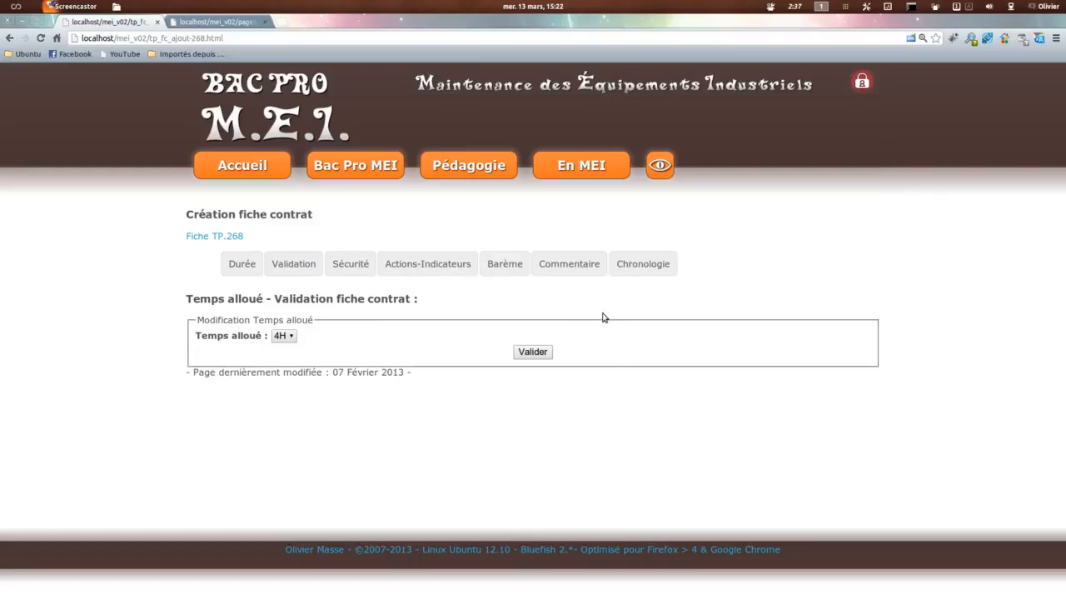
{"action": "left_click_drag", "start_coordinate": [197, 319], "coordinate": [315, 320]}
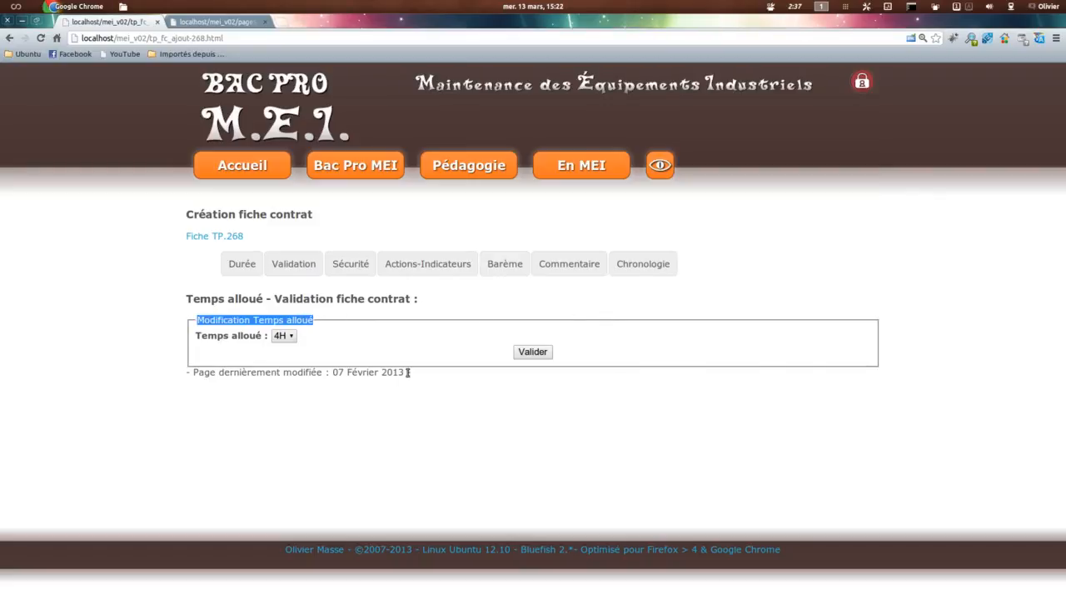